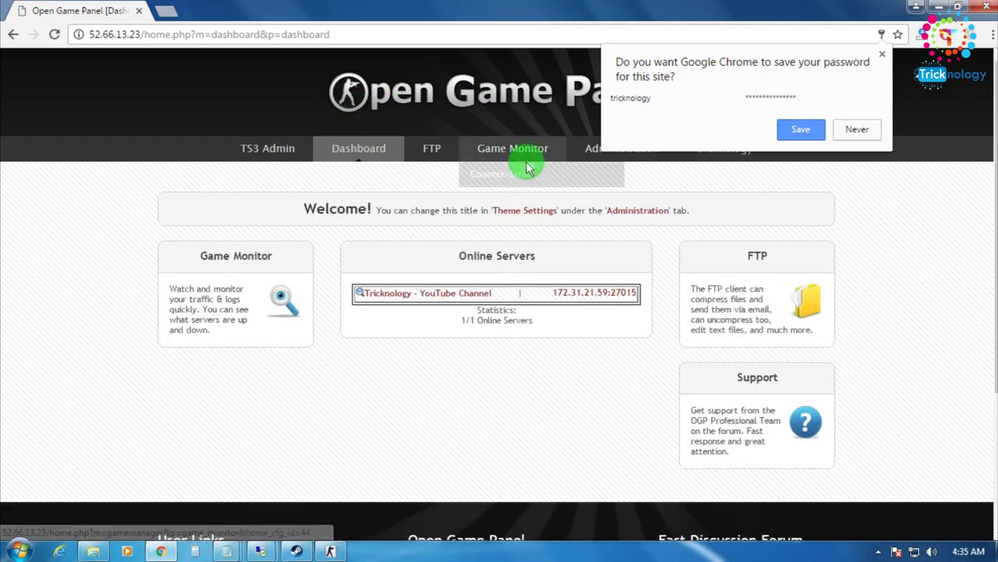
View the Counter-Strike server's Game Monitor status on de_dust2 and highlight its connected player's name
click(677, 178)
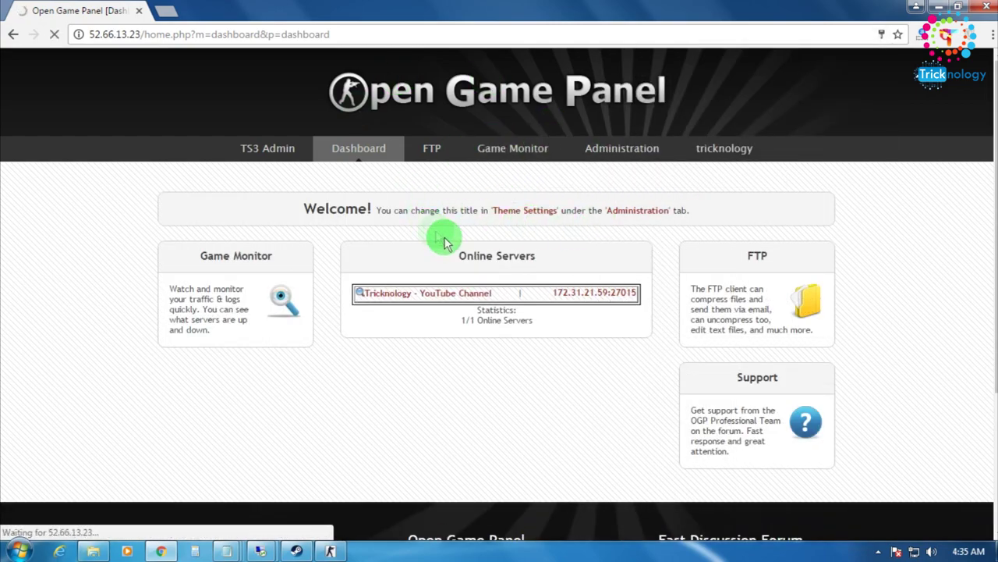
scroll(363, 343, down, 3)
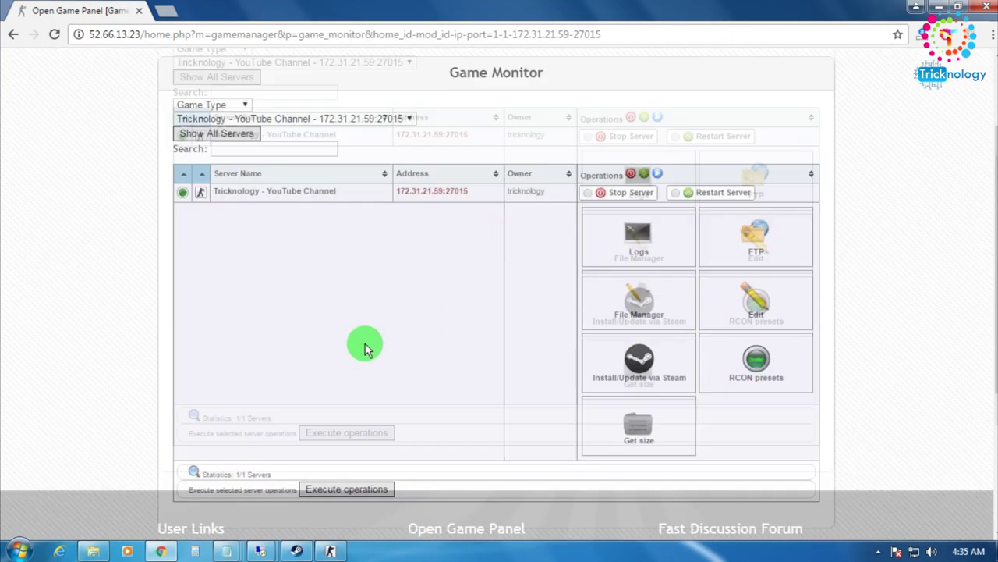
scroll(374, 224, up, 1)
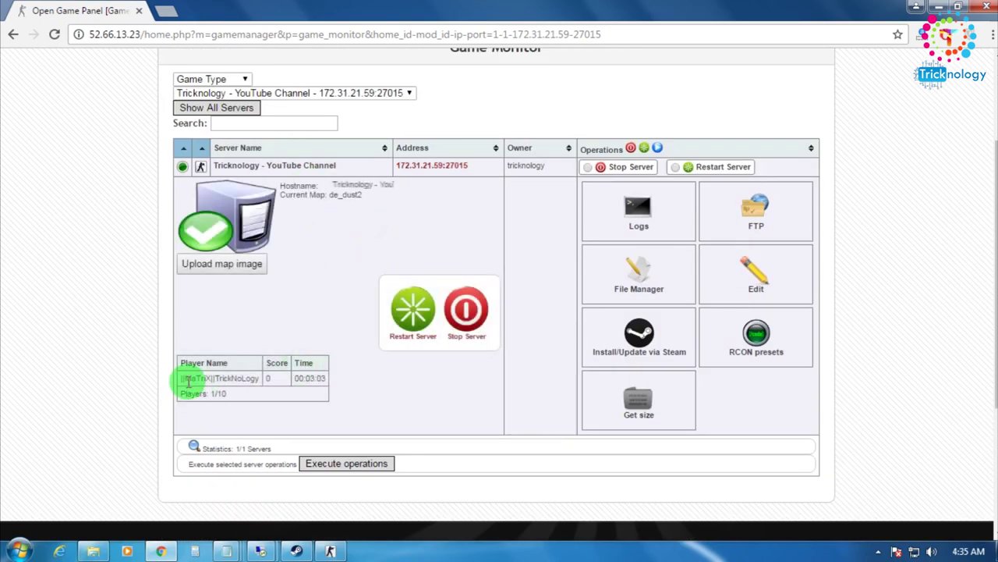
drag(214, 380, 338, 373)
Resume the Counter-Strike match, check the scoreboard's one Counter-Terrorist, then move and swap knife and pistol
click(390, 415)
click(330, 550)
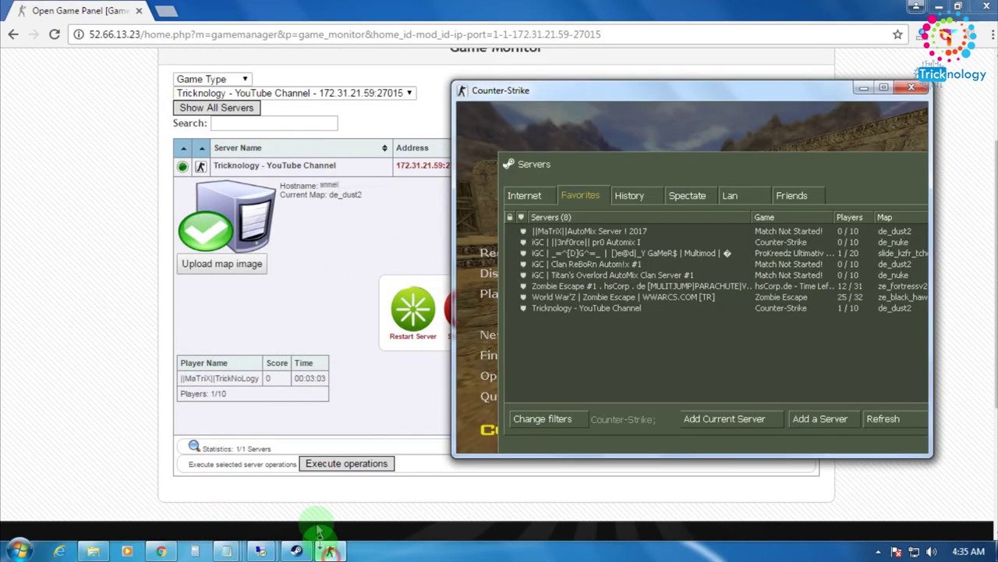
key(Escape)
key(Tab)
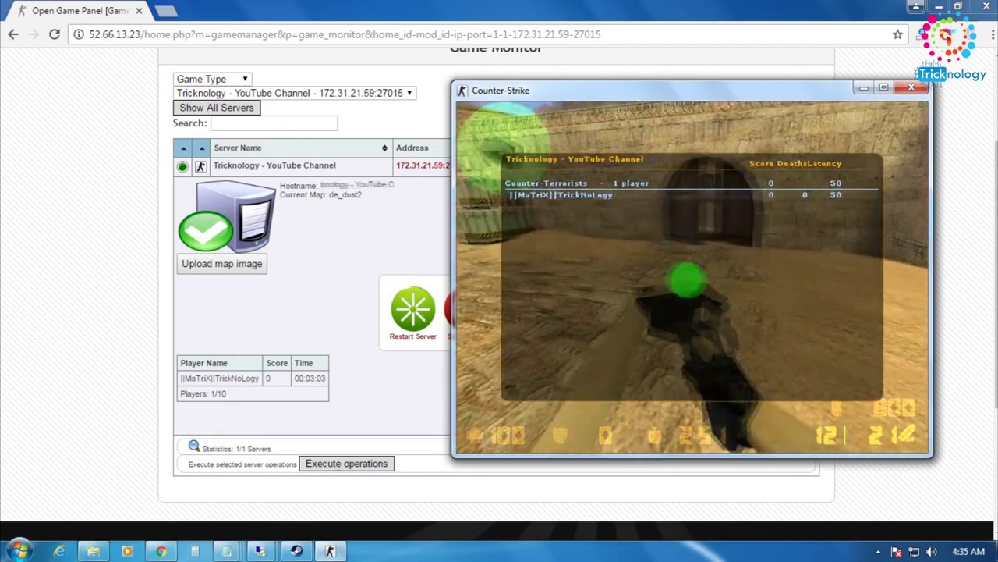
key(w)
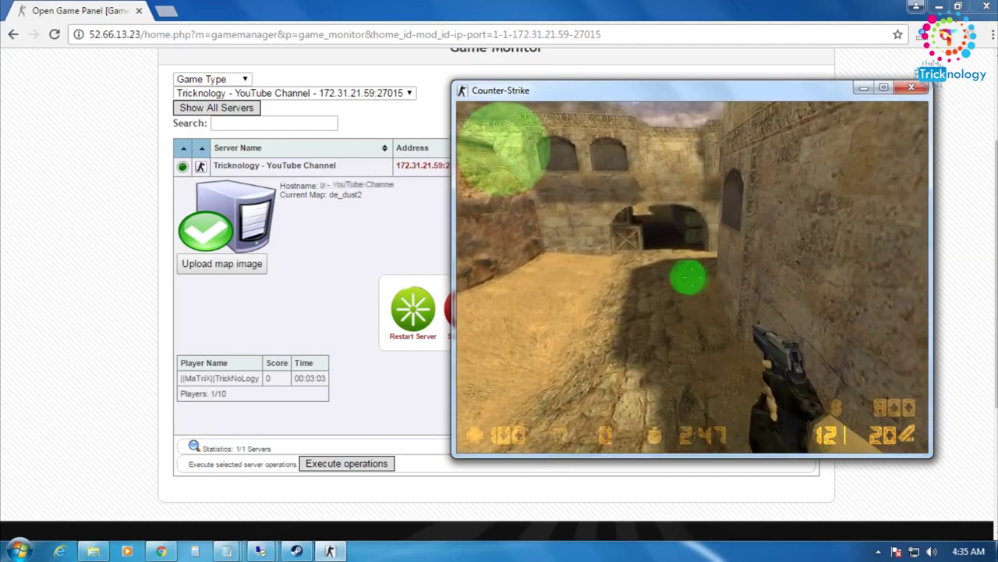
key(3)
key(2)
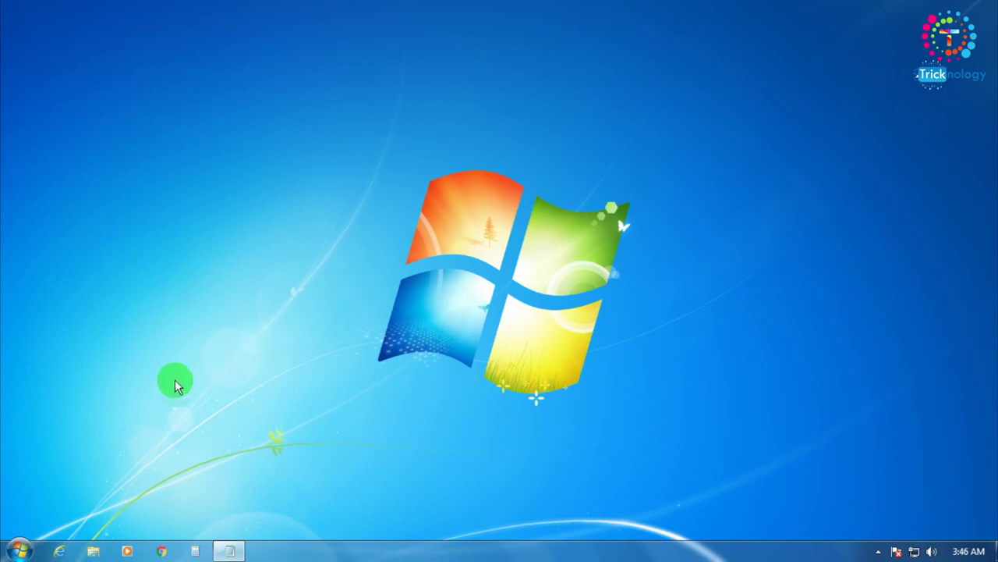
Launch Remote Desktop Connection with an mstsc Start menu search
click(21, 550)
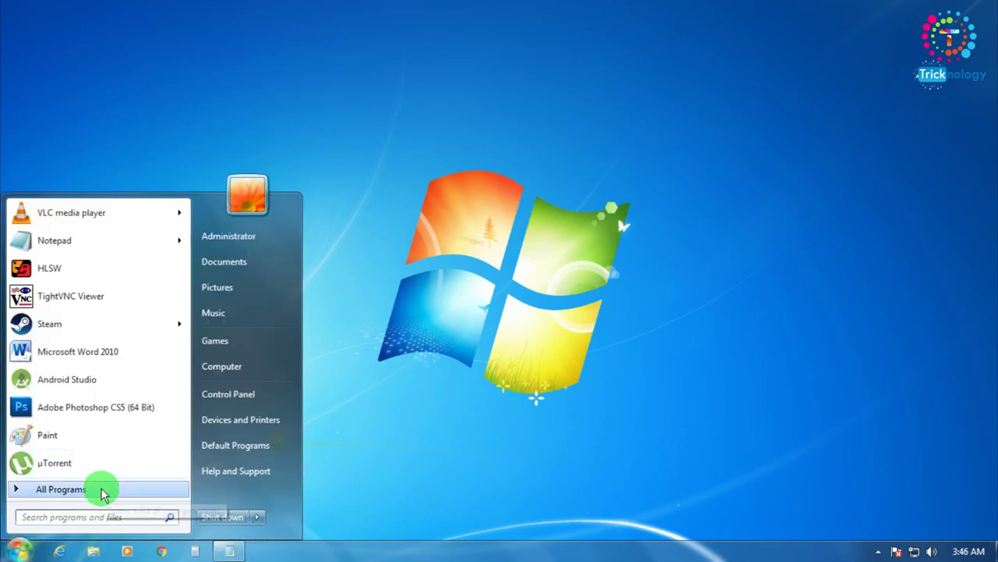
text(mstsc)
key(Return)
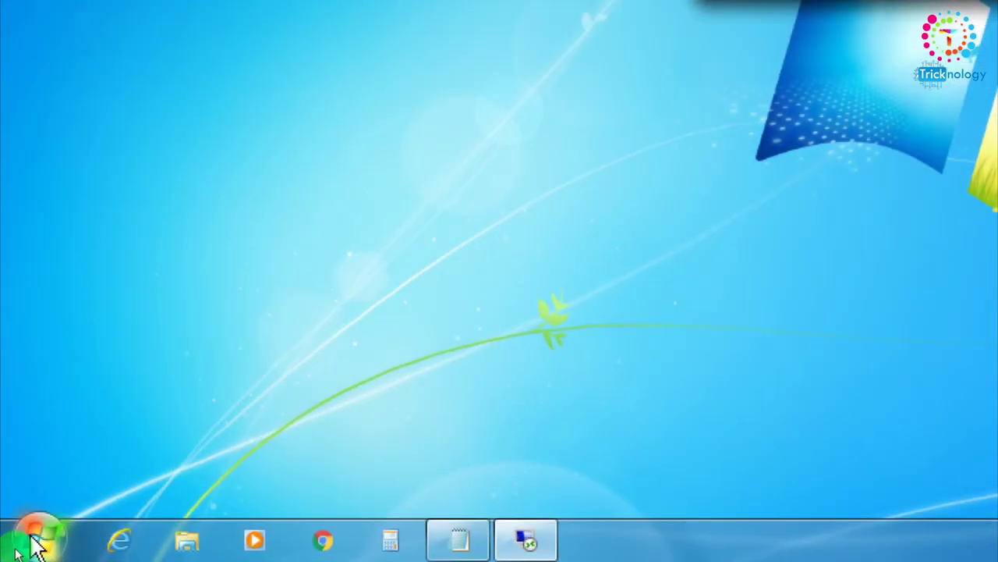
click(19, 550)
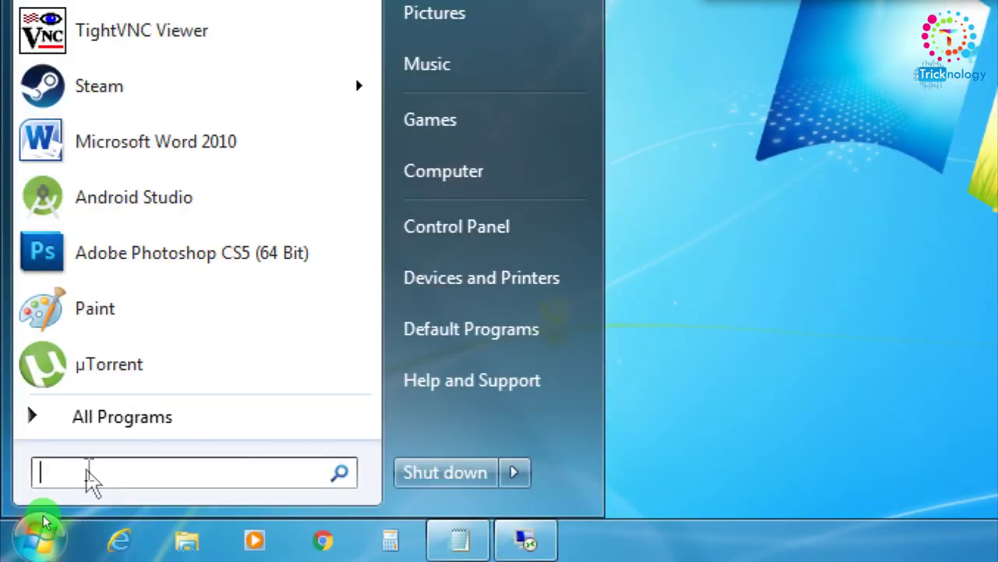
text(mstsc)
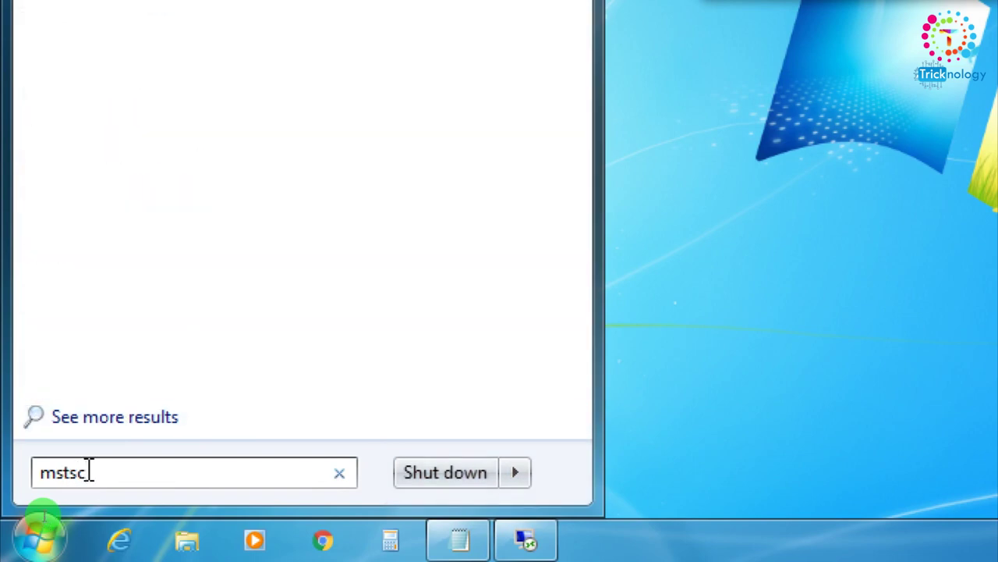
key(Return)
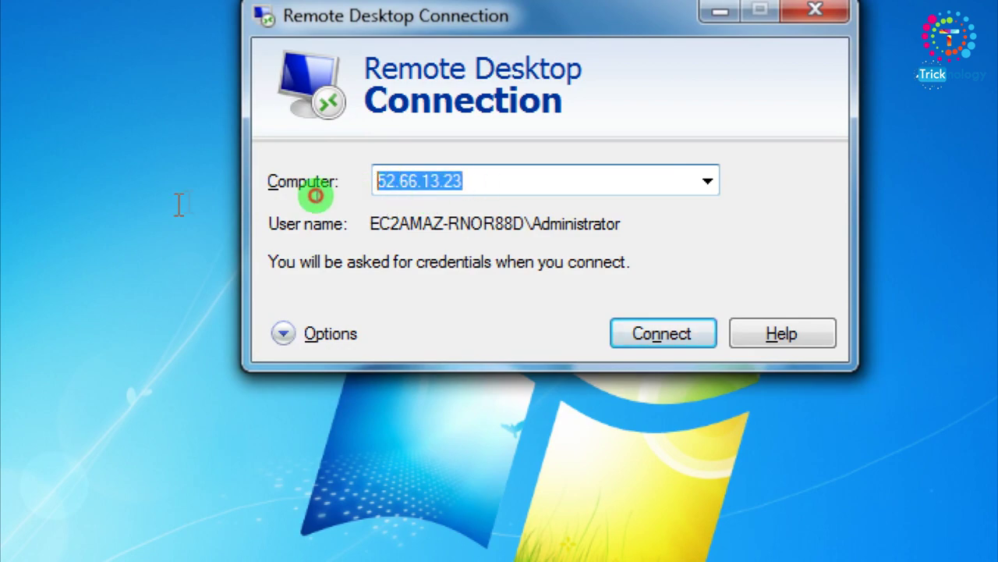
Connect to 52.66.13.23 with the Administrator password, accepting the untrusted certificate warning
click(648, 334)
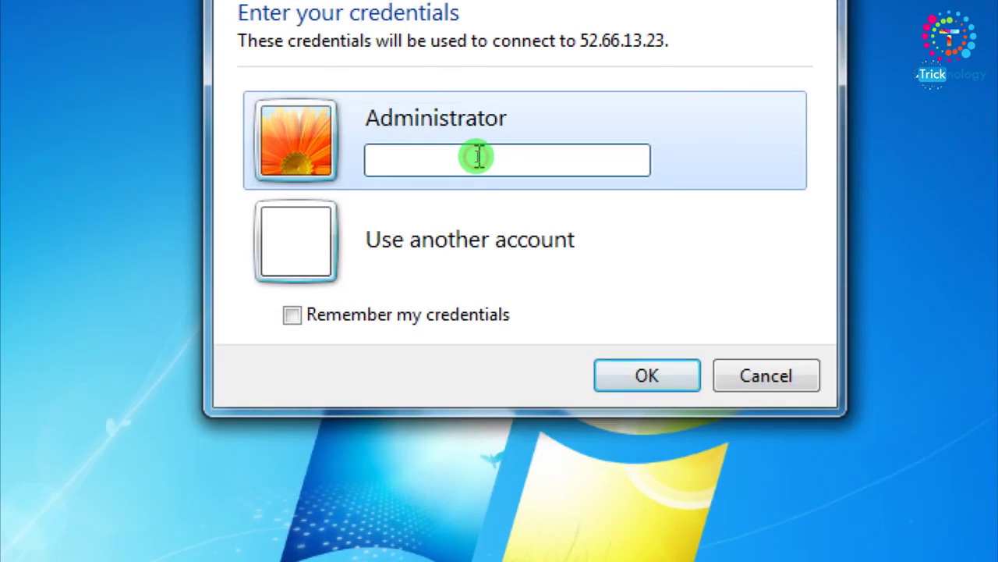
key(ctrl+v)
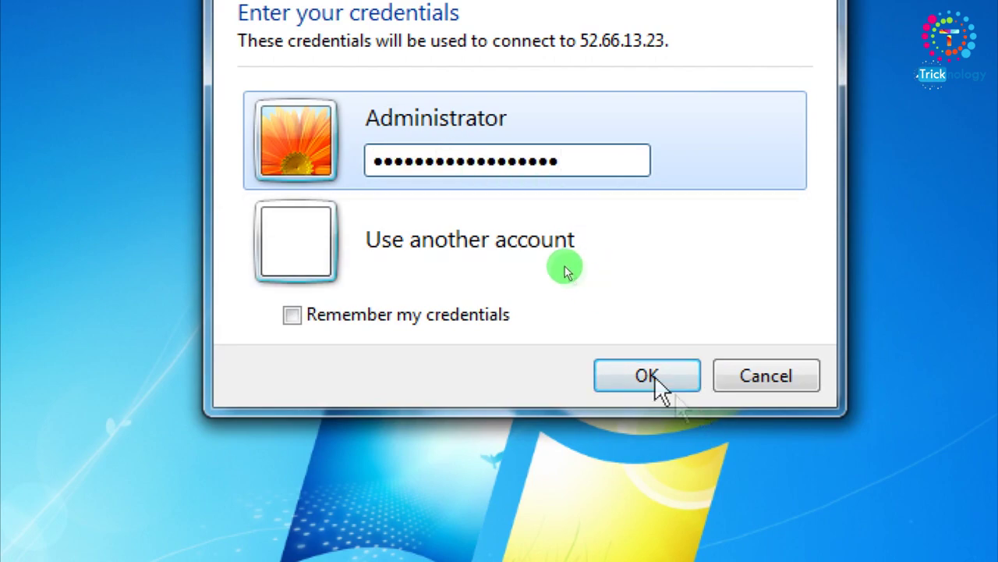
click(651, 372)
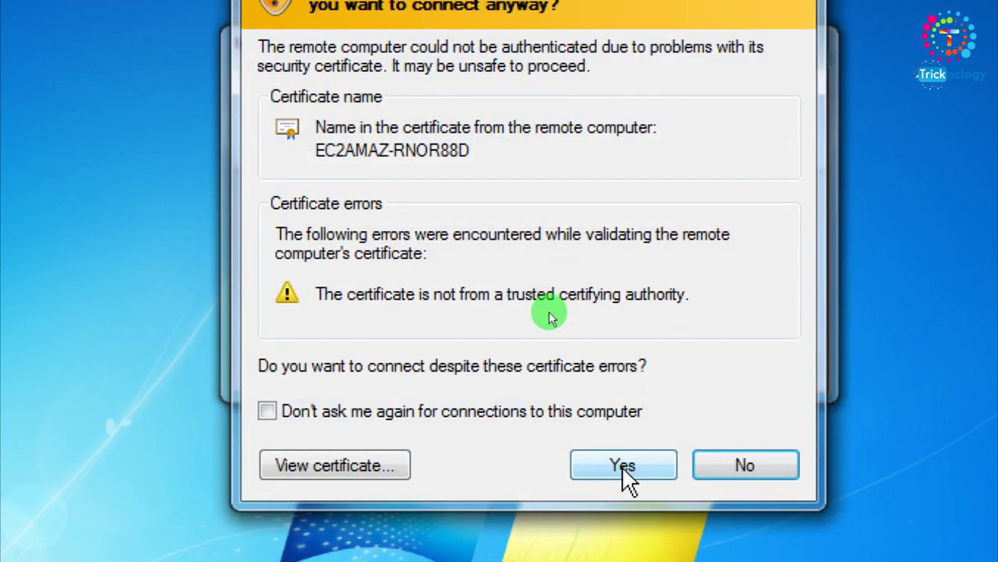
click(615, 472)
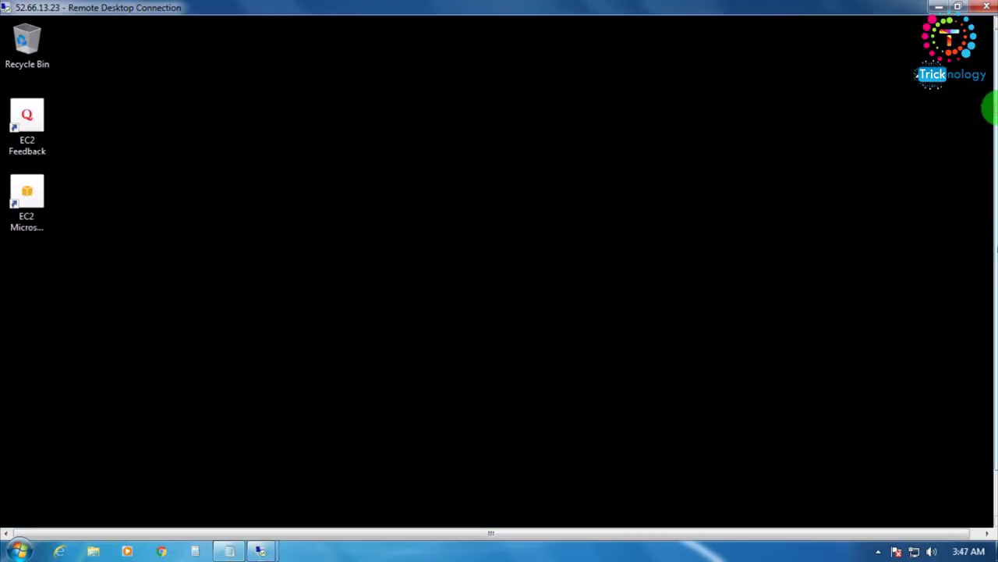
Try loading Google in Internet Explorer past the IE 11 setup and security alert, then open the Start menu
drag(992, 109, 992, 188)
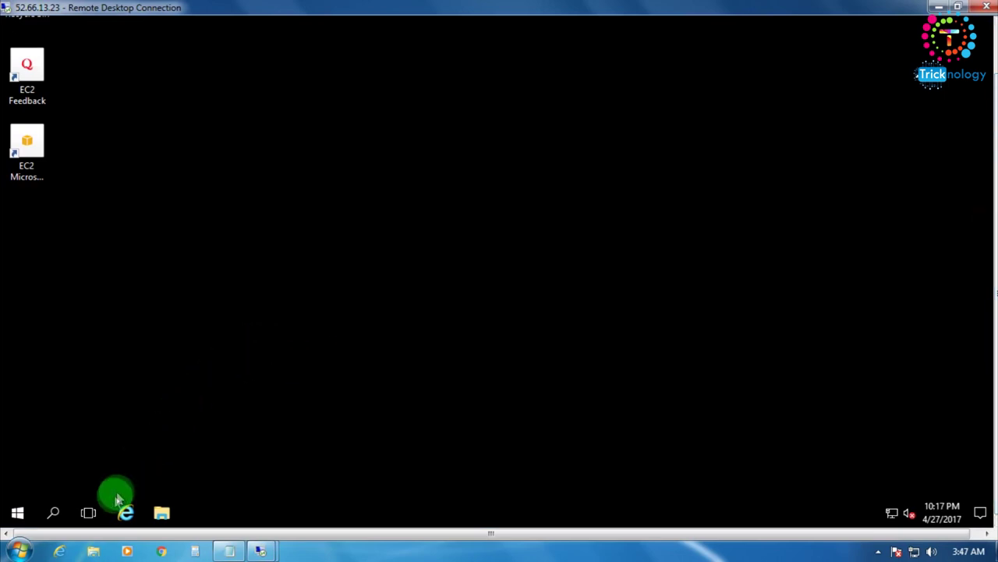
click(124, 521)
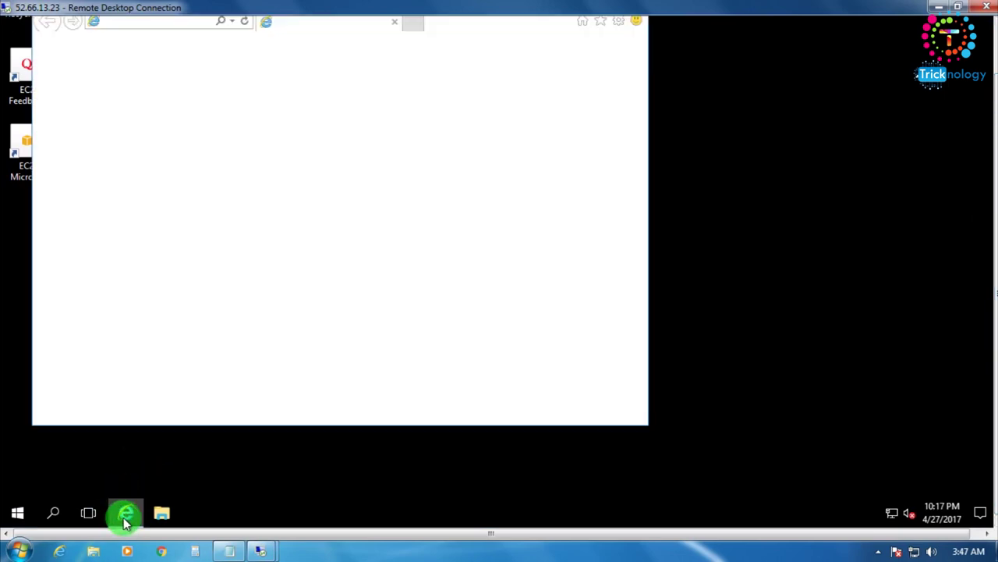
drag(994, 166, 994, 117)
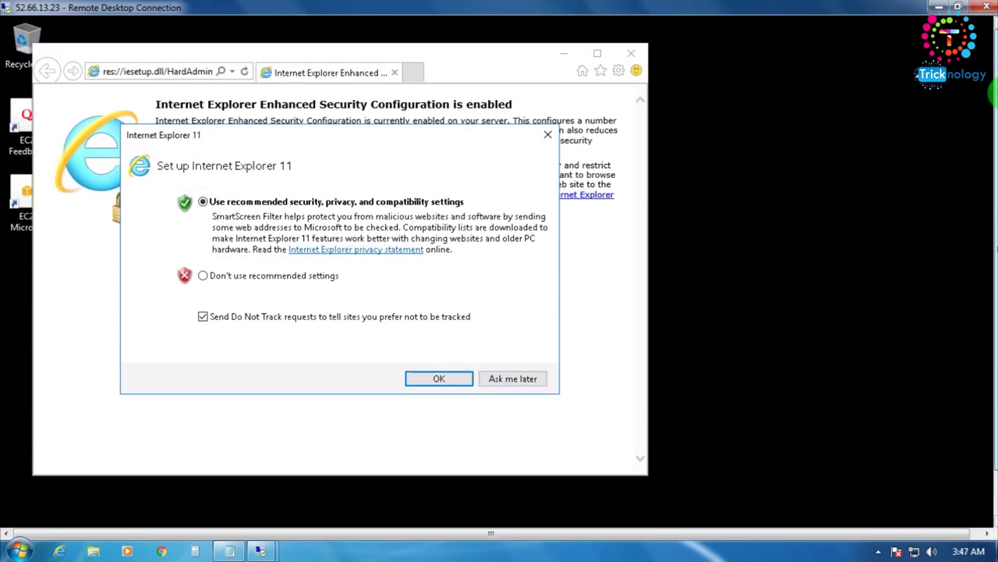
click(503, 376)
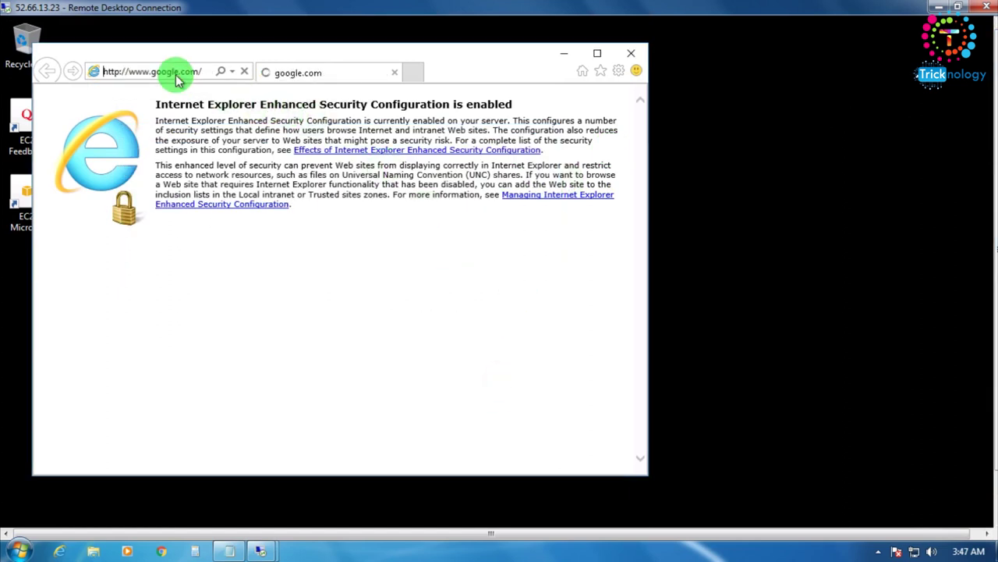
click(527, 328)
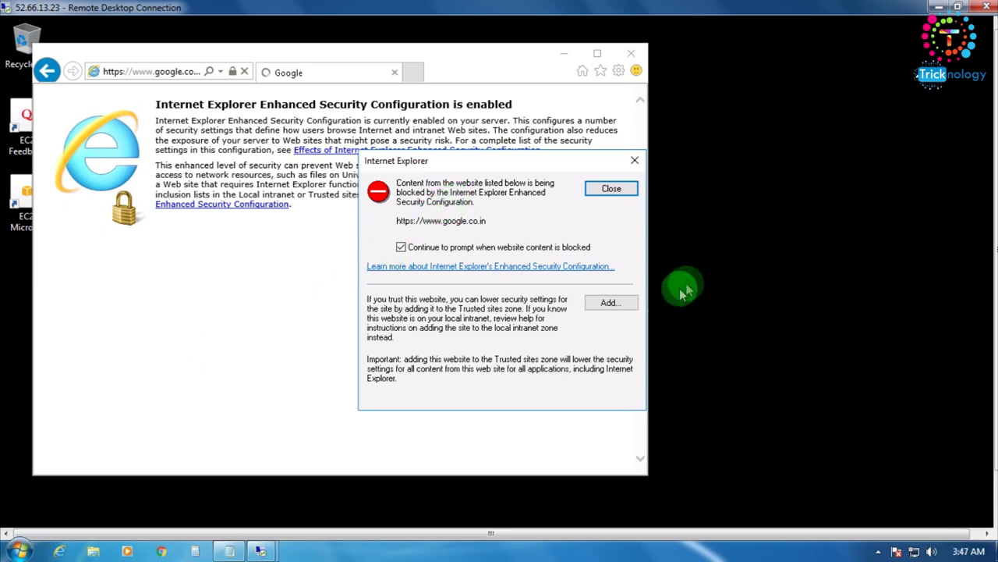
drag(992, 250, 992, 304)
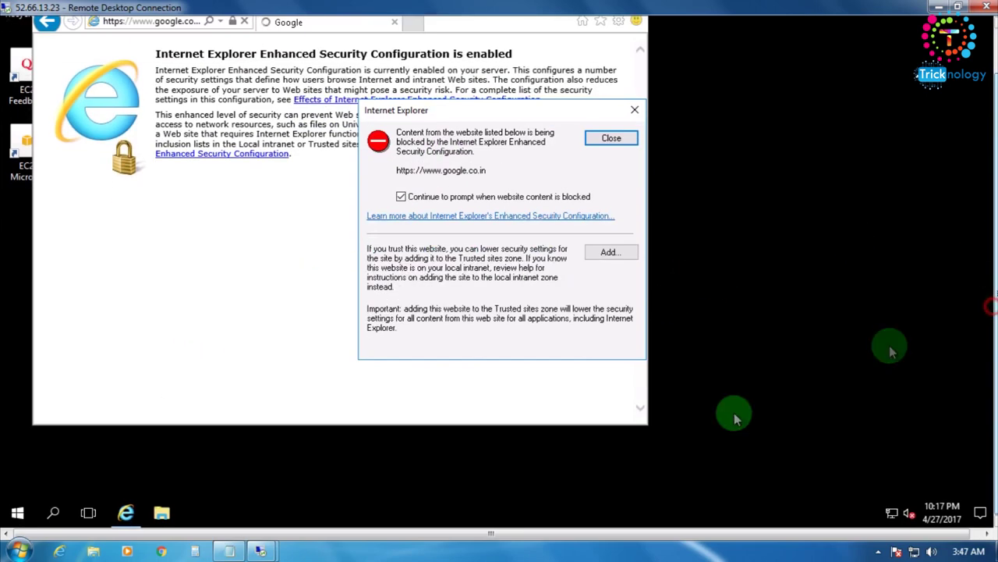
click(14, 516)
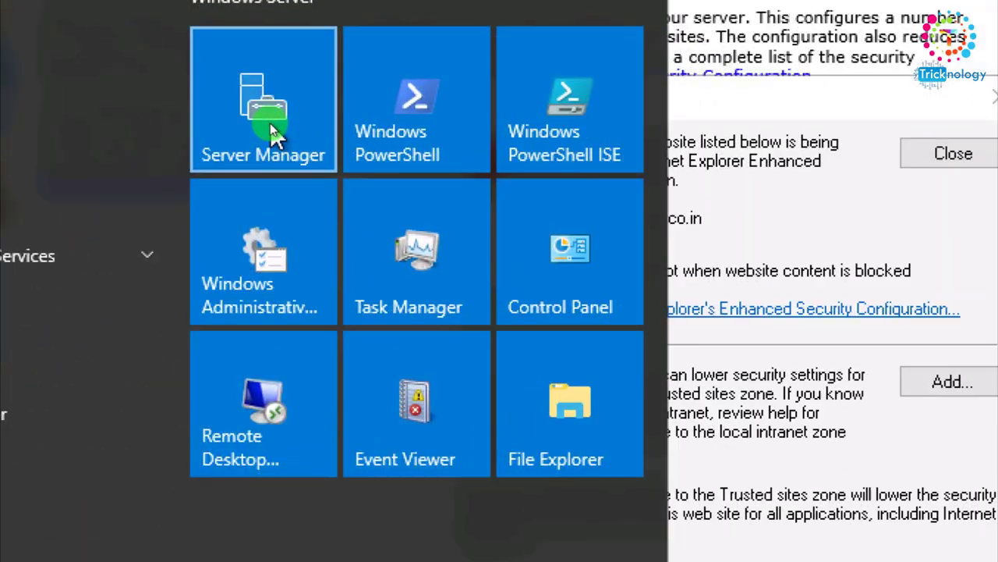
Set IE Enhanced Security Configuration Off for Administrators and Users from Server Manager's Local Server page
click(271, 126)
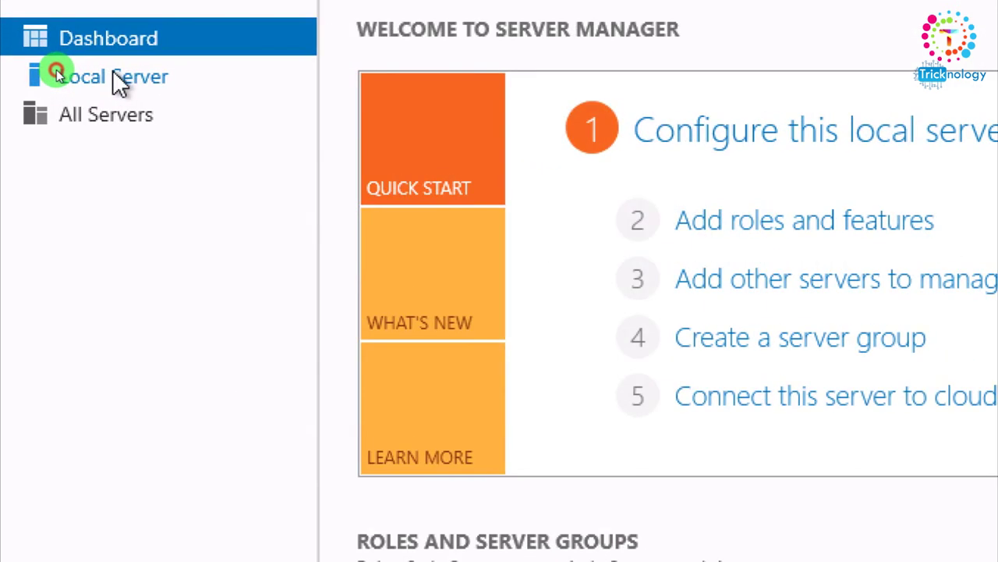
click(78, 77)
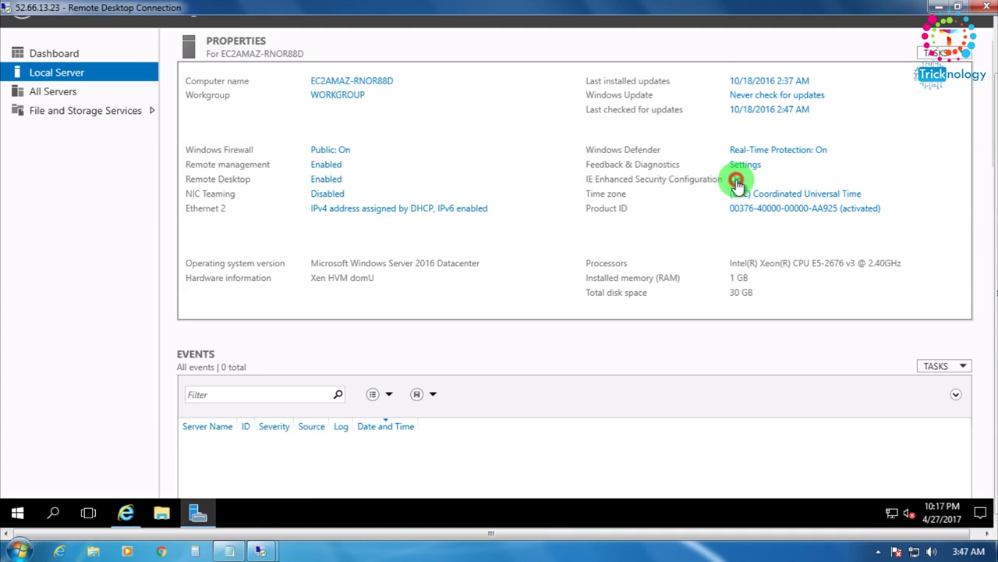
click(737, 182)
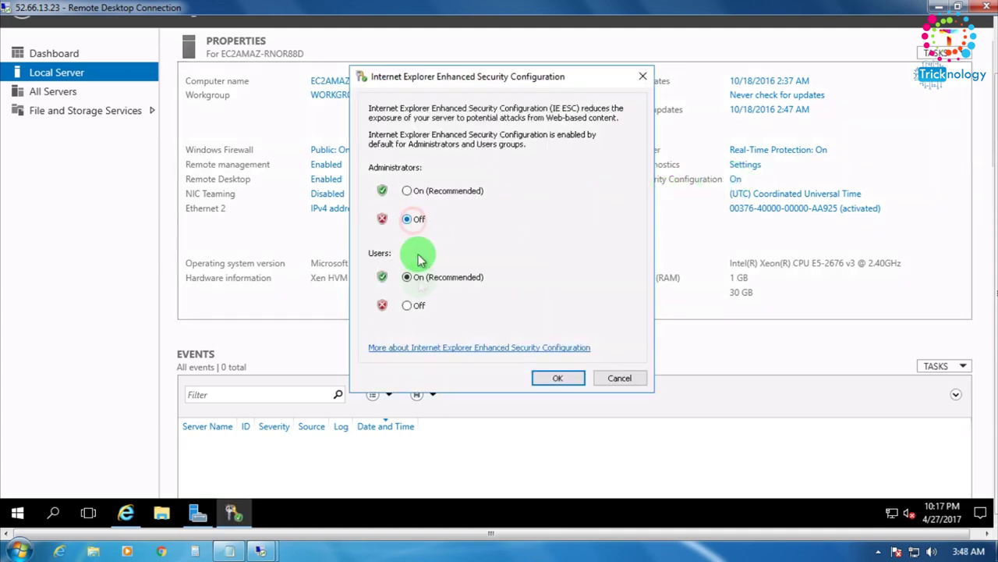
click(554, 378)
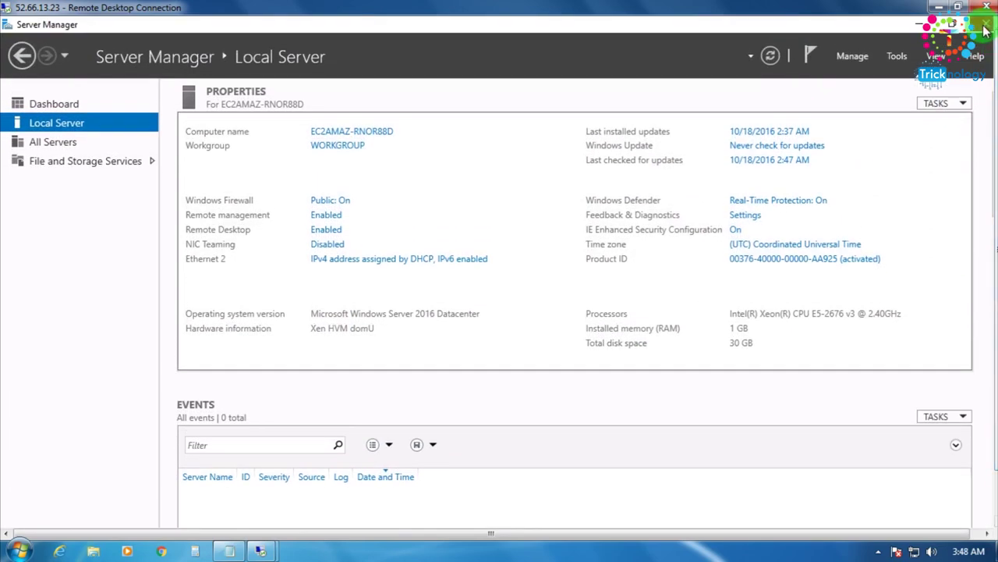
click(985, 29)
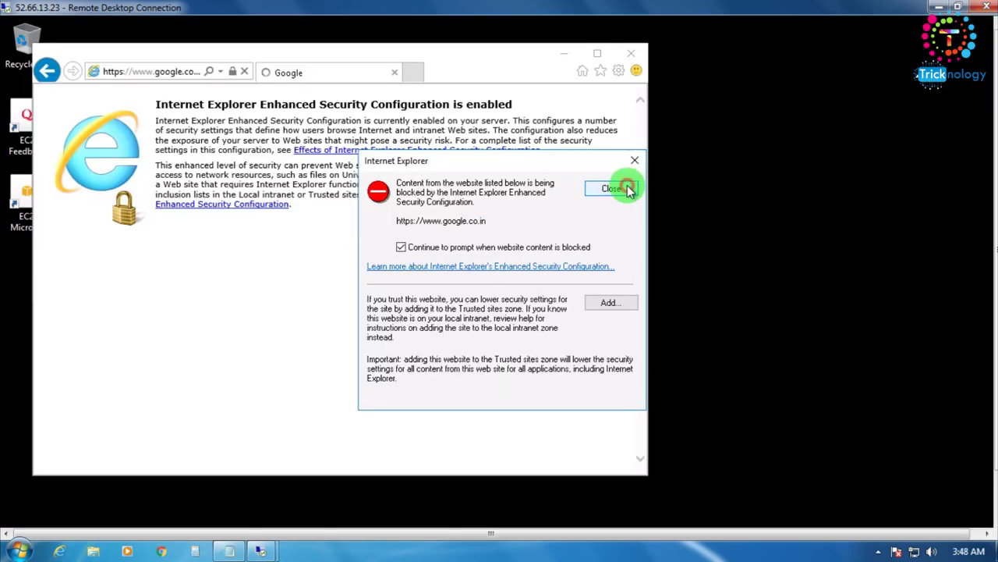
Dismiss the blocked-content warning and reopen Internet Explorer at google.com
click(628, 188)
click(630, 53)
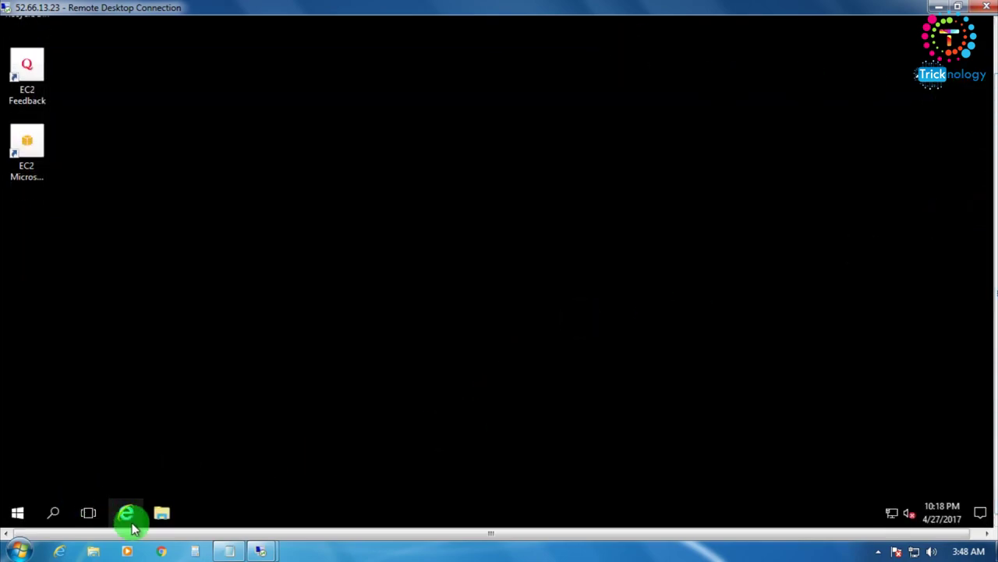
click(129, 520)
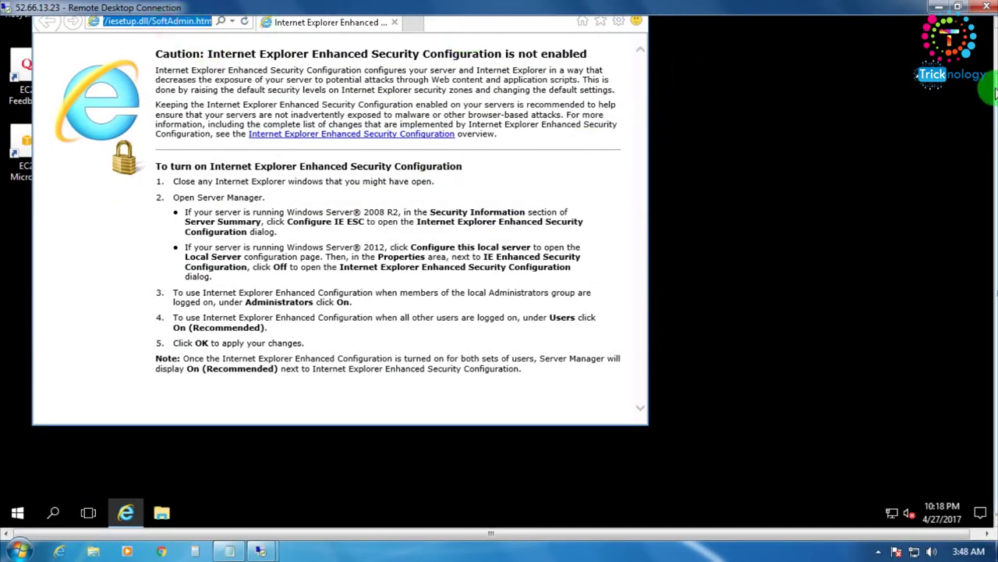
text(google.com/)
key(Return)
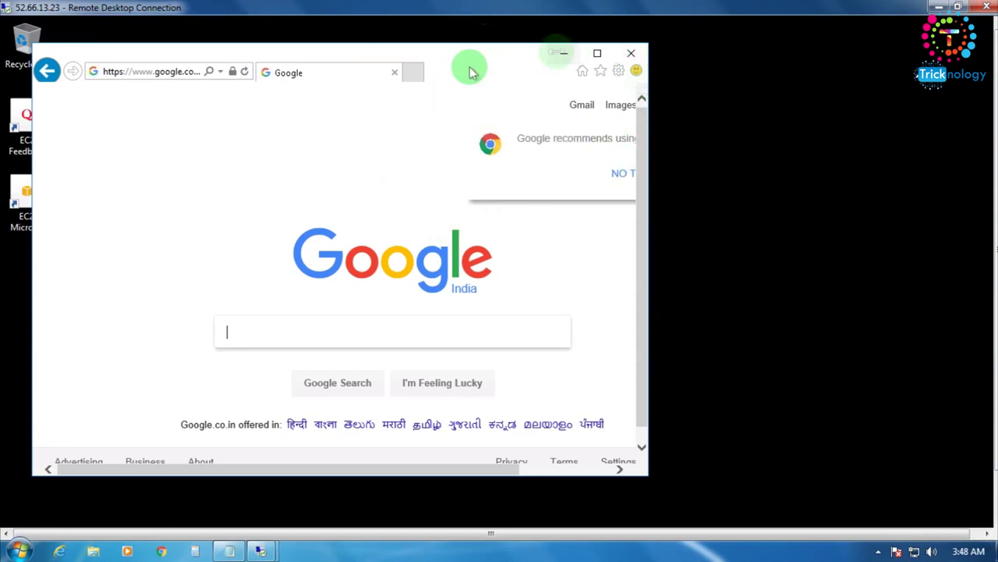
Widen the browser window and search Google, refining the query from 'chrome' to 'ogp download'
click(646, 173)
drag(671, 176, 948, 182)
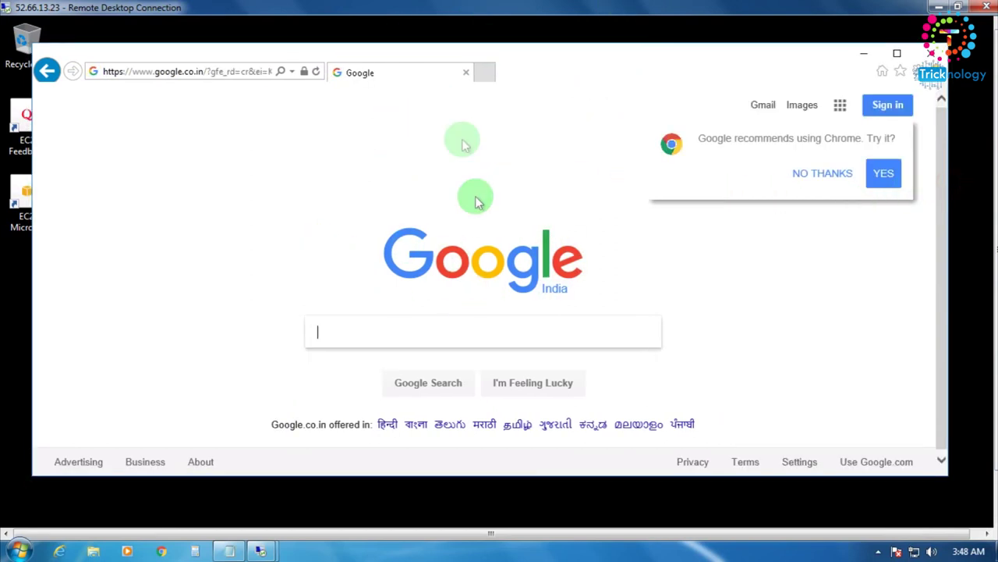
text(chrome)
key(Return)
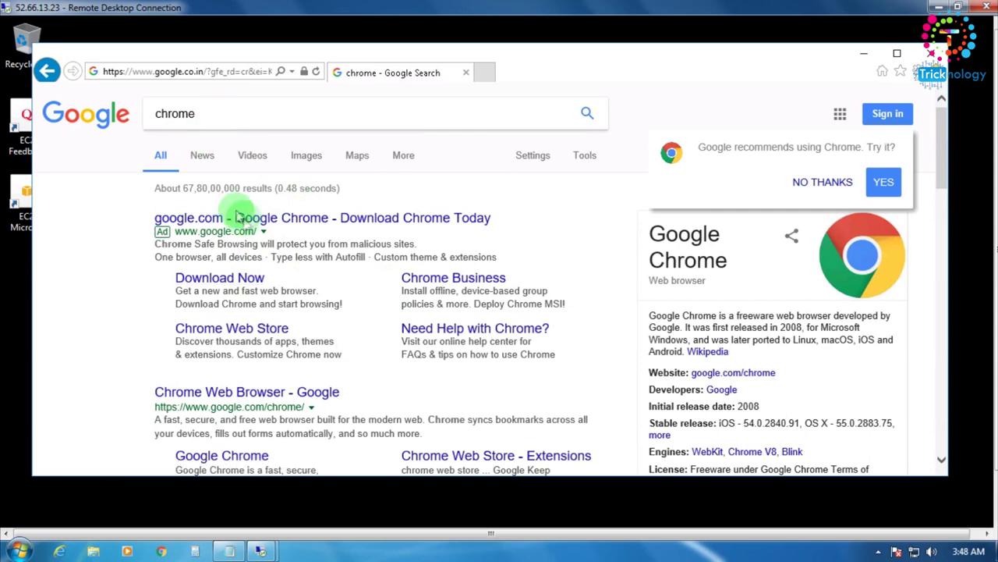
double_click(190, 117)
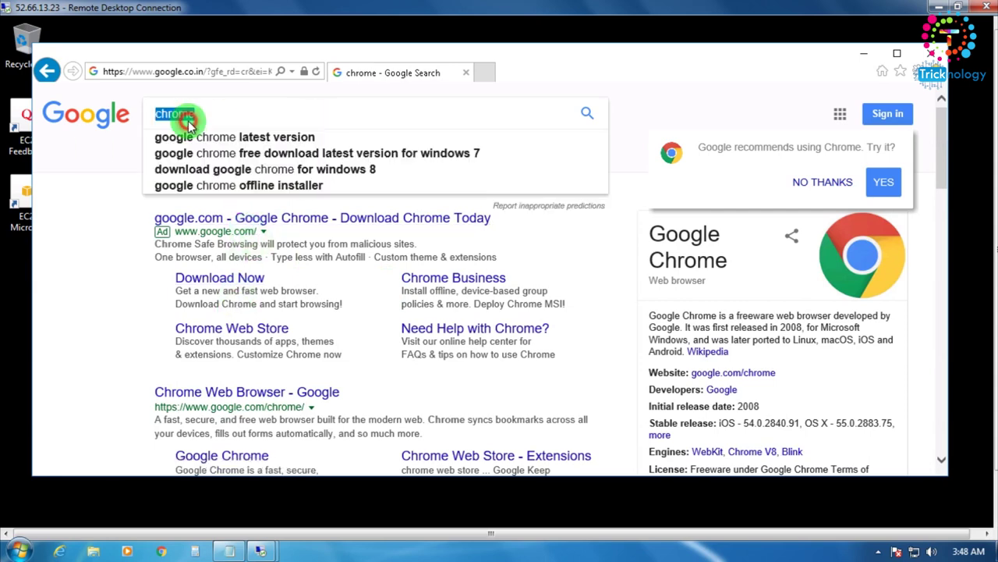
key(BackSpace)
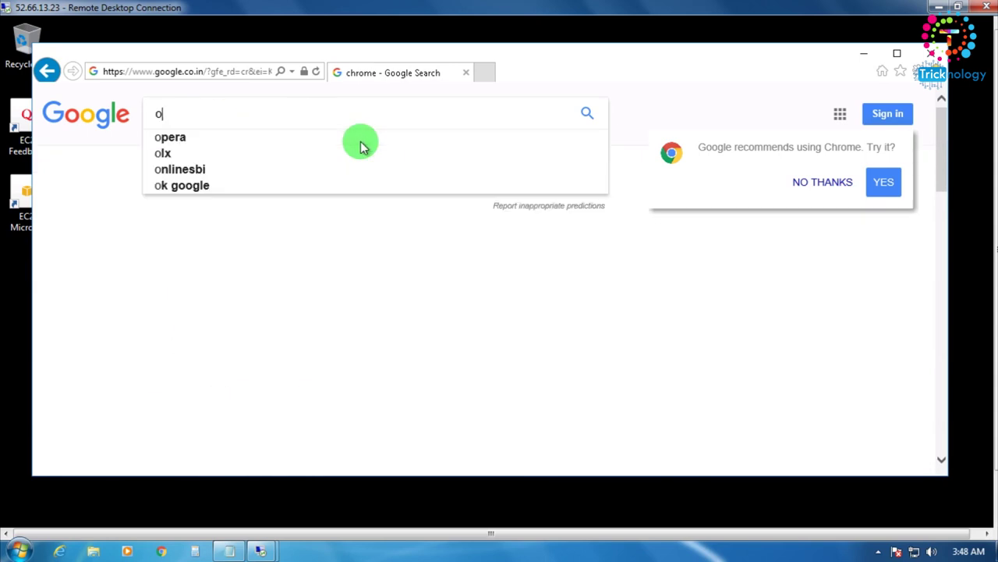
key(Return)
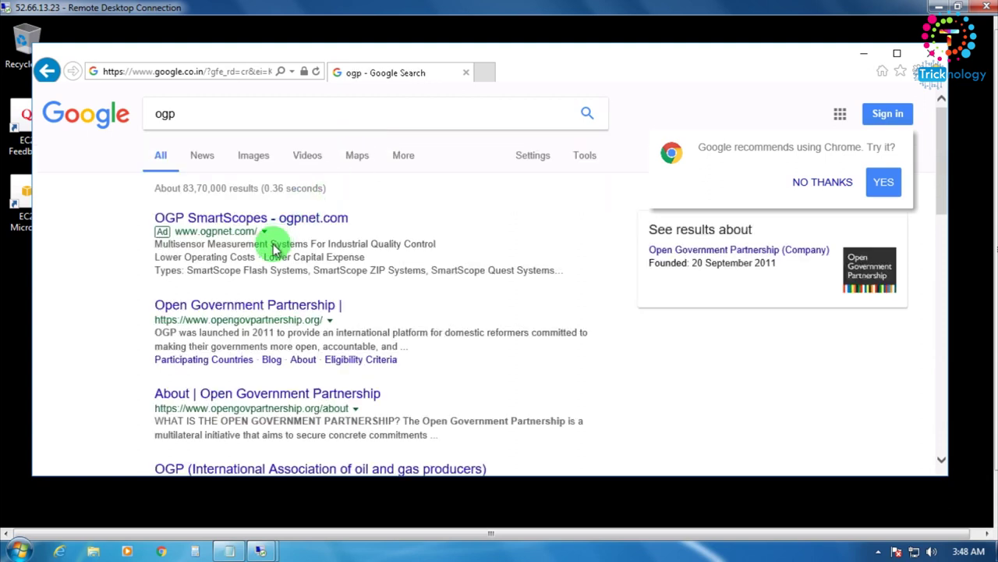
click(202, 116)
text(download)
key(Return)
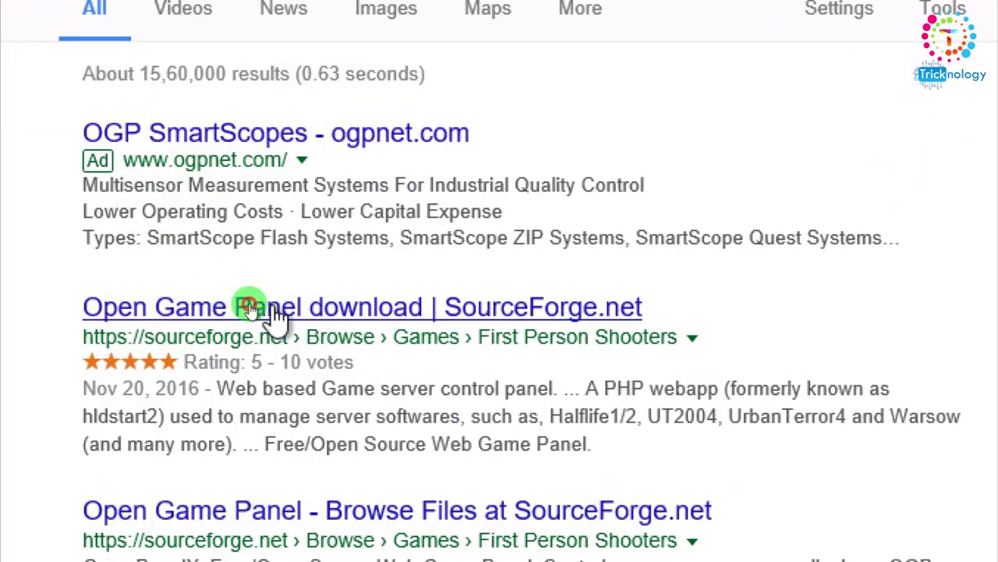
Browse the Open Game Panel SourceForge files into the OpenGamePanel Windows_Installers folder
click(273, 310)
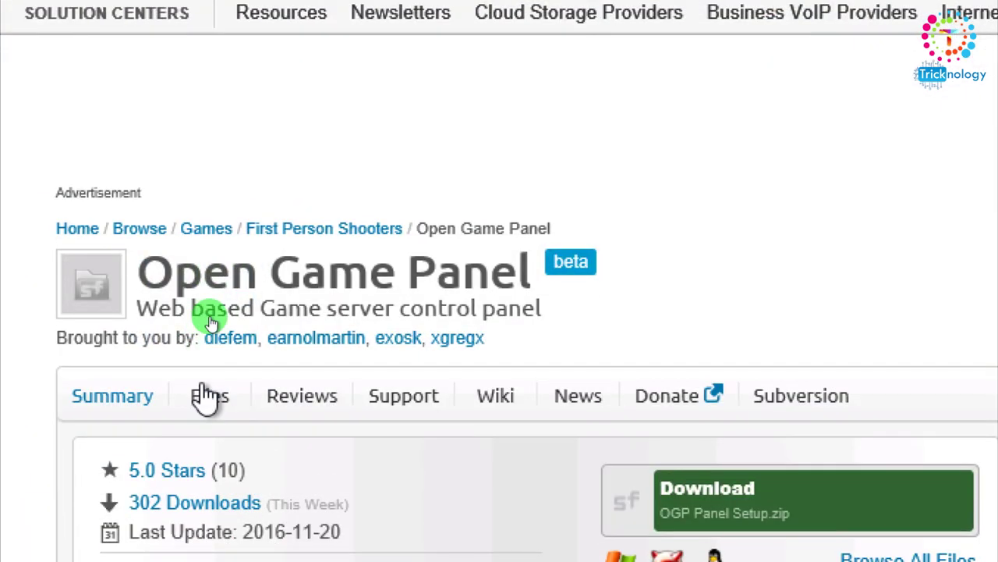
click(207, 244)
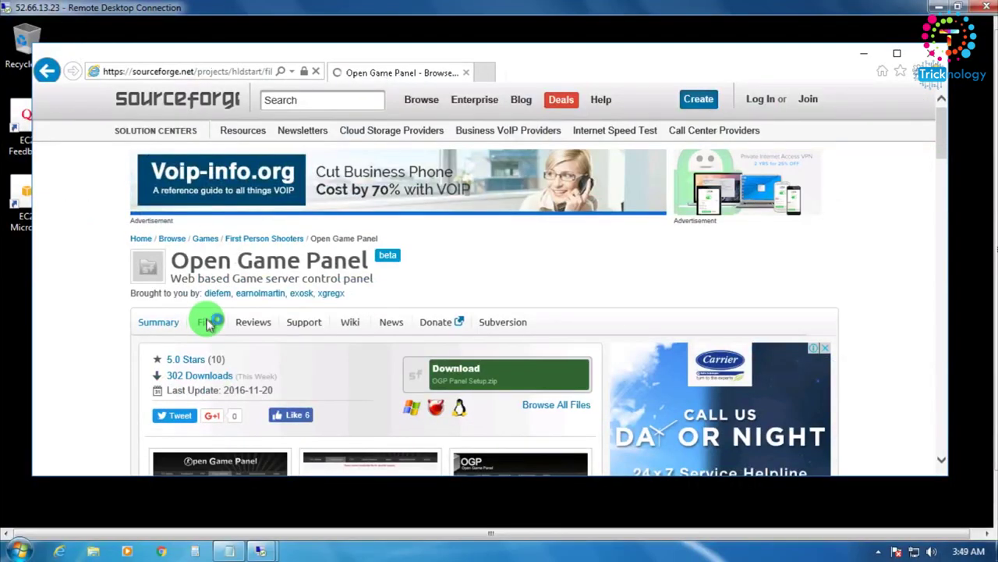
click(190, 426)
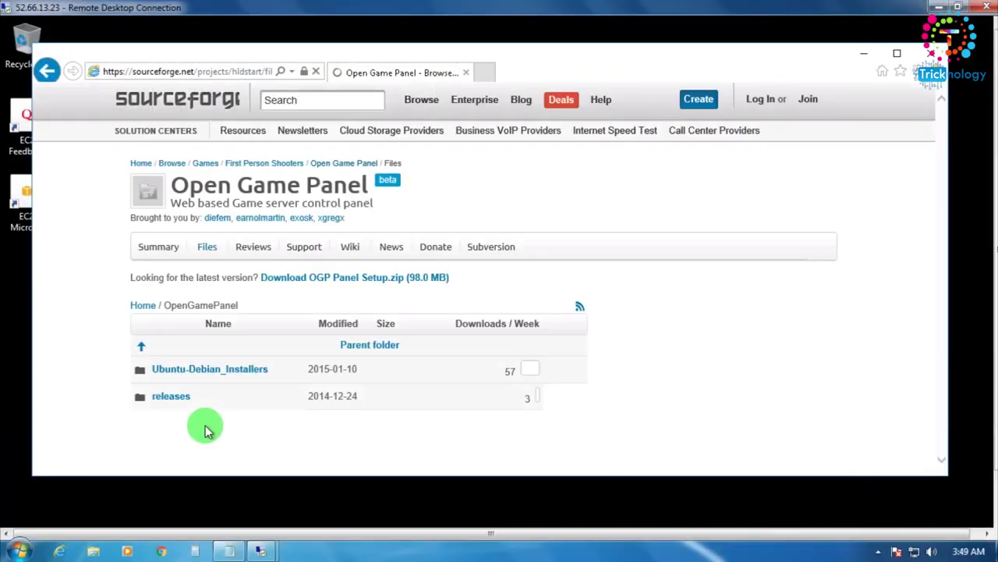
scroll(272, 324, down, 2)
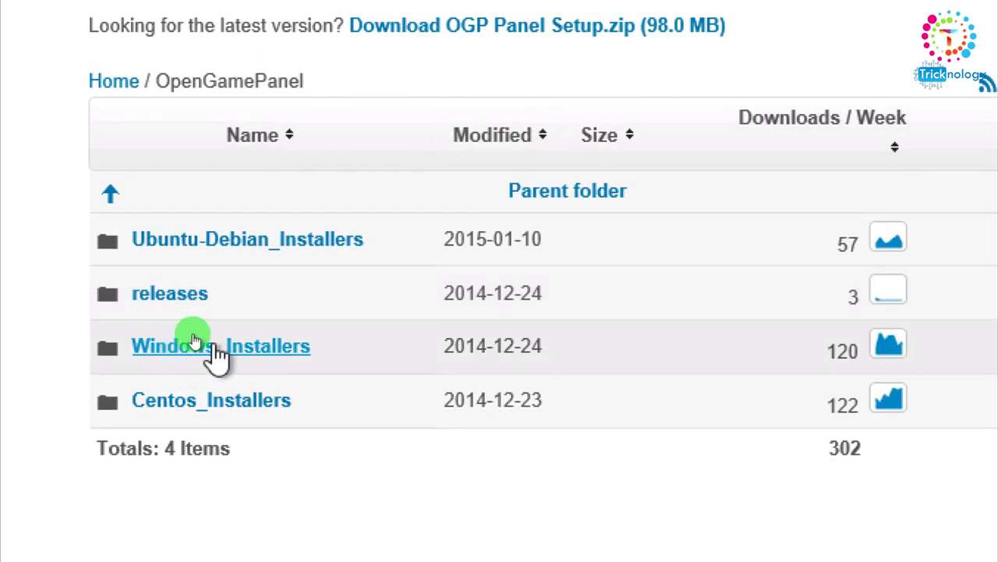
click(195, 341)
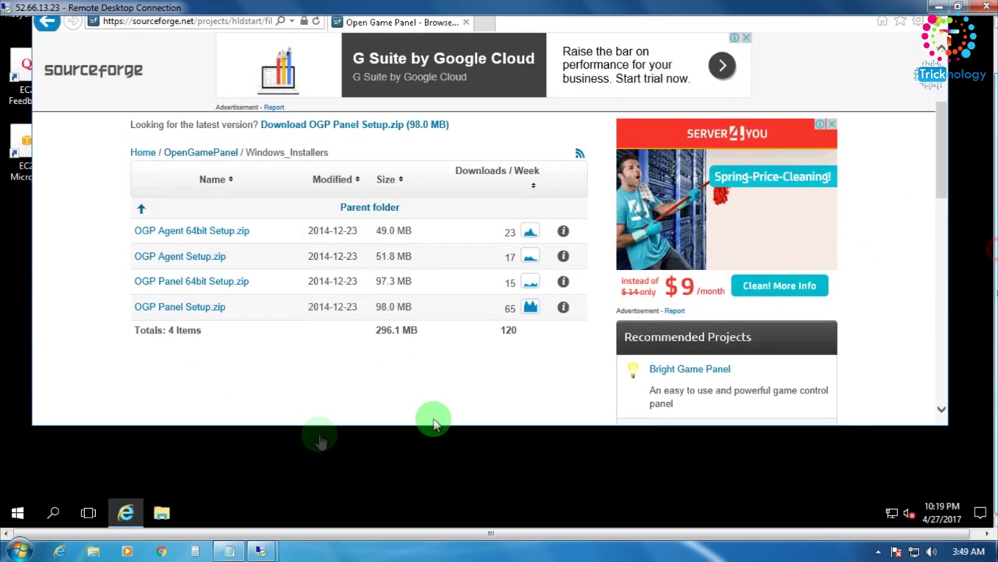
click(162, 512)
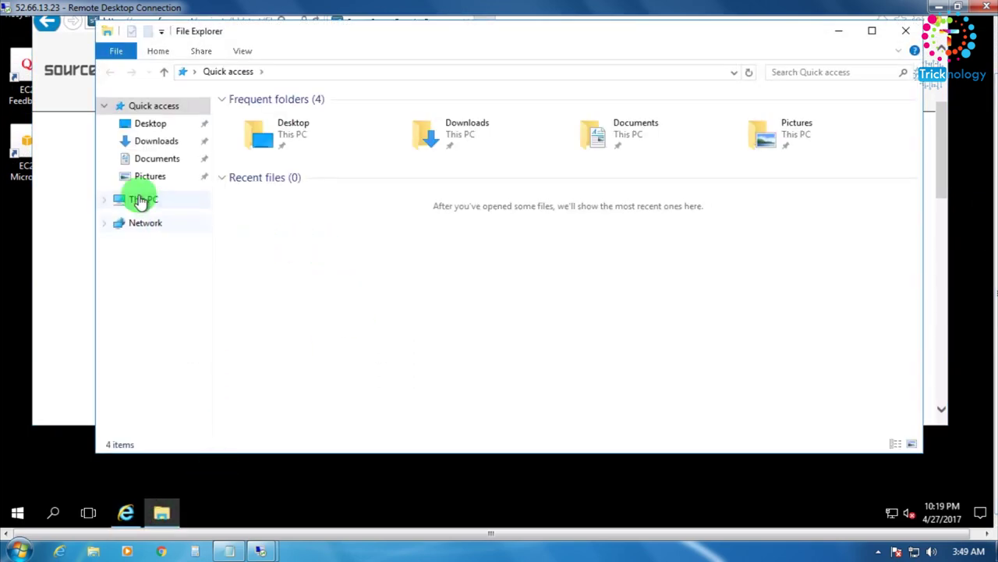
Check This PC's system properties to confirm 64-bit Windows Server 2016 Datacenter, then close them
right_click(139, 200)
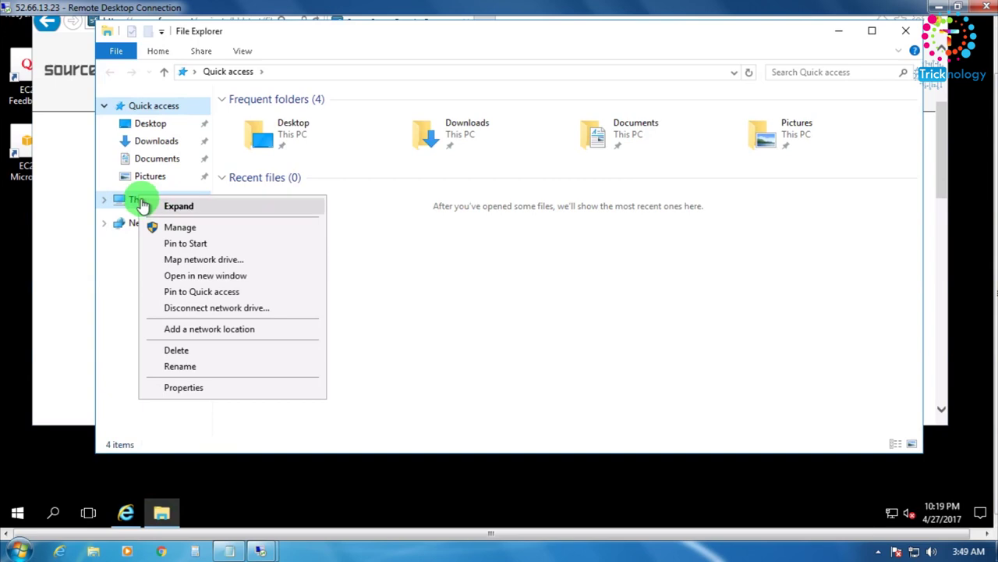
click(188, 389)
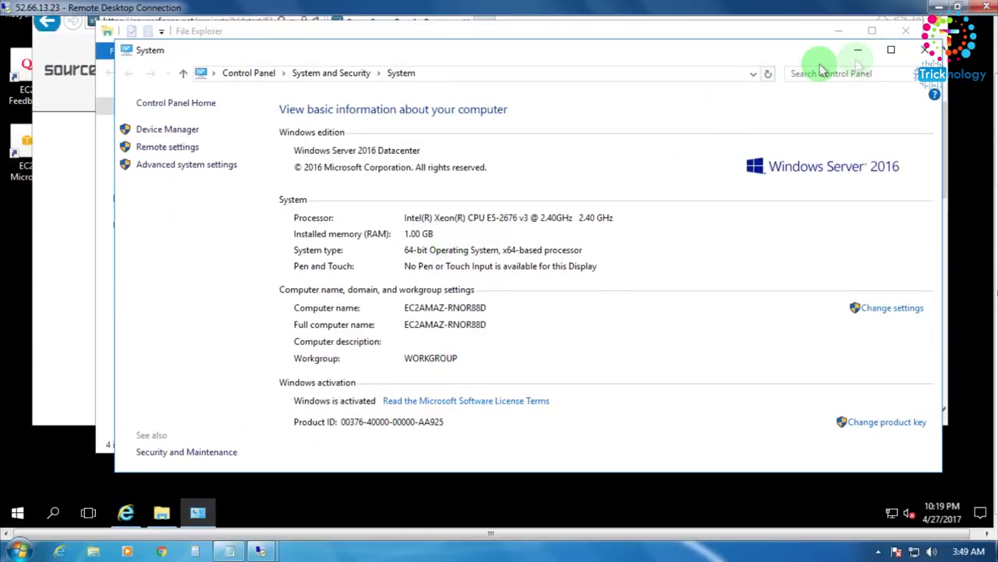
click(915, 48)
Open the OGP Panel and OGP Agent 64bit Setup.zip downloads in new browser tabs
click(905, 35)
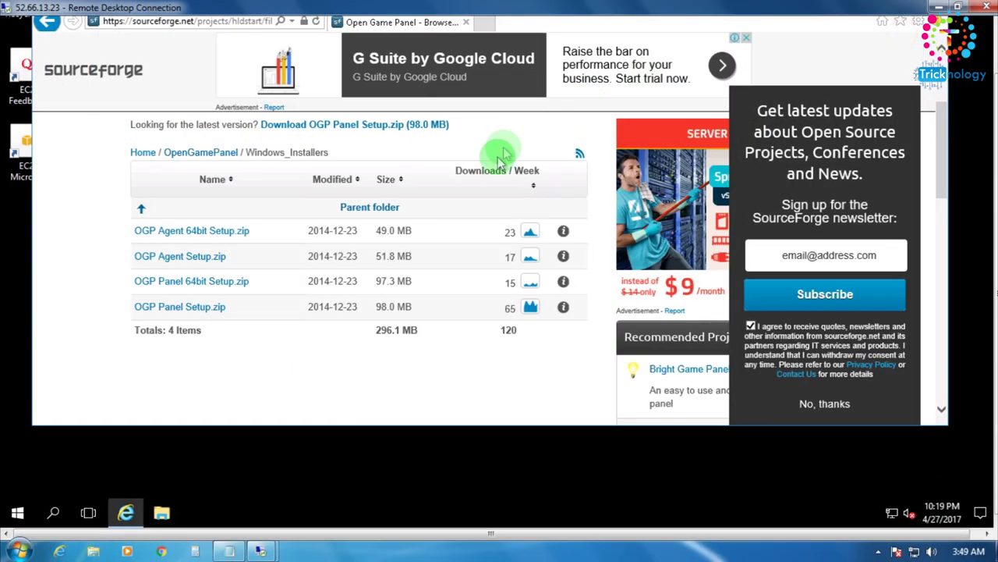
middle_click(194, 282)
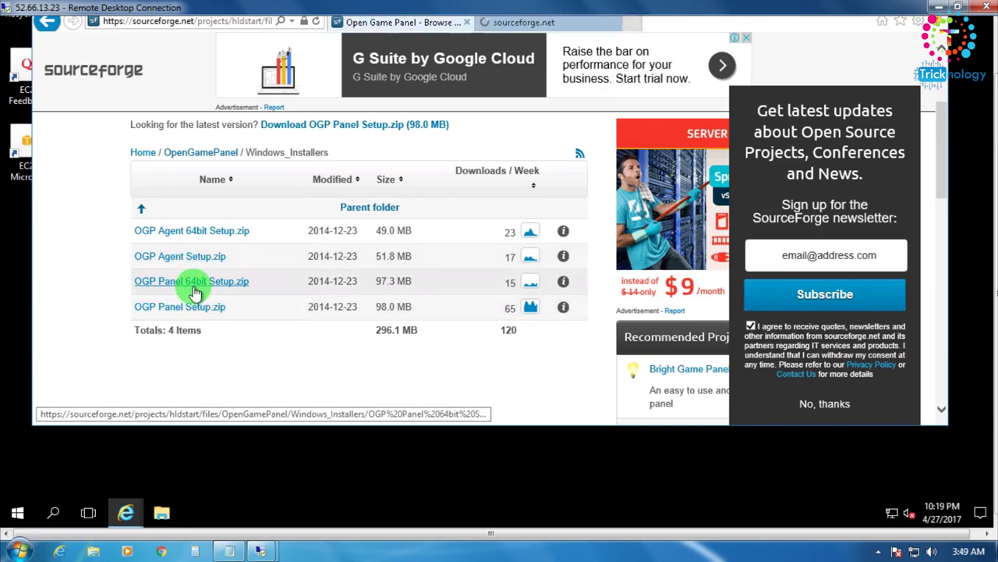
scroll(232, 260, up, 1)
middle_click(205, 289)
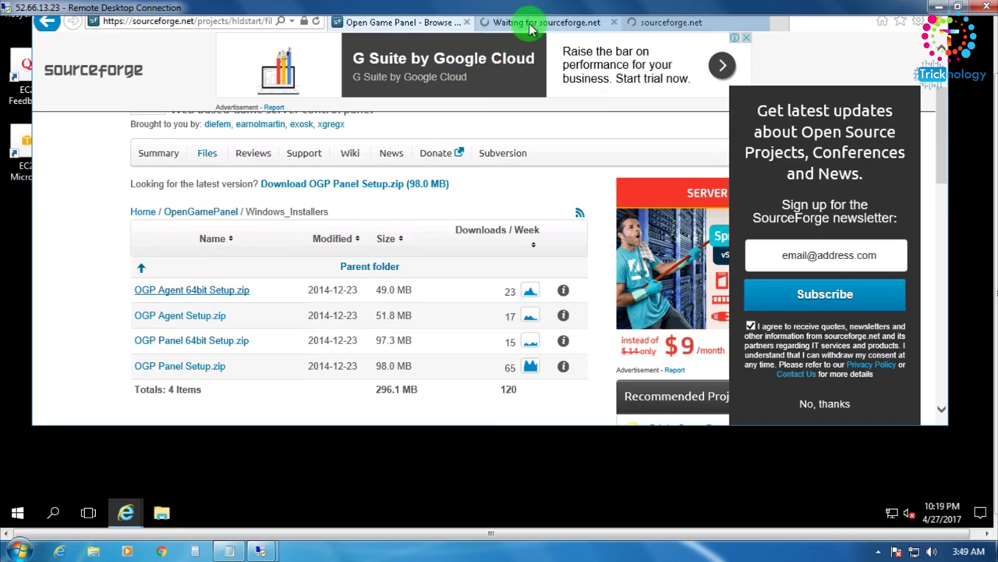
click(528, 23)
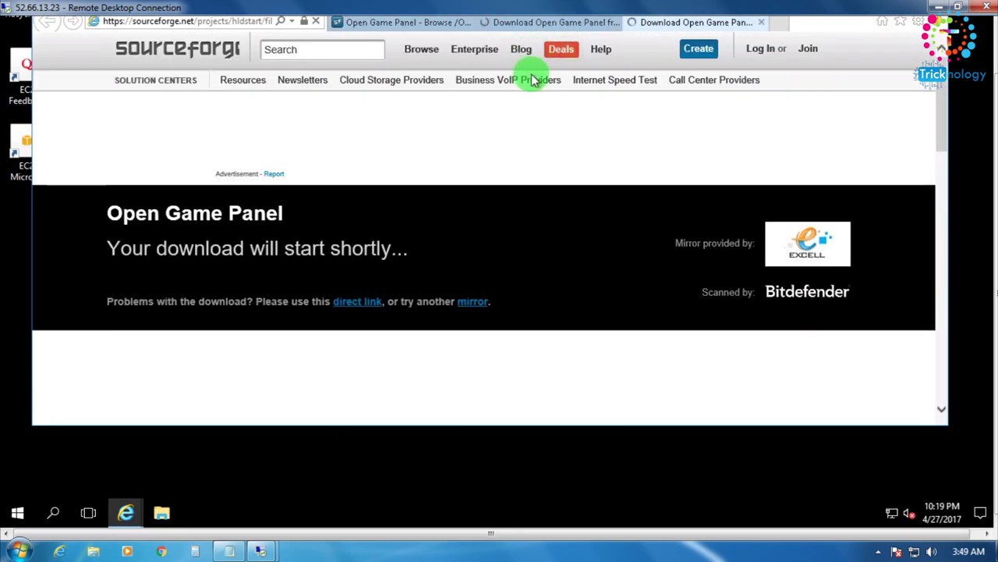
click(569, 27)
click(642, 21)
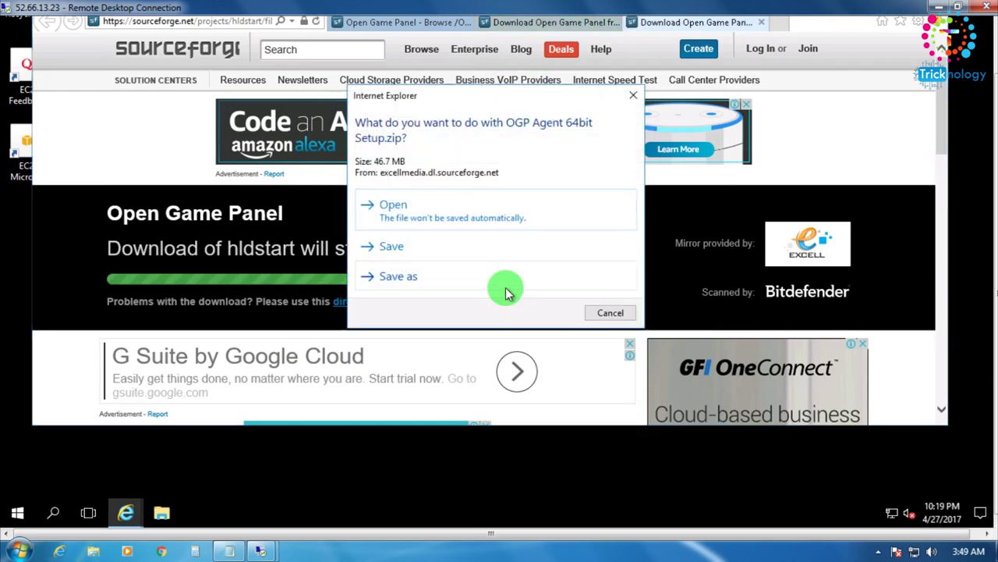
Save OGP Agent 64bit Setup.zip and OGP Panel 64bit Setup.zip to the Desktop
click(427, 275)
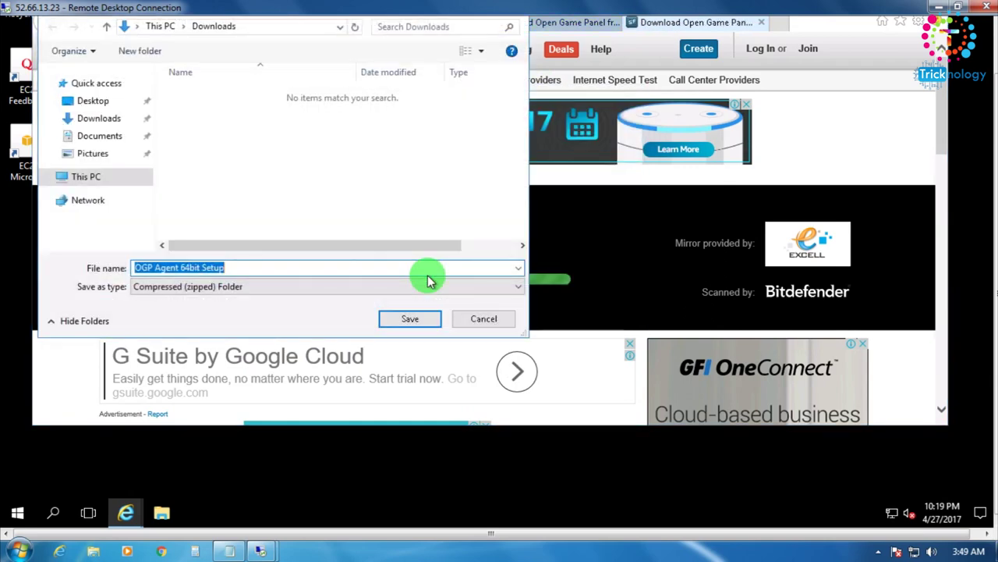
click(92, 101)
click(388, 321)
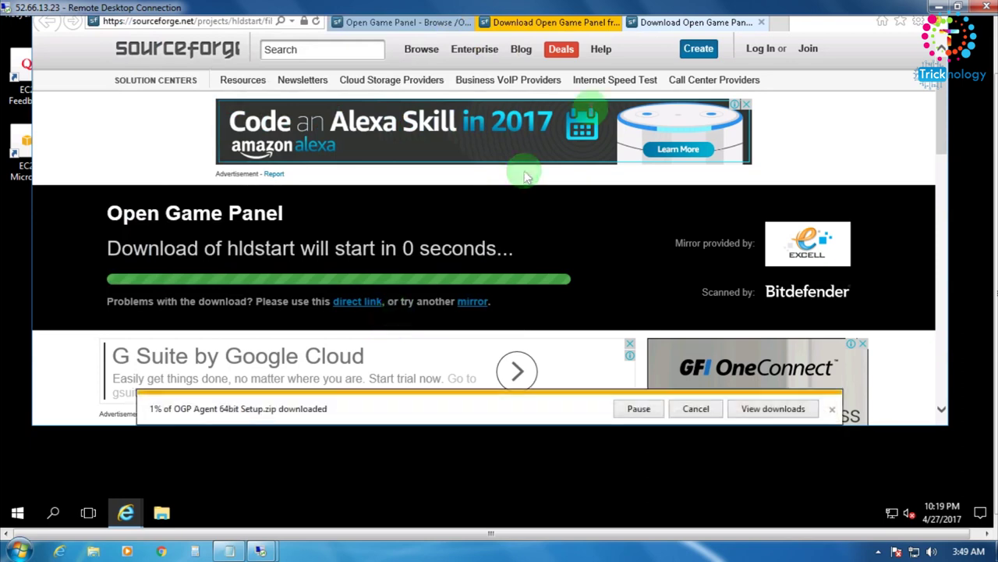
click(681, 27)
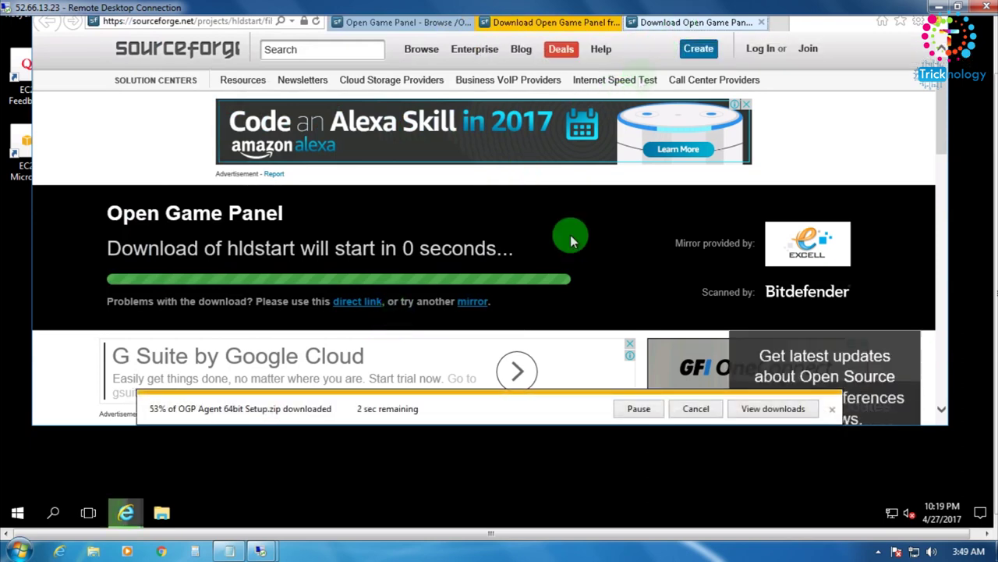
click(564, 23)
click(394, 276)
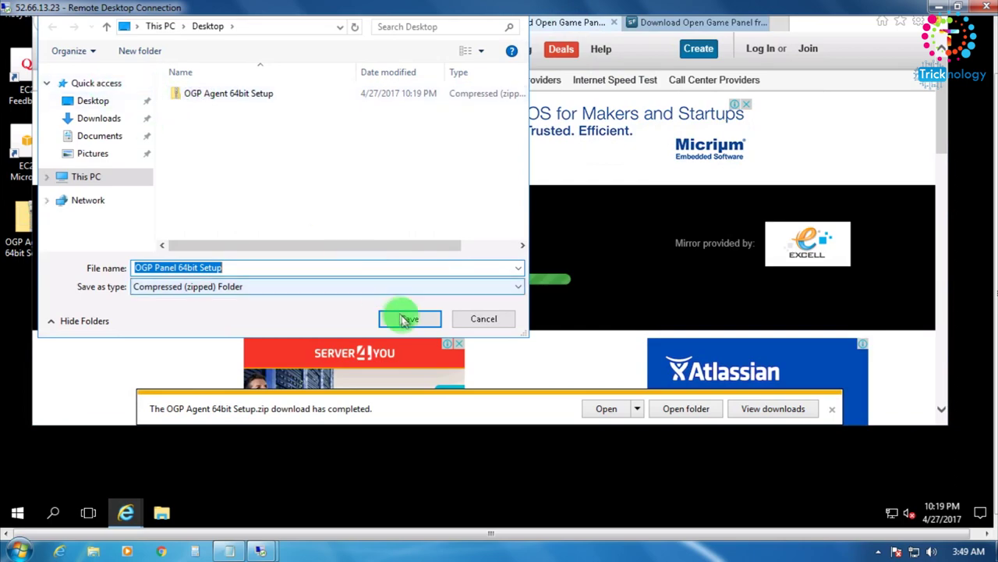
click(410, 318)
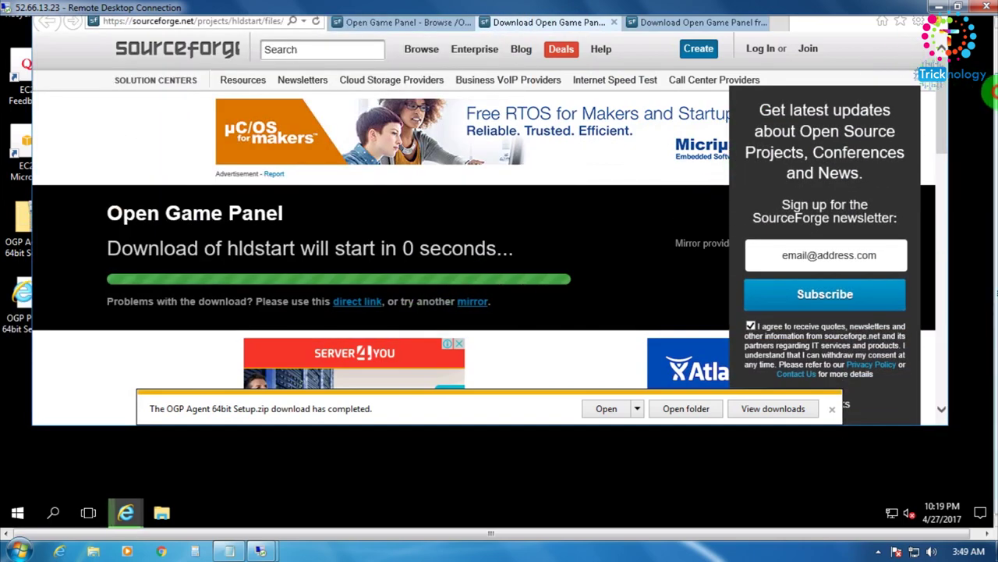
Close Internet Explorer along with all its open tabs
drag(994, 125, 994, 102)
click(928, 27)
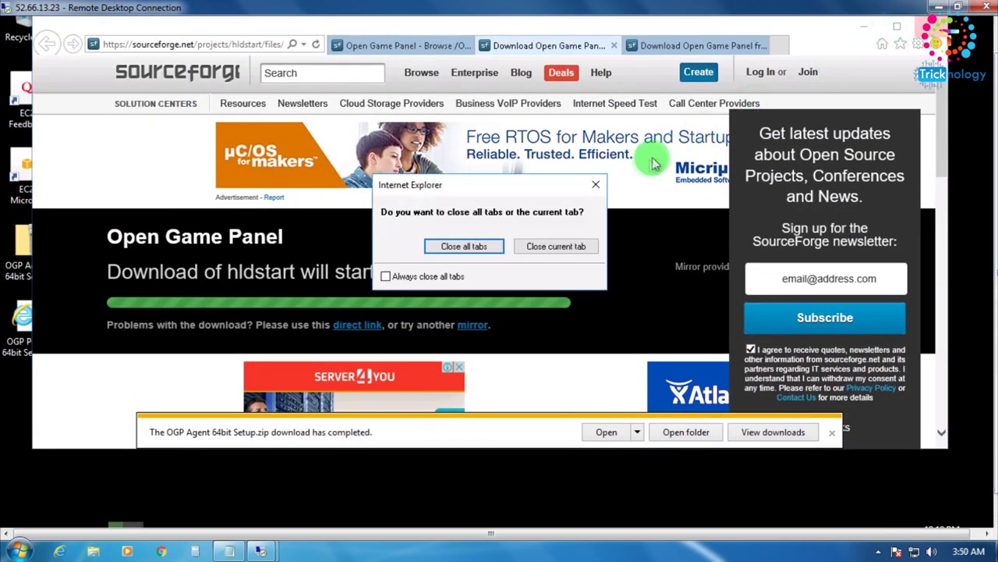
click(590, 190)
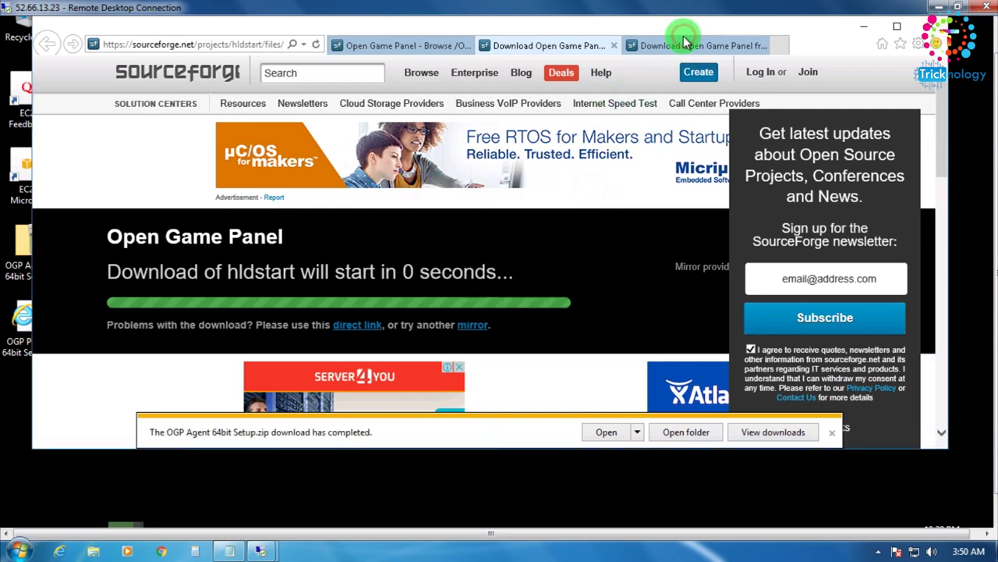
click(561, 50)
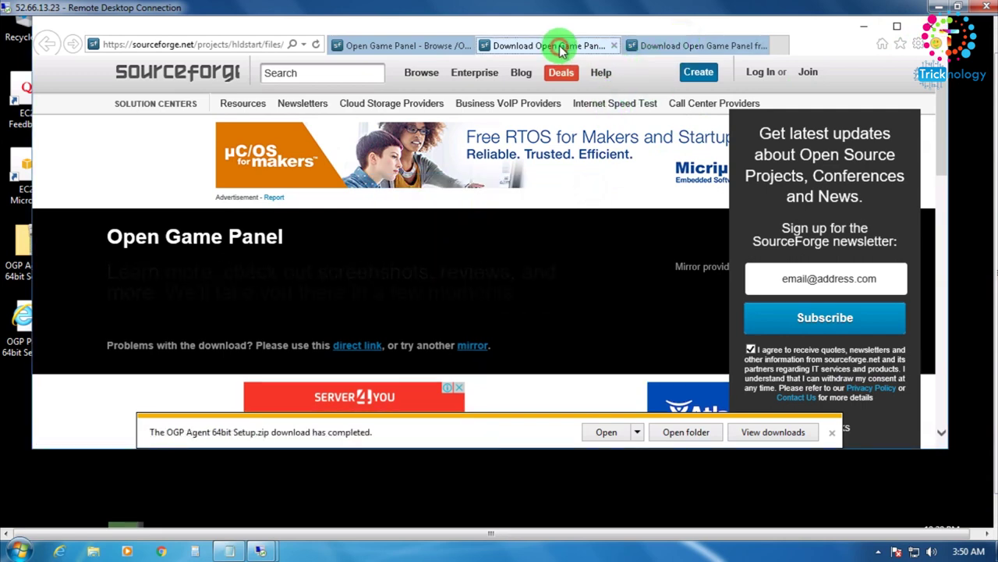
click(928, 26)
click(591, 184)
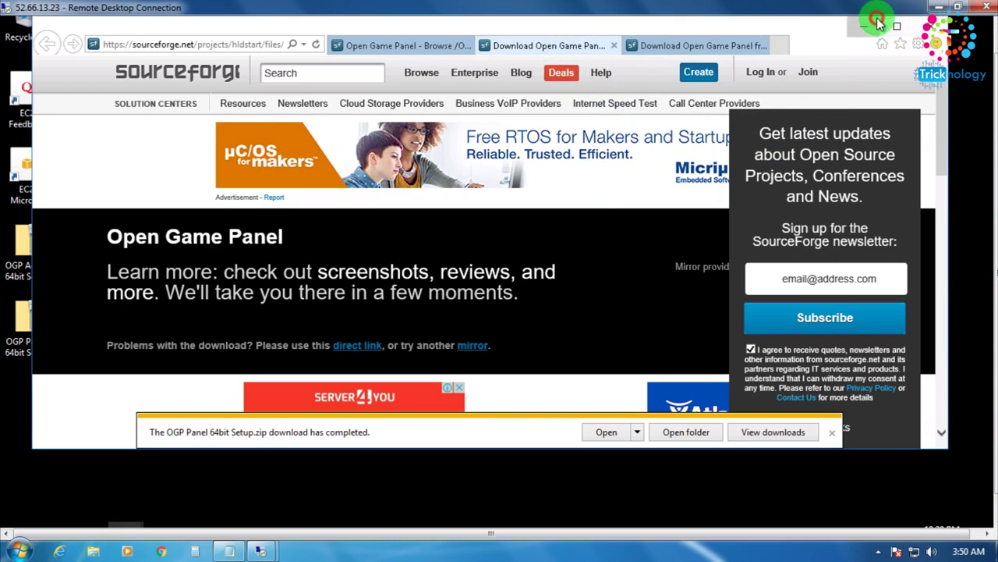
click(876, 24)
Refresh the desktop, extract OGP Panel 64bit Setup.zip there, and select the OGP Panel 64bit Setup application
right_click(108, 218)
click(156, 261)
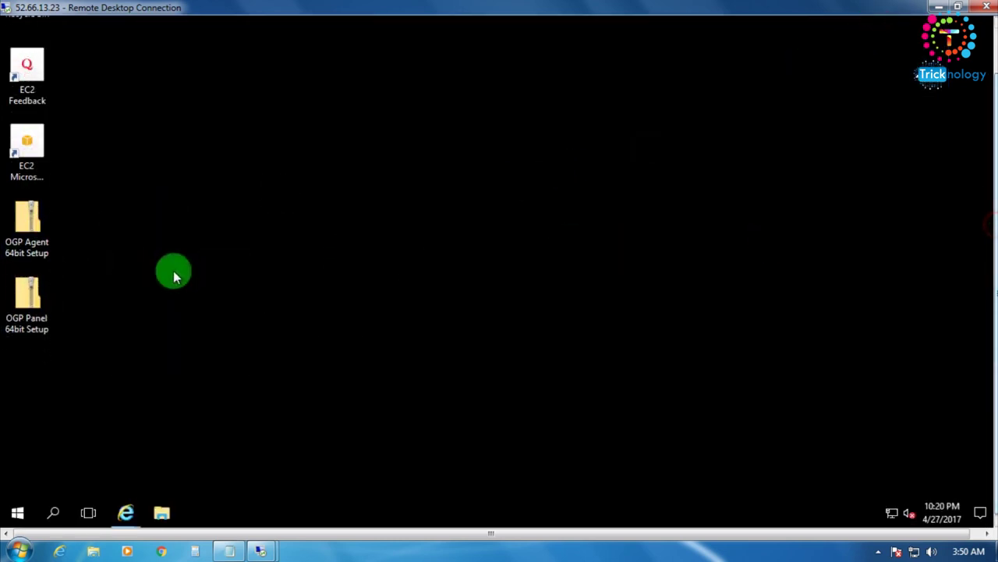
right_click(29, 302)
click(92, 73)
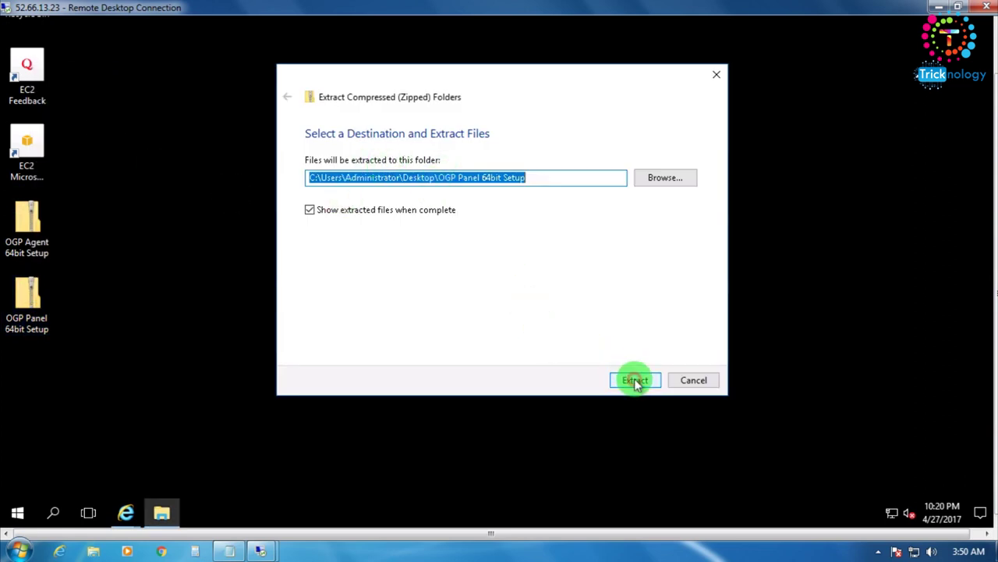
click(635, 379)
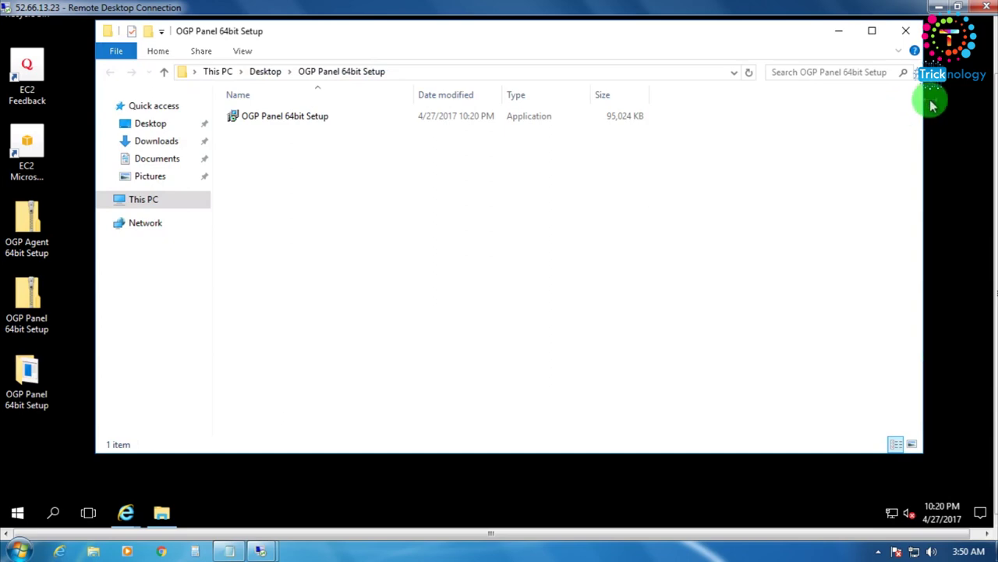
click(247, 156)
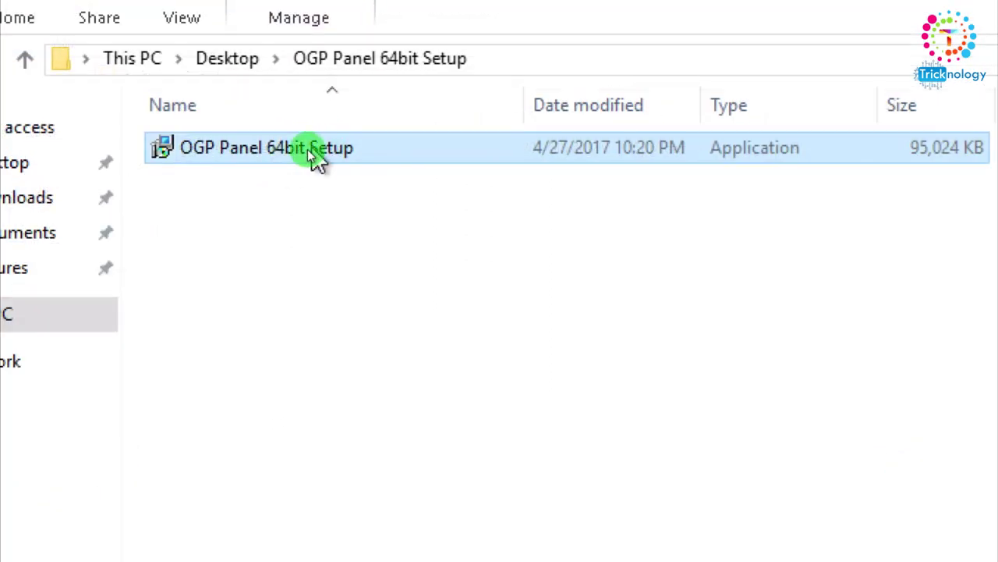
Run the OGP Panel 64bit 1.4 setup in English, accept the license, and install into C:\OGP64
double_click(309, 154)
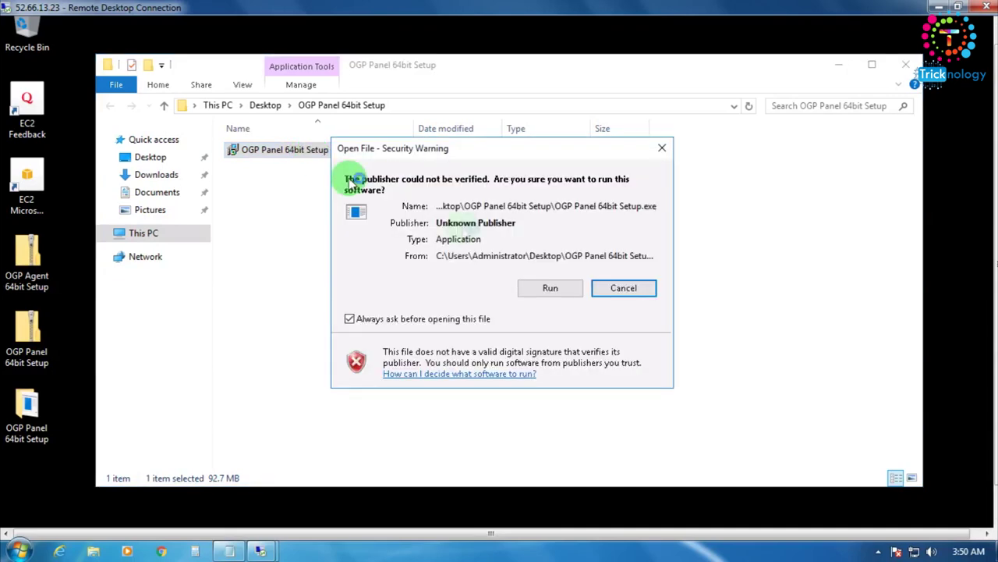
click(549, 289)
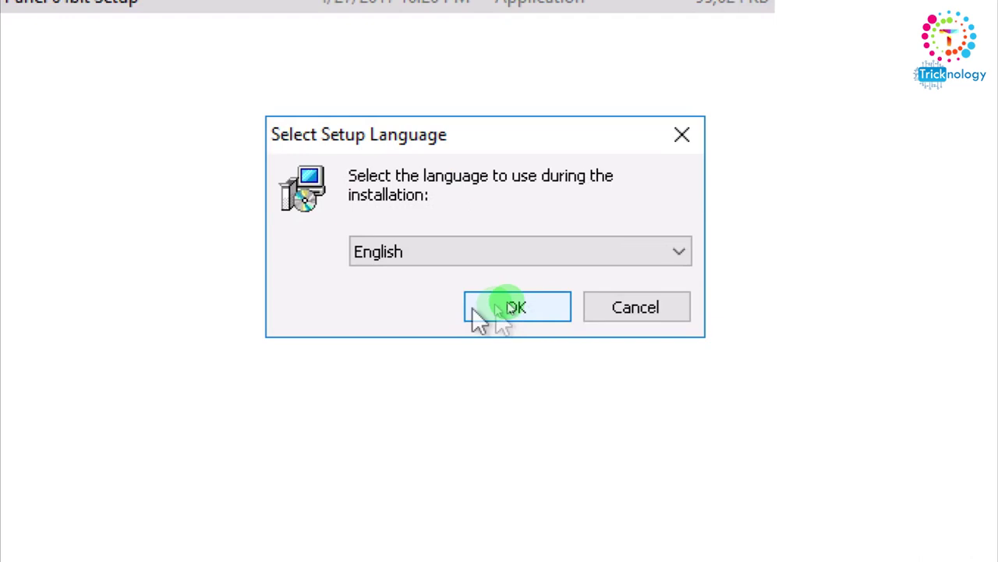
click(519, 305)
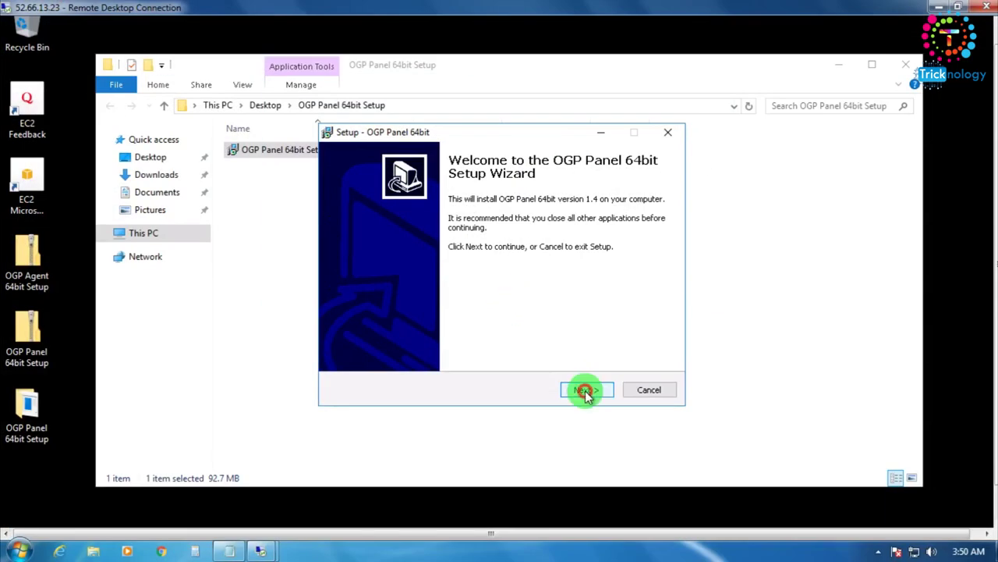
click(585, 390)
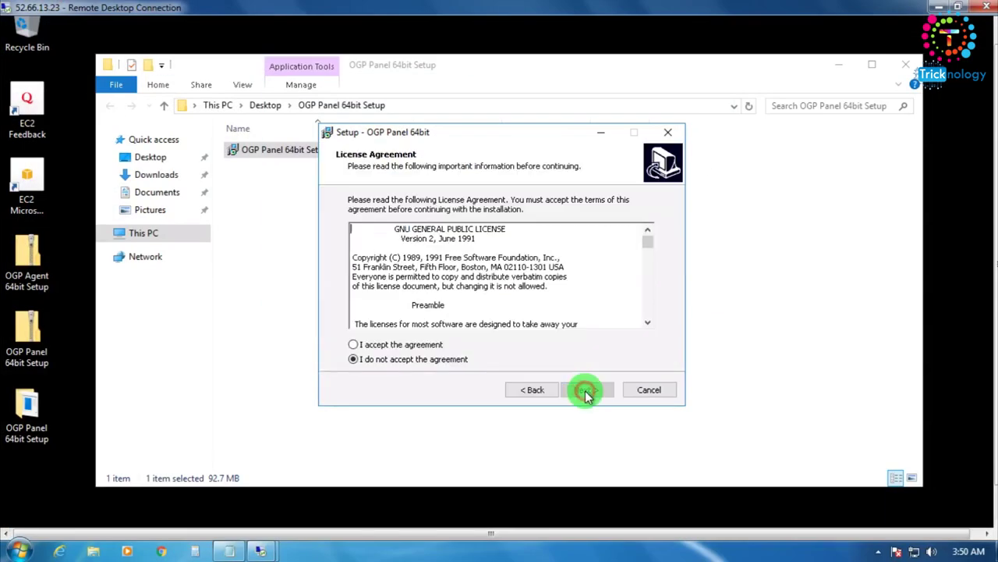
click(352, 346)
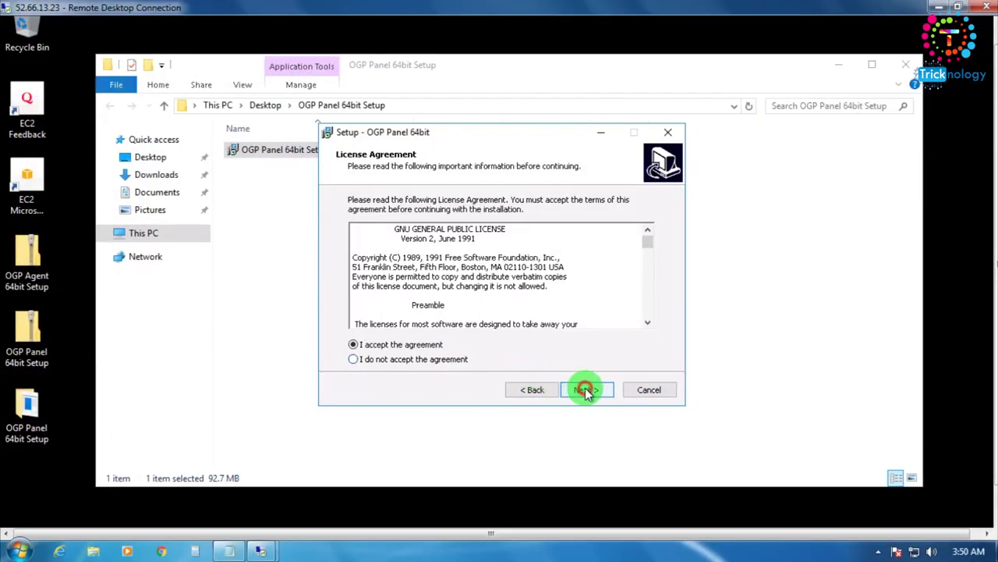
click(806, 441)
click(587, 390)
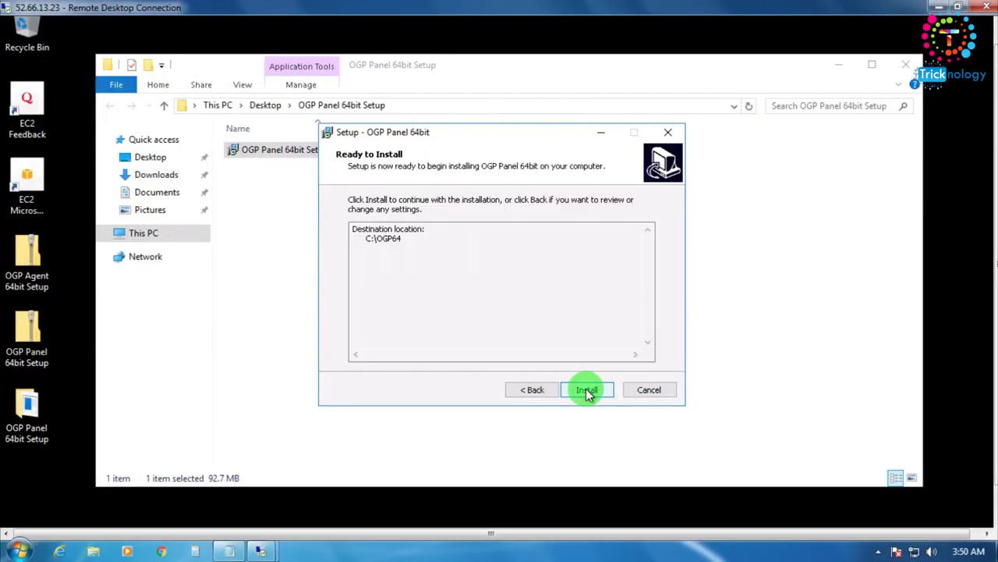
click(586, 390)
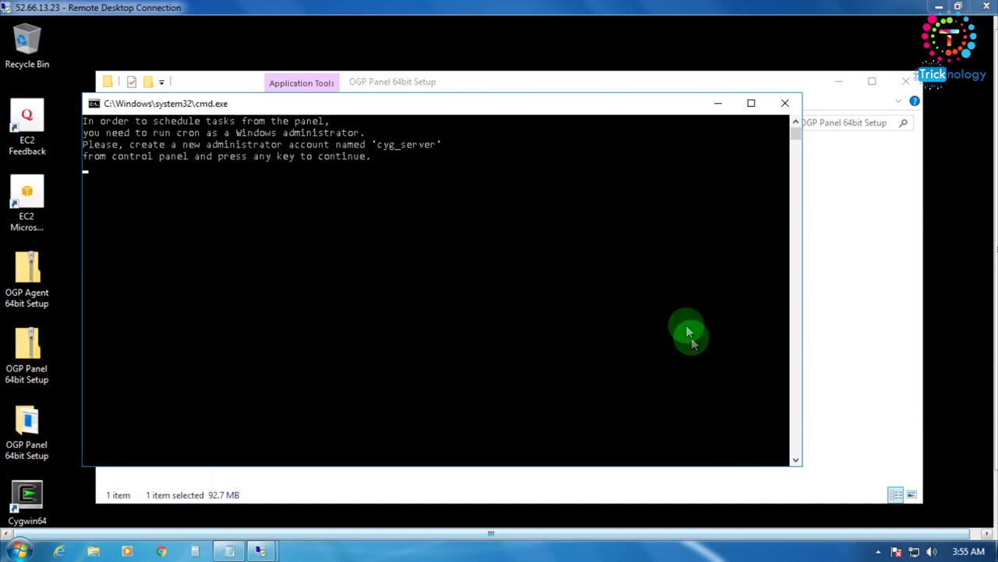
Open Windows Administrative Tools from the Start menu and select Computer Management
double_click(27, 515)
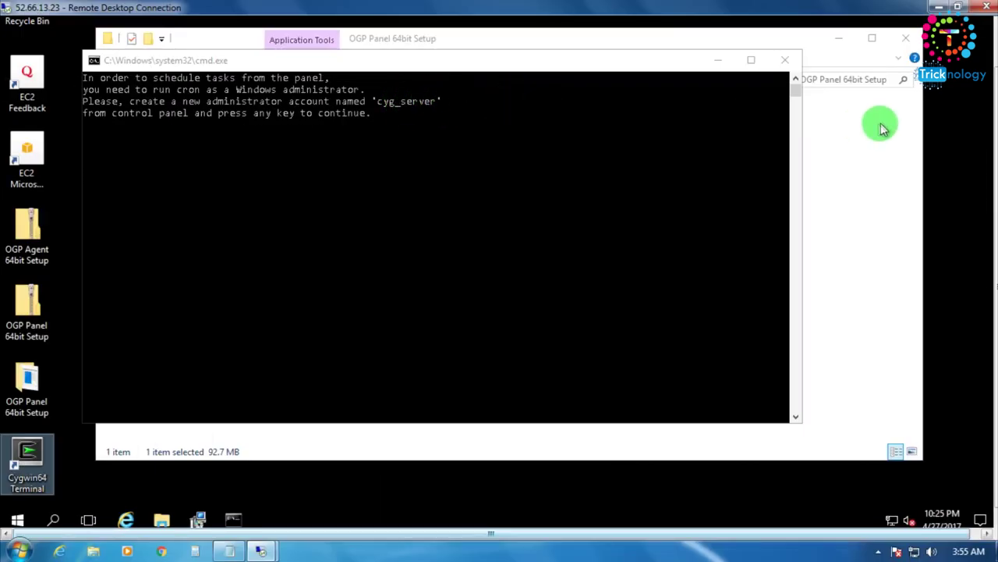
scroll(993, 151, down, 1)
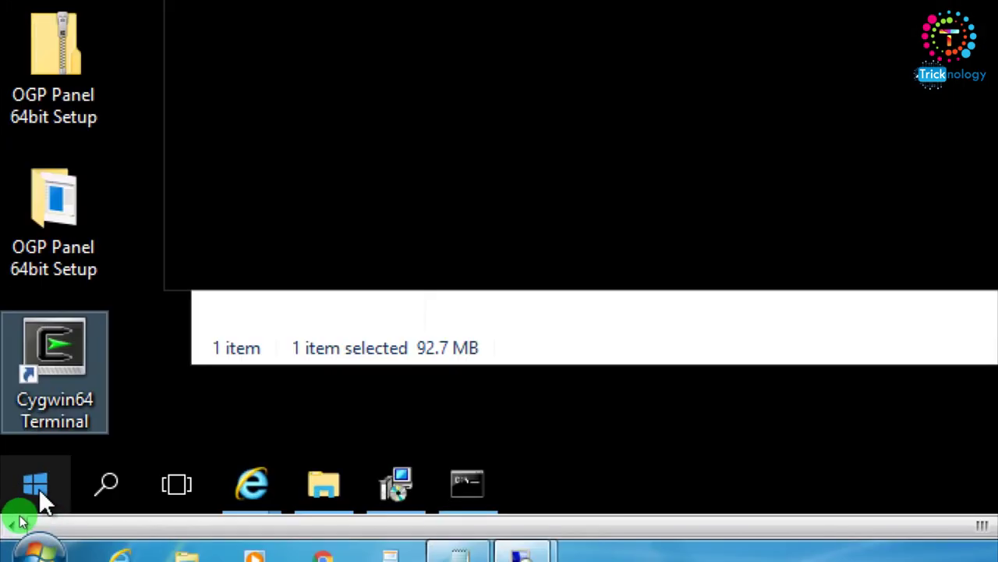
click(19, 514)
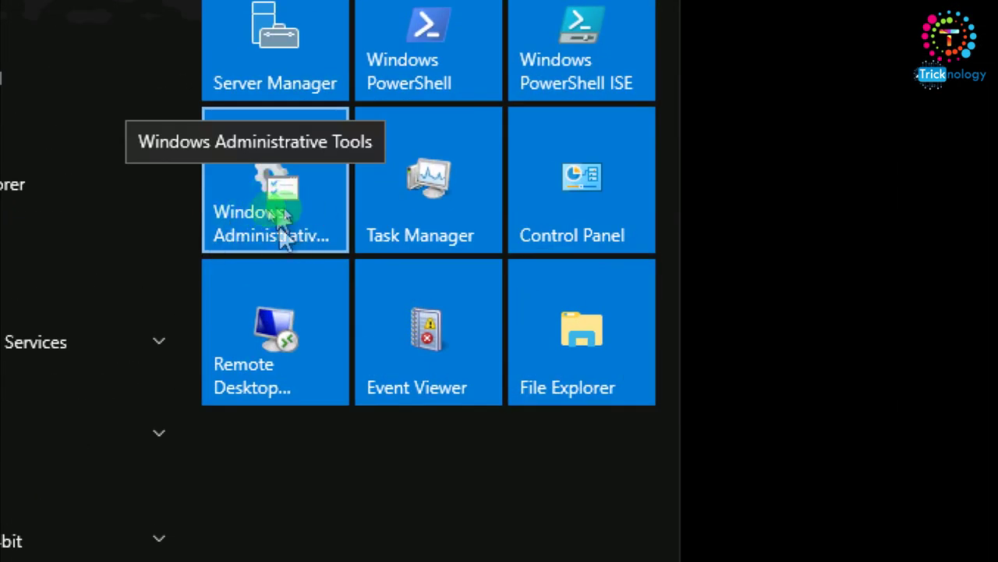
click(283, 212)
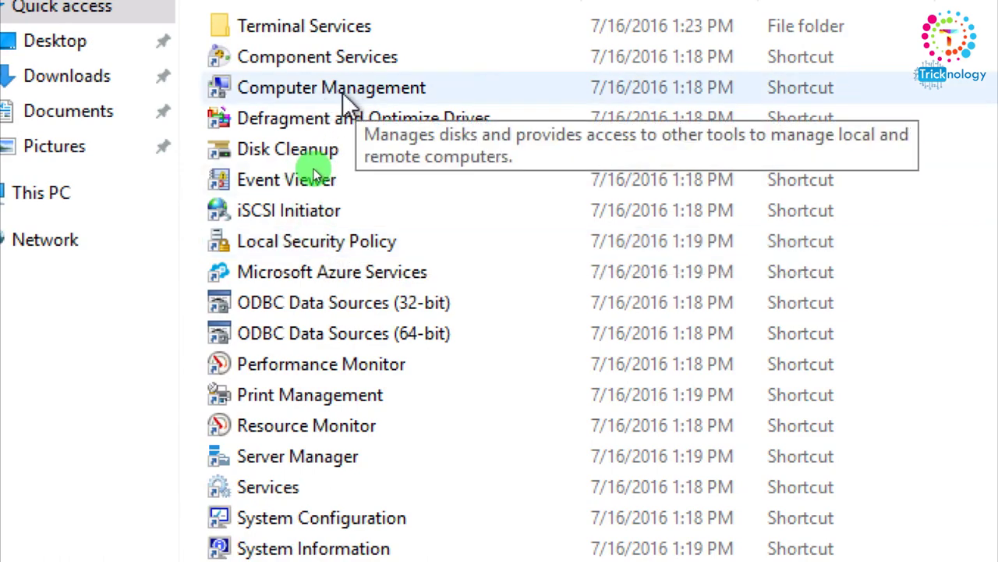
click(343, 90)
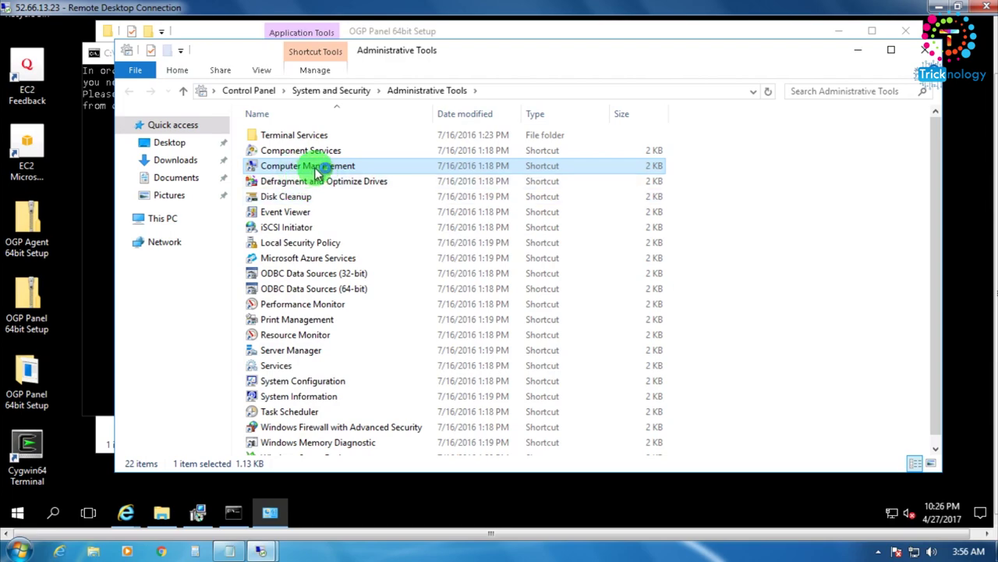
Launch Computer Management and show the Users list under Local Users and Groups
double_click(312, 173)
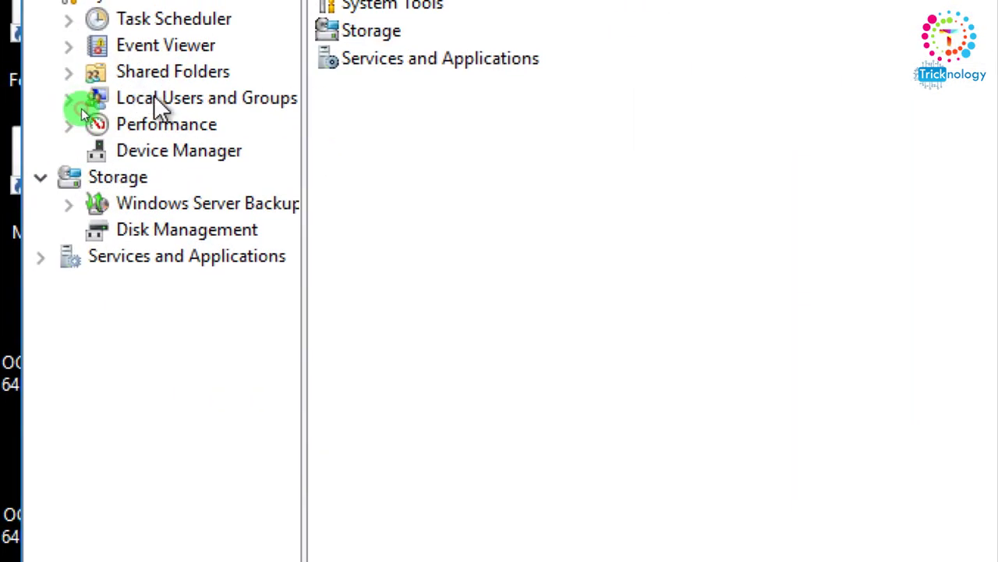
click(155, 97)
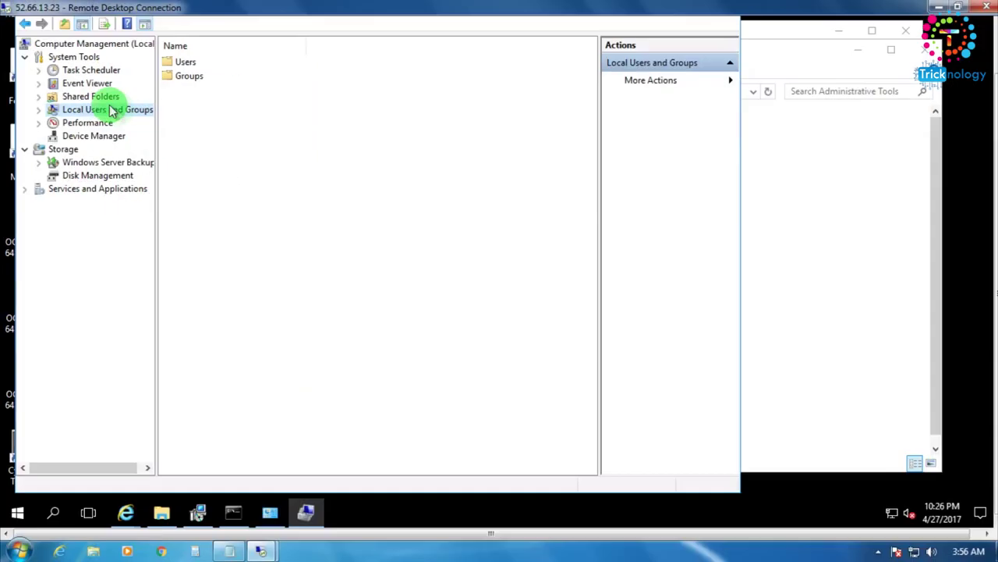
click(185, 62)
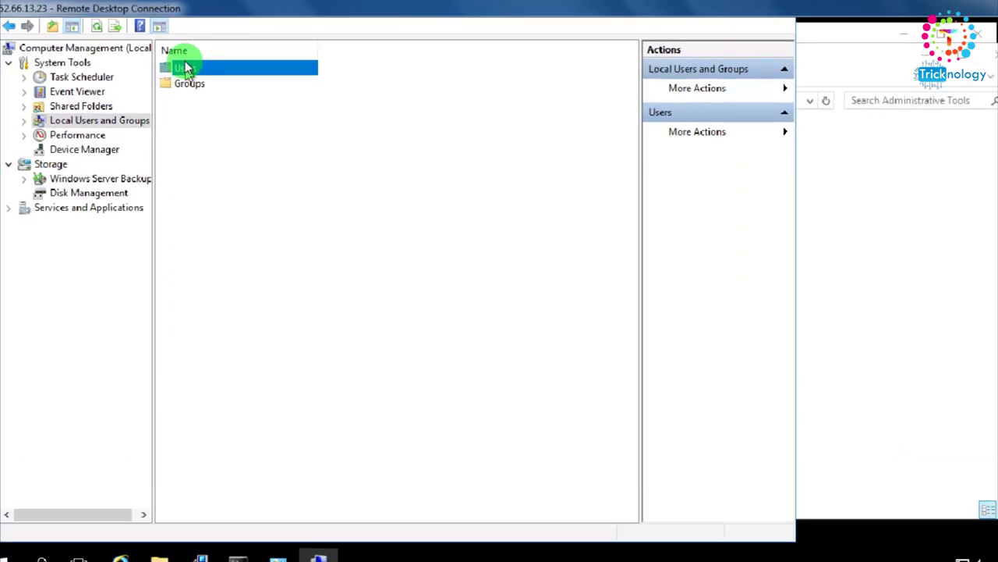
double_click(187, 65)
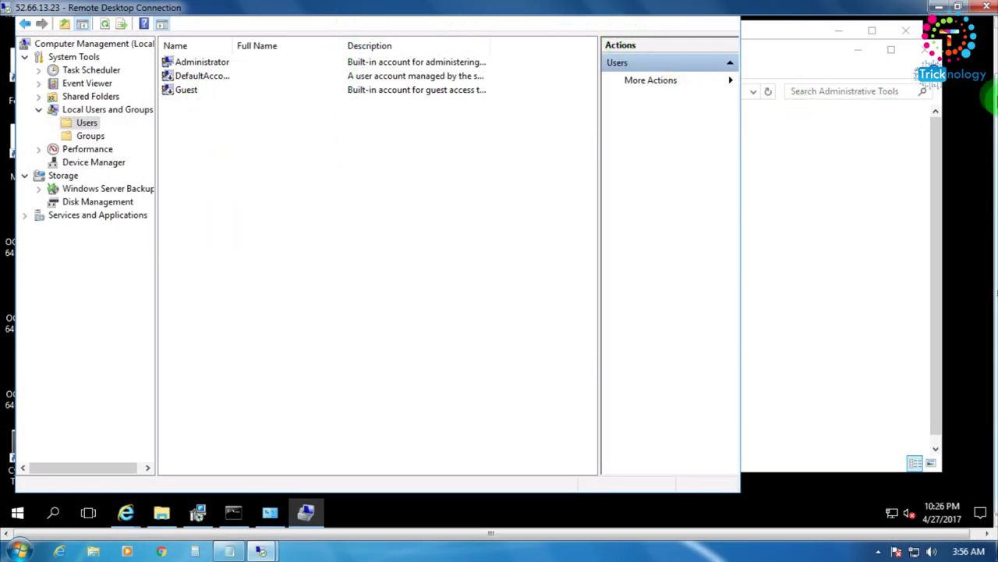
drag(494, 39, 825, 60)
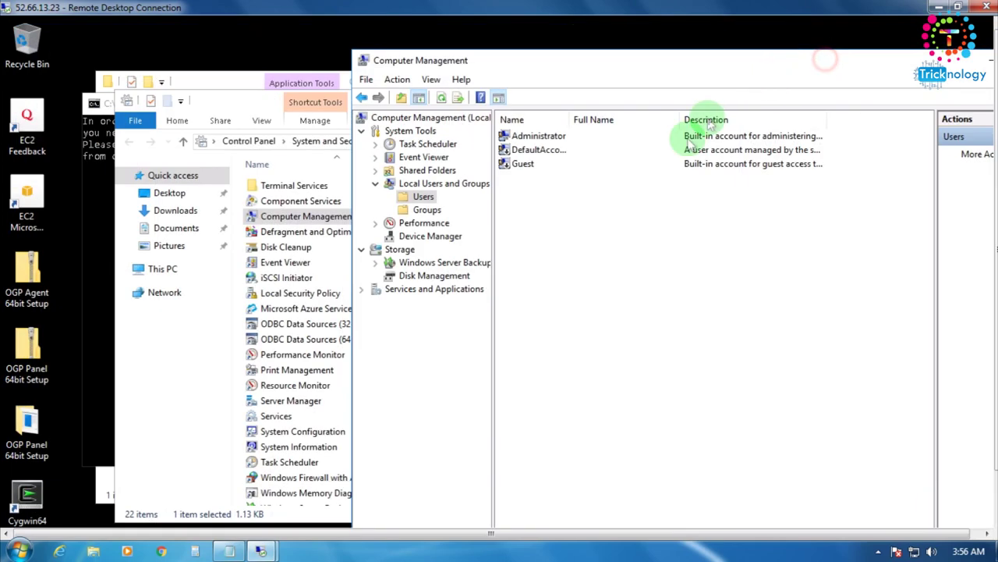
Create local user cyg_server with full name and description cyg_server and a password
right_click(538, 197)
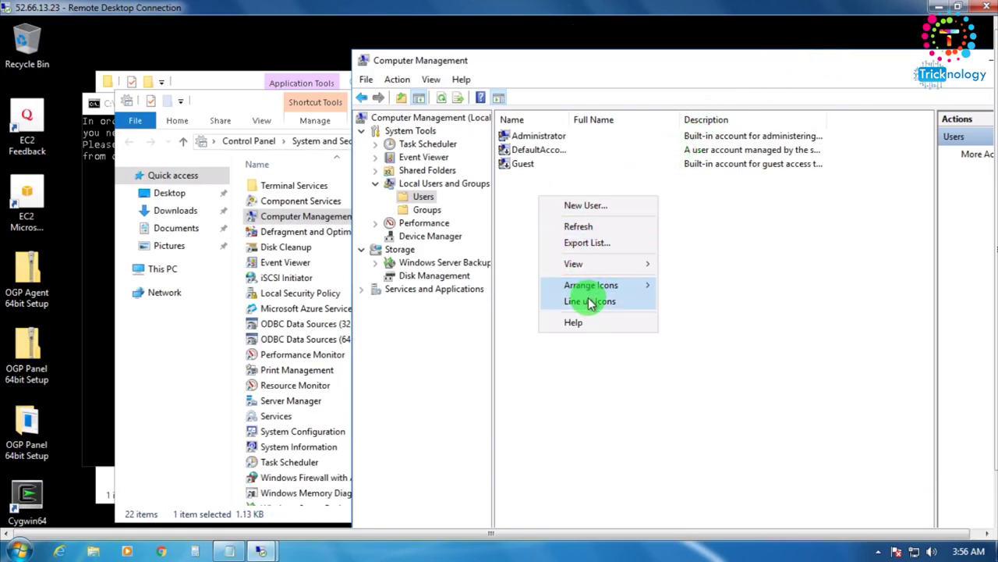
click(602, 207)
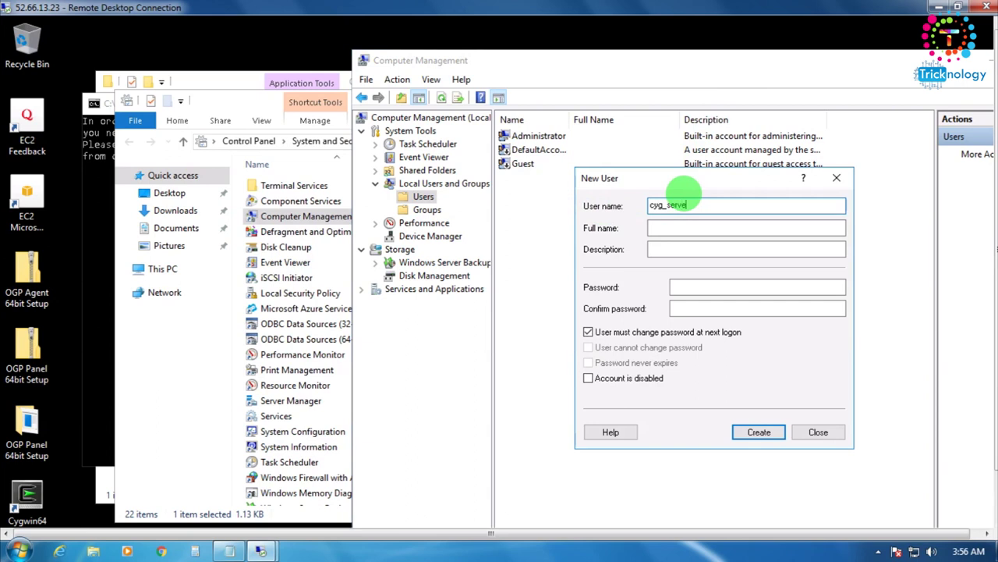
click(741, 226)
text(cyg_server)
key(ctrl+v)
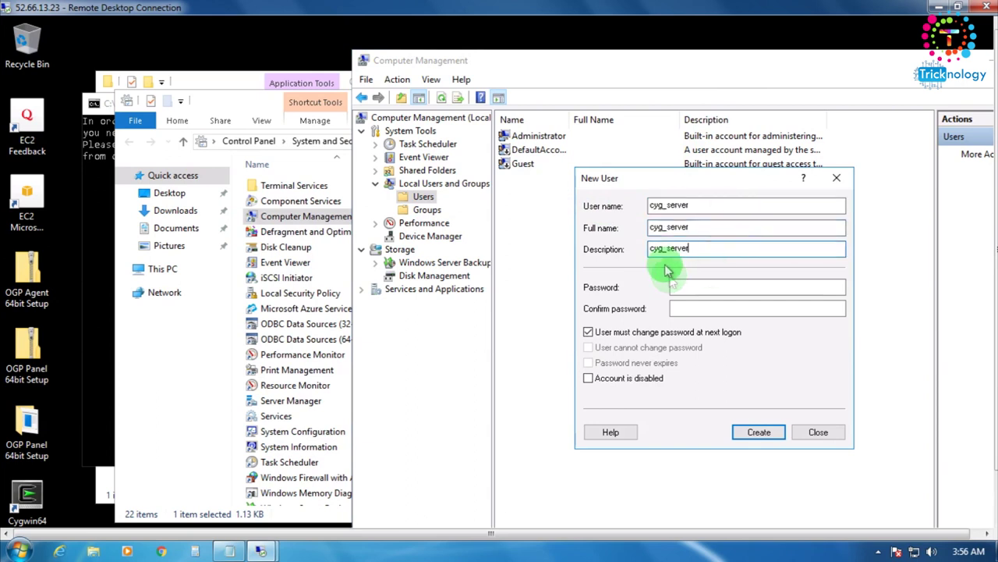
click(693, 287)
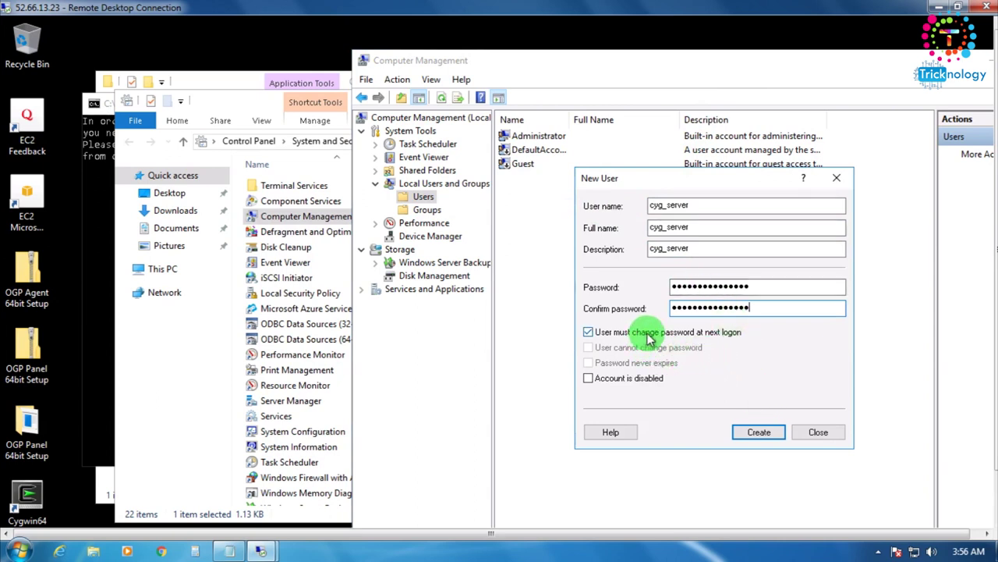
click(753, 435)
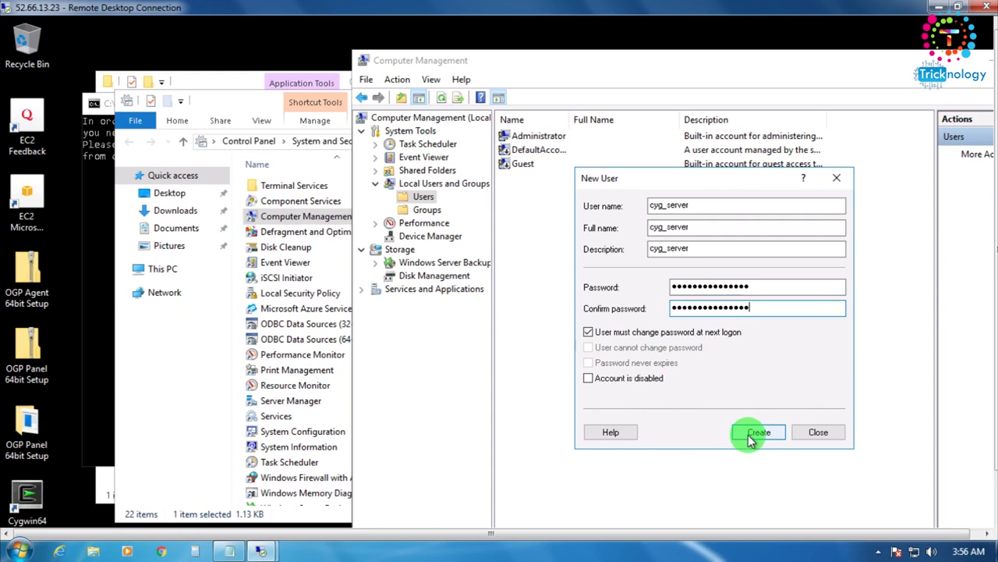
click(815, 431)
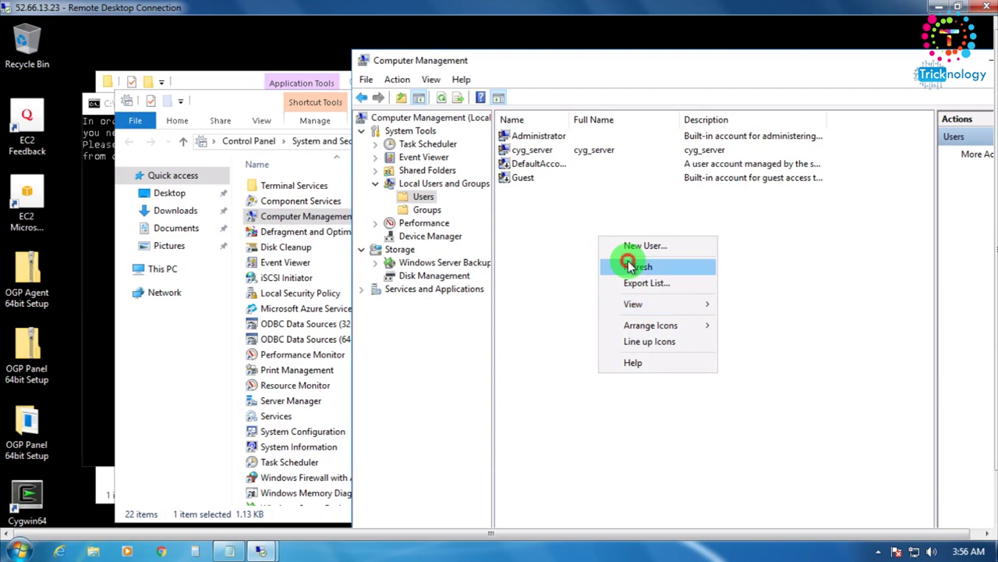
Refresh the Users list to confirm cyg_server, then close Computer Management and Administrative Tools
click(633, 265)
click(538, 154)
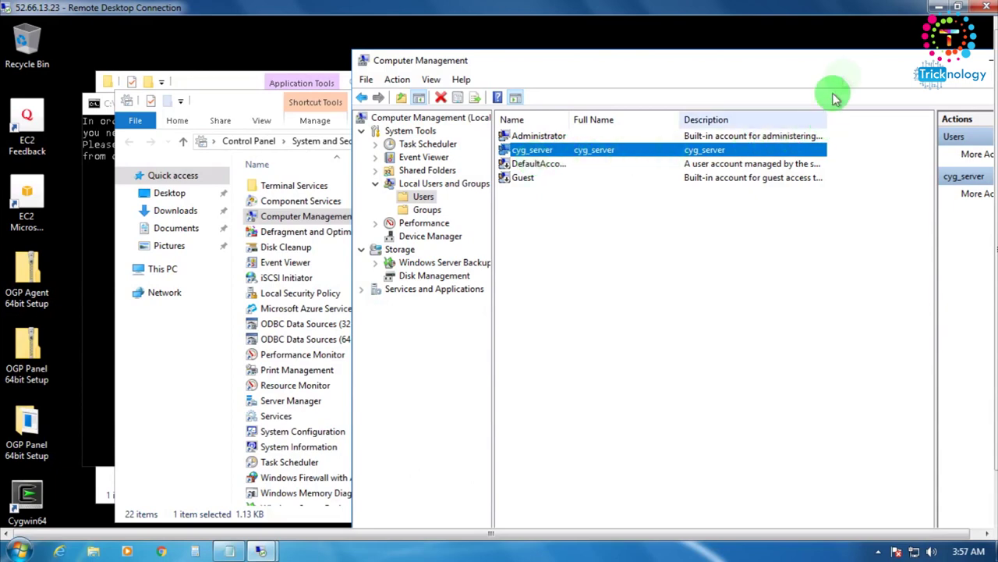
drag(760, 51, 759, 39)
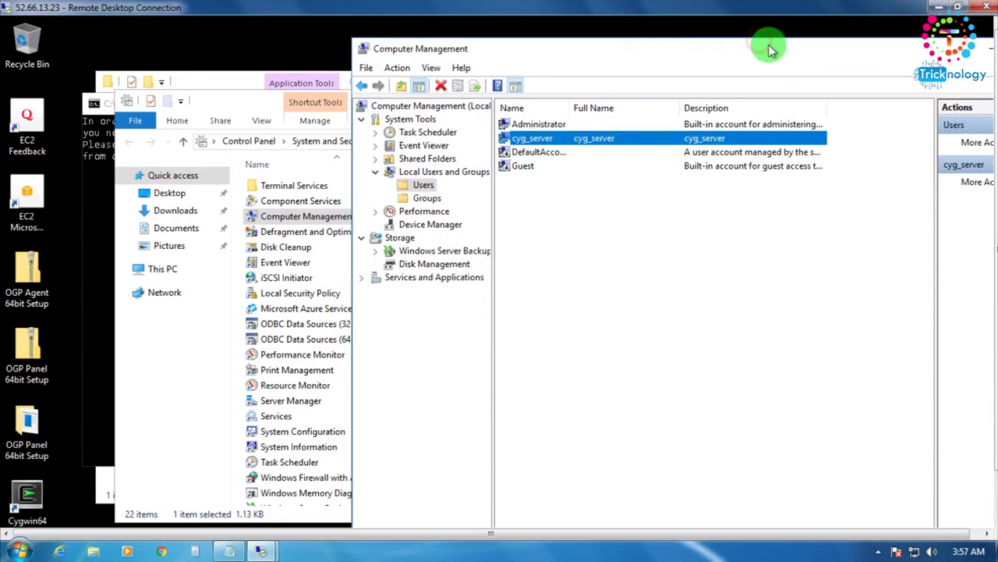
drag(746, 58, 478, 59)
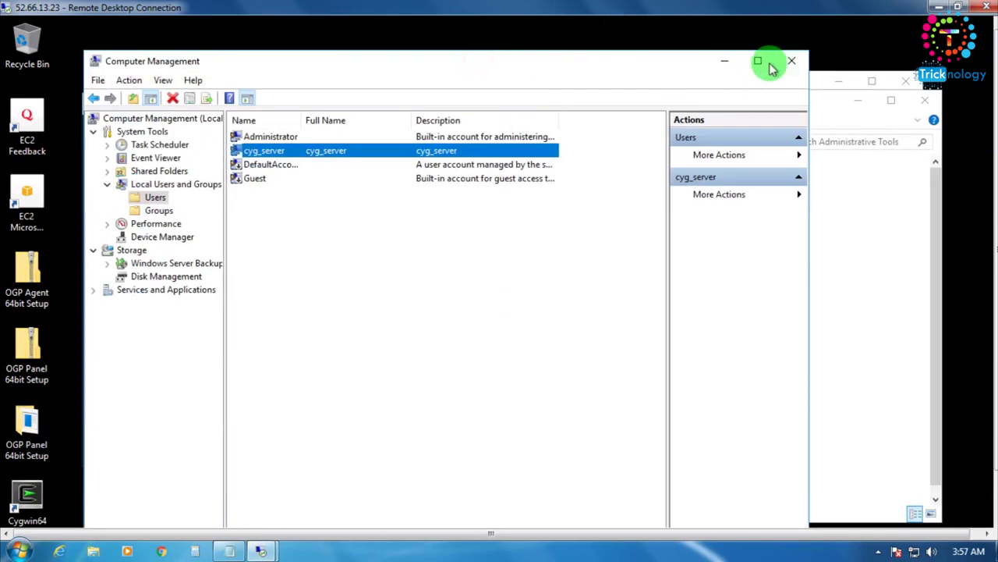
click(791, 61)
click(933, 99)
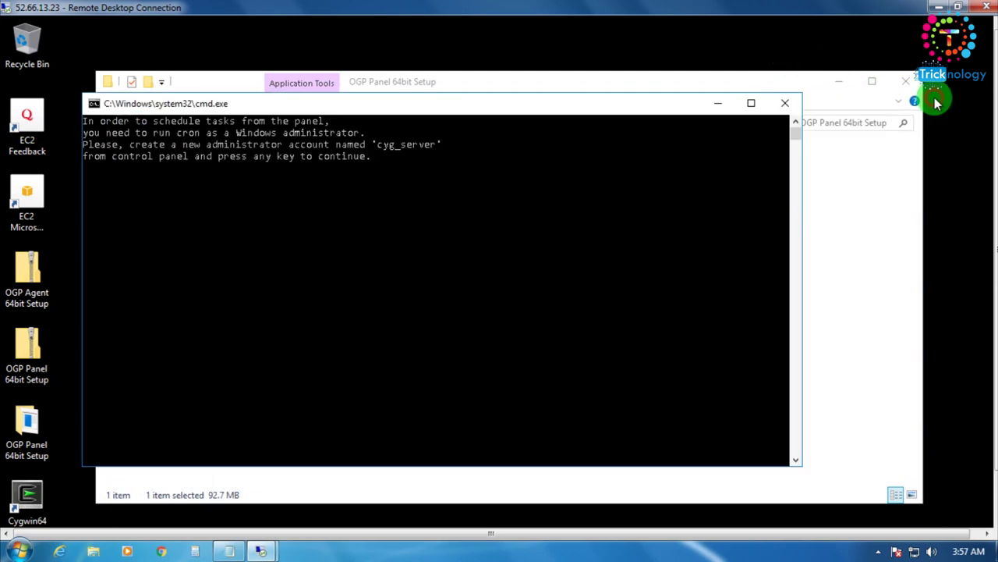
Return to the setup console and press Enter so the script continues to the administrator warning
click(474, 160)
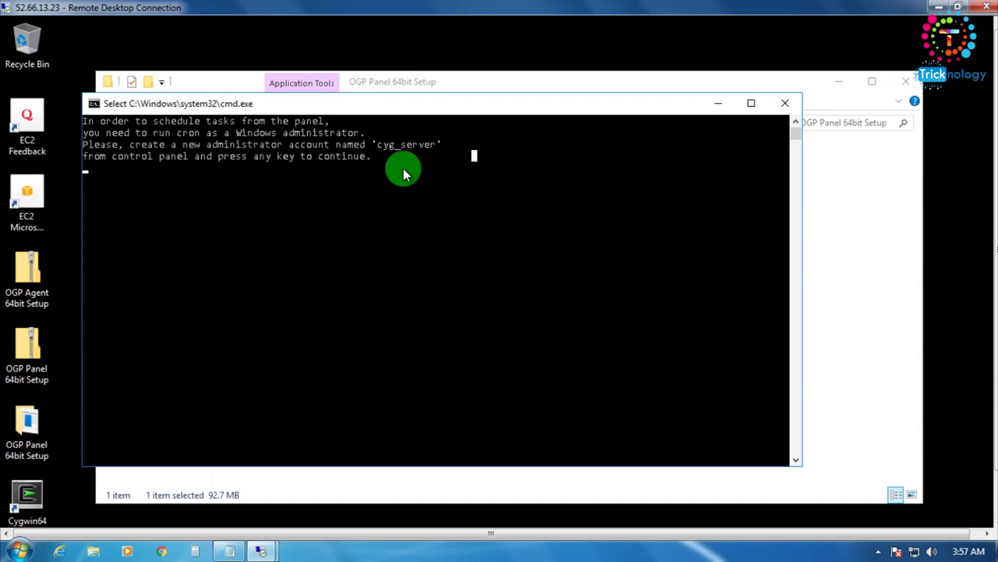
key(Return)
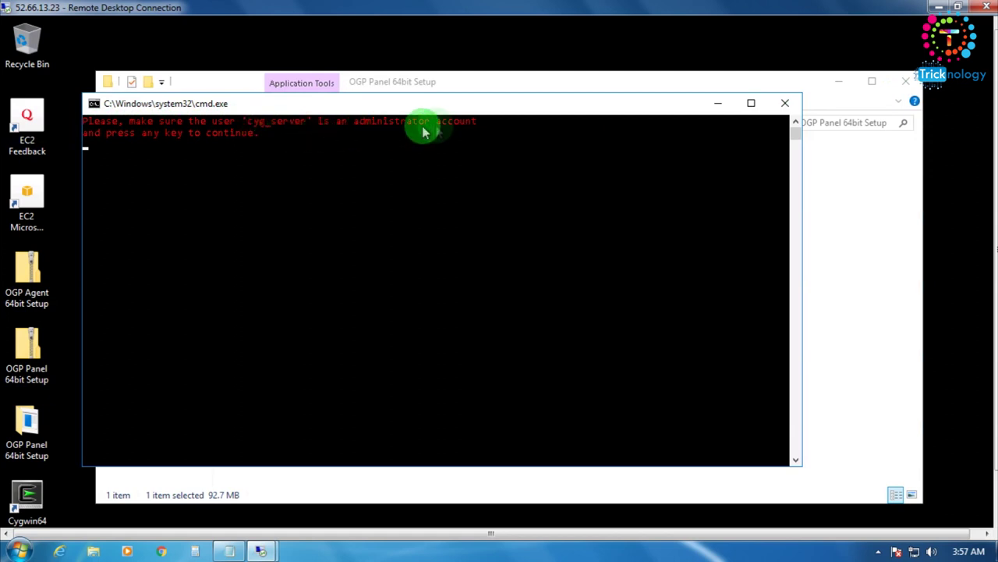
scroll(992, 234, down, 2)
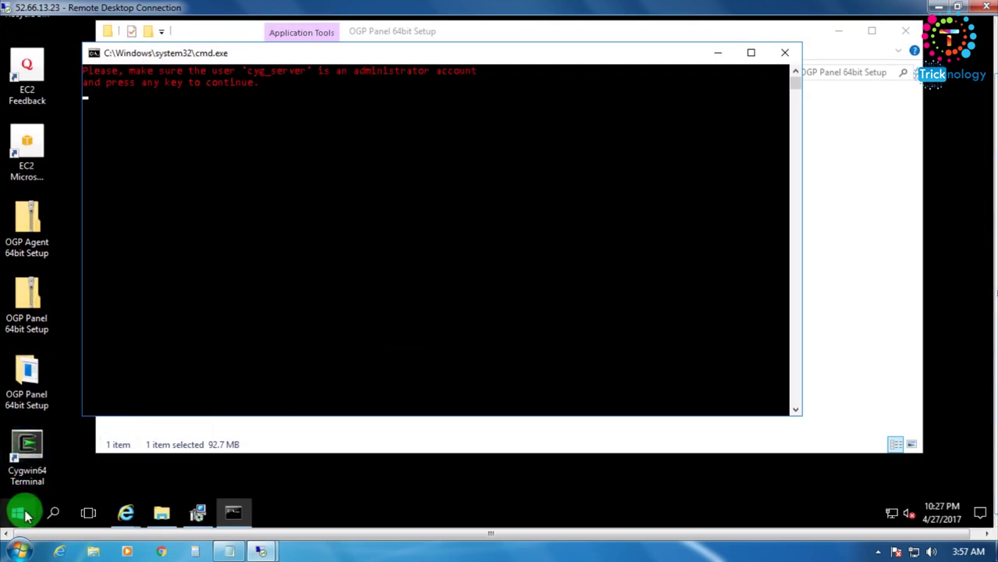
scroll(992, 226, up, 2)
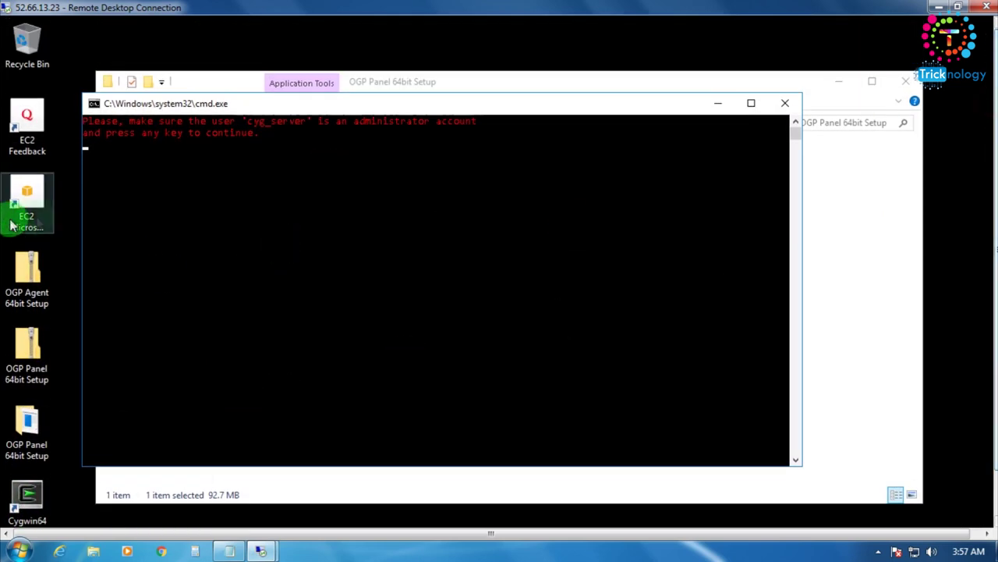
scroll(985, 234, down, 2)
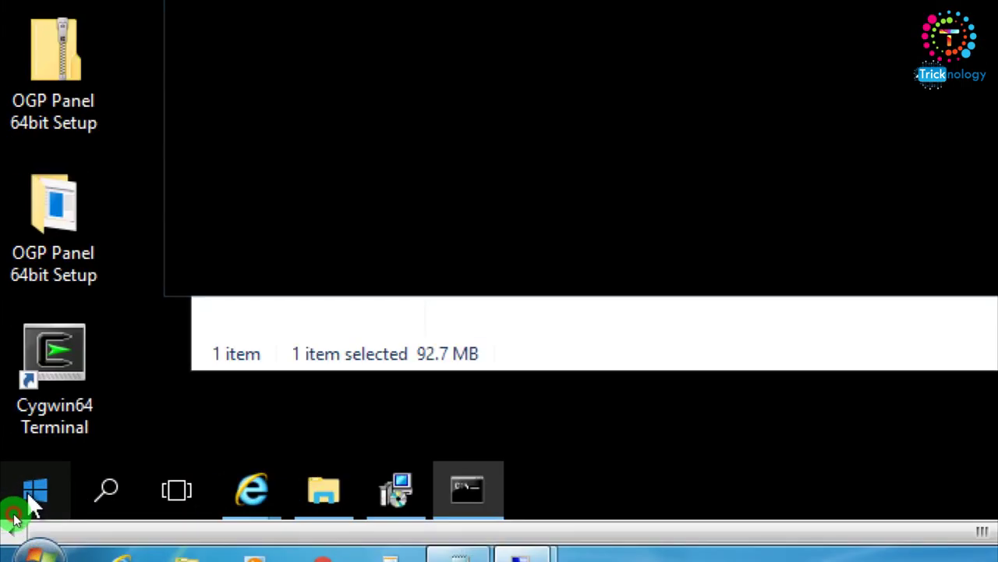
Reopen Computer Management from Windows Administrative Tools in the Start menu
click(16, 515)
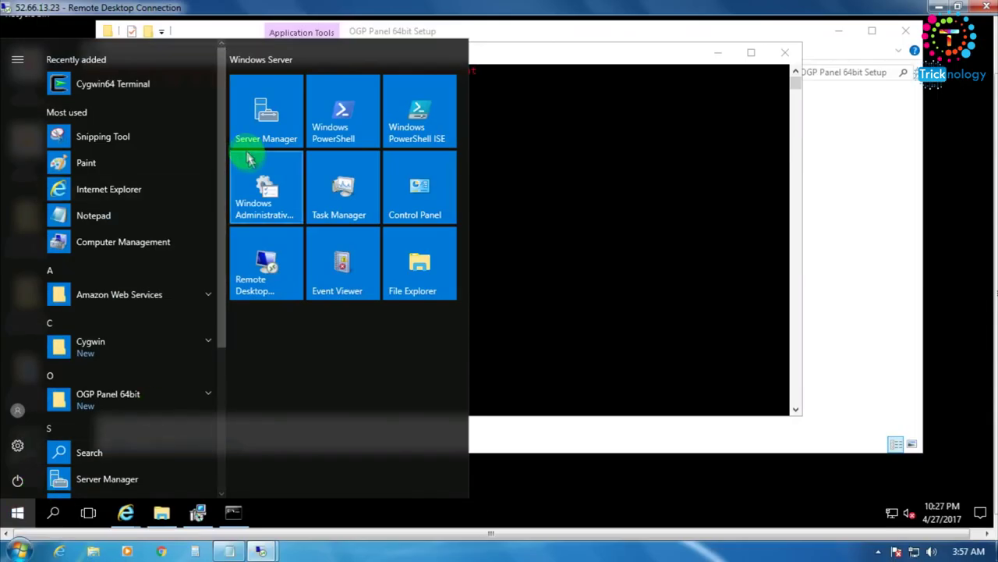
click(261, 181)
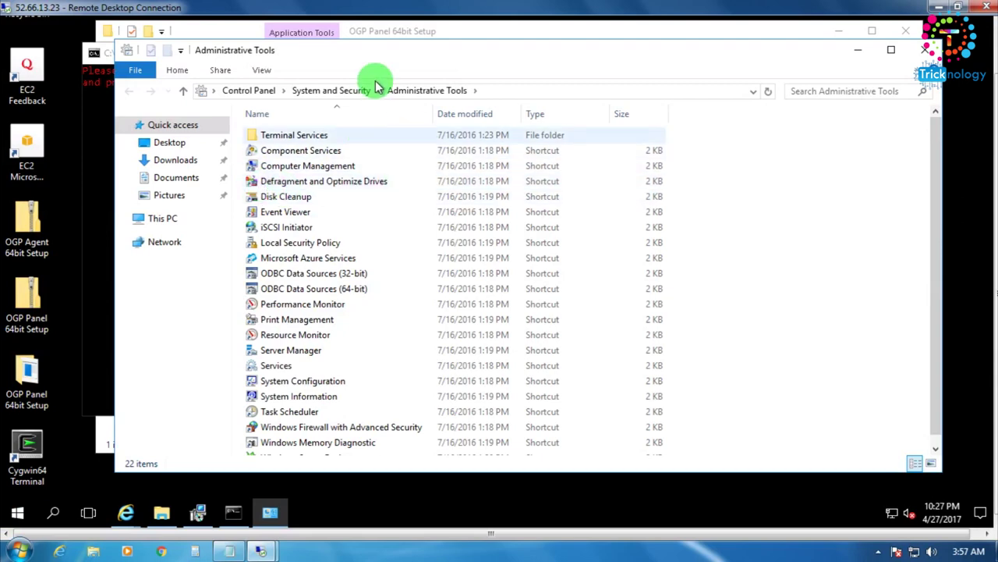
drag(408, 49, 569, 64)
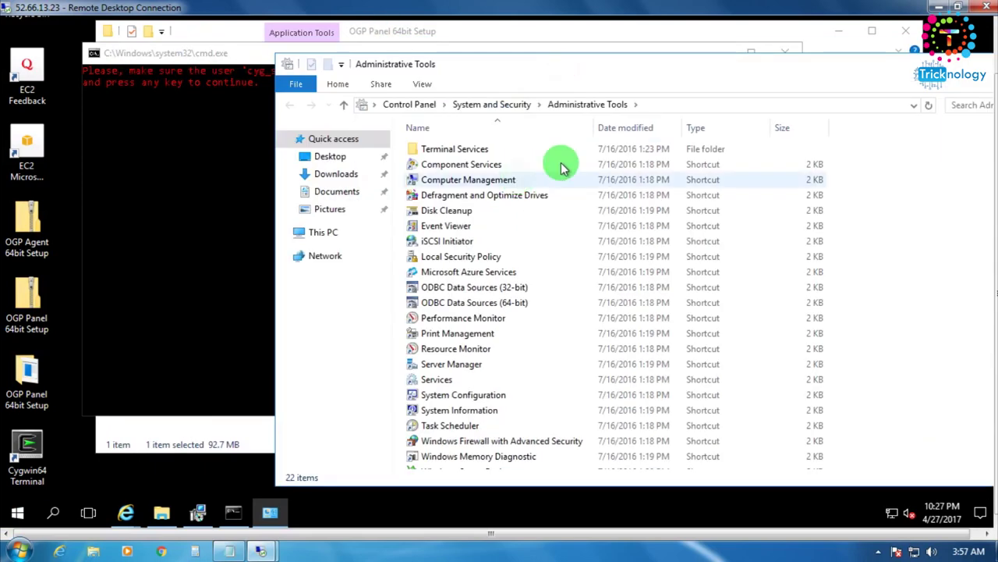
click(466, 184)
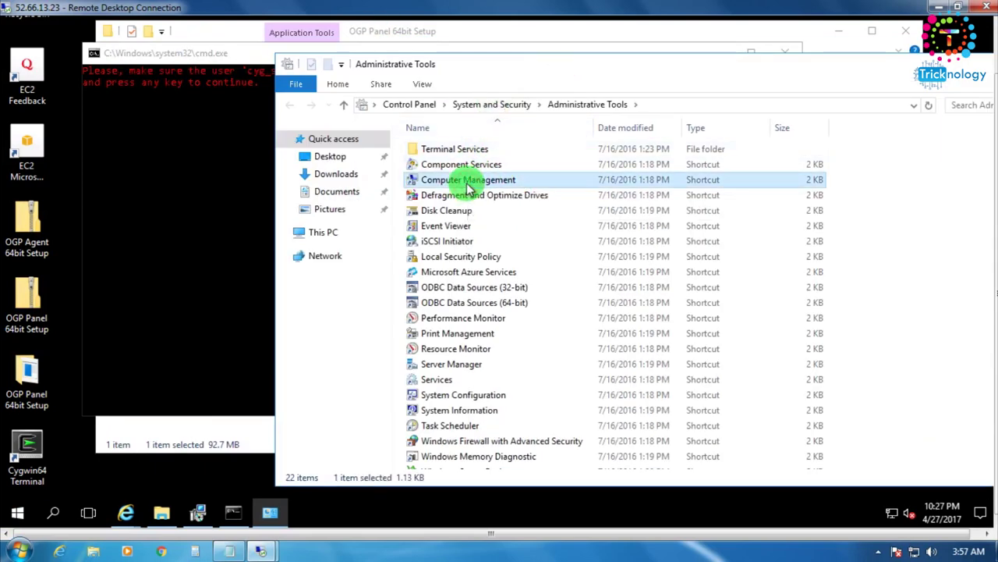
double_click(468, 181)
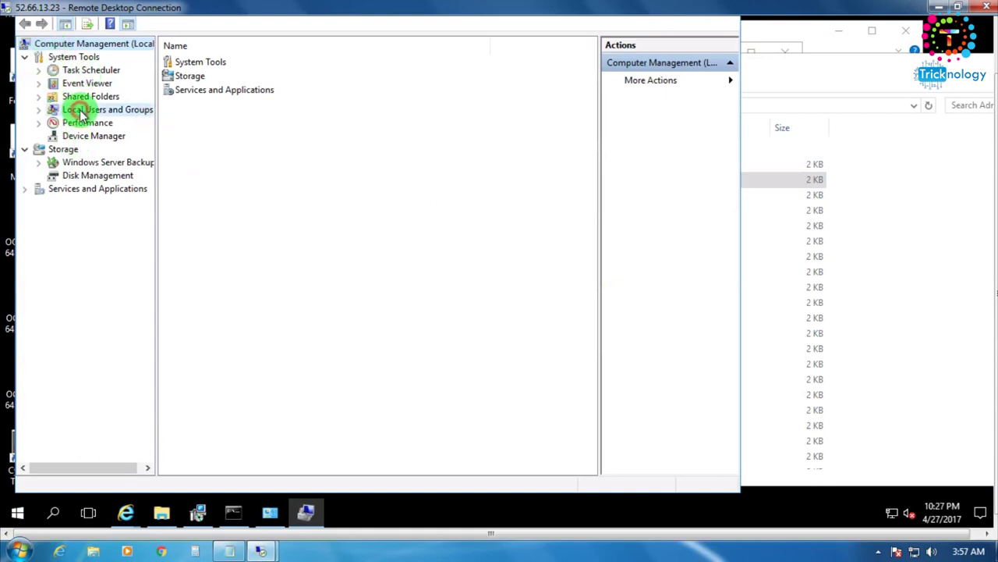
Check cyg_server's Member Of tab, showing only Users, then display the local Groups list
click(81, 113)
double_click(182, 62)
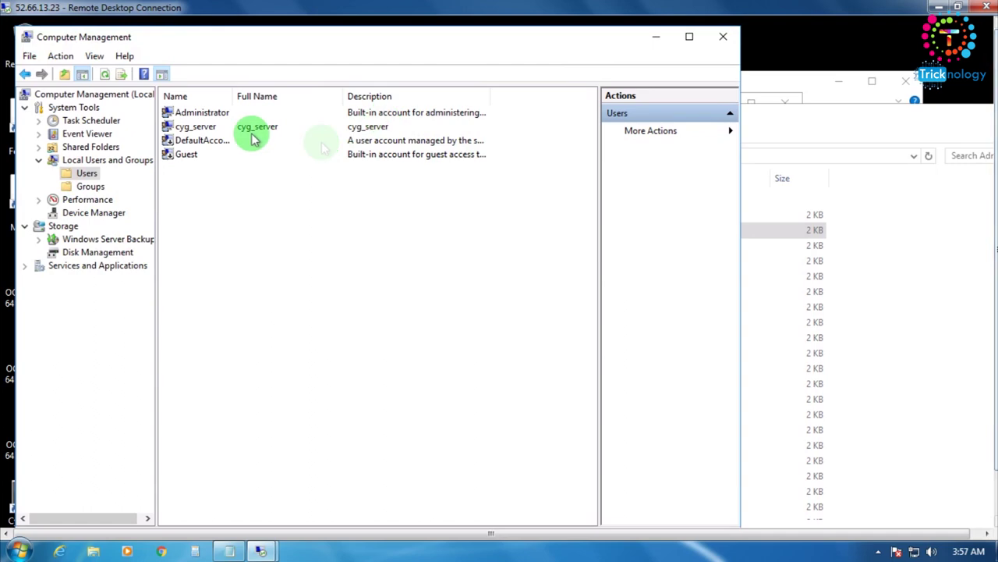
drag(305, 38, 592, 74)
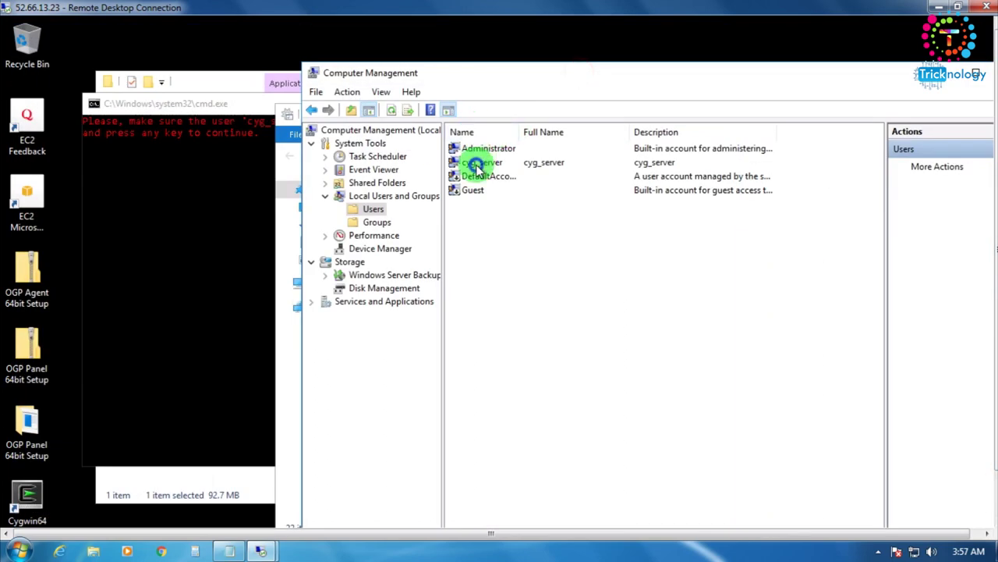
right_click(476, 166)
click(508, 253)
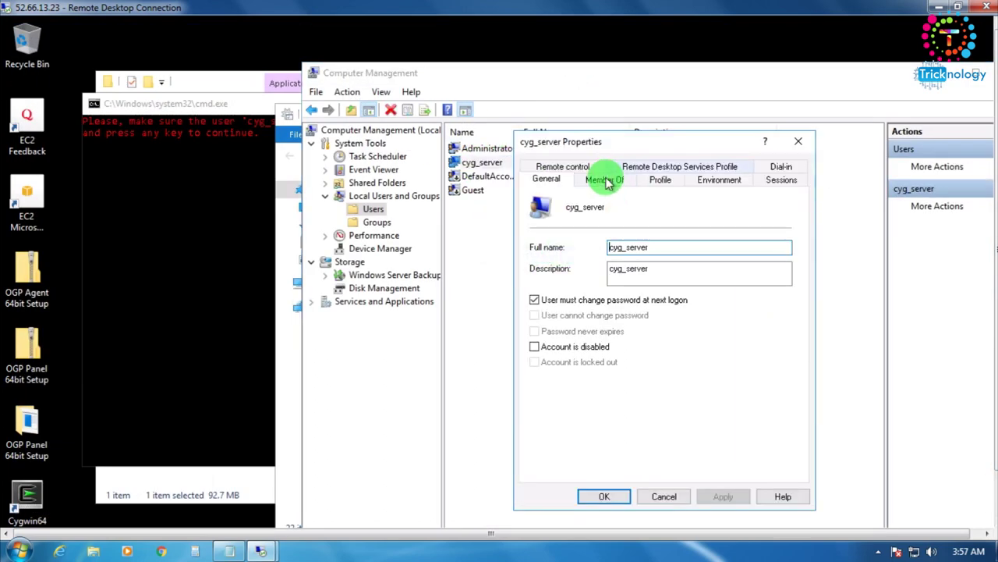
click(608, 181)
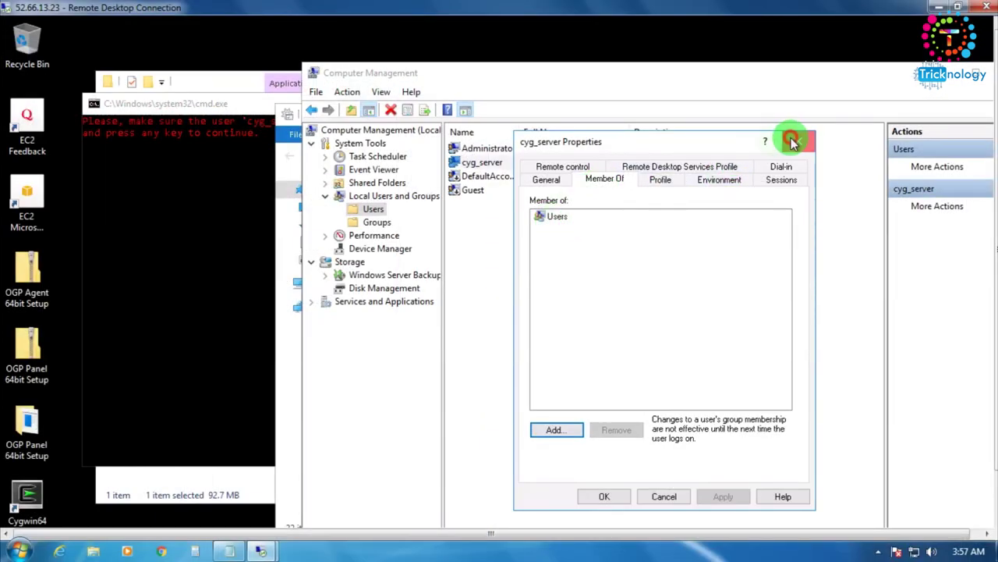
click(791, 140)
click(378, 223)
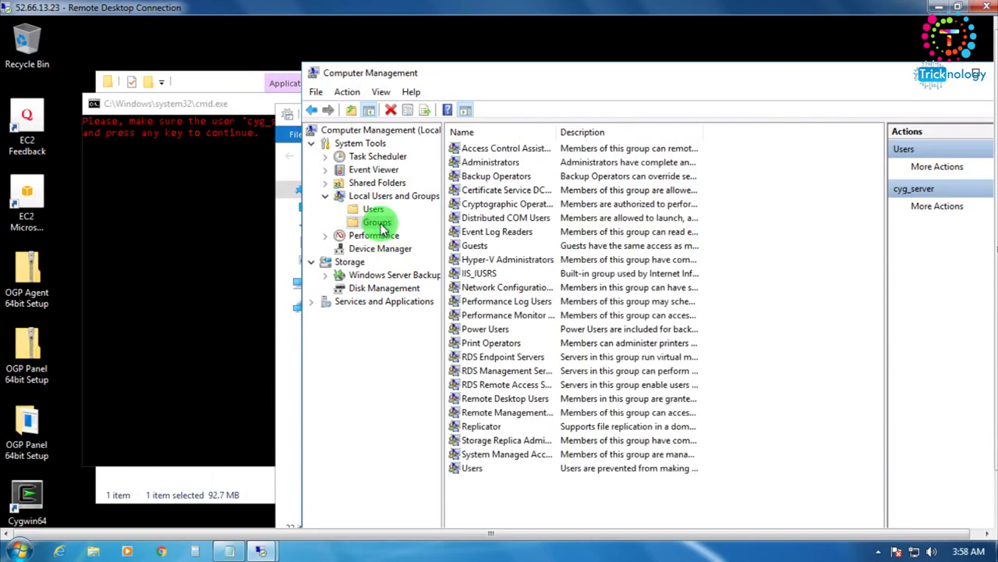
Open the Administrators group properties and its Add dialog, then cancel and close them
click(490, 163)
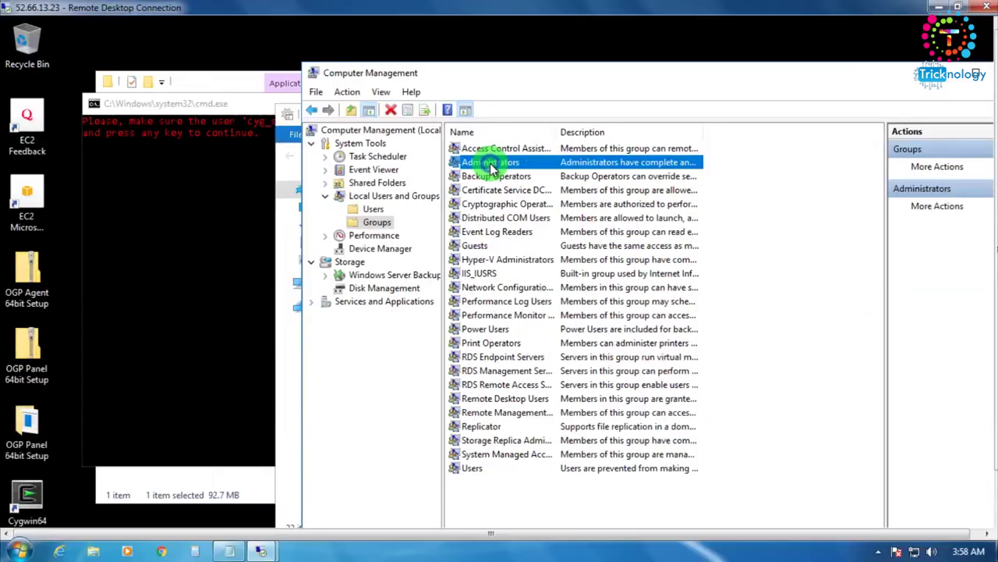
right_click(507, 165)
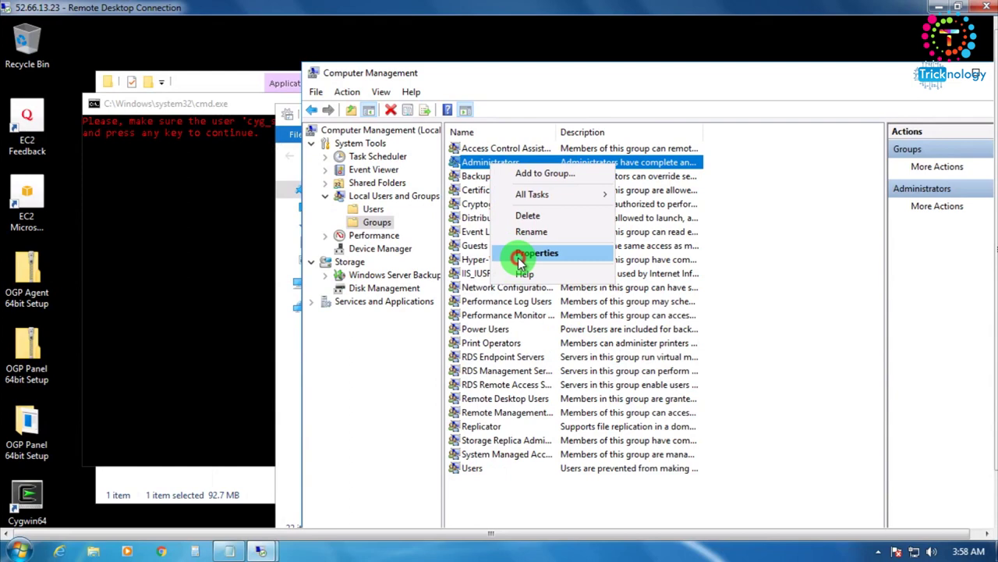
click(518, 253)
click(555, 418)
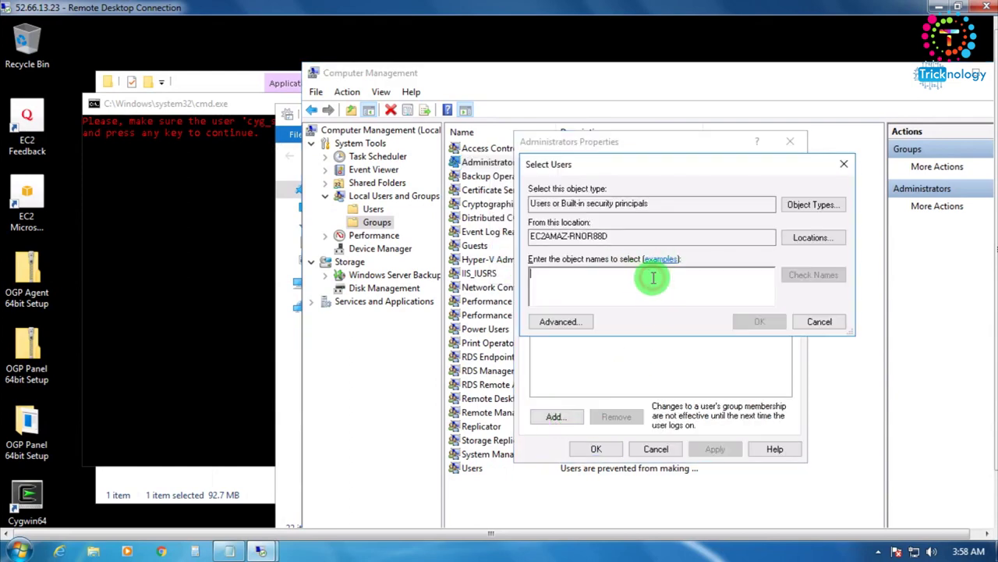
click(844, 163)
click(790, 141)
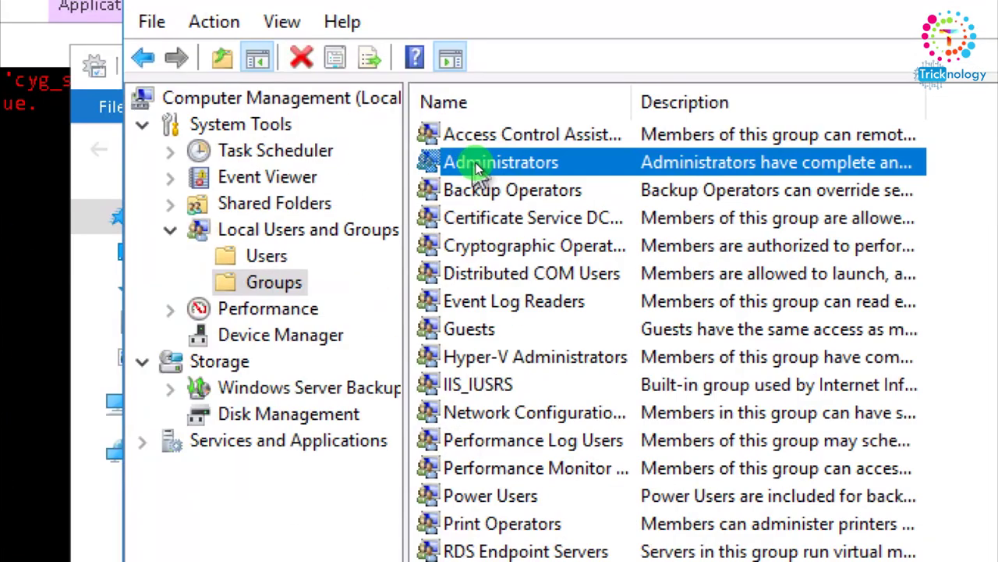
Add cyg_server as a member of the Administrators group and apply the change
right_click(488, 164)
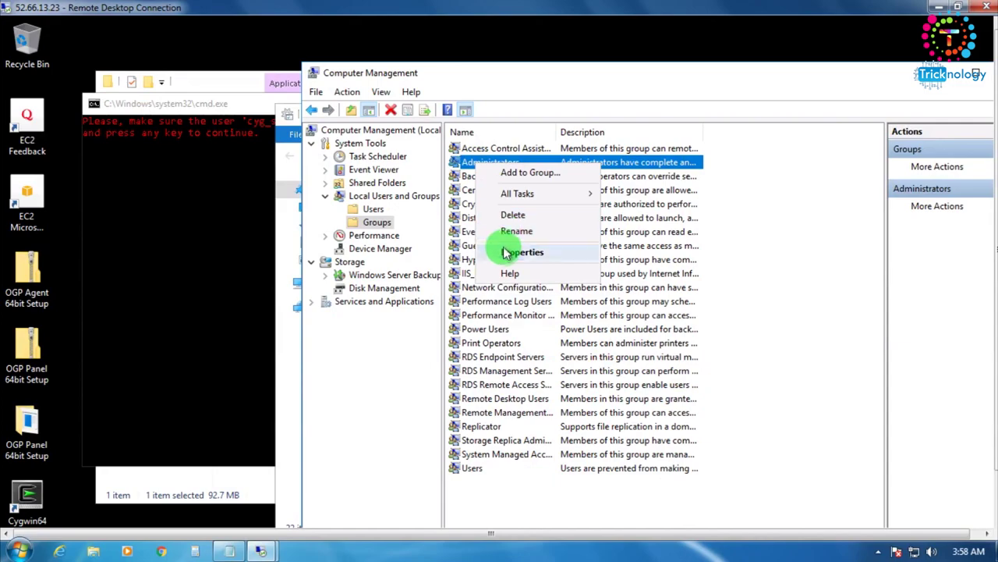
click(507, 252)
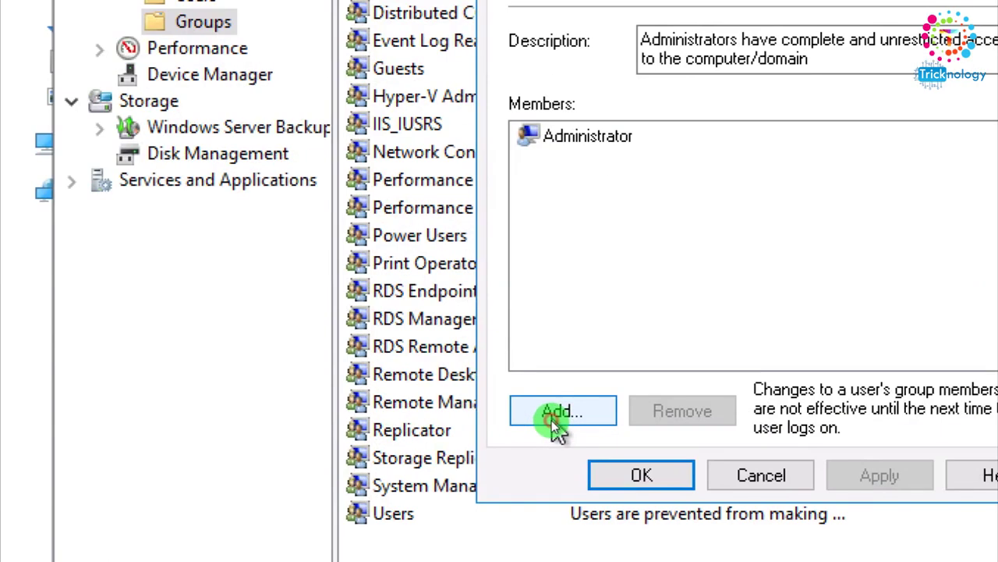
click(552, 433)
text(cyg_server)
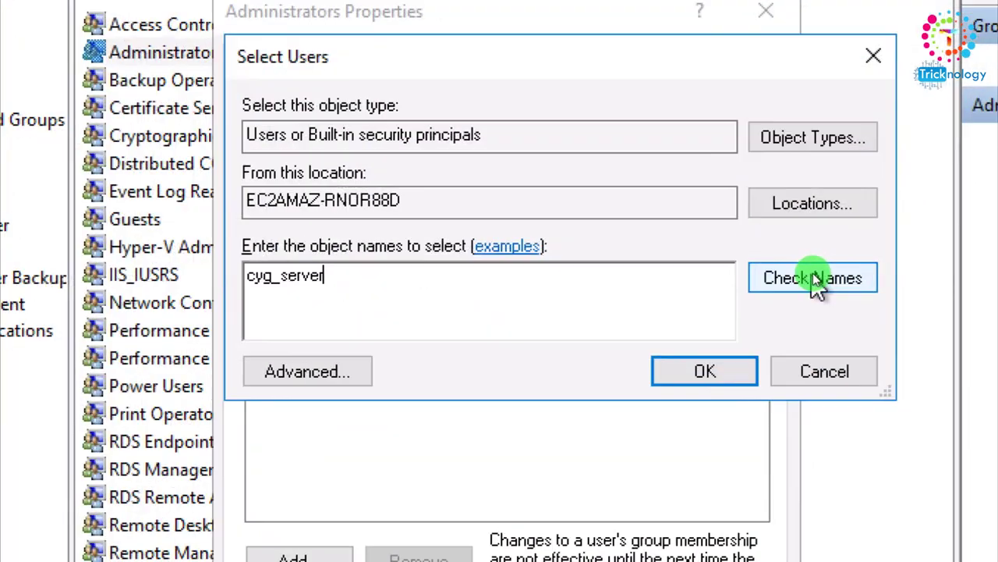
click(816, 278)
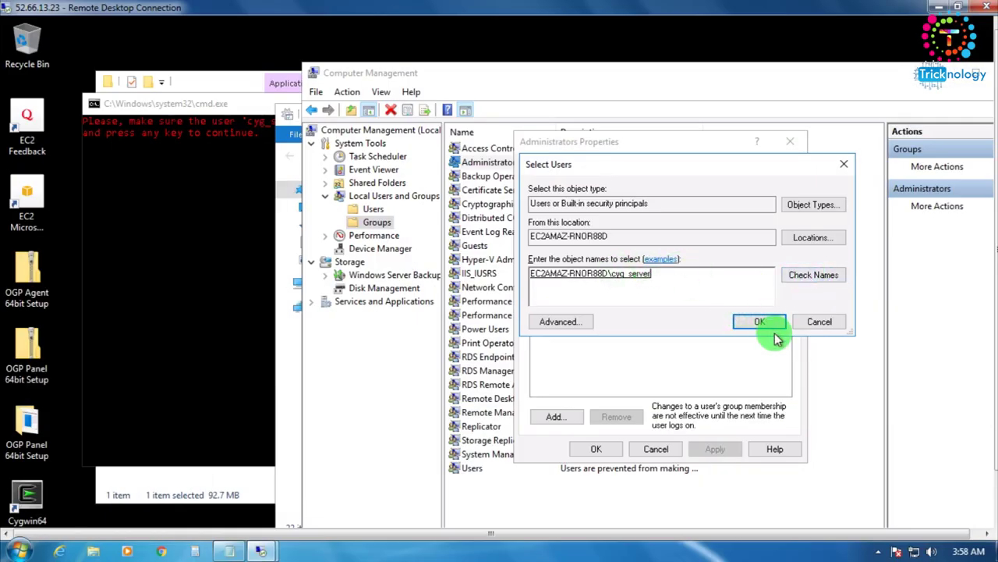
click(764, 323)
click(715, 449)
click(593, 450)
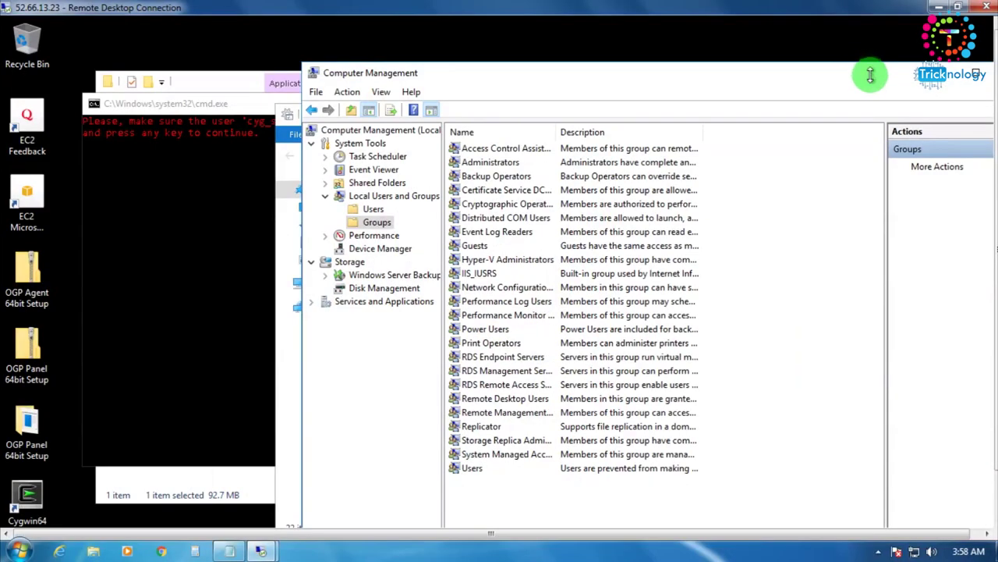
Close Computer Management and Administrative Tools, returning to the setup console
drag(870, 75, 646, 94)
click(761, 94)
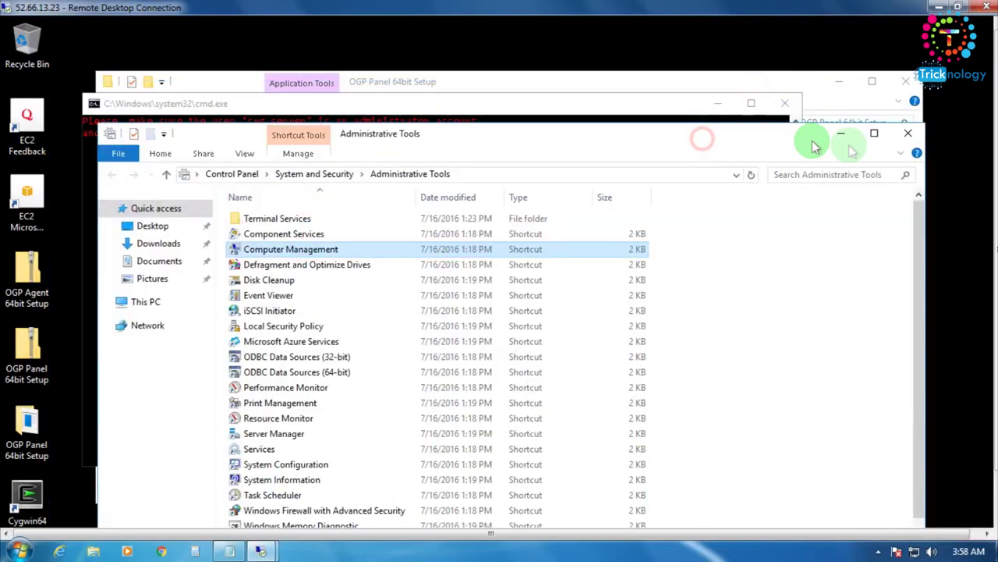
click(912, 133)
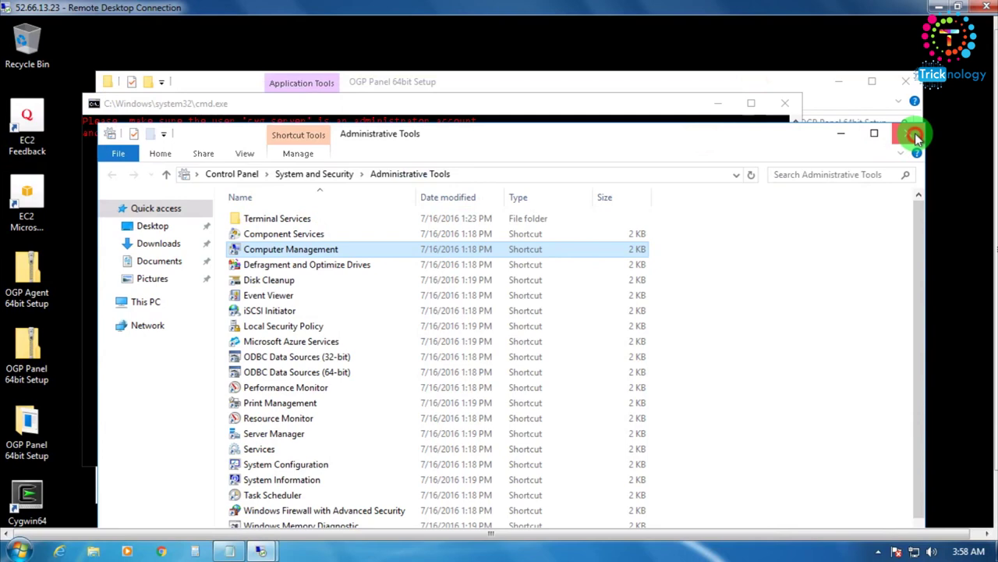
click(501, 189)
Continue the setup and submit the cyg_server account password, which is rejected
key(Return)
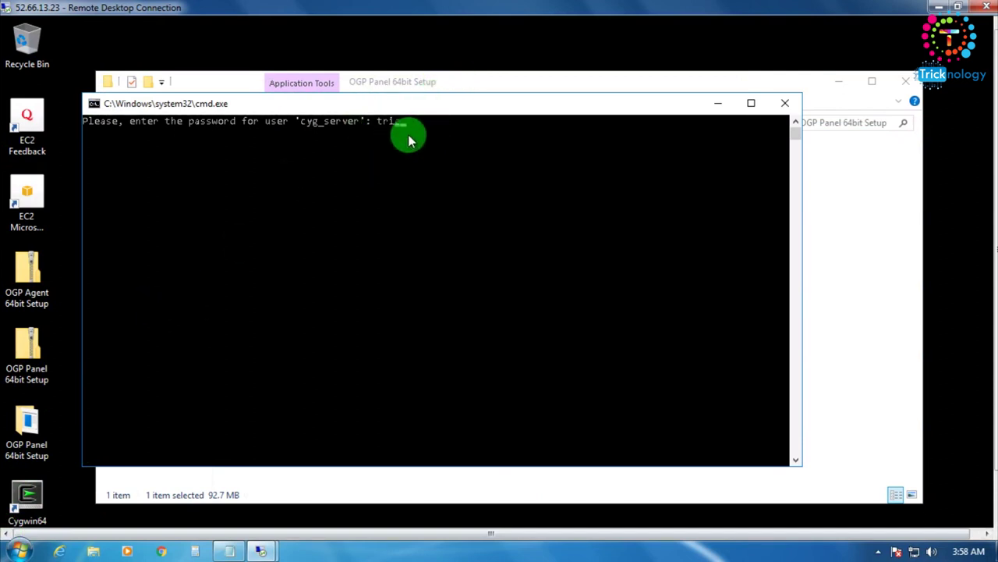
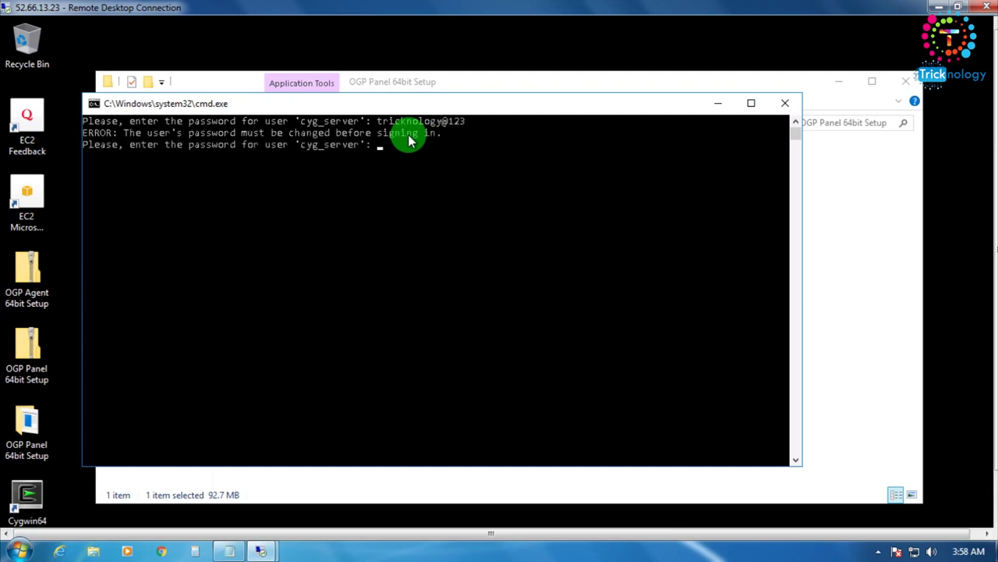
key(Return)
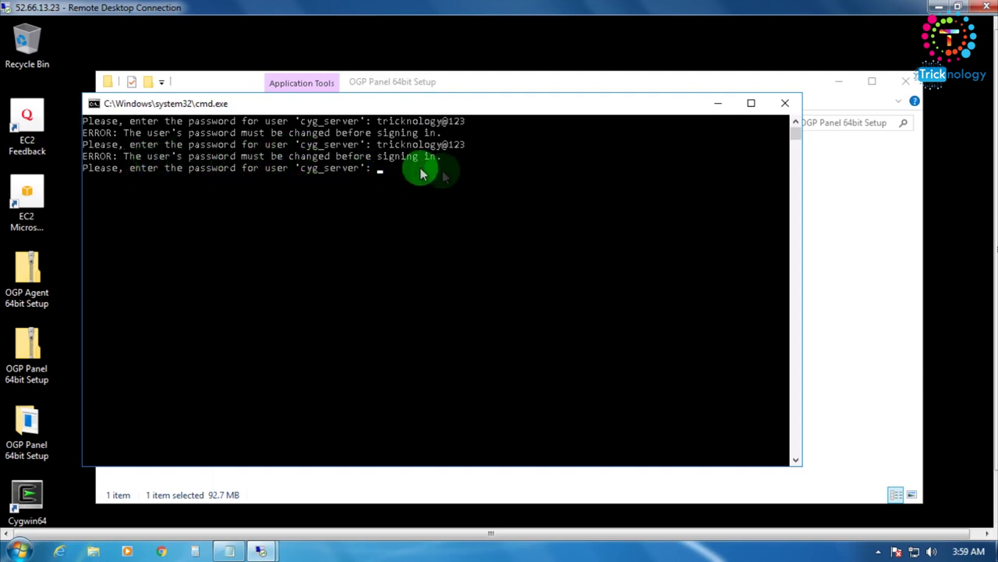
drag(994, 129, 993, 195)
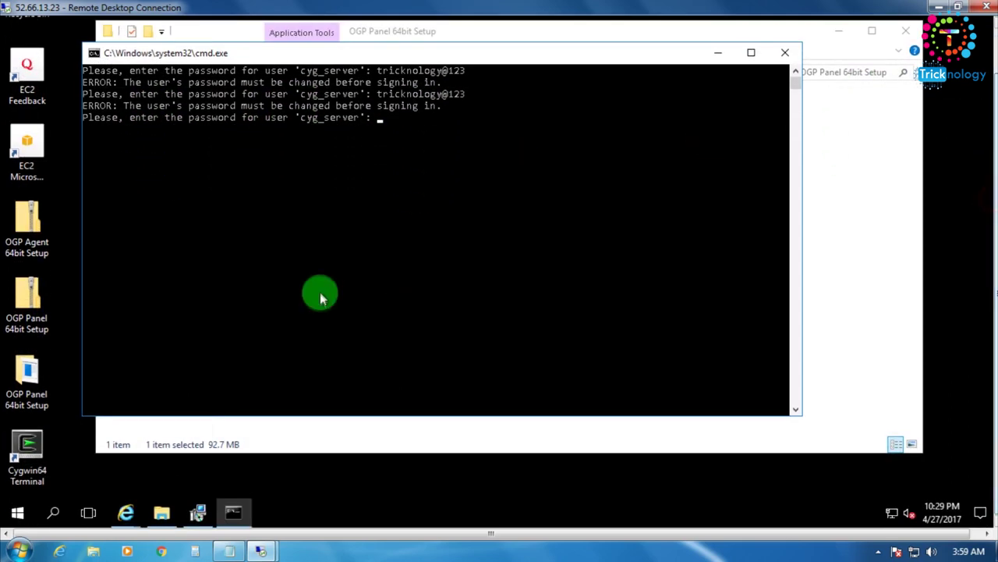
Reopen Computer Management from Administrative Tools and show the local Users list
click(12, 515)
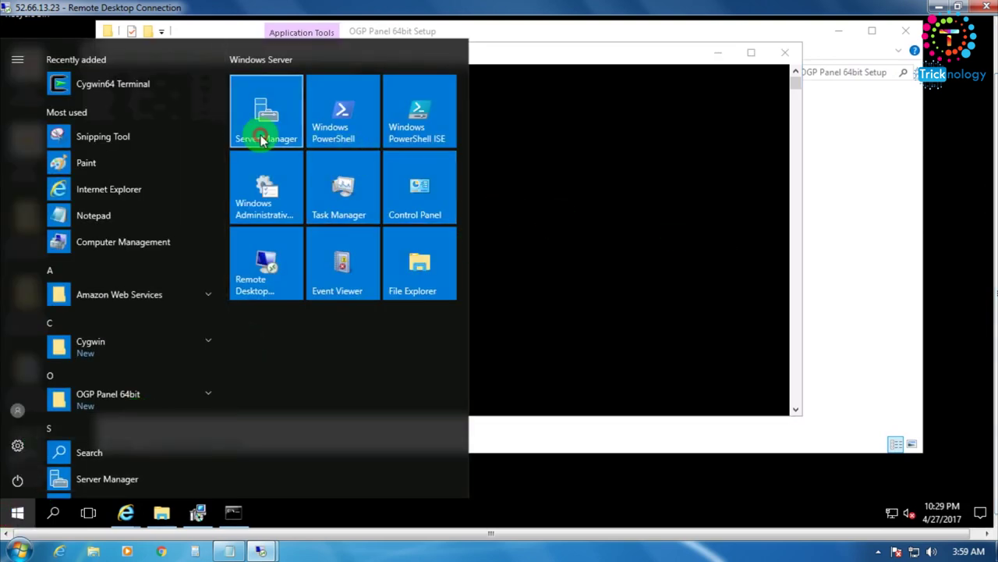
click(261, 134)
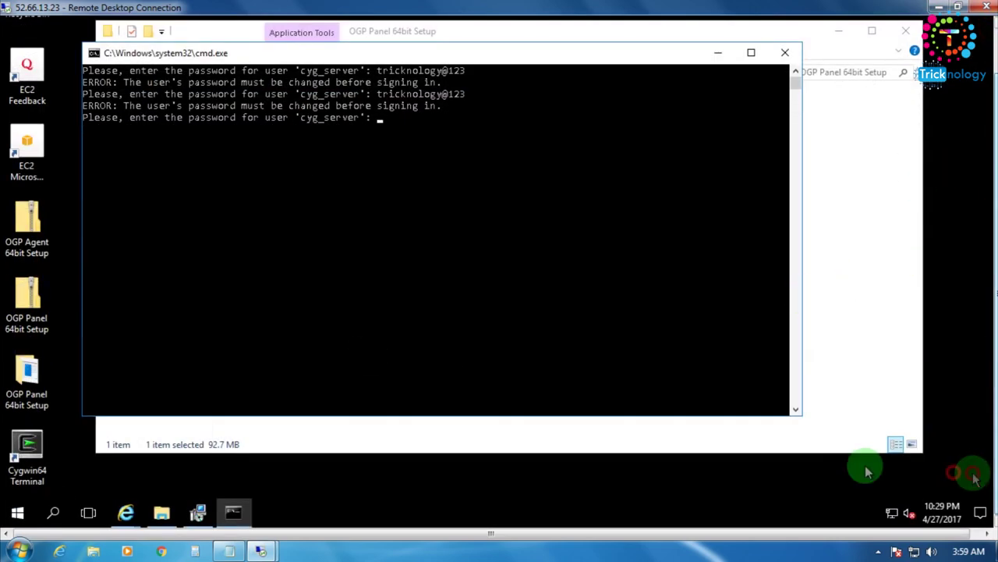
click(17, 512)
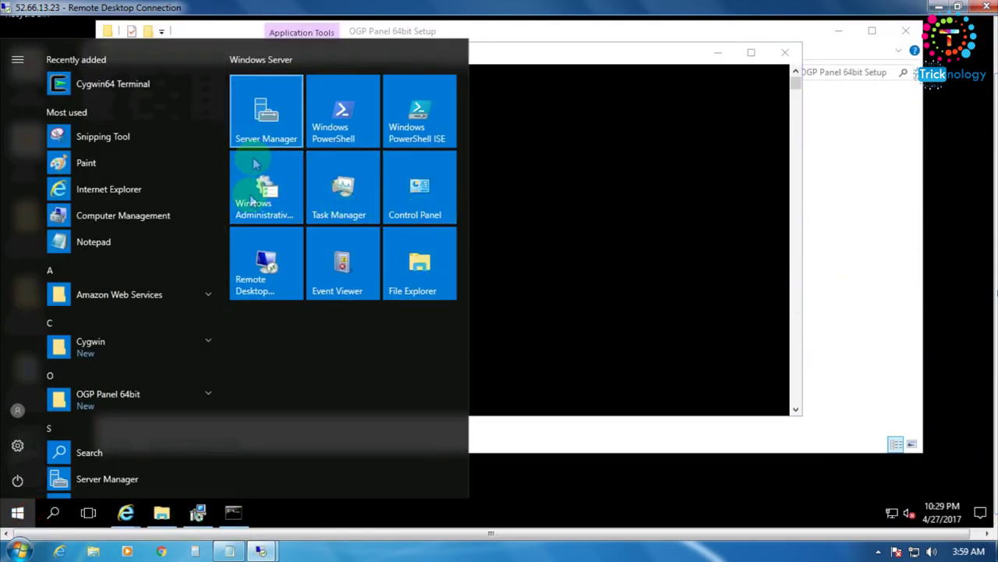
click(247, 224)
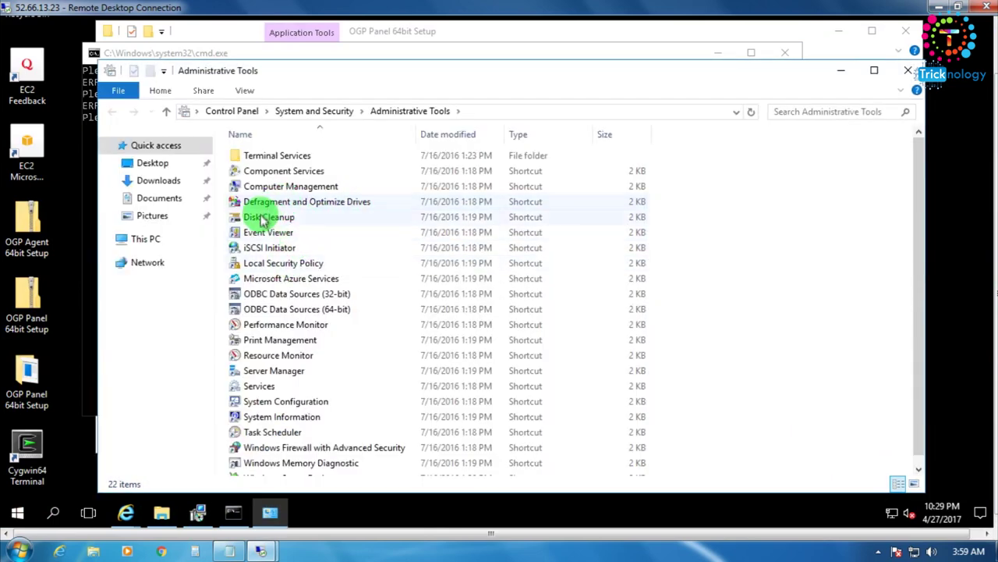
click(254, 188)
double_click(255, 188)
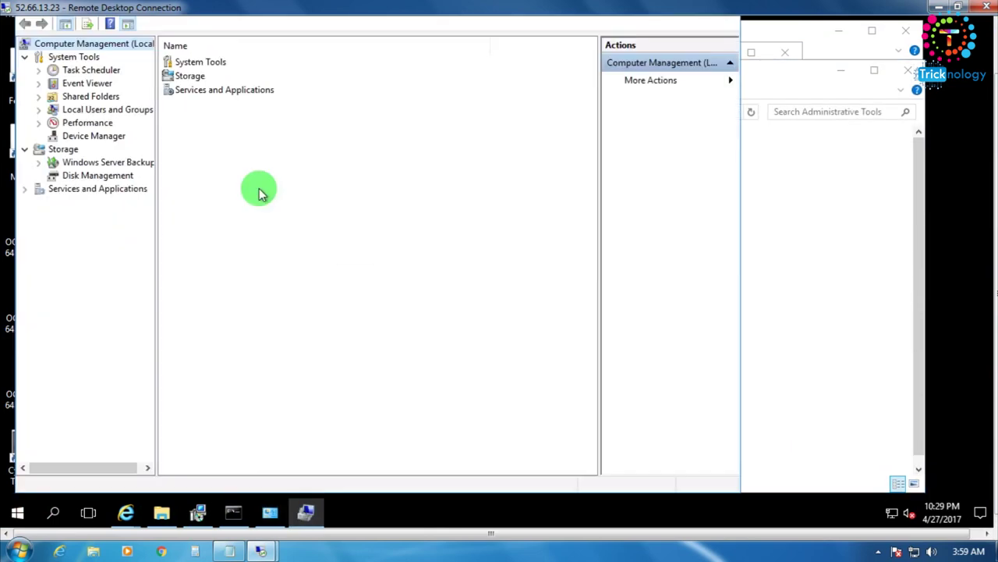
click(95, 110)
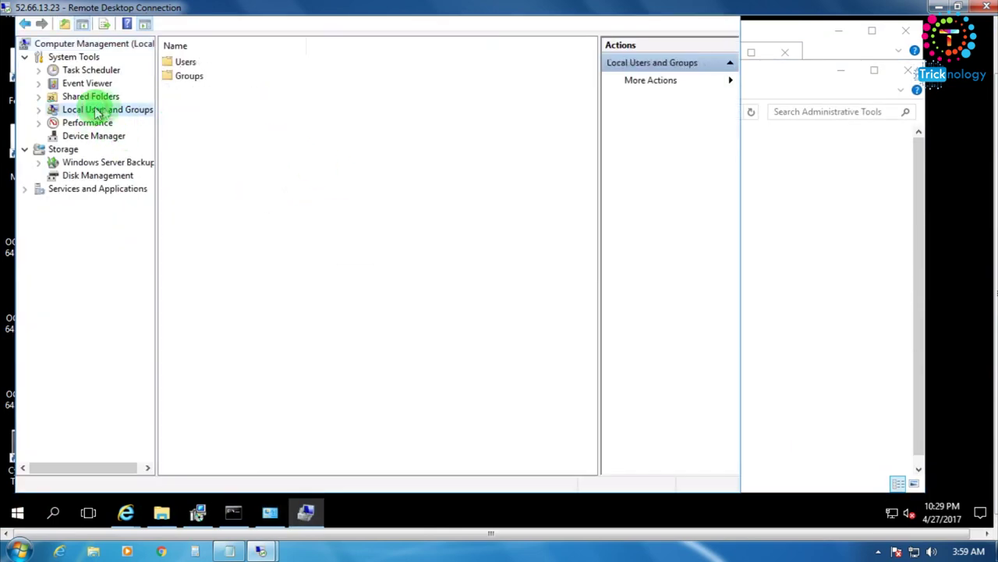
double_click(183, 63)
Untick 'User must change password at next logon' for cyg_server, apply, and close the windows
click(191, 77)
right_click(191, 78)
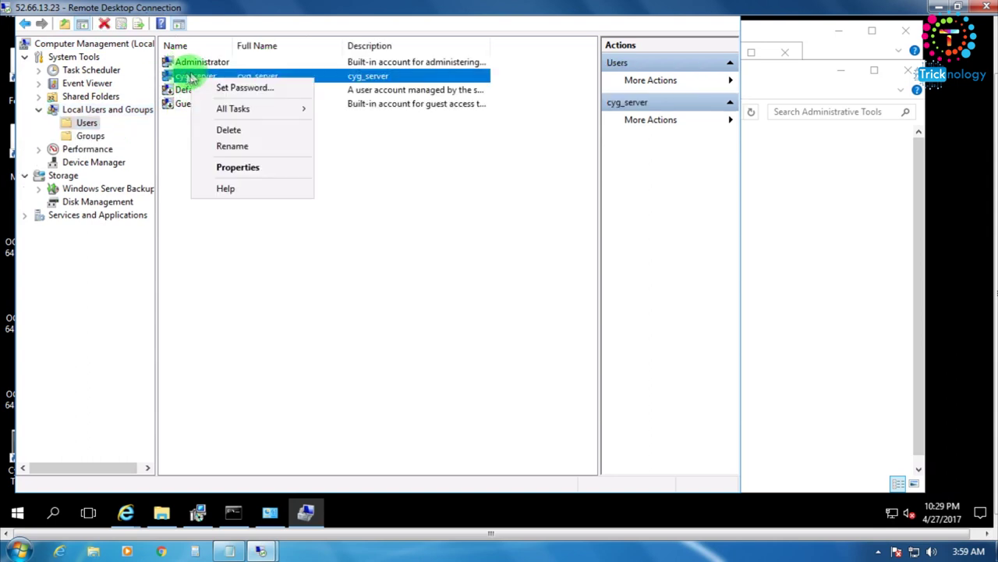
right_click(182, 82)
click(218, 168)
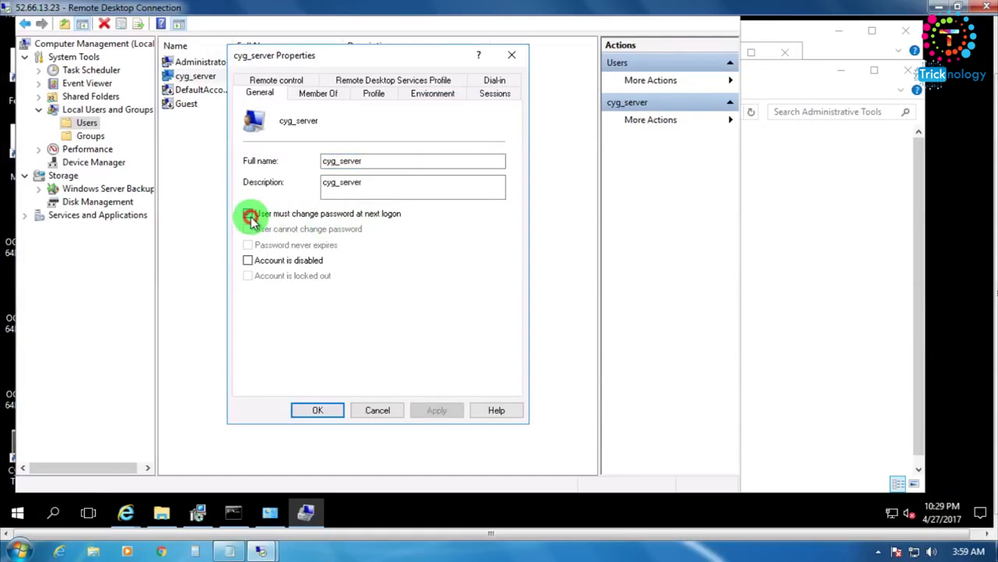
click(248, 211)
click(436, 410)
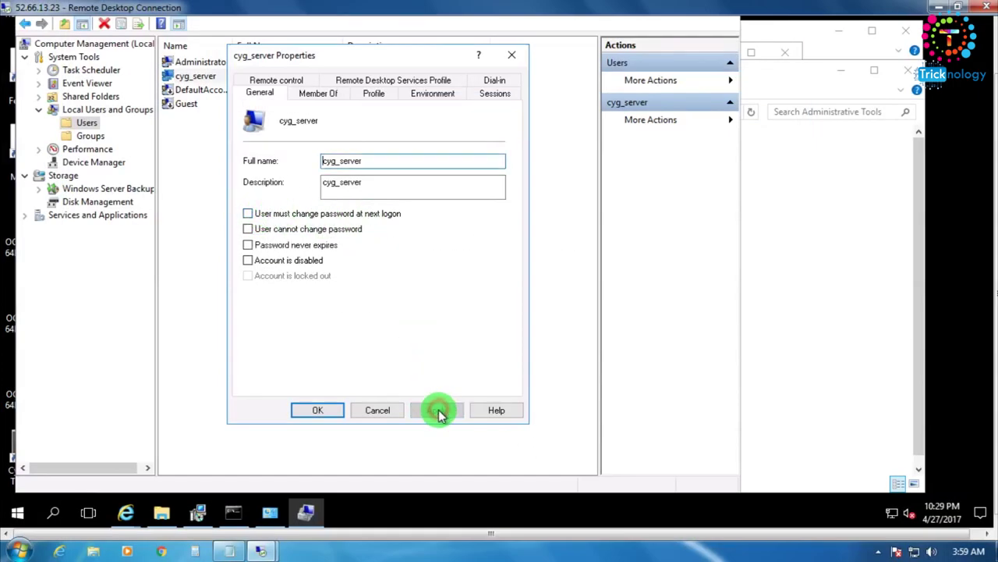
click(316, 409)
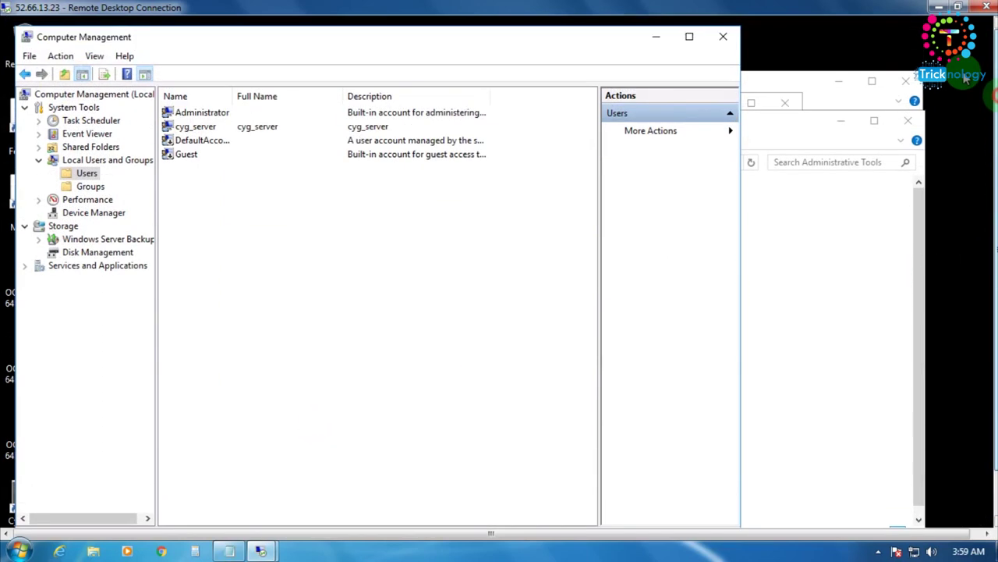
click(723, 37)
click(908, 120)
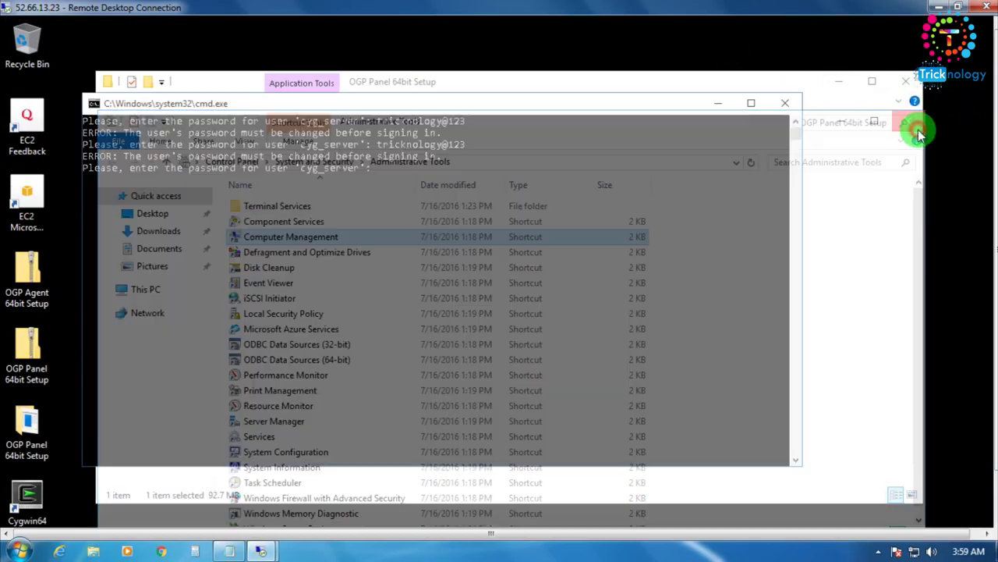
Re-enter the cyg_server password in the setup console, then set the MySQL root password
click(592, 179)
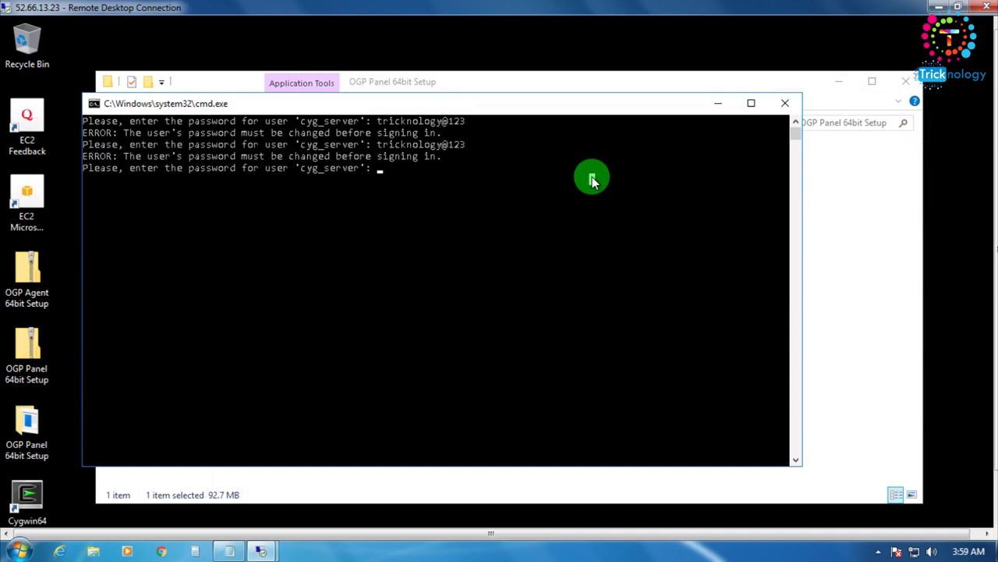
key(ctrl+v)
key(Return)
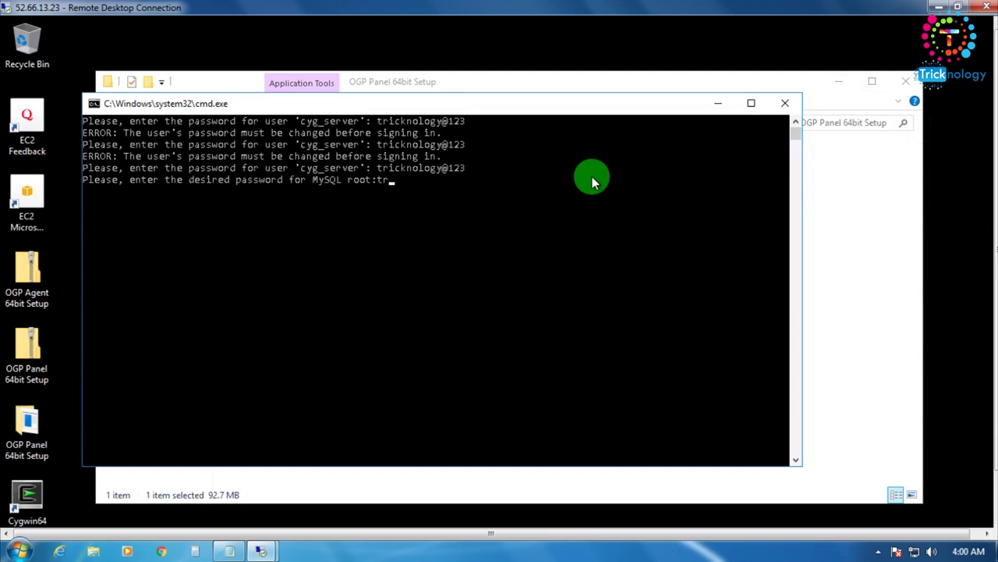
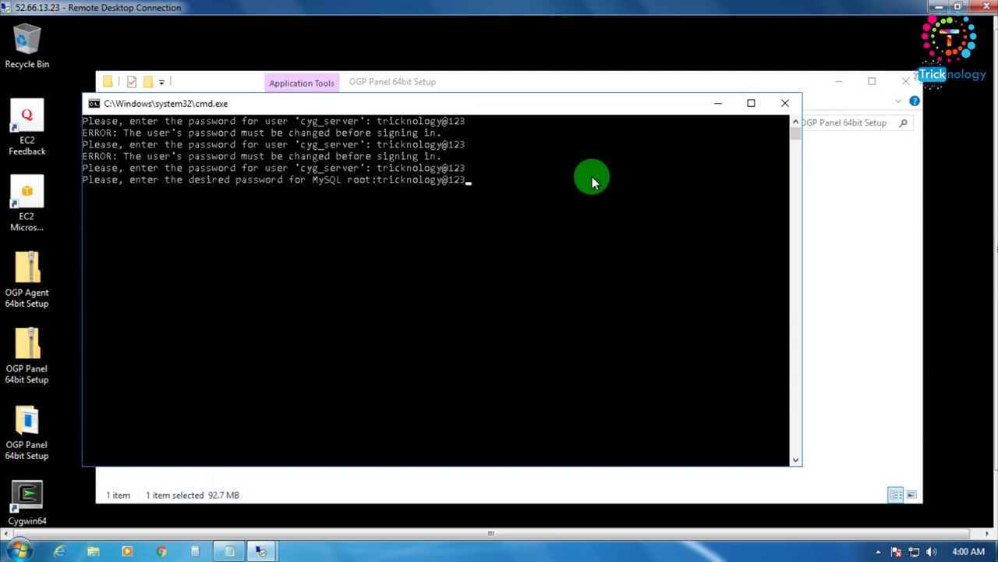
key(Return)
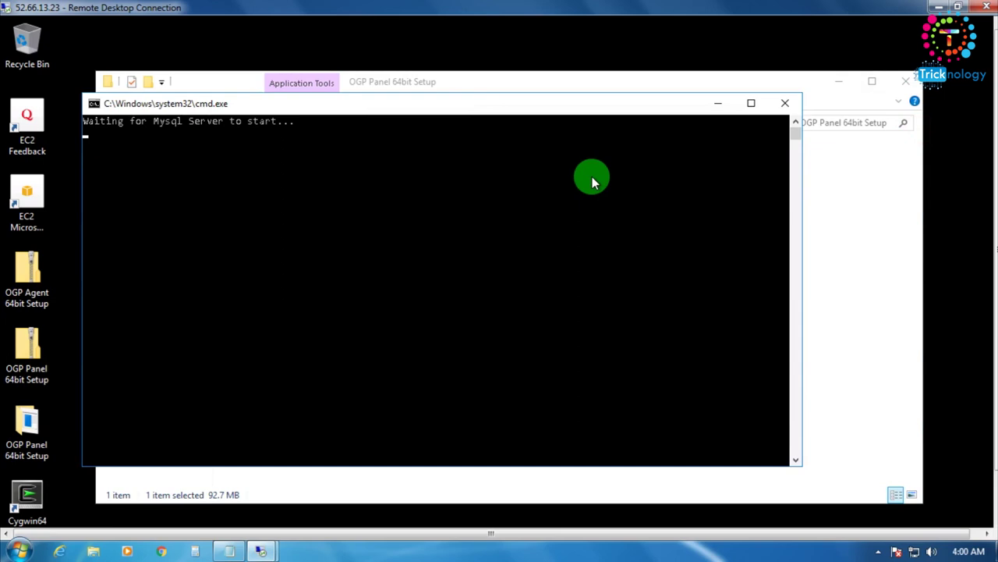
Focus the setup console and scroll its output while the MySQL server starts up
drag(994, 156, 994, 102)
click(698, 152)
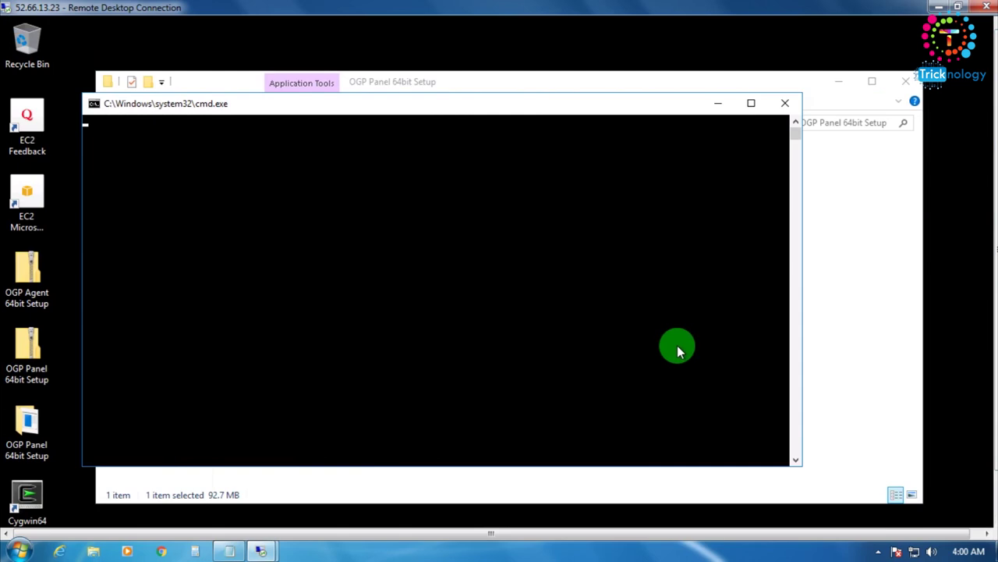
scroll(993, 245, down, 2)
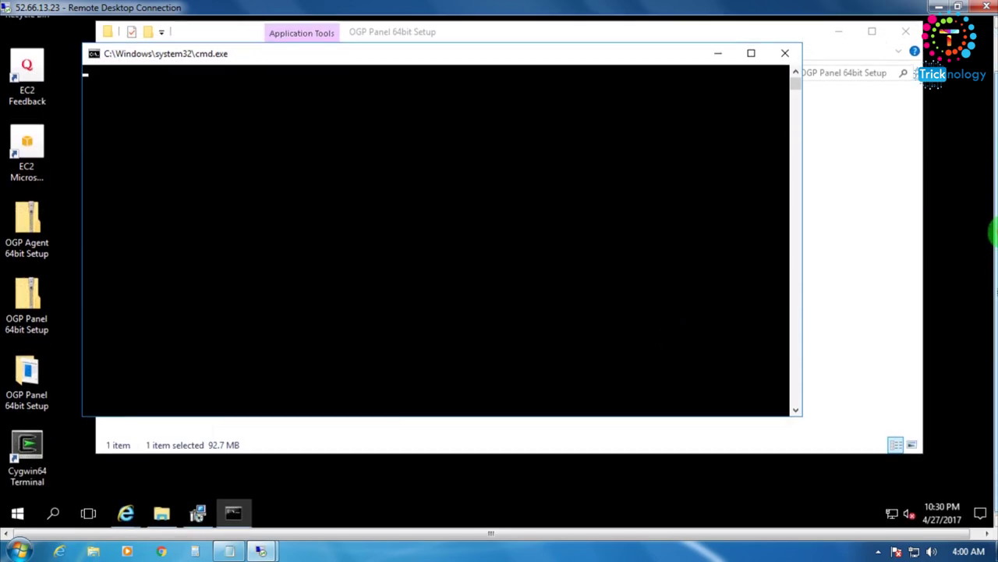
scroll(992, 246, up, 2)
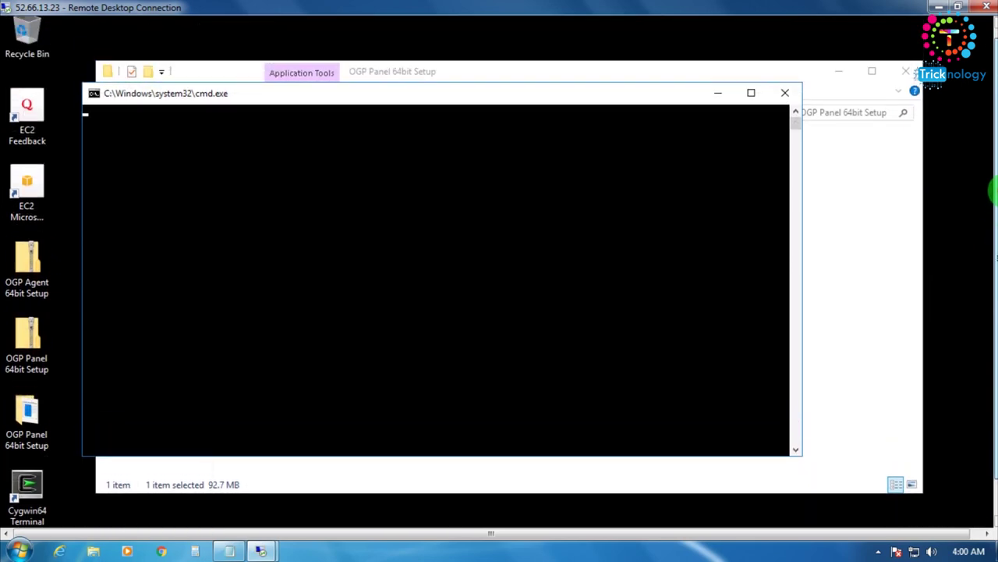
scroll(994, 257, up, 1)
scroll(995, 258, down, 2)
scroll(995, 258, up, 2)
scroll(993, 173, down, 2)
scroll(994, 177, up, 2)
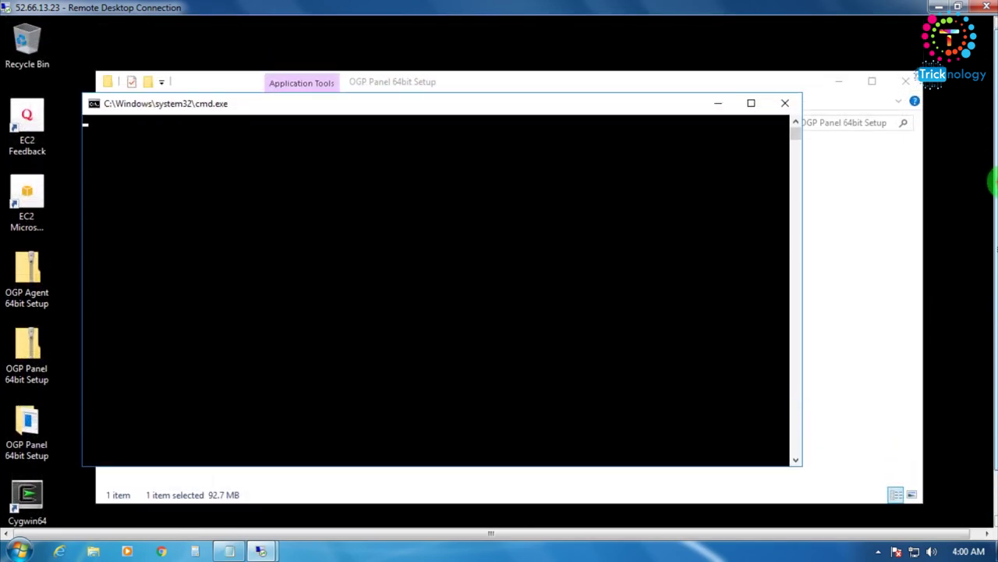
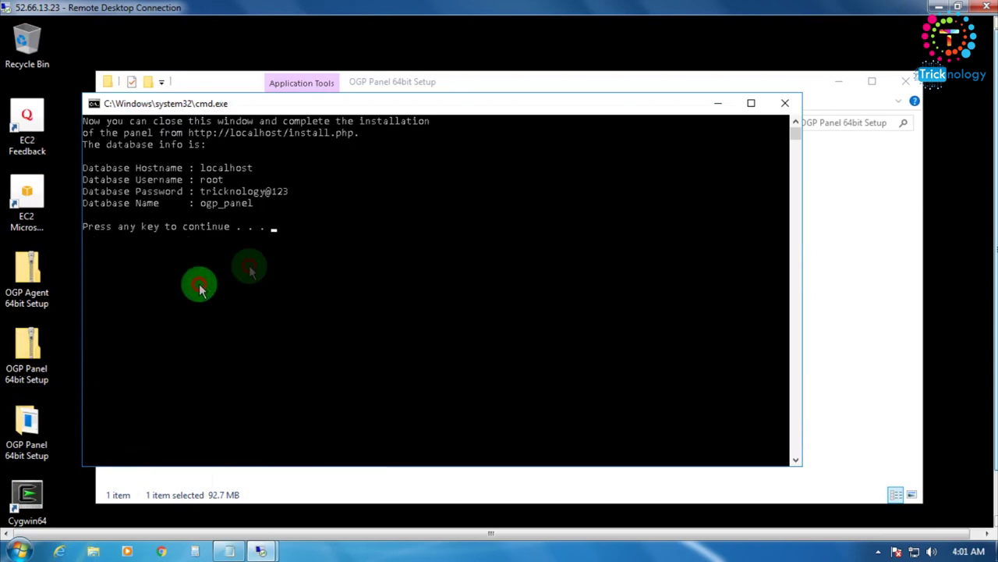
Restore the remote desktop window to a smaller size
click(271, 236)
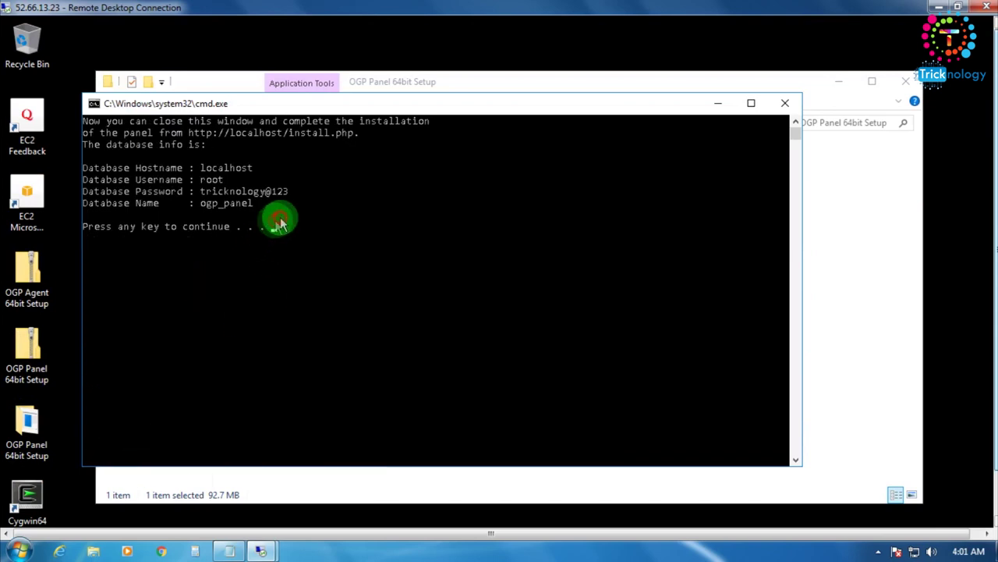
click(370, 107)
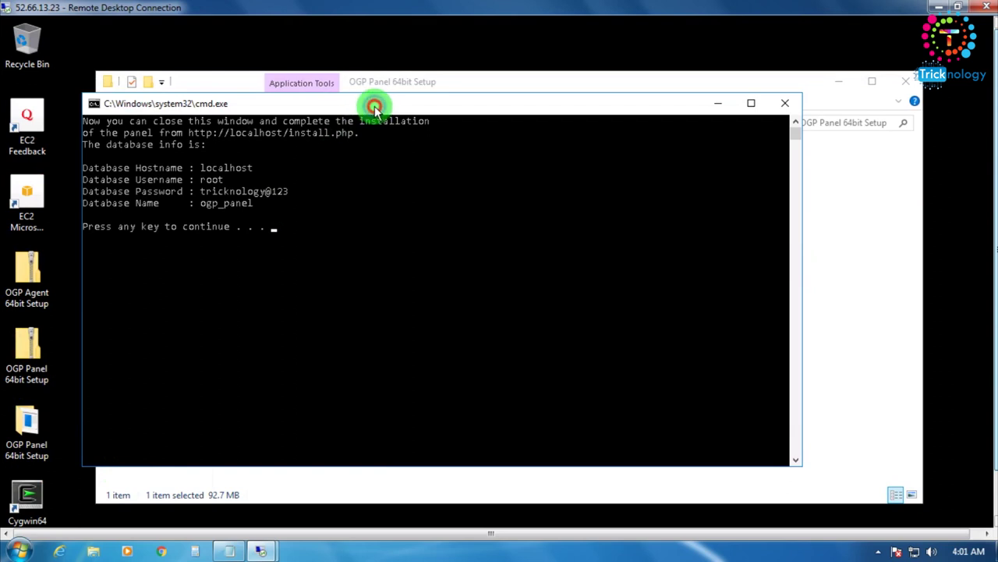
click(378, 115)
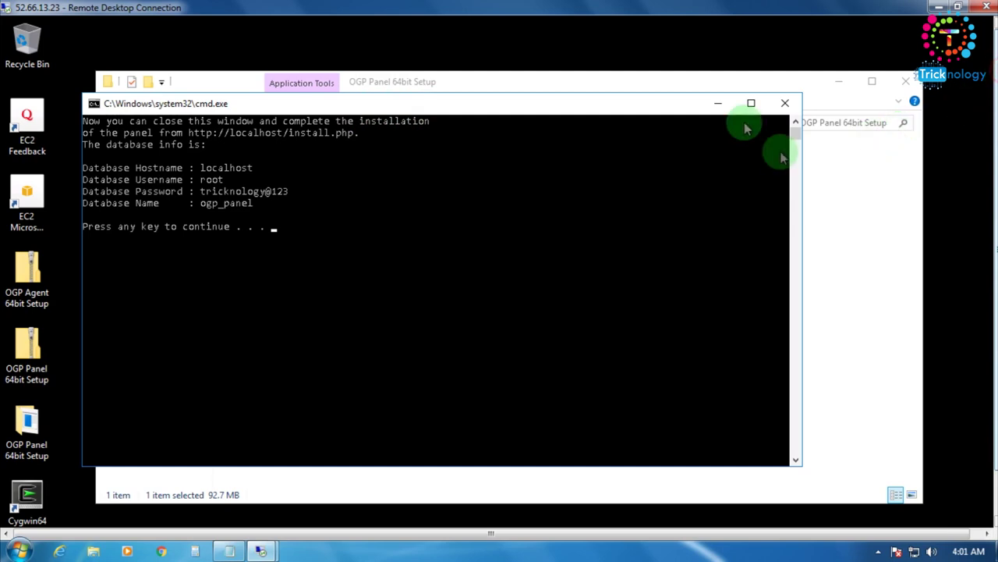
drag(851, 10, 778, 6)
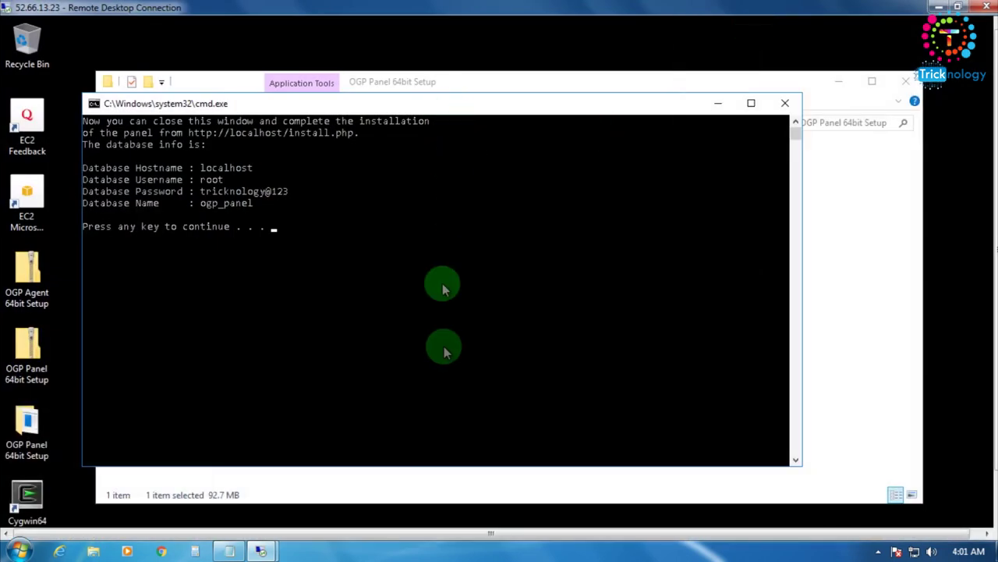
scroll(442, 359, down, 2)
scroll(440, 359, up, 2)
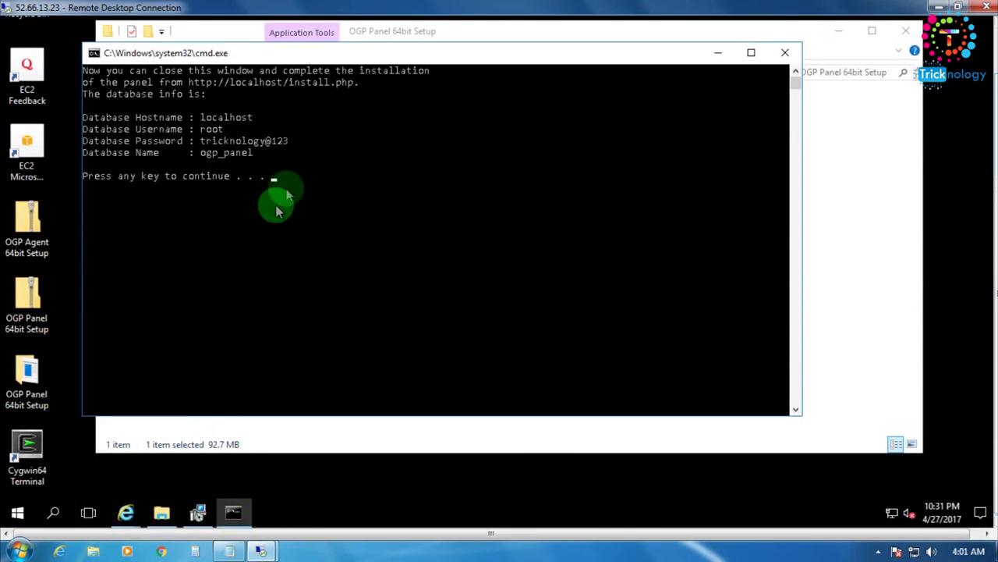
Mark and copy the four database info lines from the installer console
right_click(335, 52)
click(383, 168)
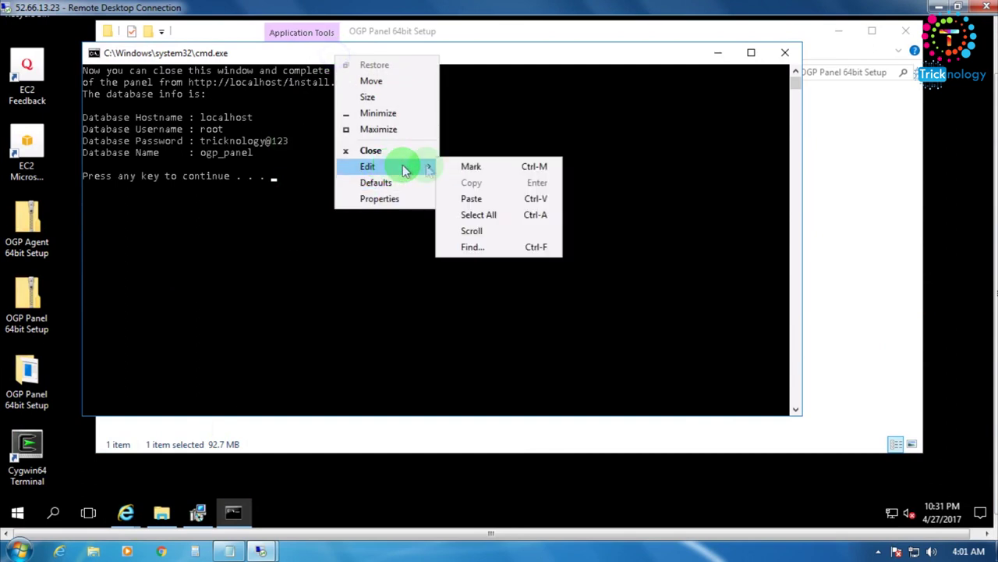
click(473, 169)
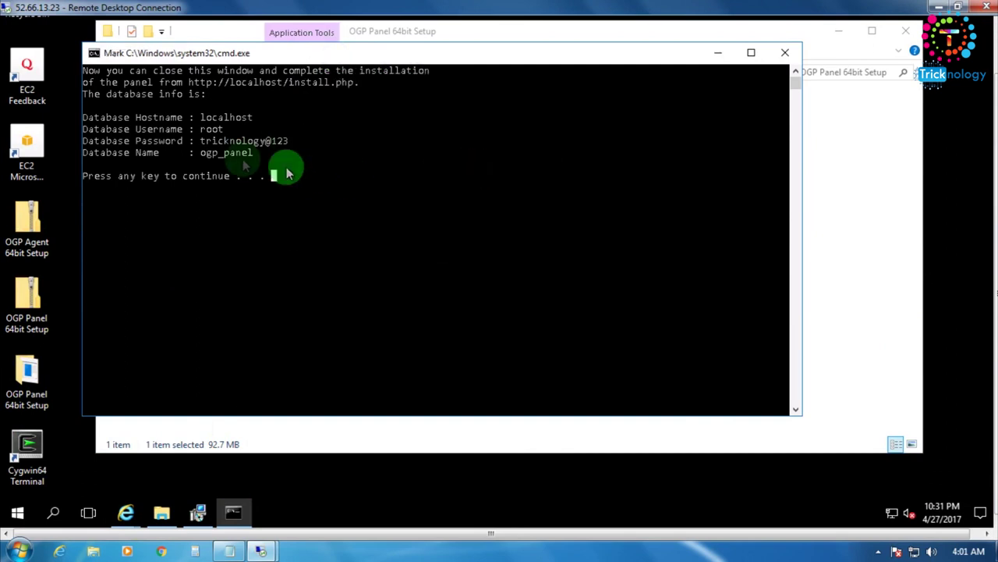
drag(280, 154, 86, 123)
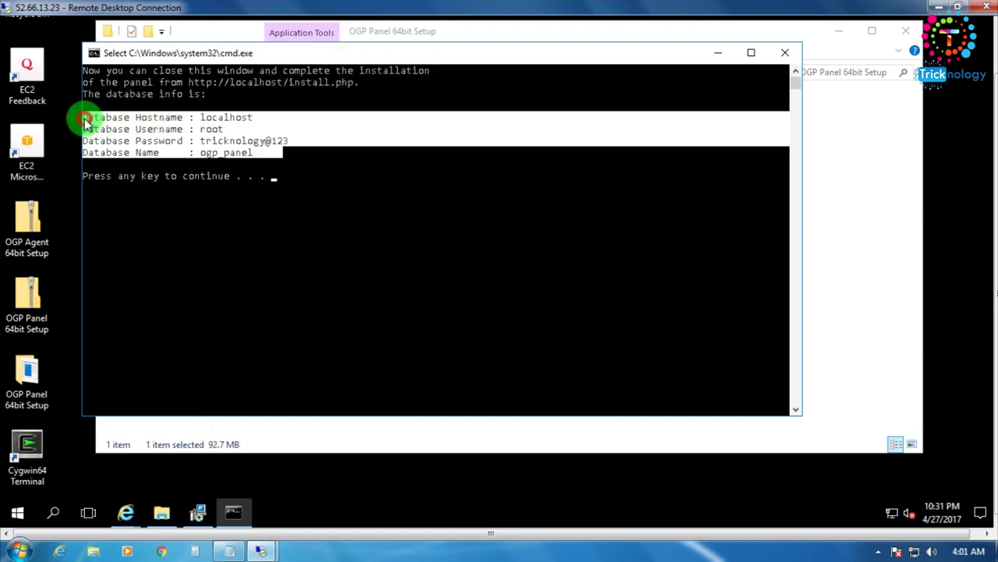
right_click(301, 57)
click(373, 173)
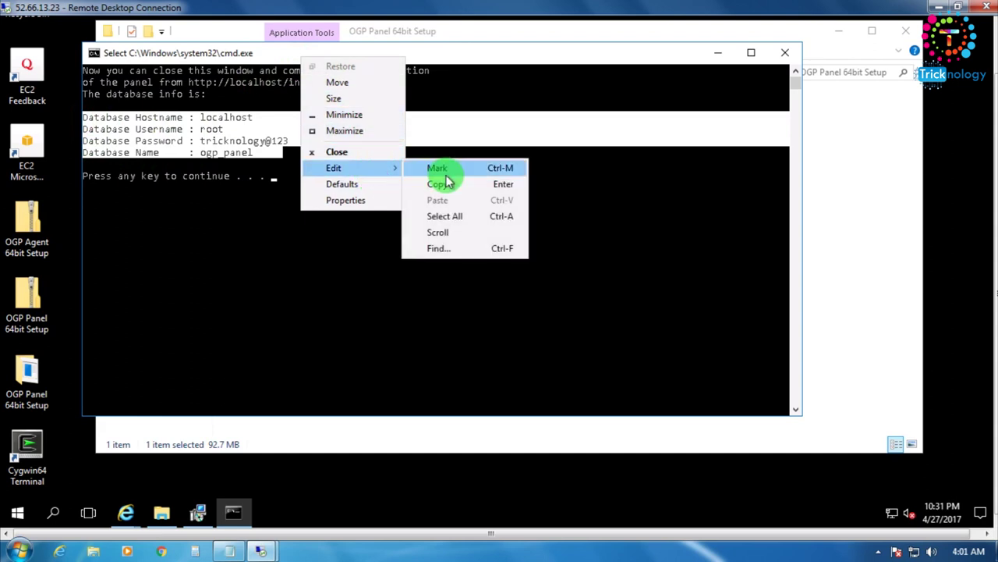
click(443, 182)
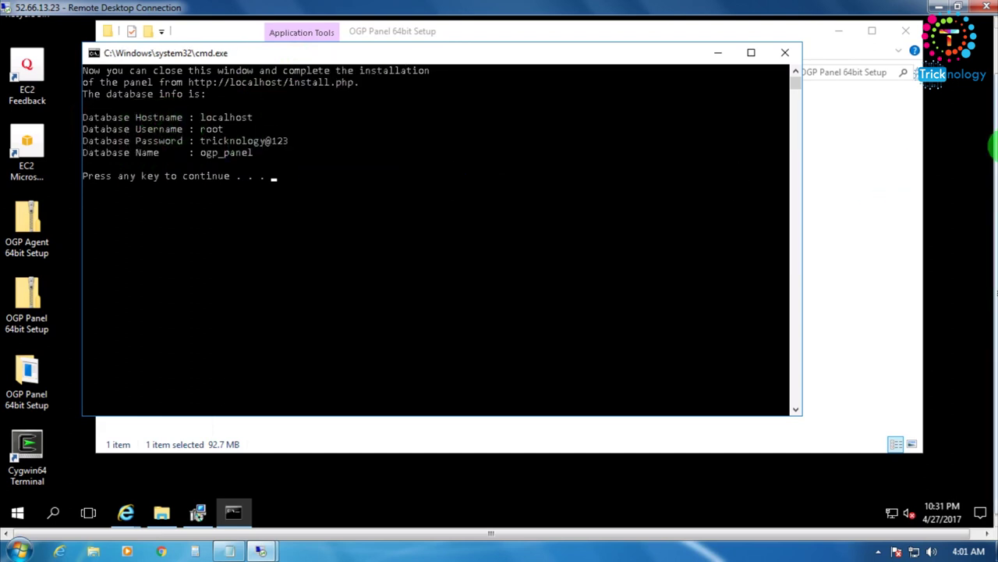
Paste the database lines into a new Notepad document, then let the installer continue
click(19, 552)
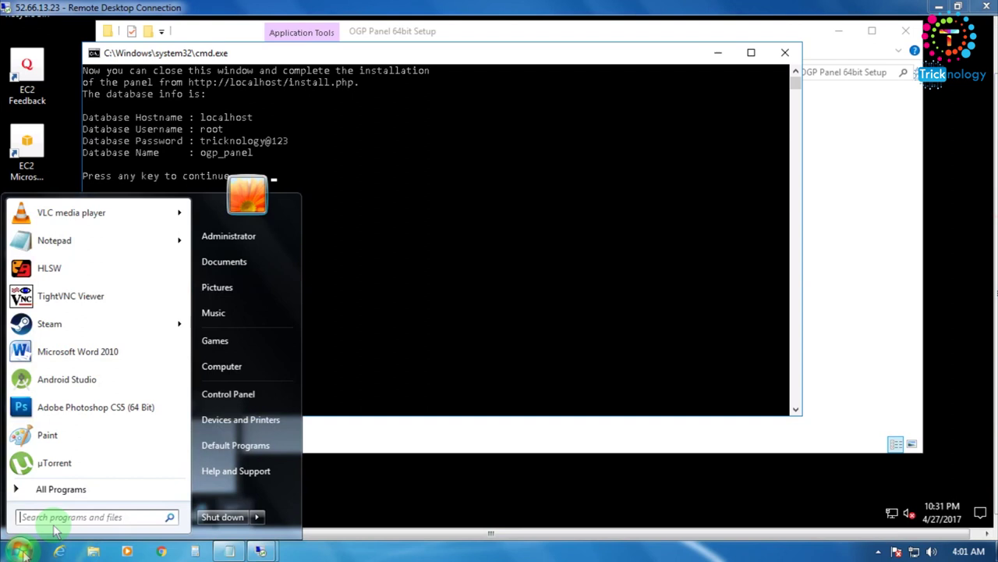
click(124, 239)
right_click(716, 299)
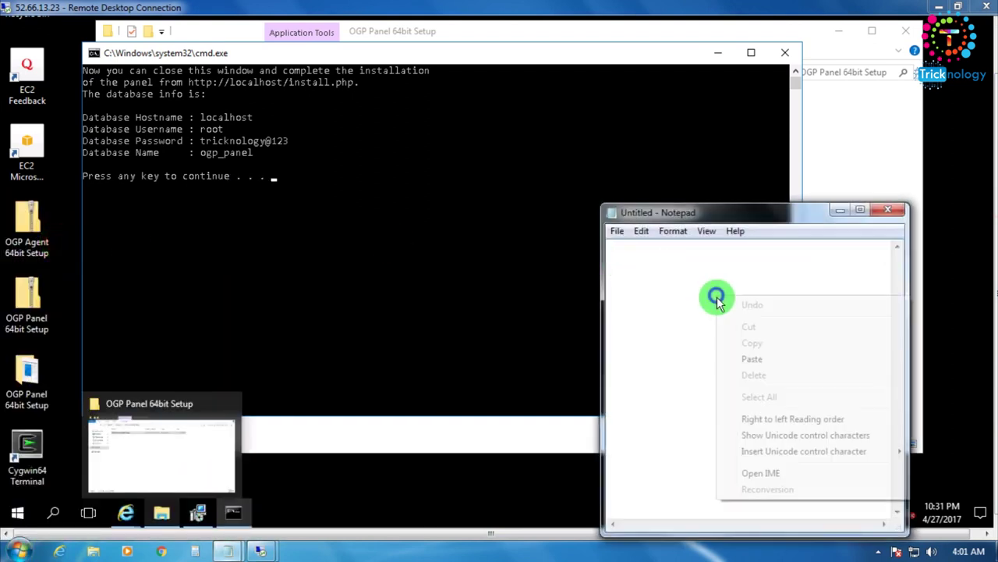
click(752, 359)
click(351, 472)
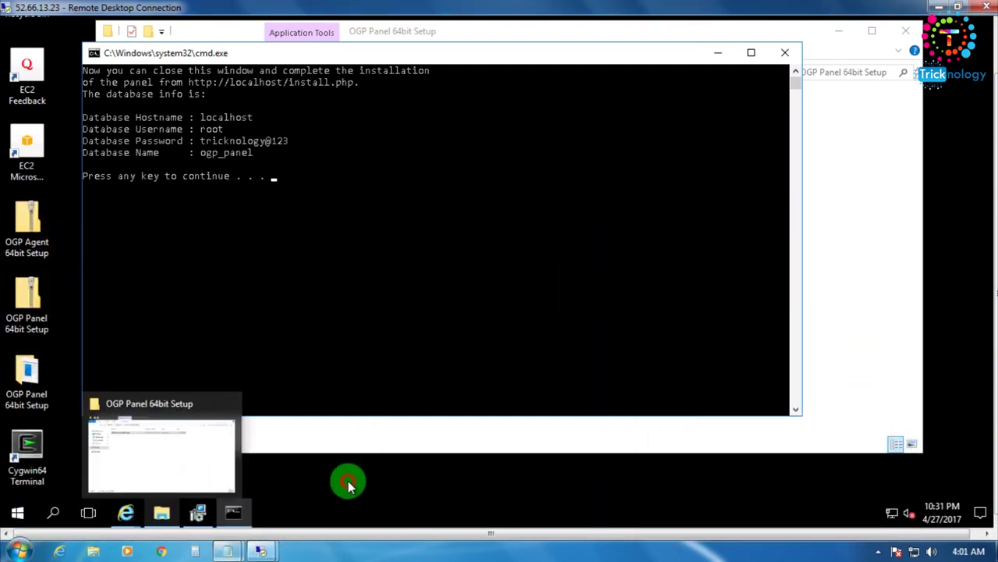
click(374, 187)
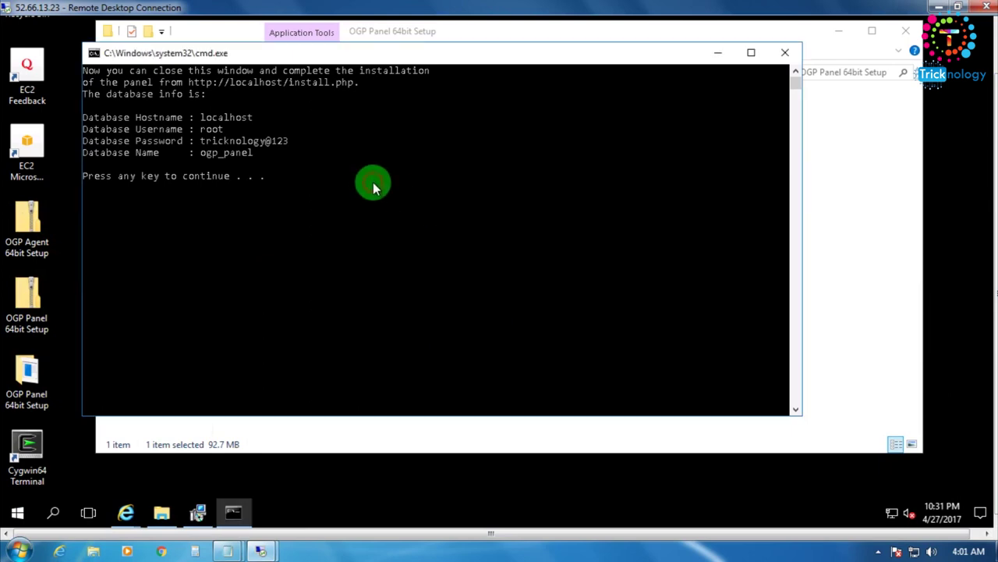
key(Return)
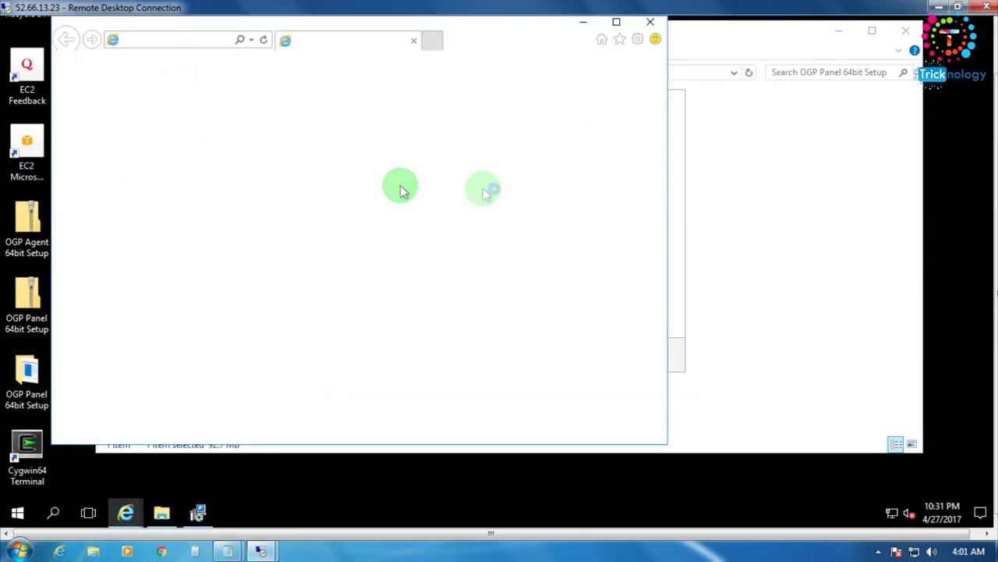
Review the PHP version and module checks on localhost/install.php in a maximized browser
scroll(557, 348, down, 3)
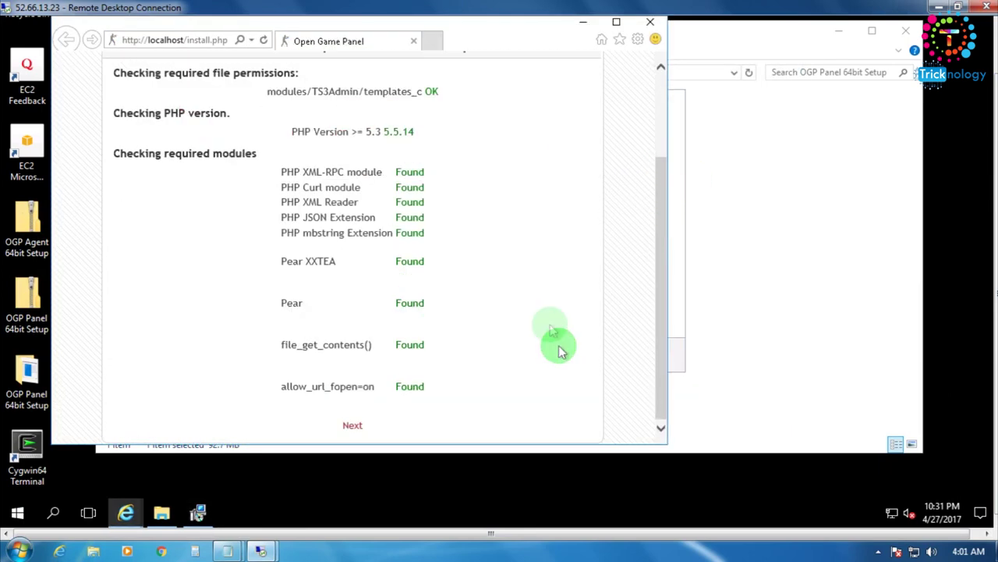
scroll(379, 183, up, 3)
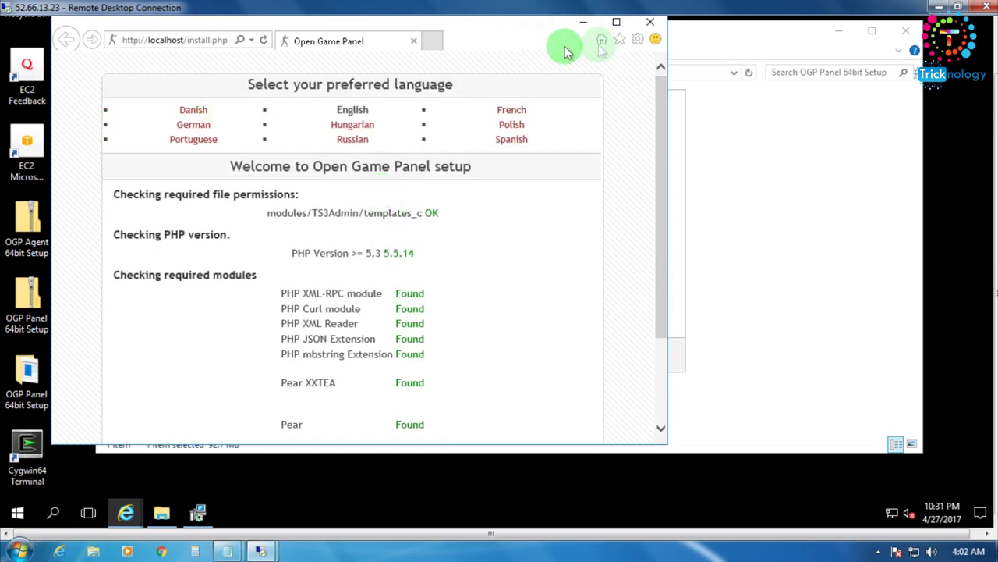
click(617, 26)
scroll(367, 312, down, 1)
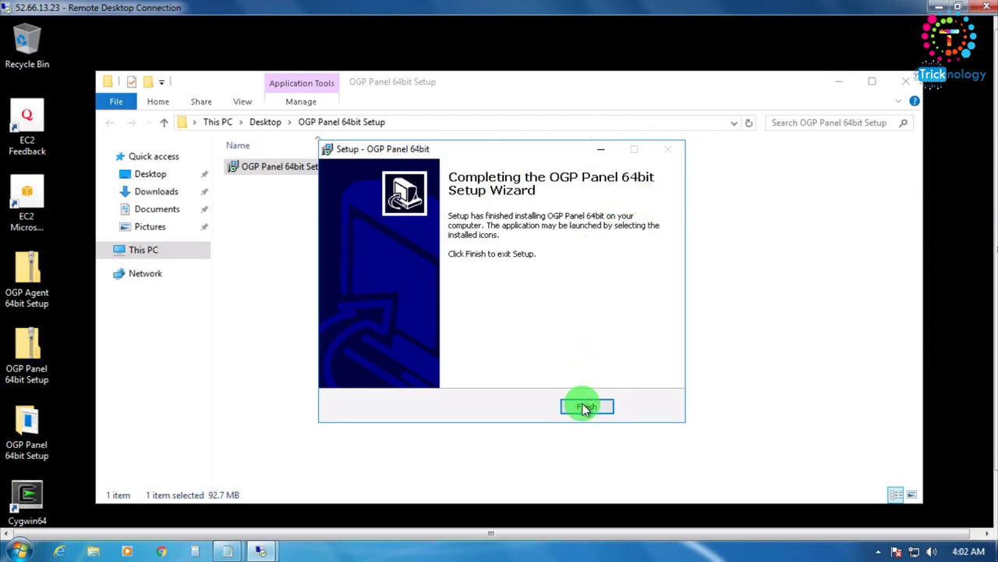
Close the finished OGP Panel setup wizard and its OGP Panel 64bit Setup folder
click(584, 404)
click(905, 81)
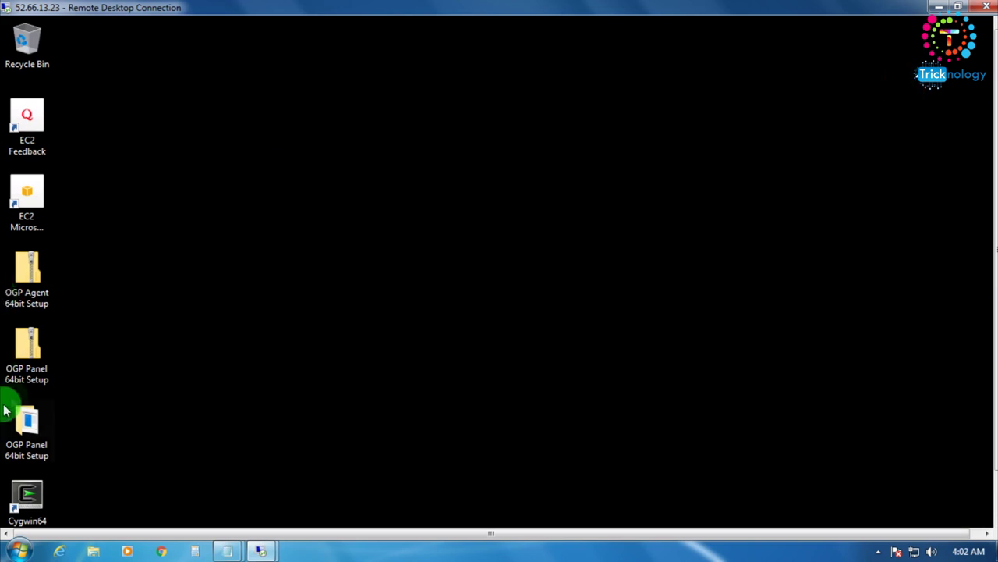
right_click(31, 296)
click(74, 317)
Extract the OGP Agent archive to the Desktop 'OGP Agent 64bit Setup' folder and select the setup application
right_click(32, 290)
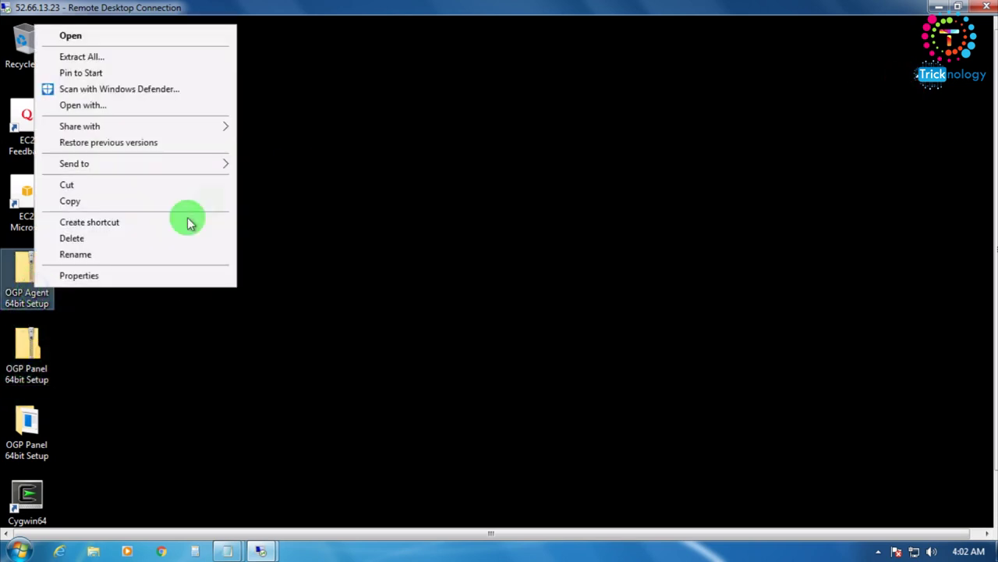
click(129, 59)
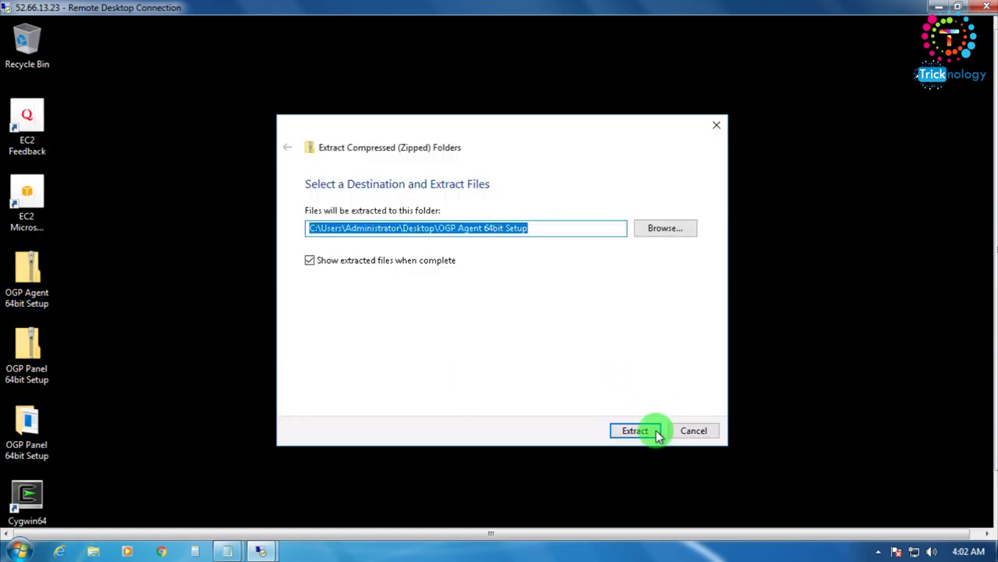
click(646, 431)
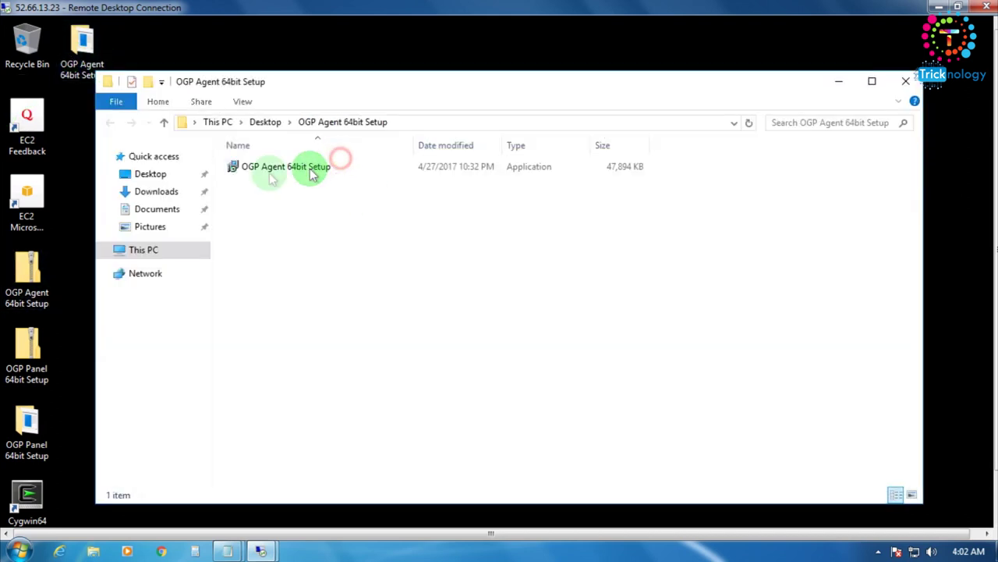
click(320, 170)
click(330, 170)
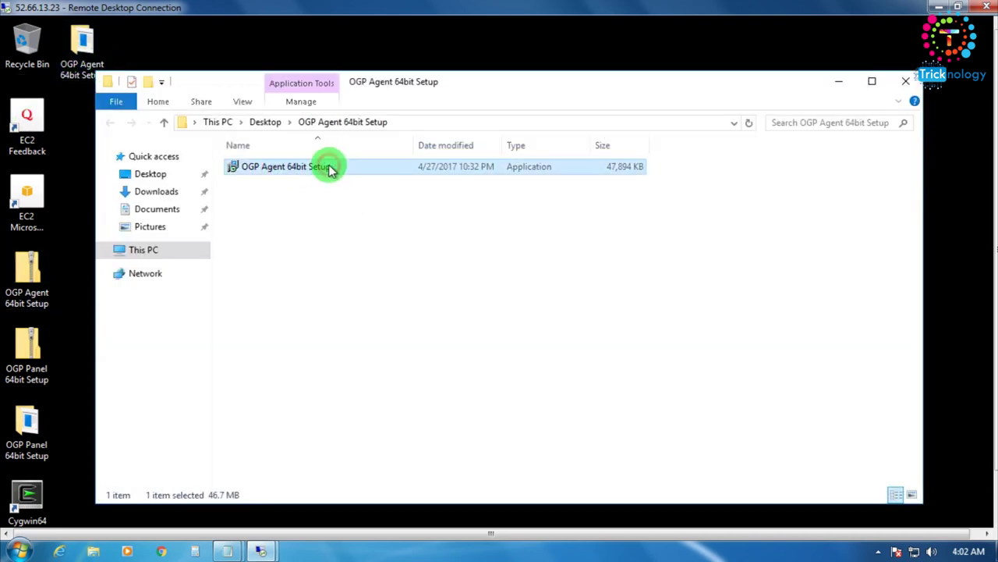
Install the OGP Agent in English into C:\OGP64, accepting the license agreement
double_click(330, 169)
click(563, 308)
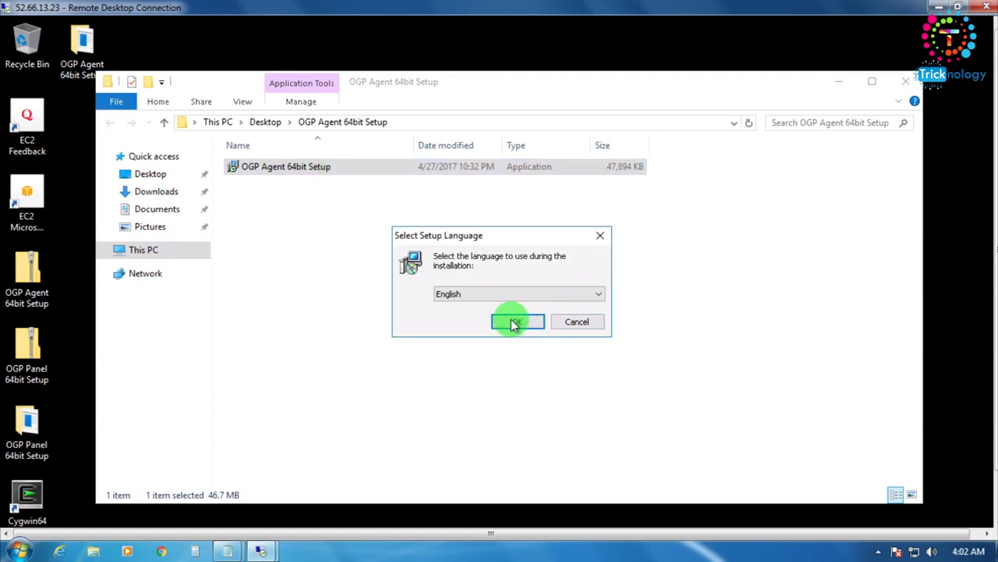
click(513, 322)
click(586, 407)
click(431, 362)
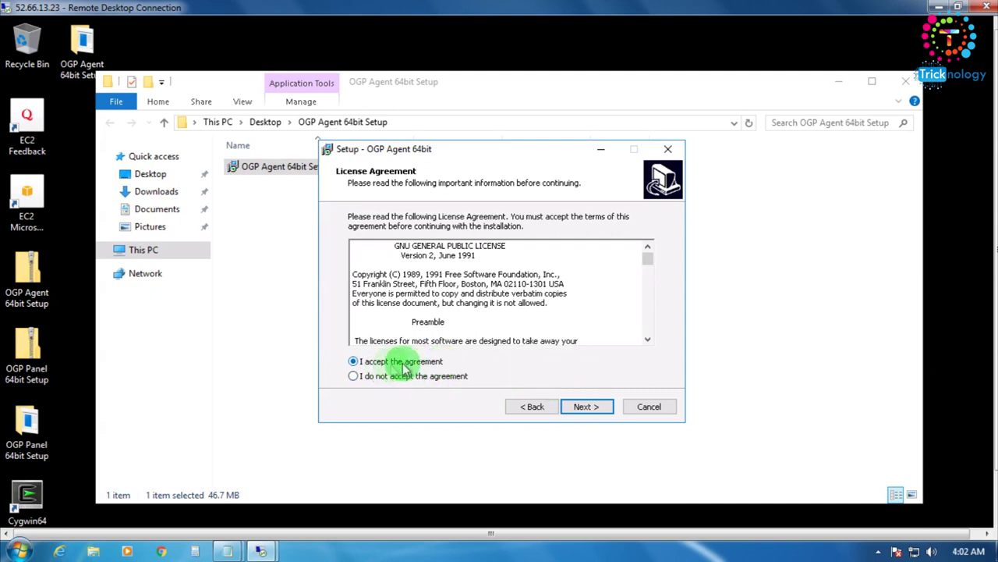
click(585, 407)
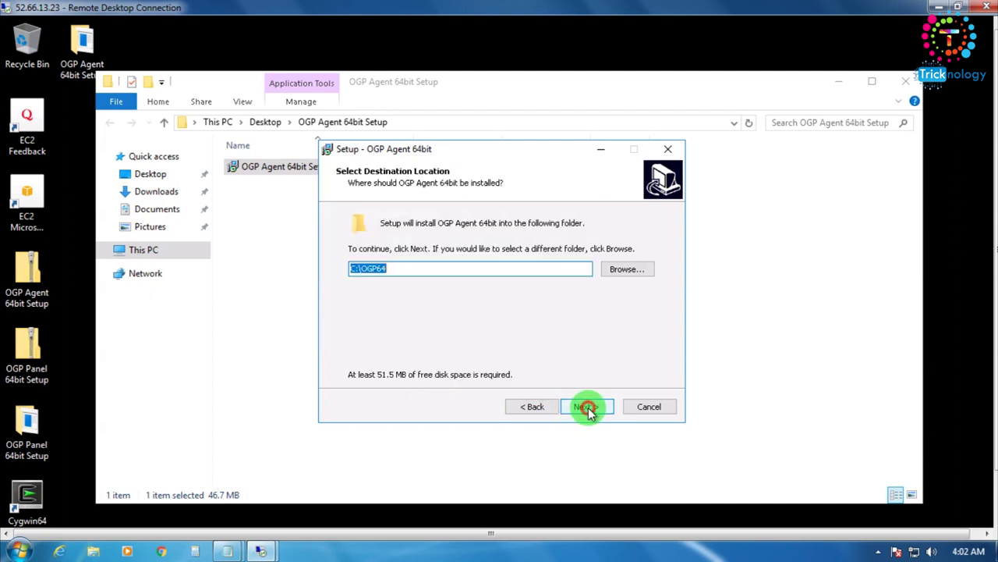
click(588, 406)
click(588, 406)
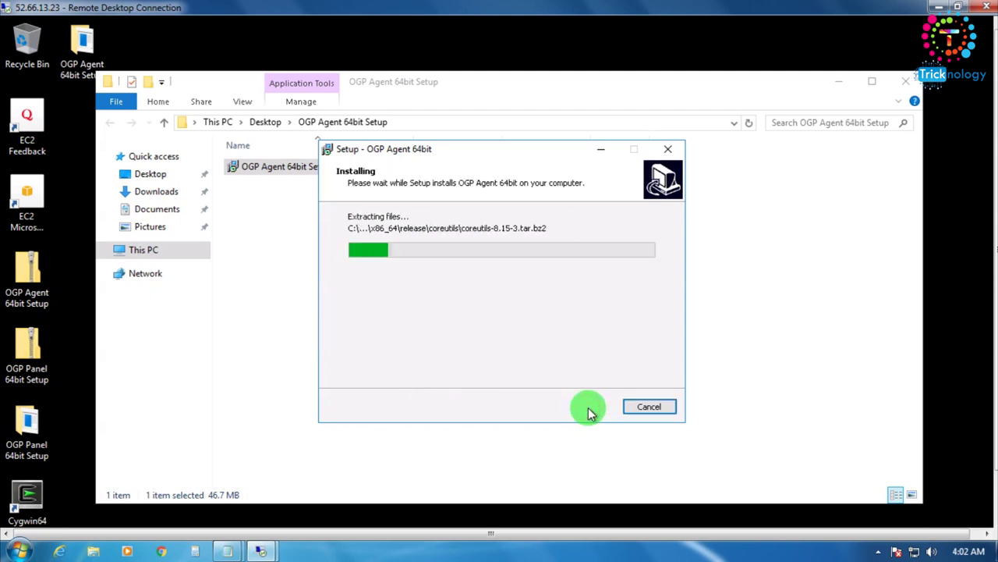
drag(995, 234, 996, 248)
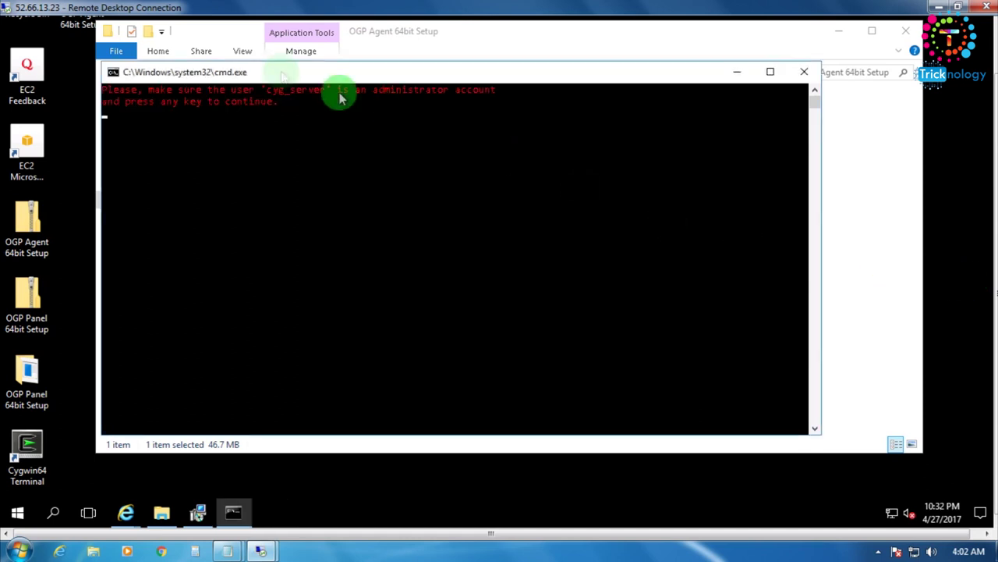
Continue past the administrator notice and submit the cyg_server account password
click(304, 114)
key(Return)
key(Return)
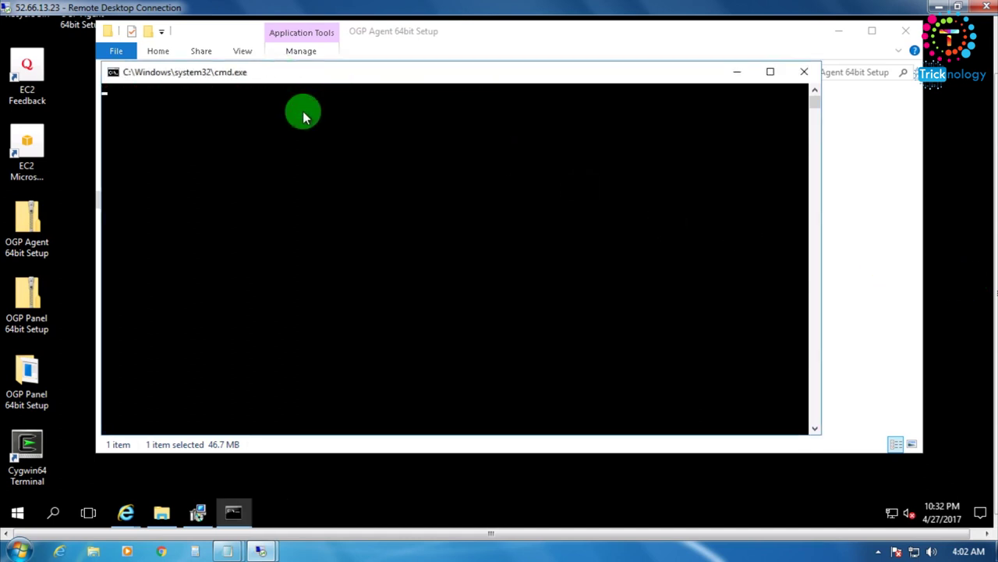
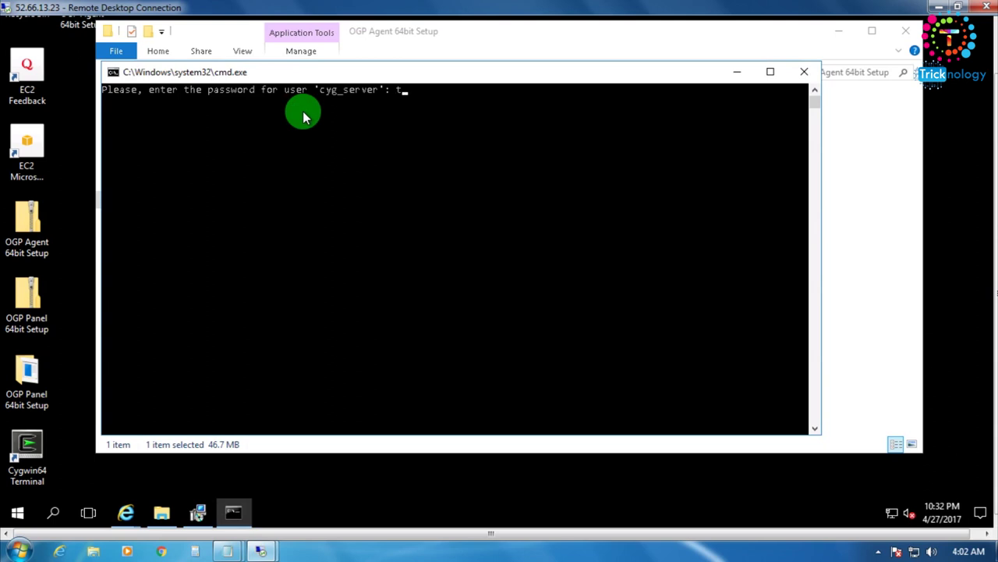
key(Return)
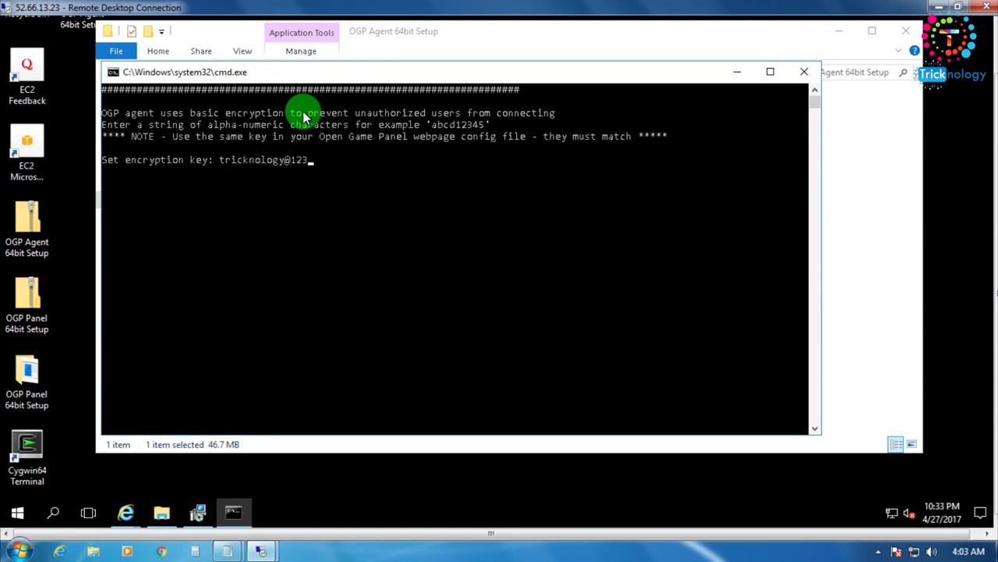
Submit the encryption key, keep port 12679 and IP 0.0.0.0, and accept the Steam agreement
key(Return)
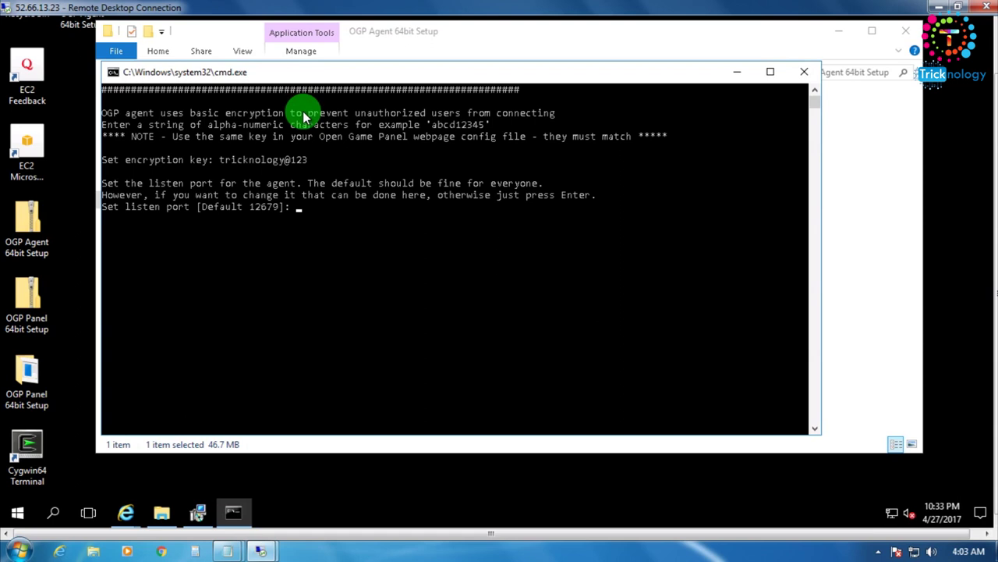
key(Return)
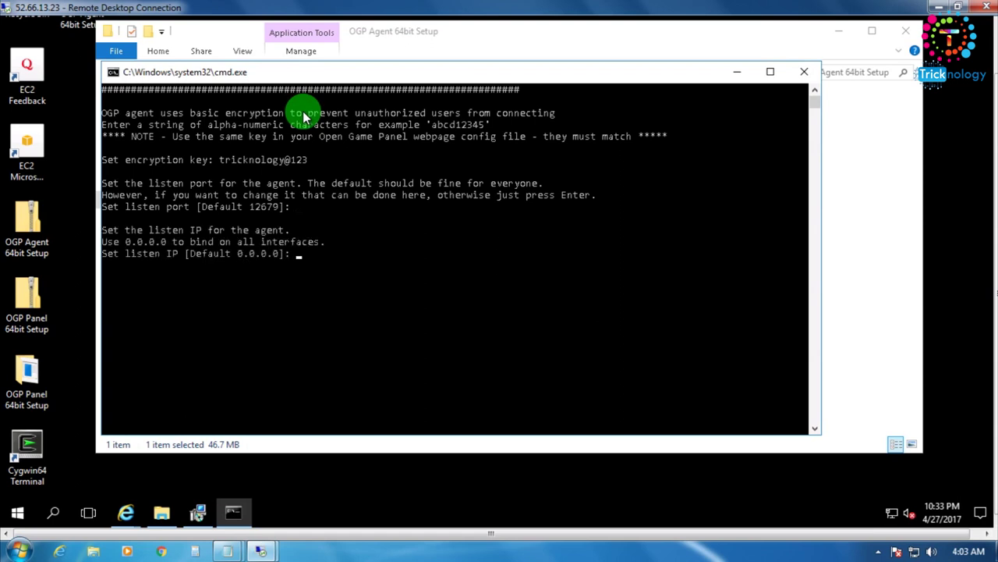
key(Return)
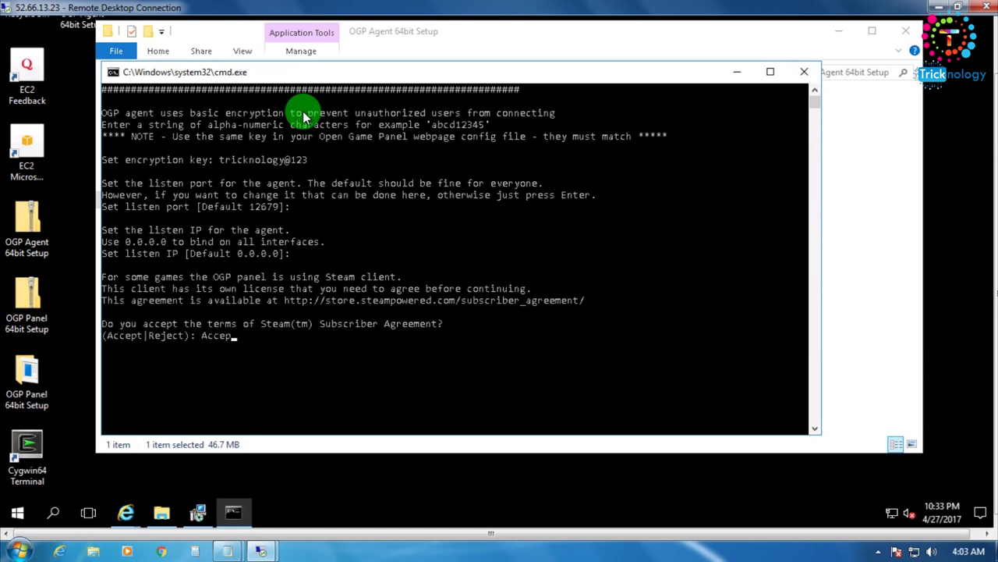
key(Return)
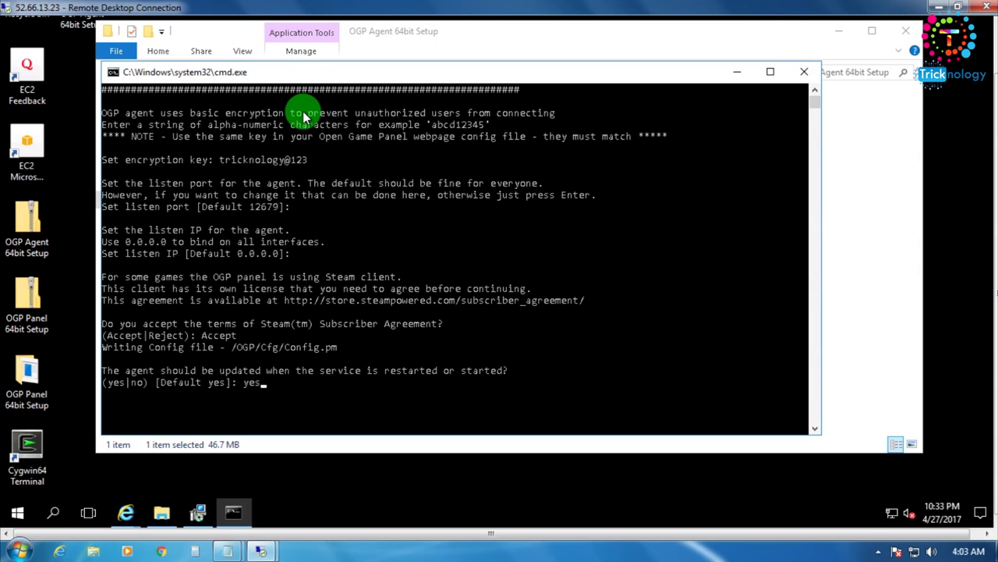
Enable agent updates, log backups with 30-day retention, and auto-restart of crashed game servers
text(yes)
key(Return)
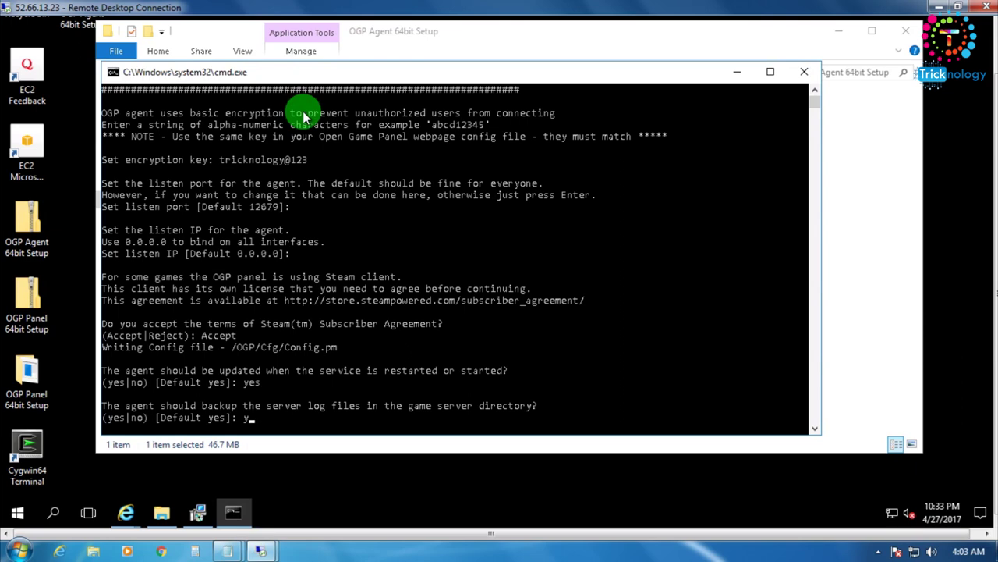
text(yes)
key(Return)
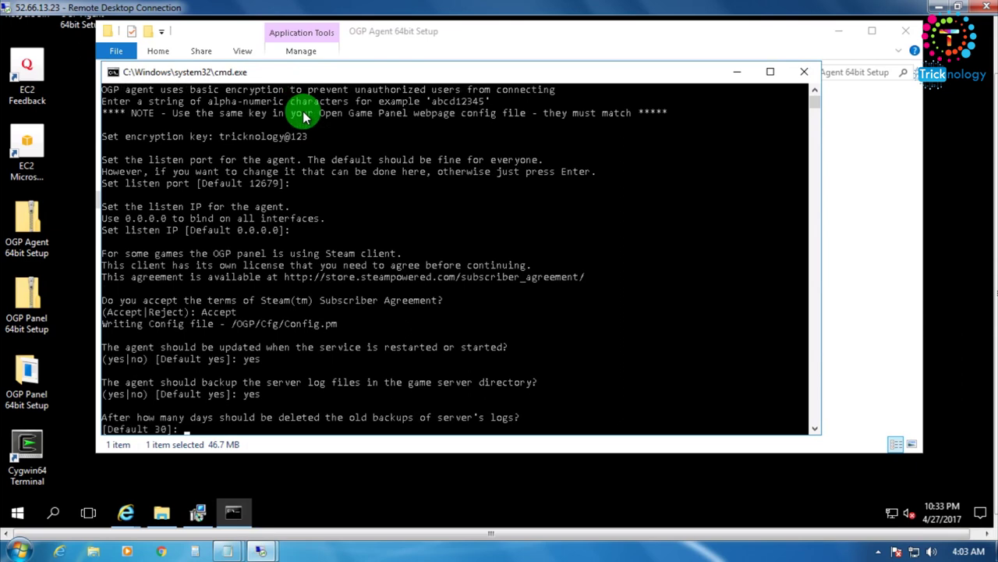
key(Return)
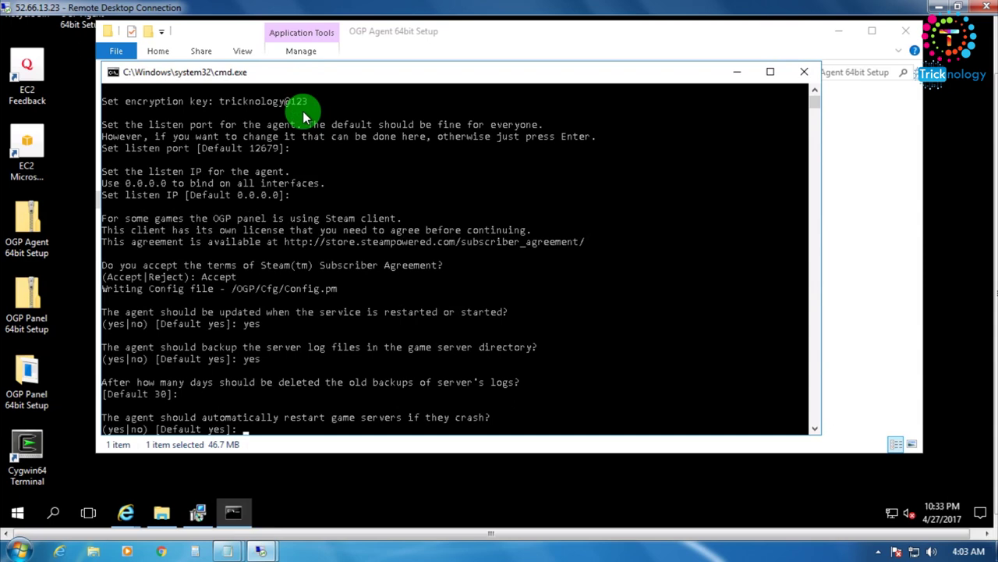
text(yes)
key(Return)
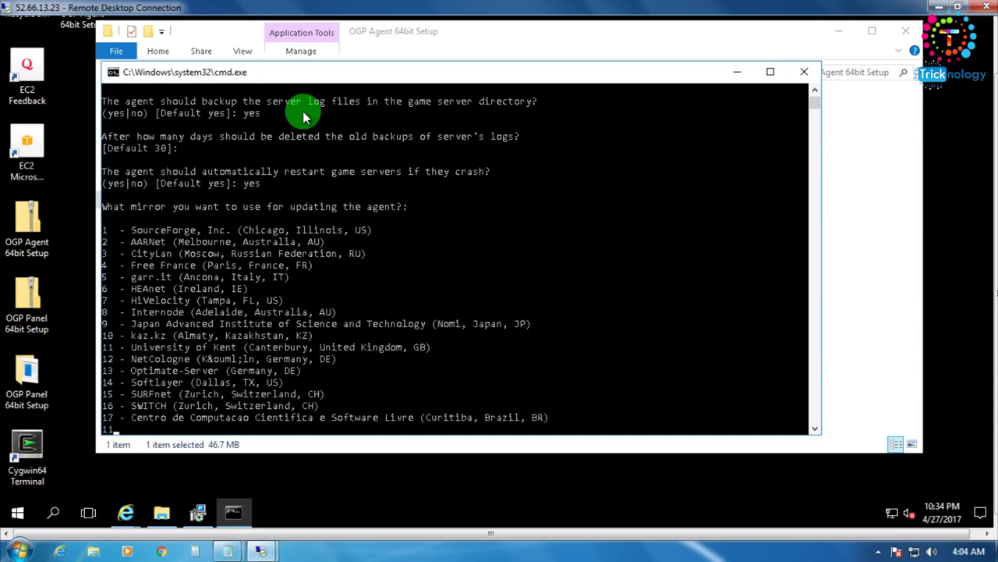
Choose mirror 11, enable FTP account management, and keep the default FileZilla executable path
key(Return)
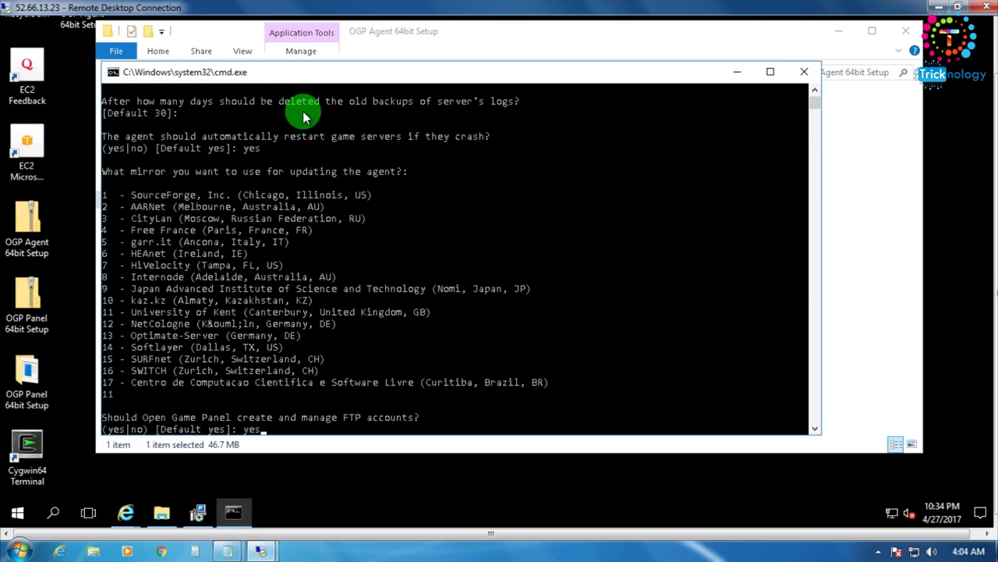
key(Return)
key(Return)
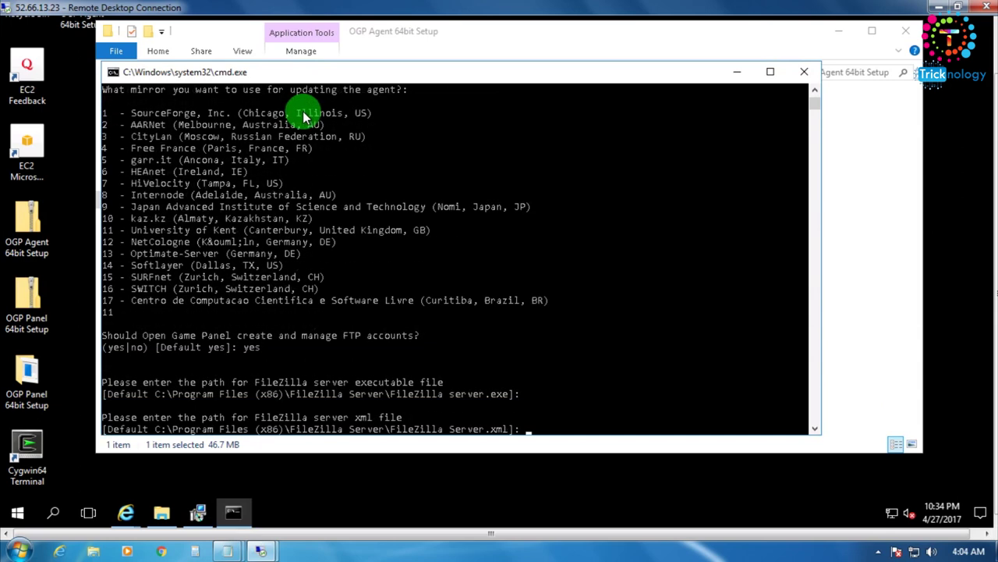
key(Return)
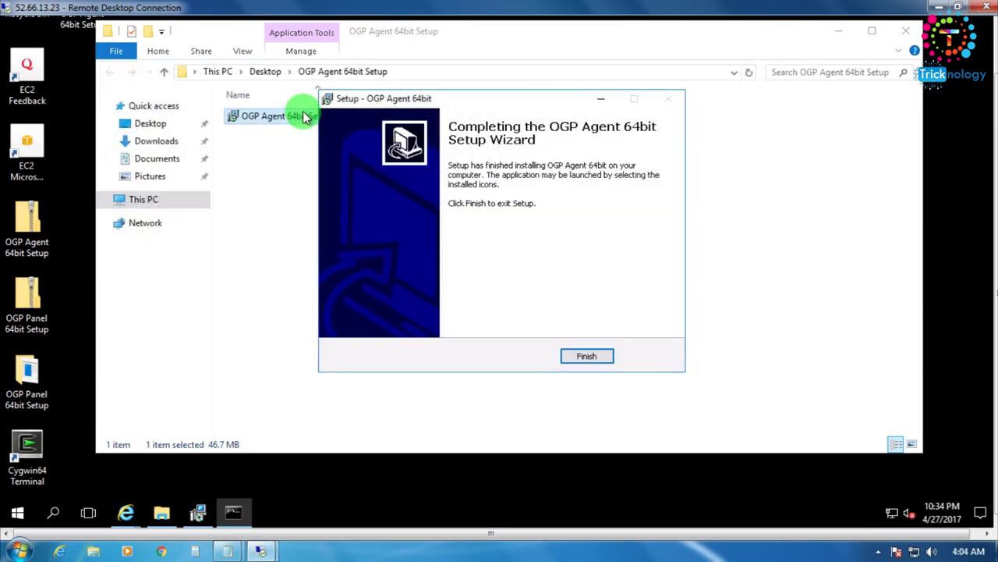
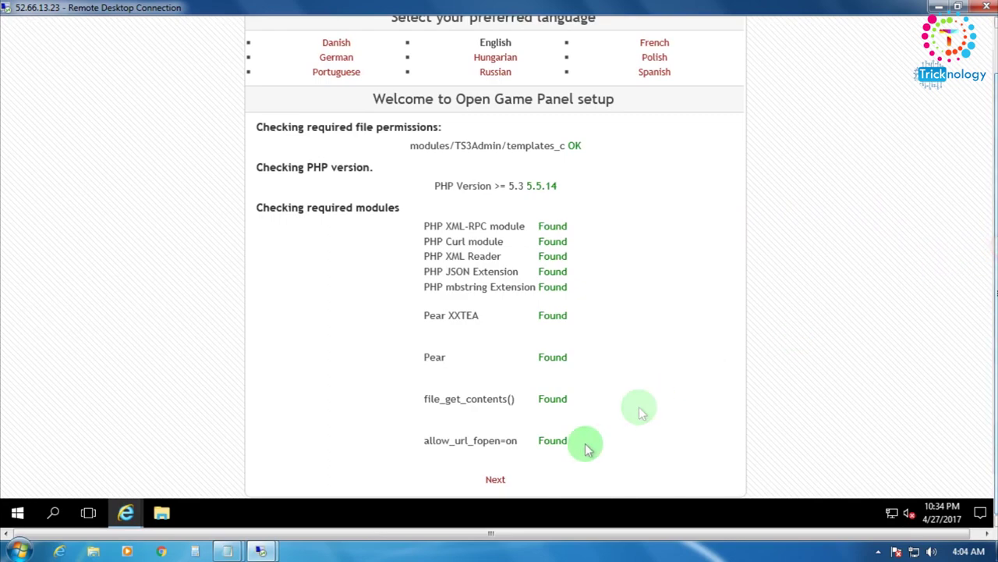
Leave full screen, pass the requirements check, and start filling the database username from the credentials notes
key(F11)
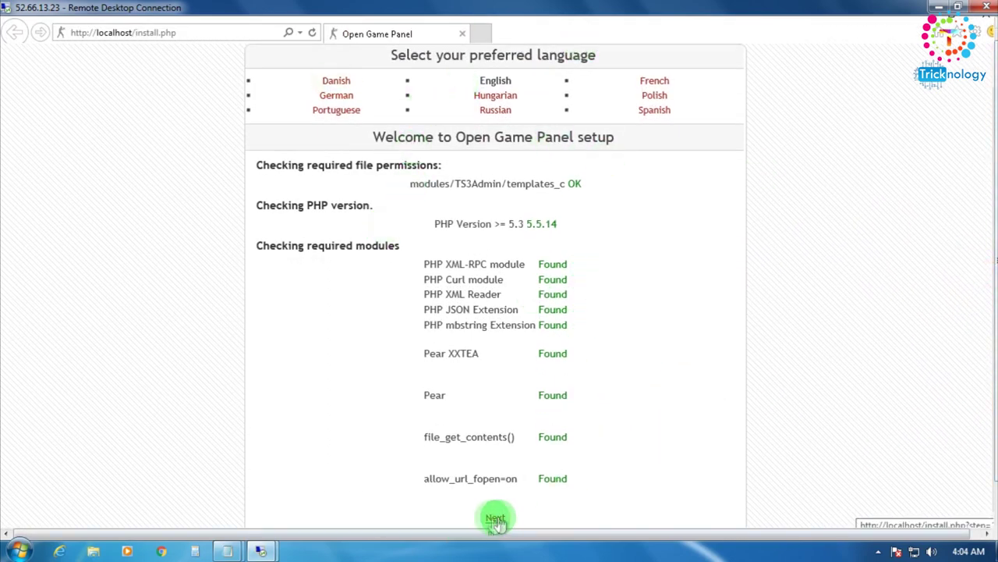
click(495, 521)
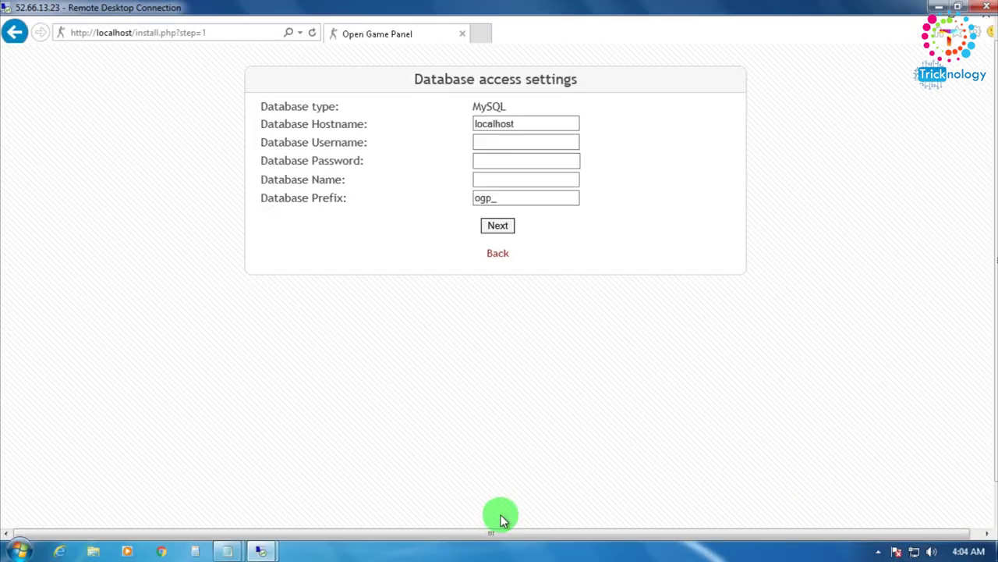
click(491, 146)
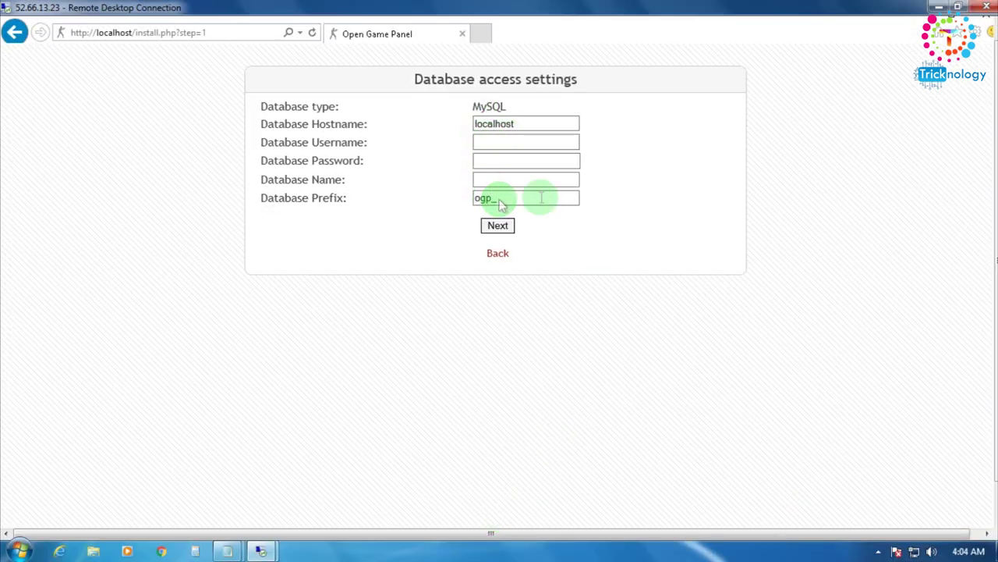
click(227, 550)
click(304, 495)
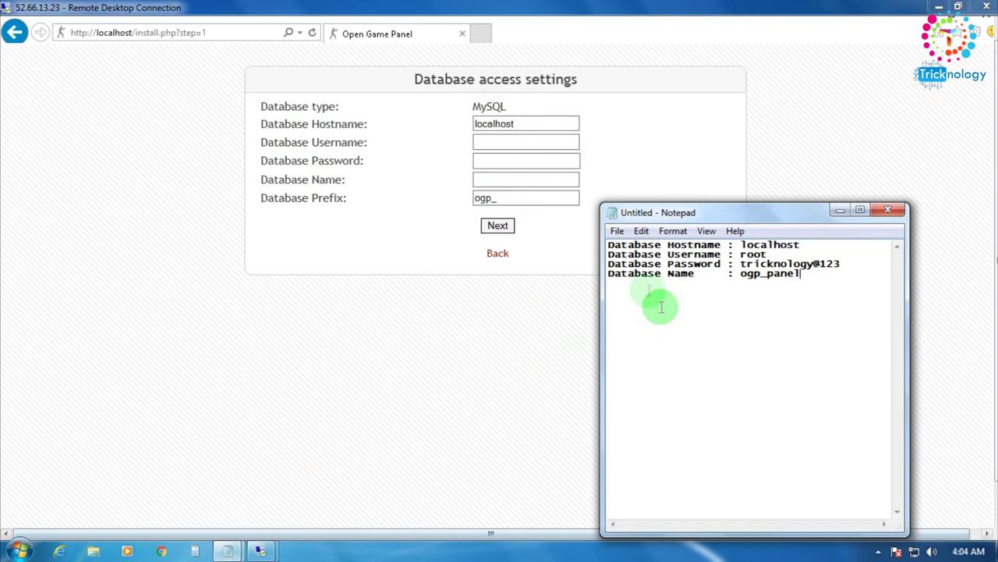
click(531, 136)
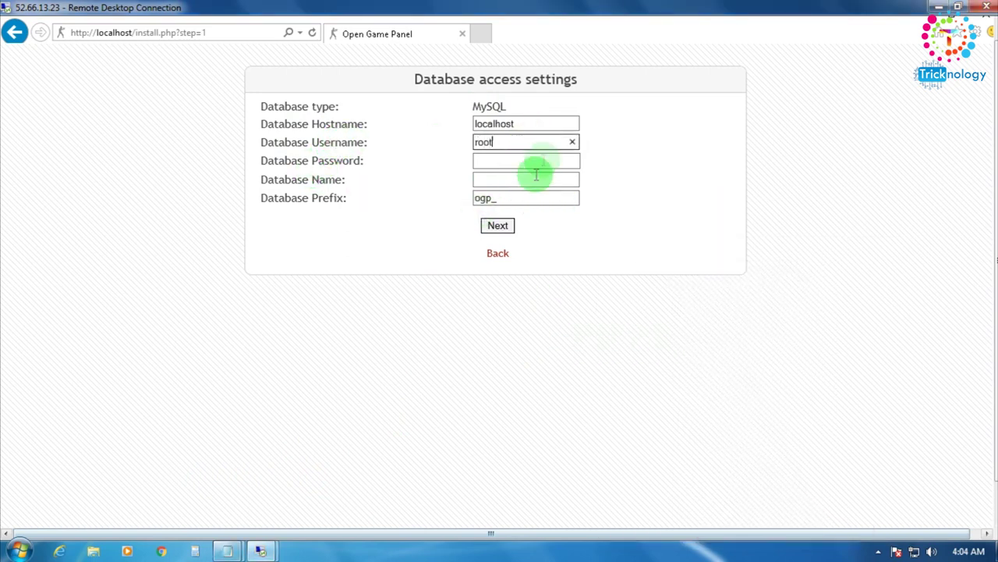
mouse_move(227, 550)
click(308, 480)
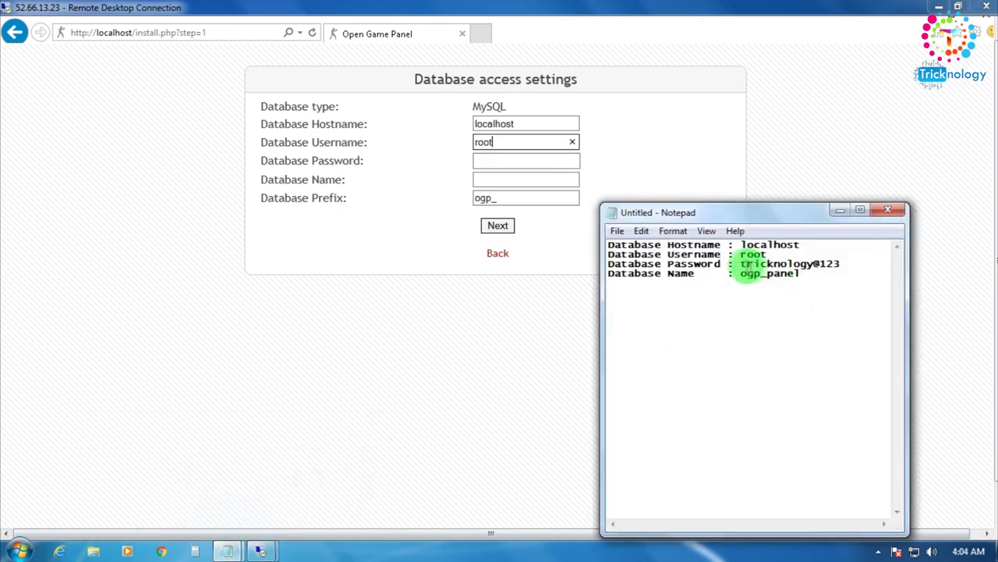
Copy the database password and name ogp_panel from the notes into the form and submit it
drag(741, 265, 833, 266)
key(ctrl+c)
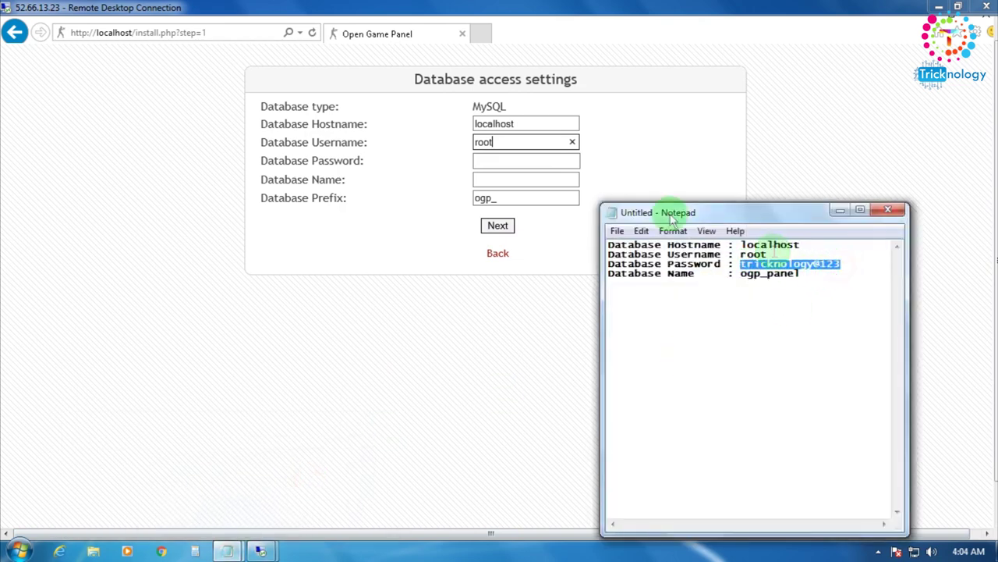
click(555, 160)
key(ctrl+v)
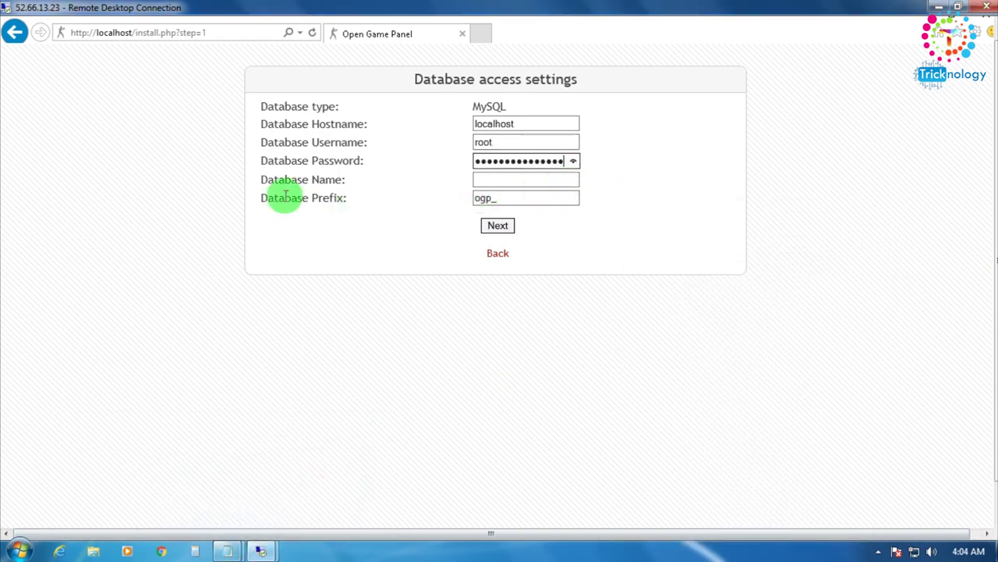
mouse_move(227, 551)
click(290, 511)
drag(801, 274, 747, 275)
click(523, 180)
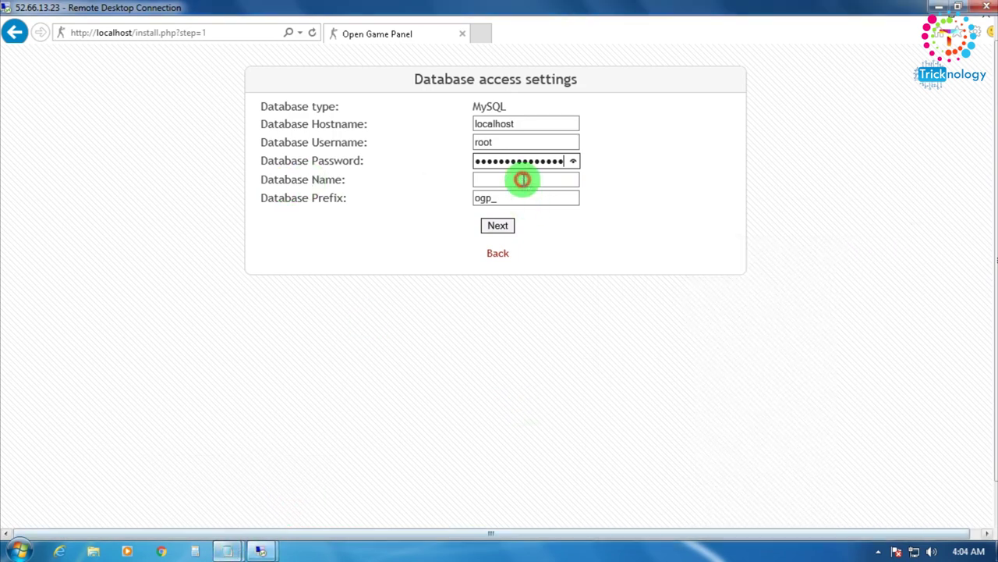
click(503, 226)
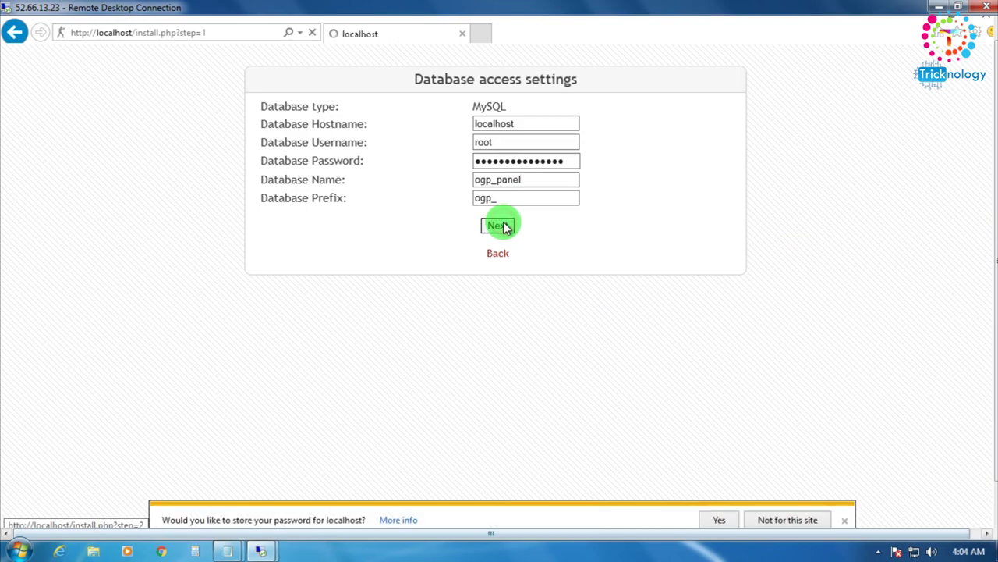
Fill in the admin username and password, copying the password from the notes
scroll(507, 234, down, 5)
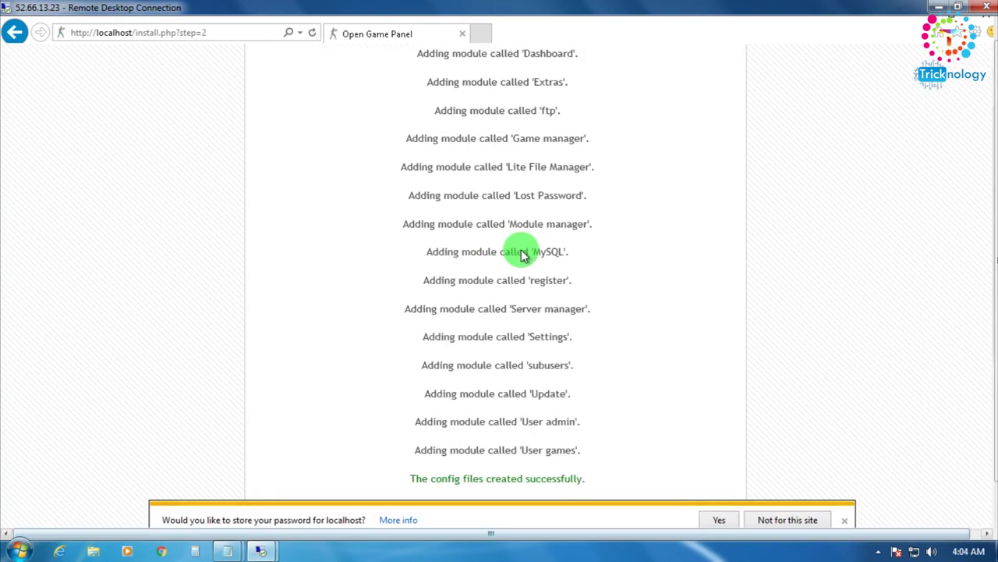
drag(411, 272, 580, 301)
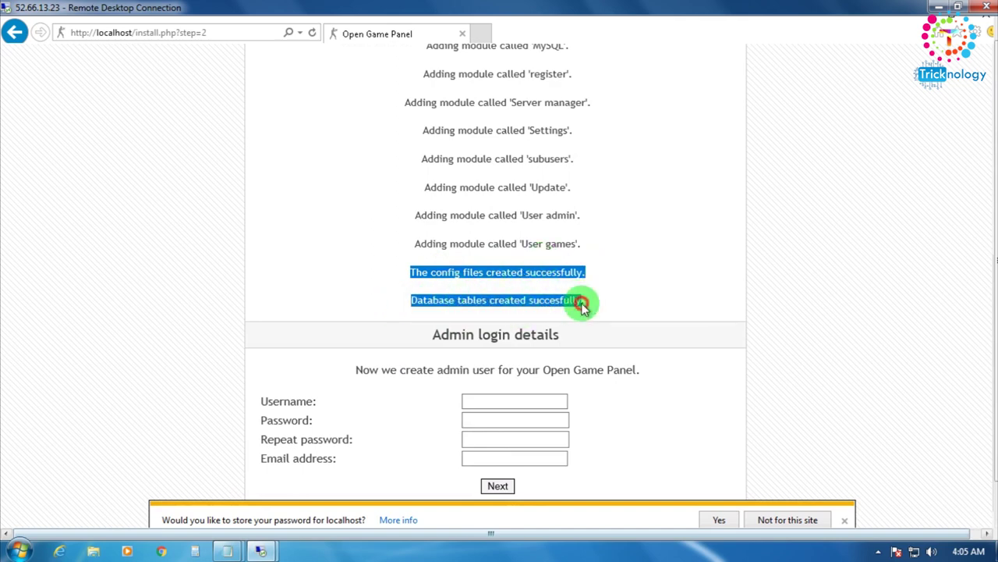
click(579, 301)
click(507, 401)
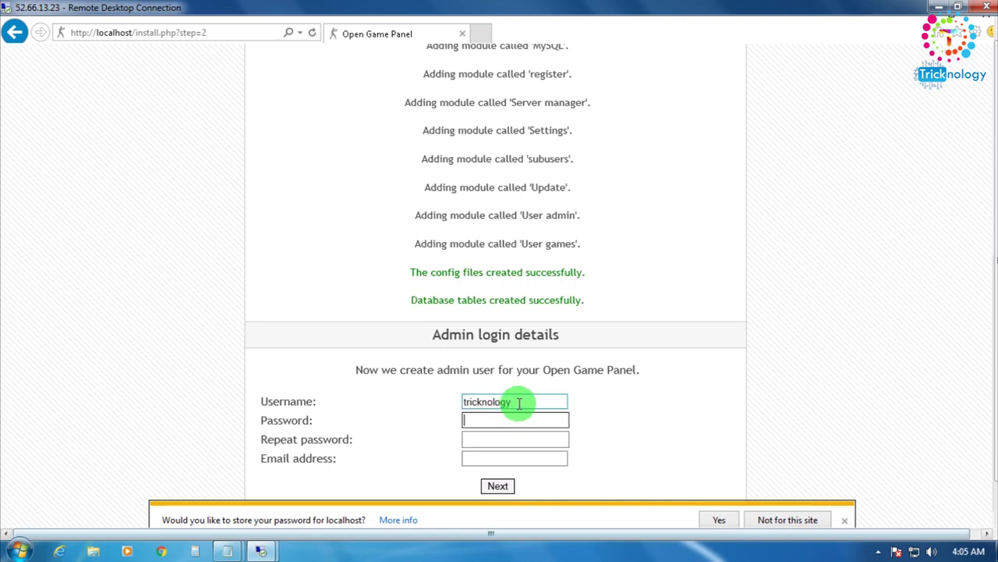
mouse_move(227, 551)
click(283, 512)
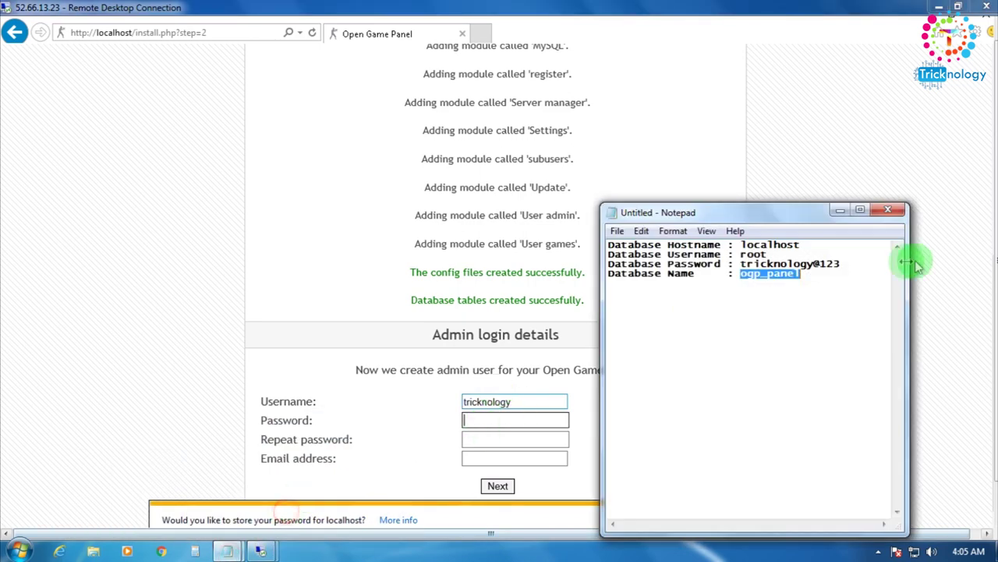
drag(844, 264, 724, 264)
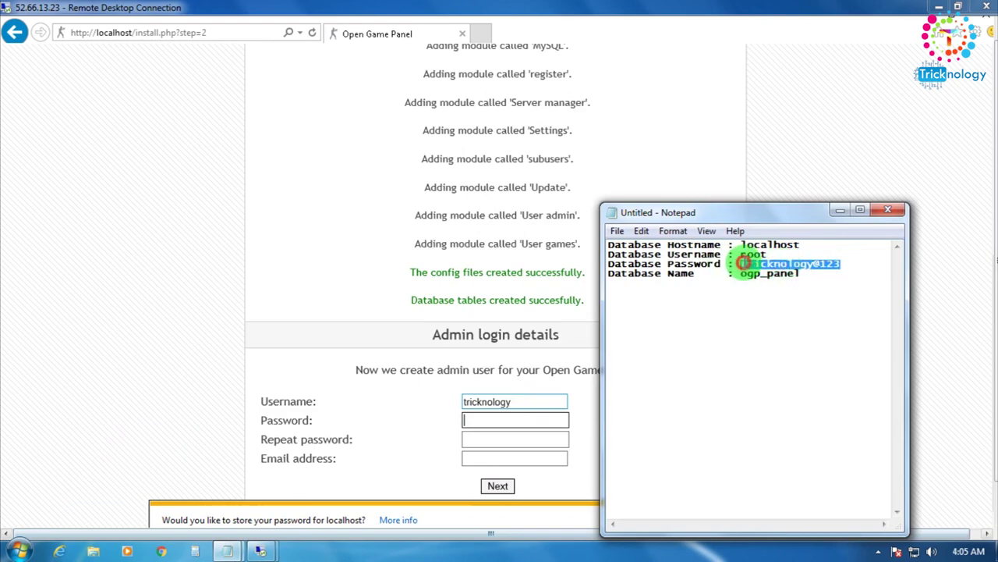
drag(619, 379, 741, 262)
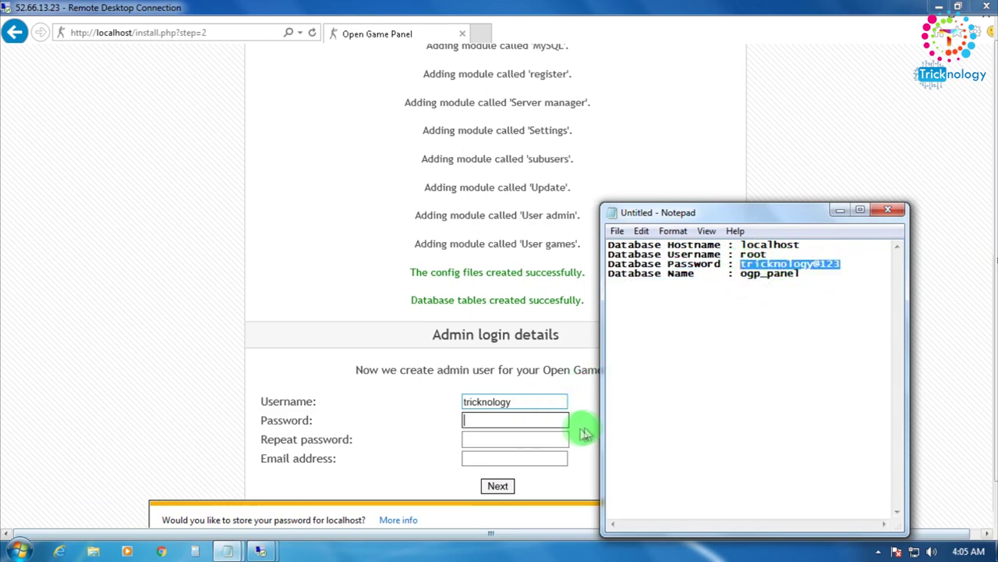
click(533, 420)
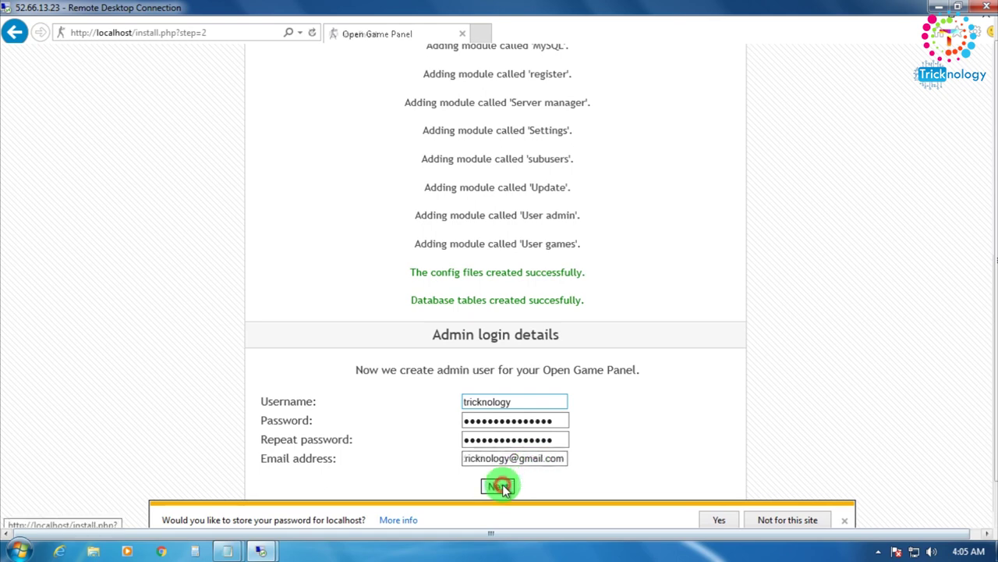
Submit the admin login details and confirm setup completed successfully
click(499, 486)
drag(311, 92, 616, 167)
click(780, 145)
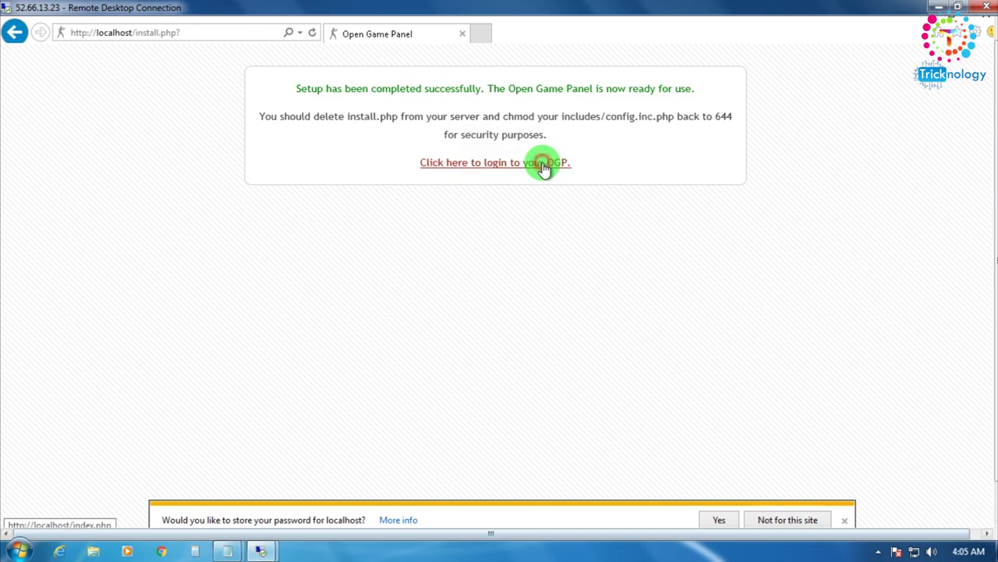
Open the OGP Control Panel Login page and minimise Internet Explorer
click(543, 165)
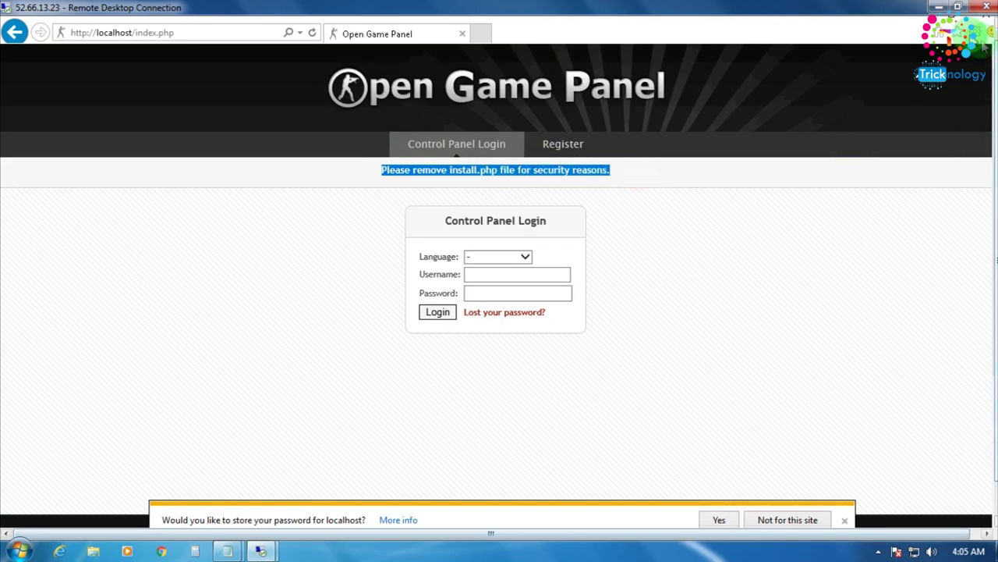
click(945, 31)
Open File Explorer and navigate to C:\OGP64\srv\www\htdocs
click(939, 28)
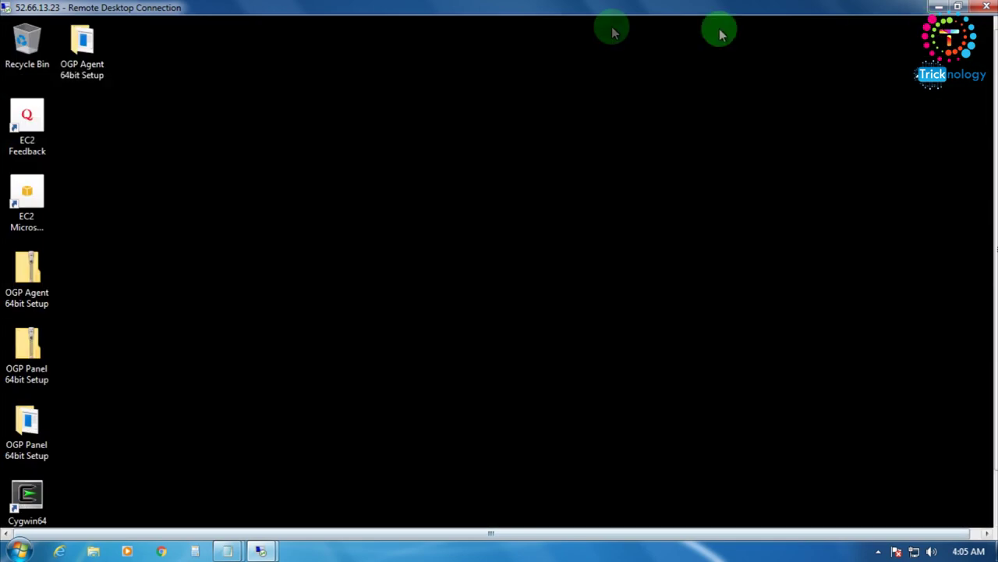
click(39, 67)
double_click(39, 67)
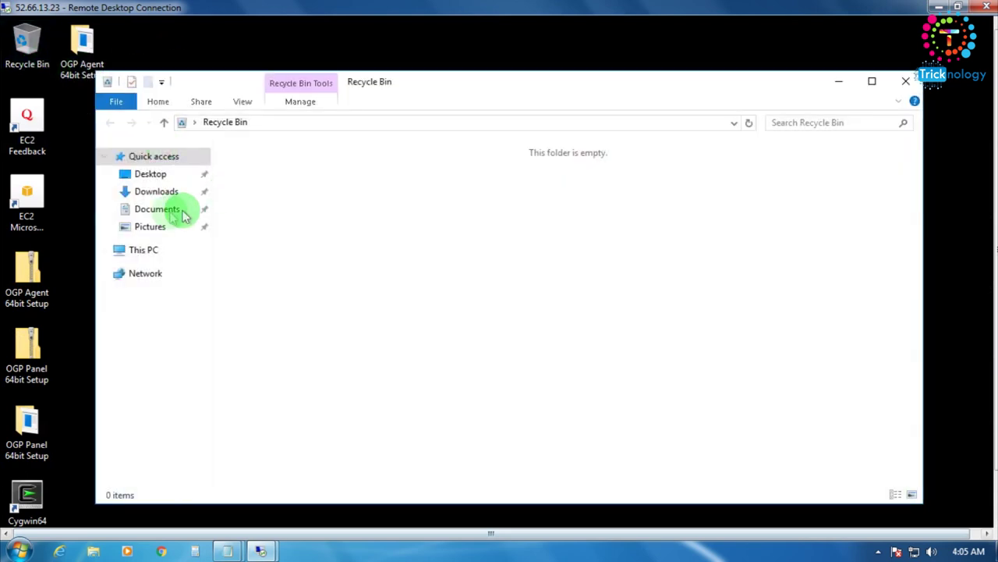
click(141, 249)
click(310, 291)
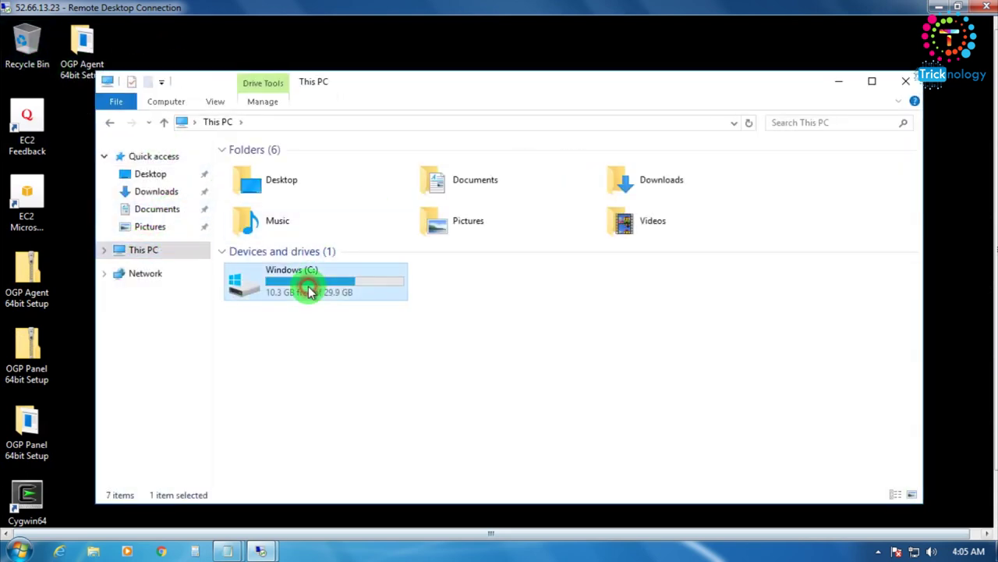
double_click(309, 290)
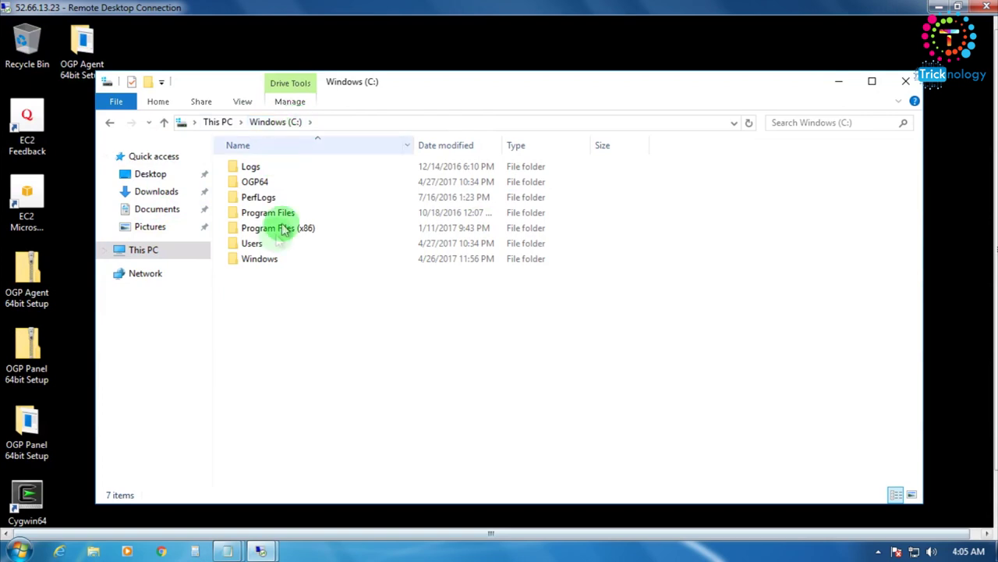
click(277, 182)
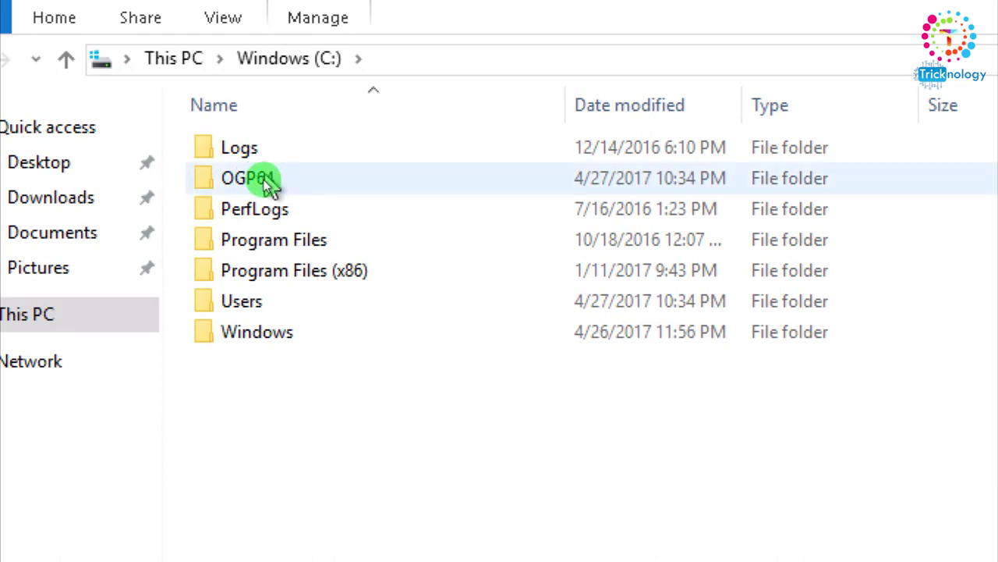
double_click(265, 181)
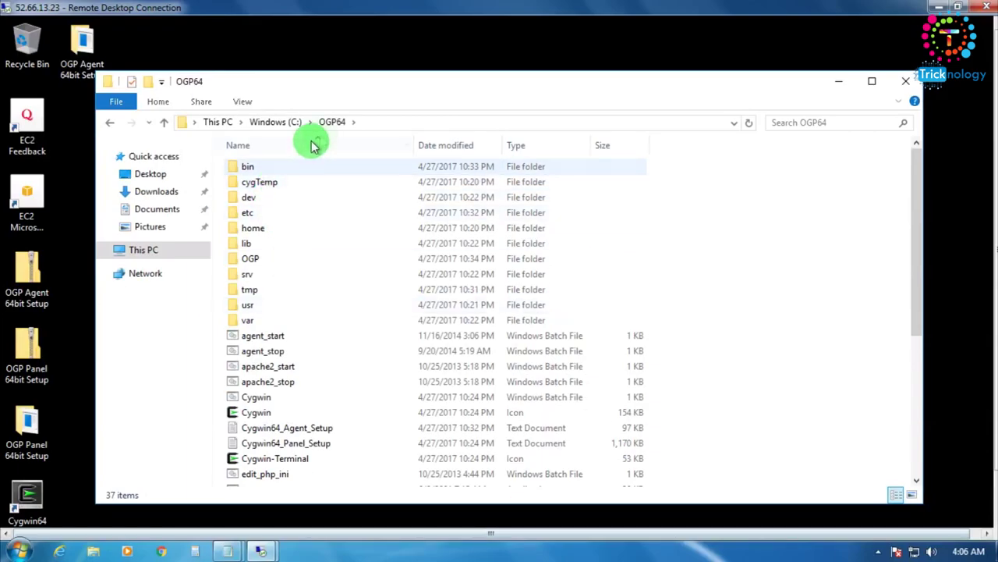
click(278, 279)
double_click(278, 279)
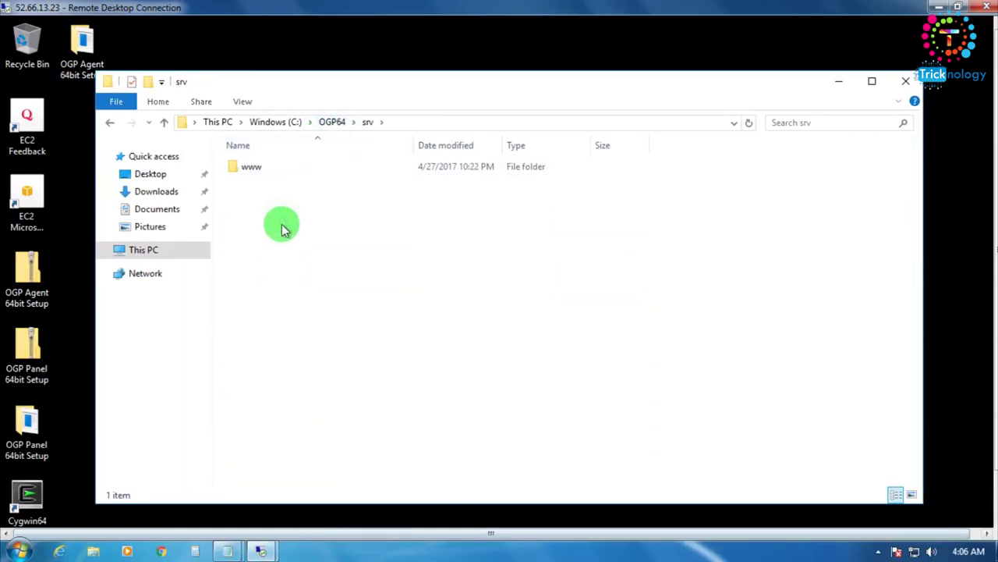
click(107, 124)
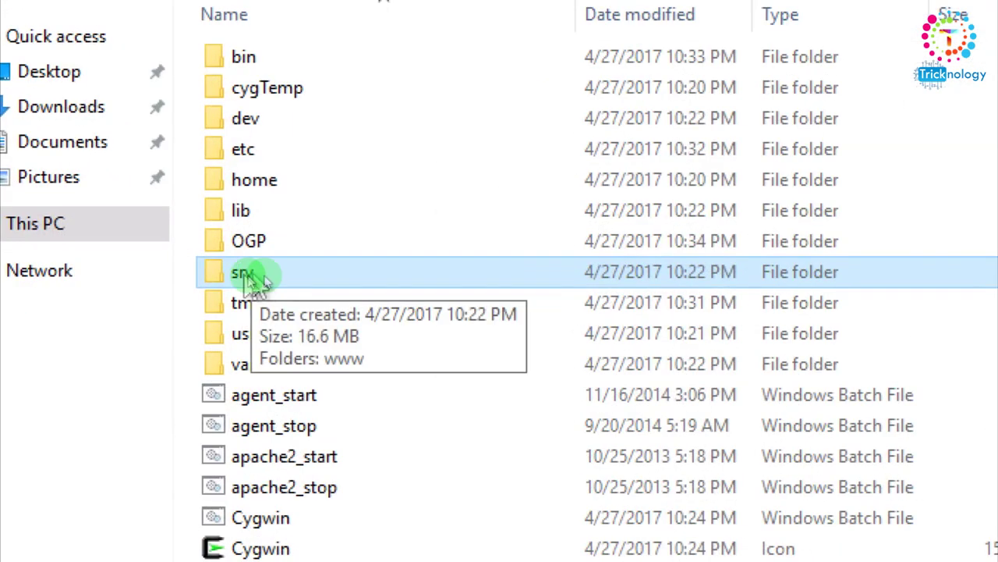
double_click(254, 276)
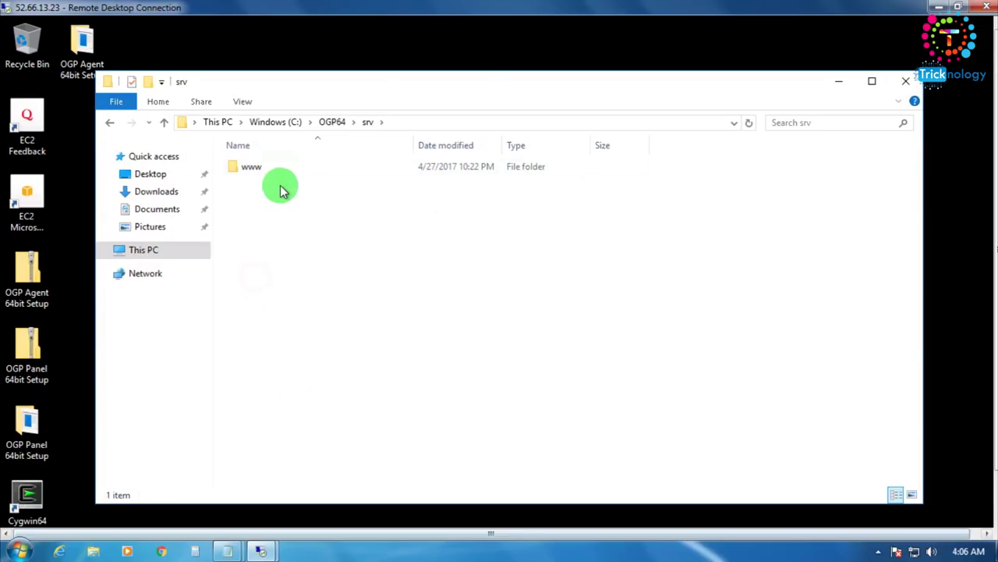
double_click(274, 170)
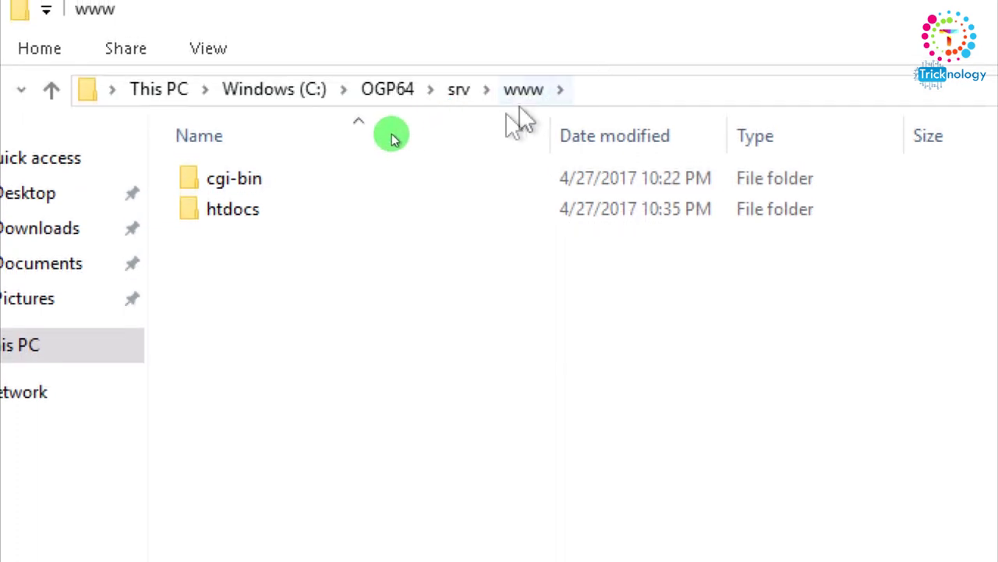
click(251, 184)
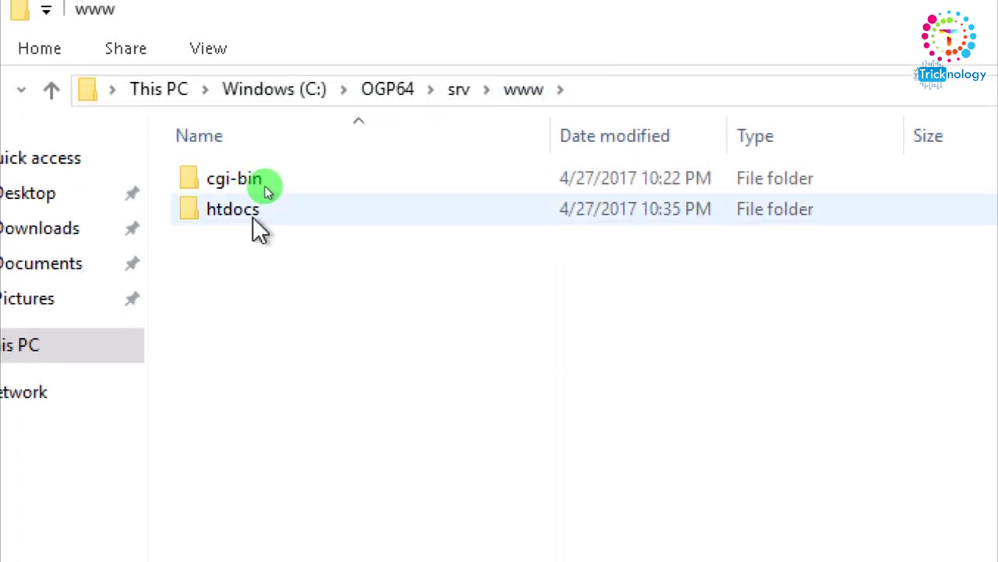
click(249, 218)
double_click(248, 218)
Delete install.php, cancelling the permanent delete in favour of a normal delete
click(259, 320)
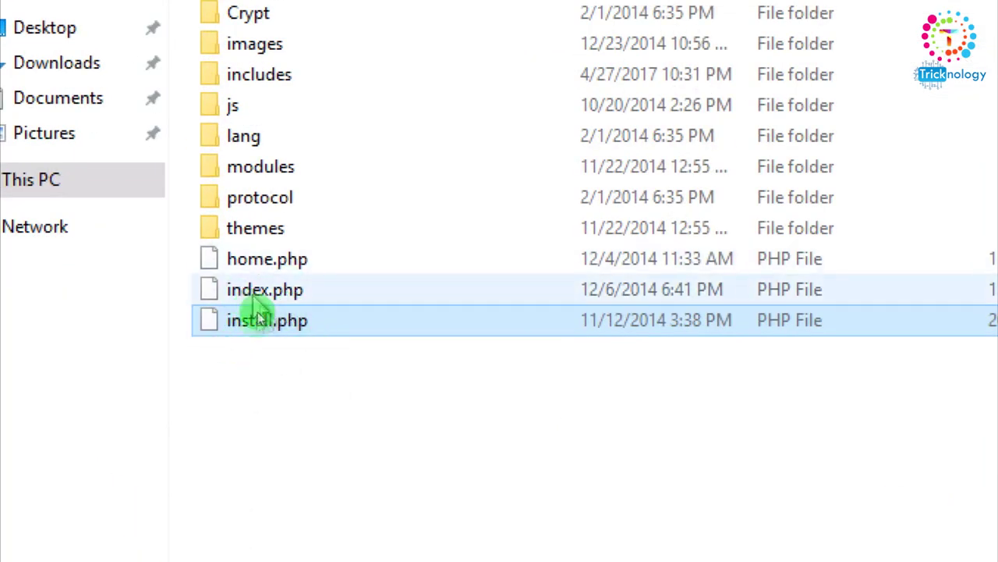
key(shift+Delete)
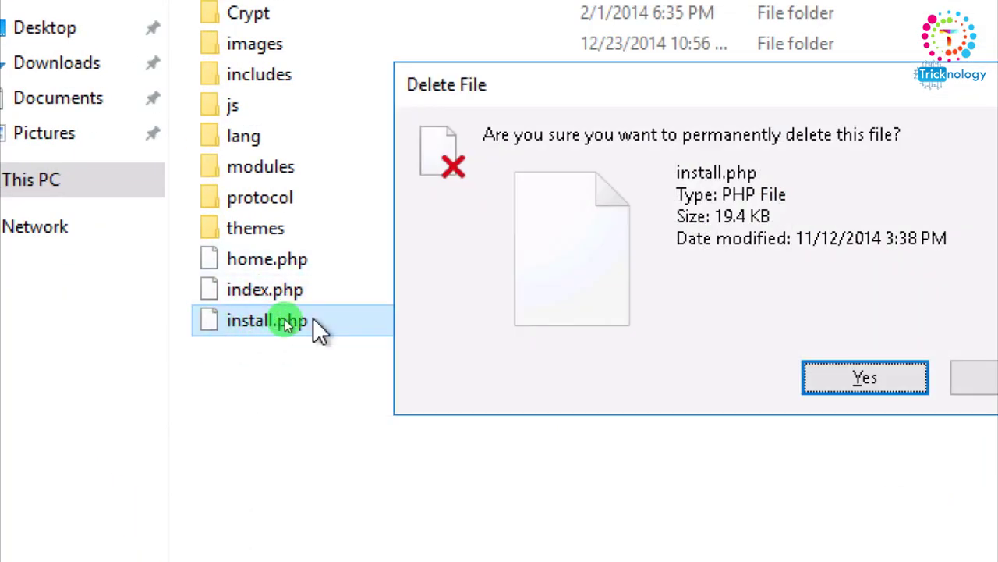
click(975, 377)
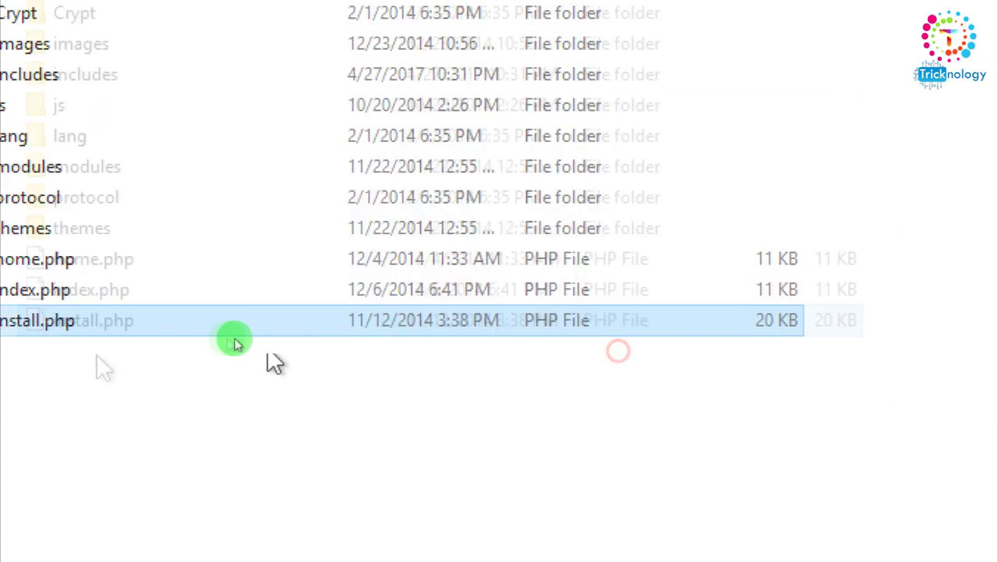
key(Delete)
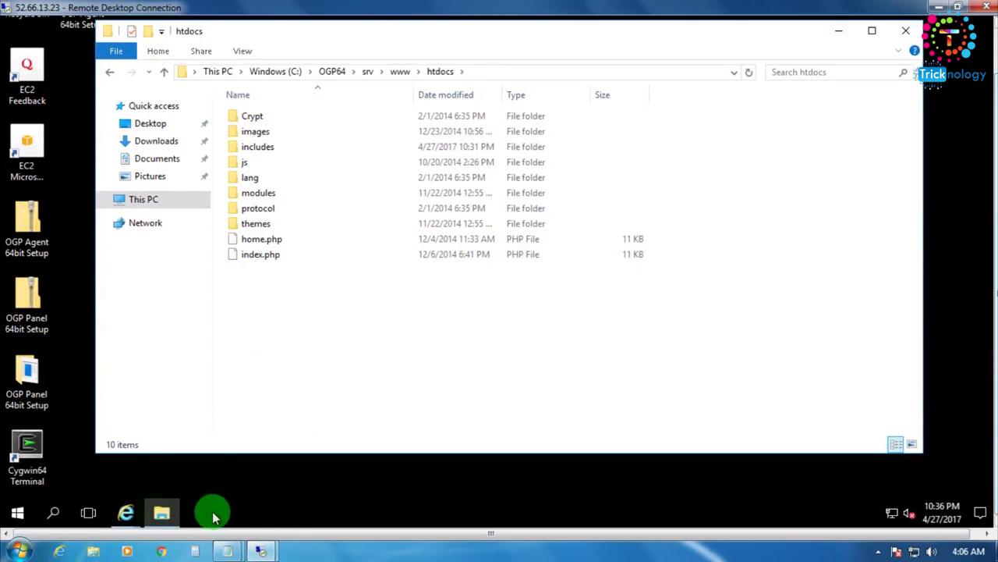
Refresh the login page to clear the install.php warning and log in as admin
mouse_move(144, 512)
click(586, 434)
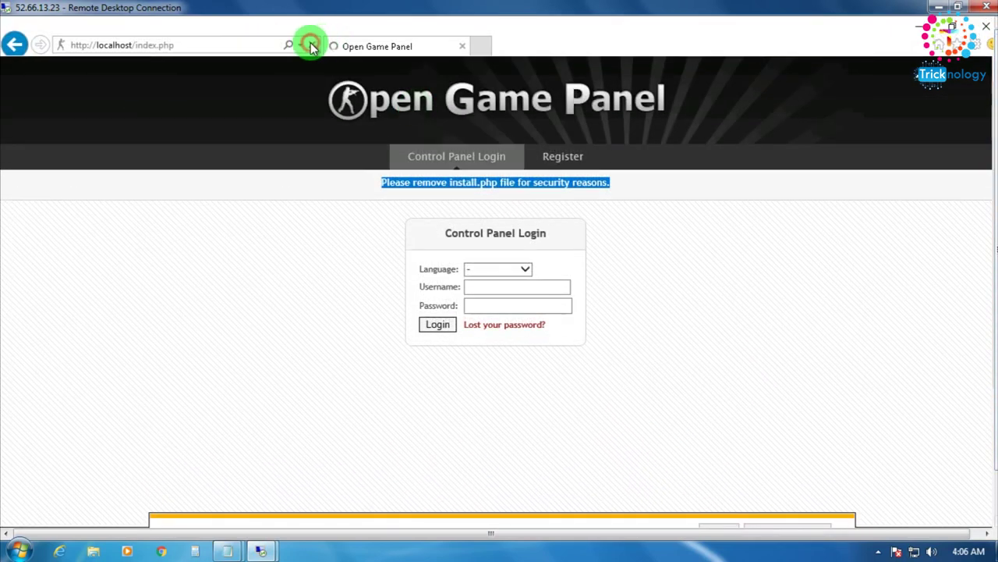
click(310, 46)
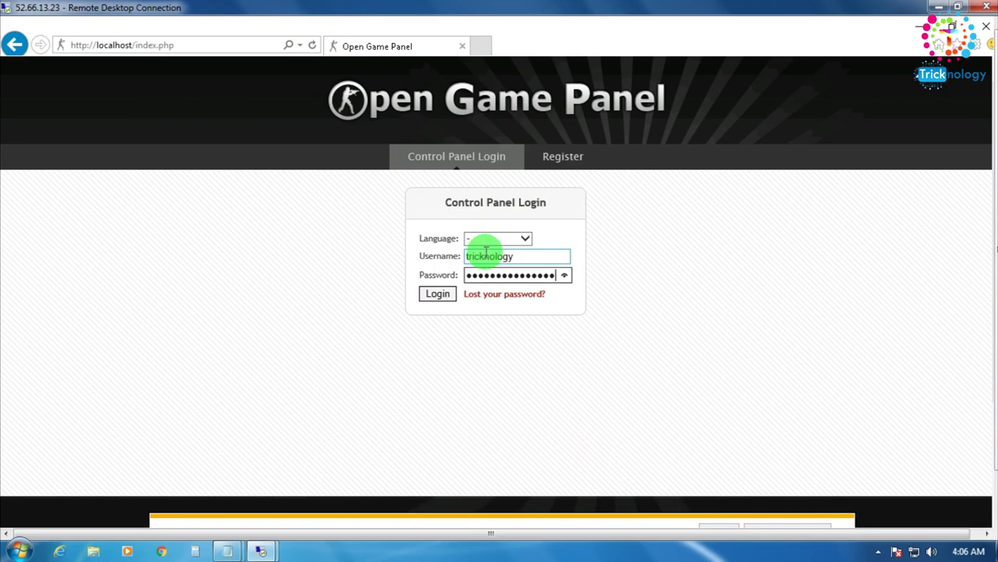
click(439, 293)
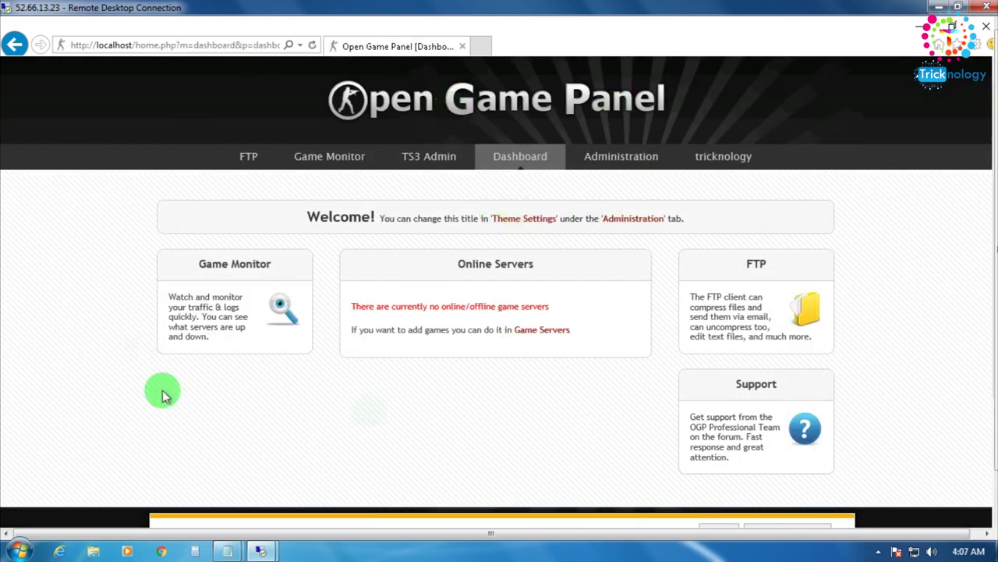
Open Administration > Update Panel and review its sourceforge error message
scroll(360, 372, down, 3)
scroll(359, 372, up, 3)
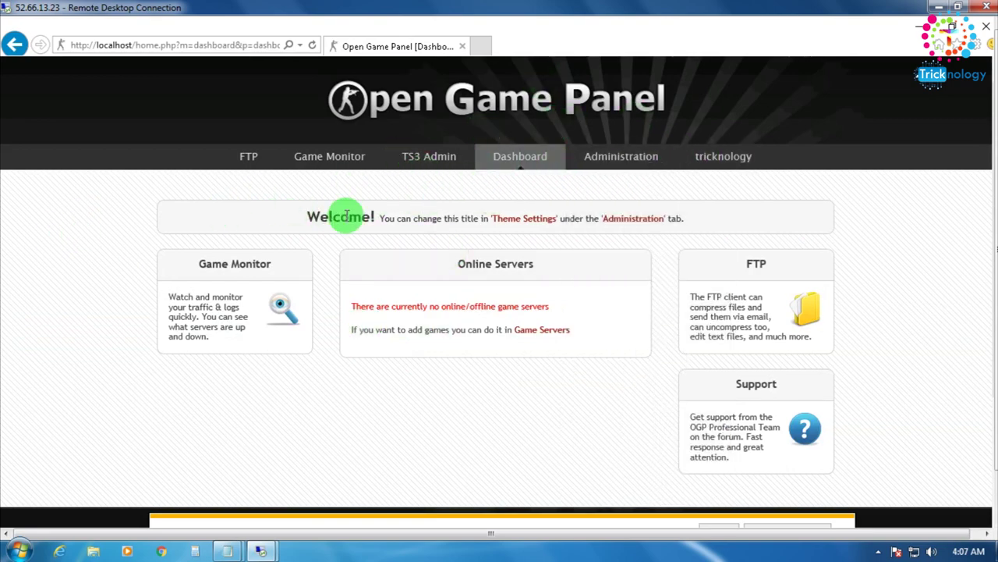
mouse_move(613, 172)
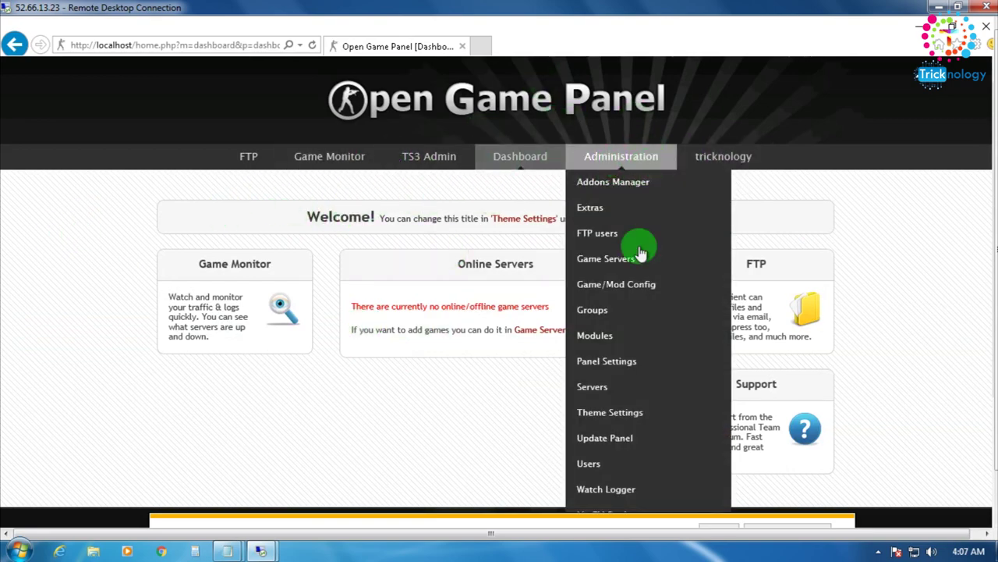
scroll(647, 351, down, 3)
scroll(653, 351, up, 1)
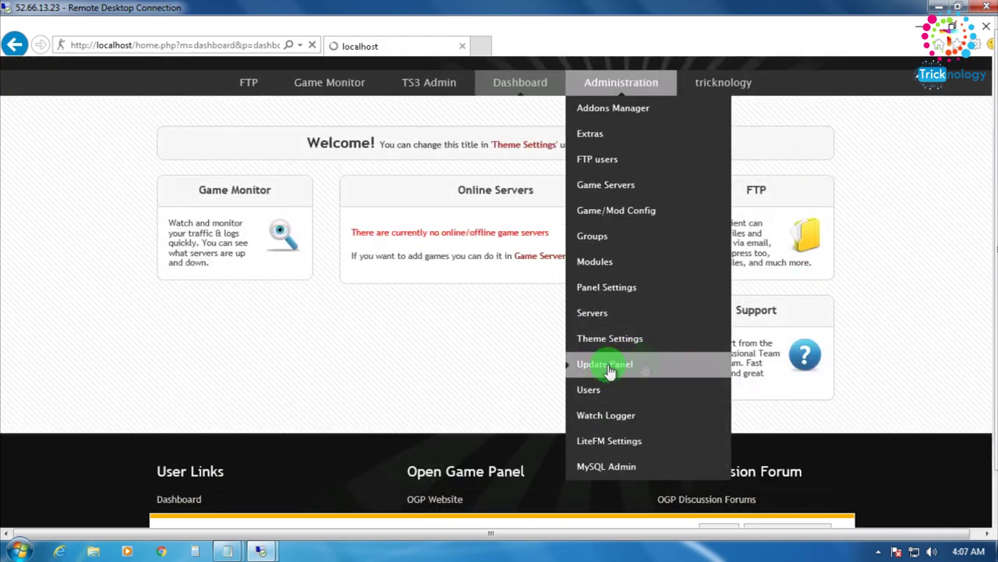
click(645, 368)
drag(177, 286, 423, 292)
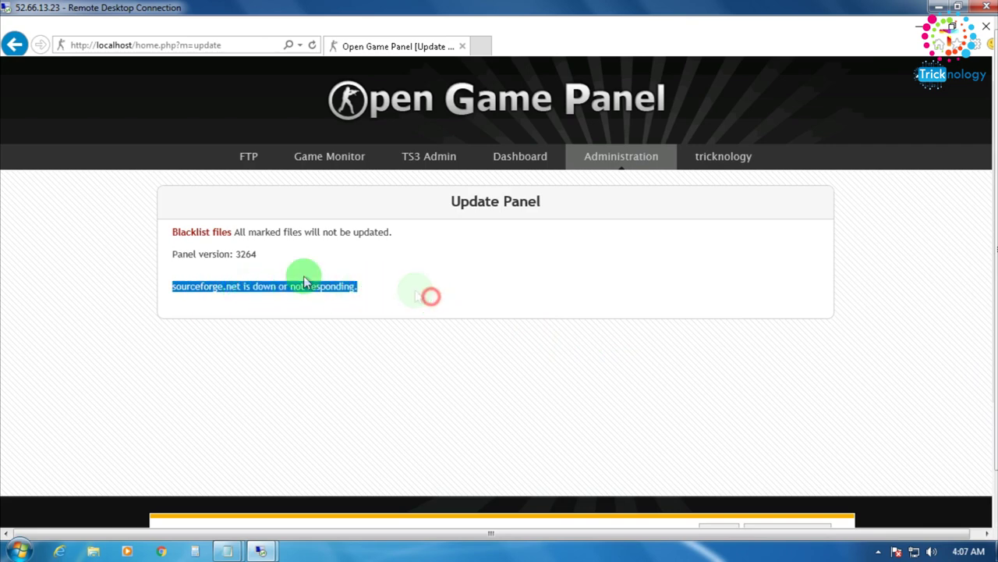
click(222, 279)
double_click(195, 285)
click(257, 289)
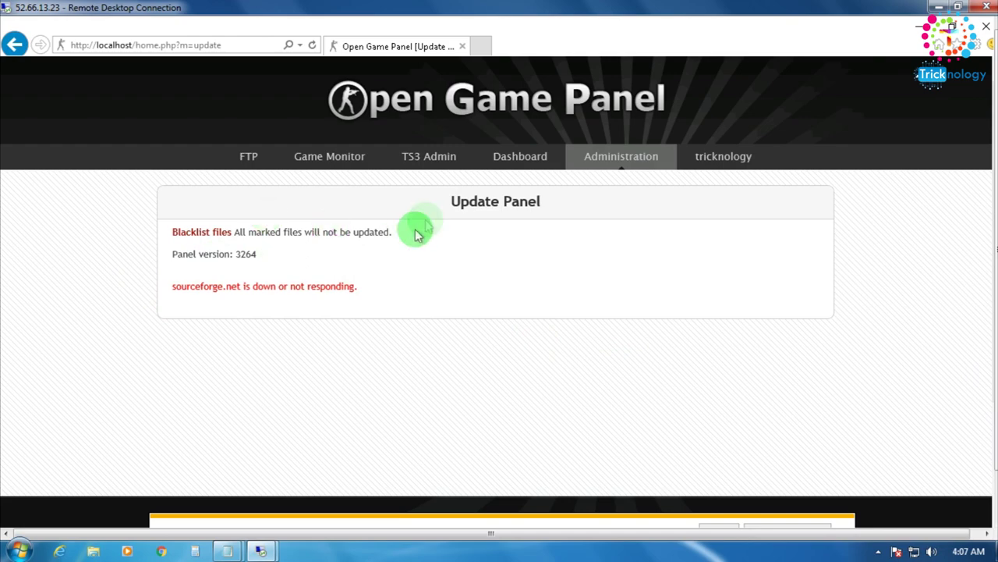
Open Administration > Game Servers, which lists no game servers yet
mouse_move(621, 160)
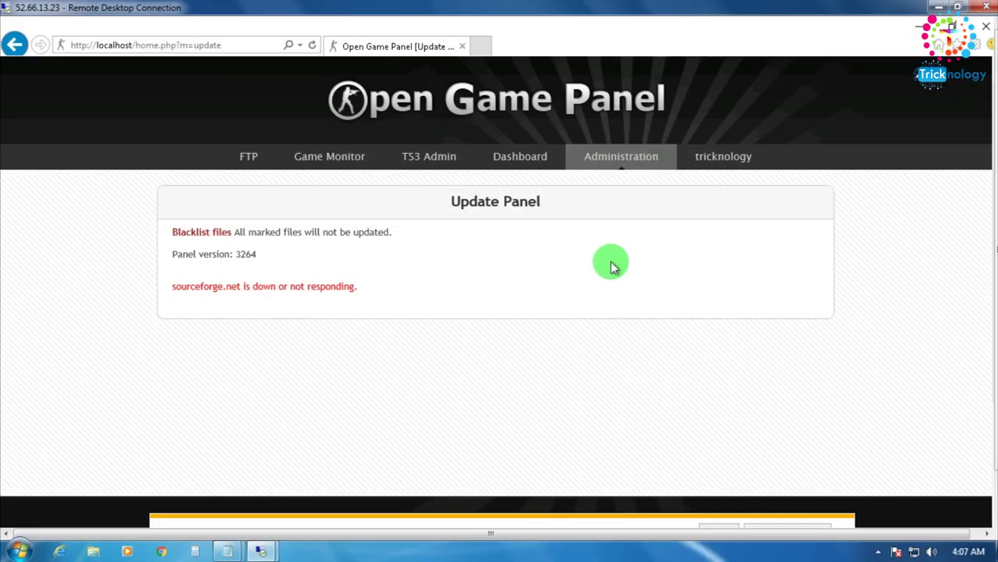
mouse_move(630, 164)
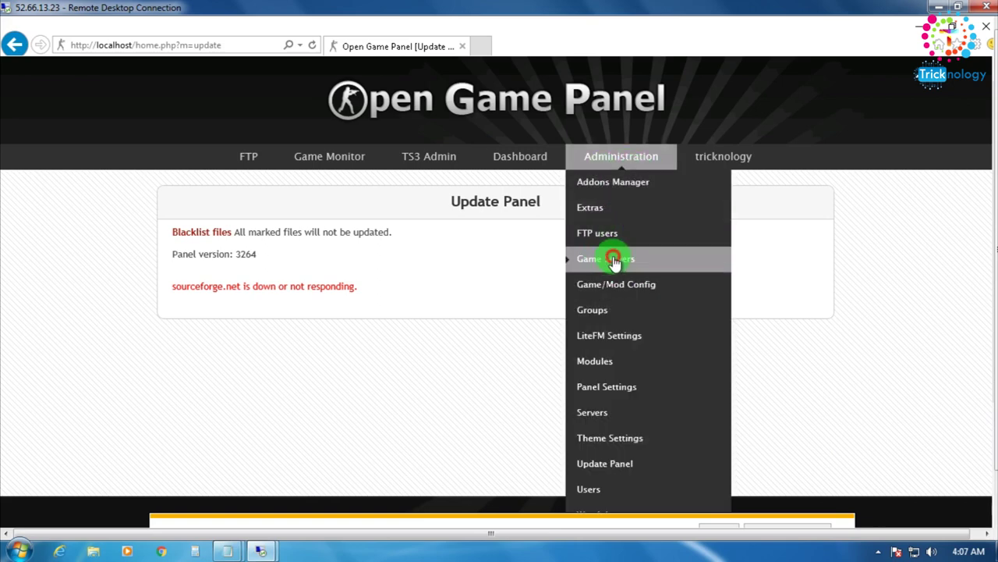
click(614, 261)
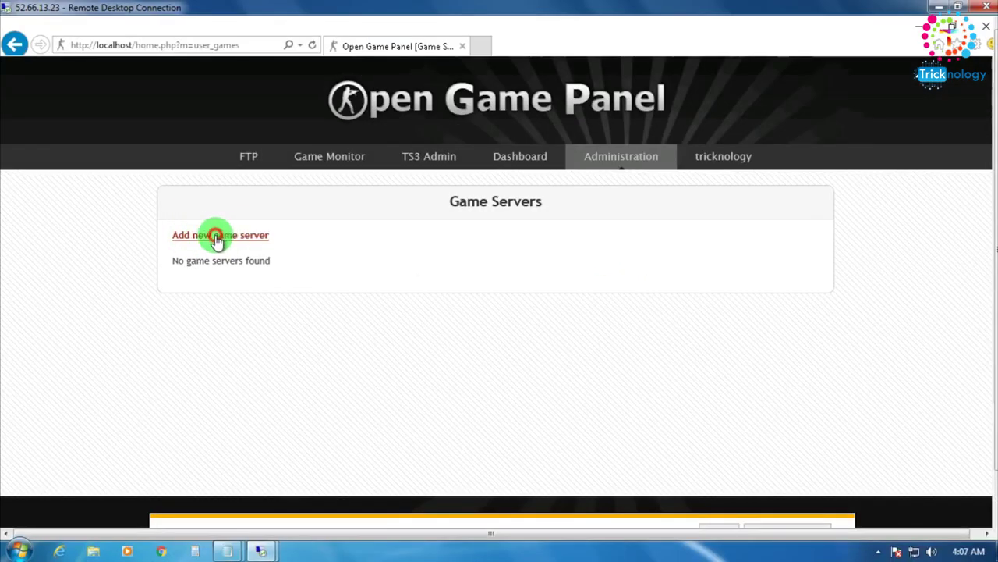
Open the Add New Remote Host form via Add new game server > Add a server
click(217, 237)
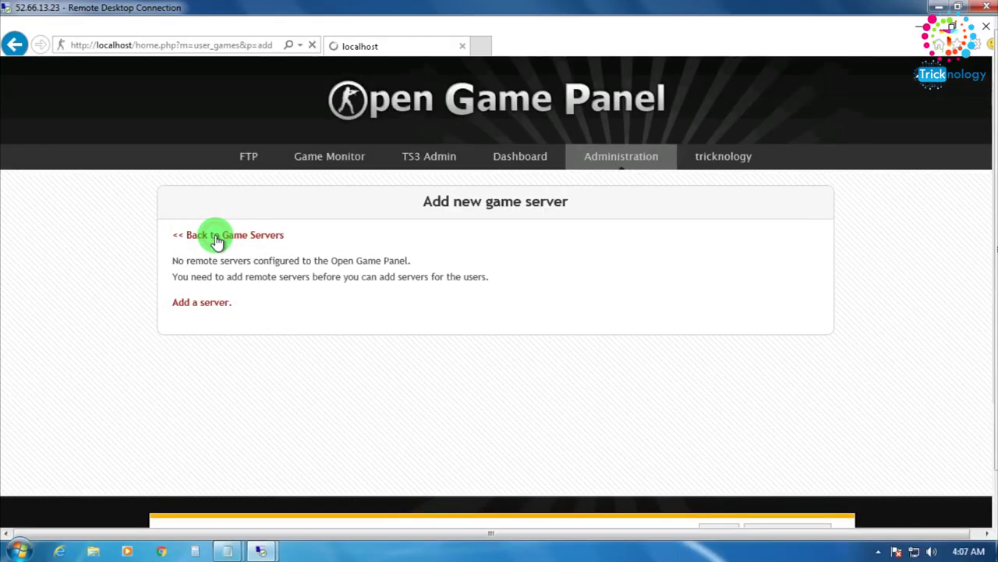
click(205, 303)
click(507, 255)
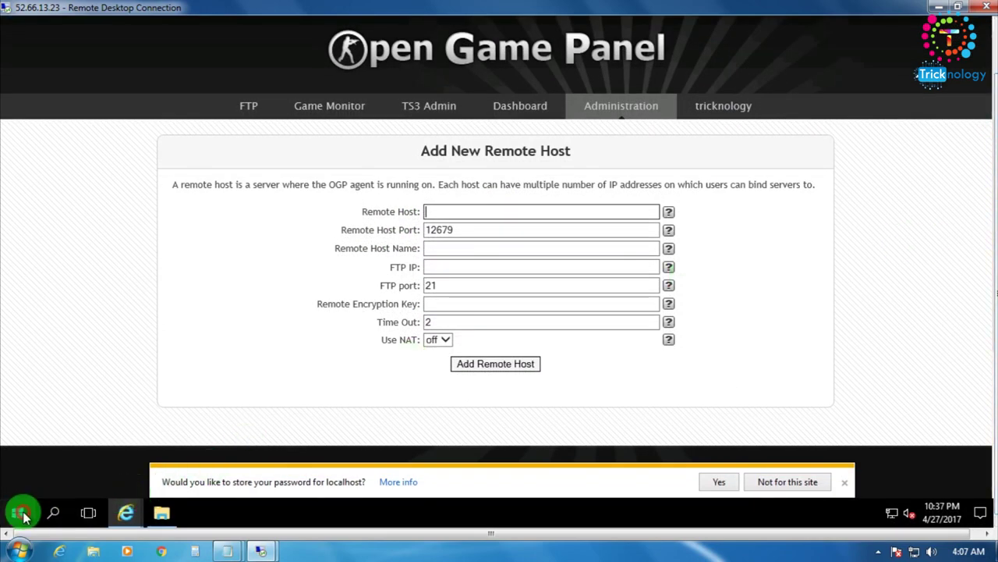
Search Windows from the Start menu for cmd
click(19, 514)
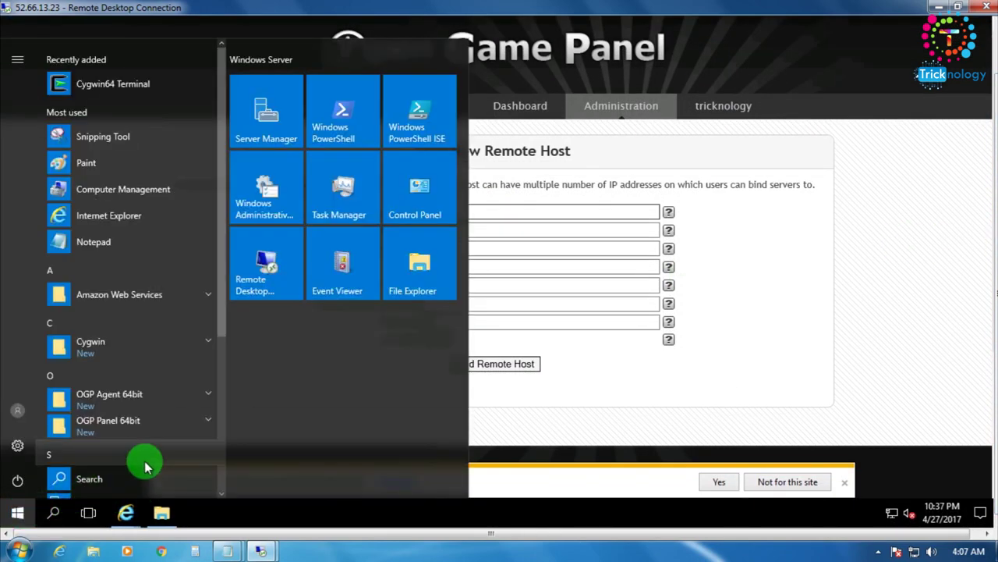
click(146, 466)
text(cmd)
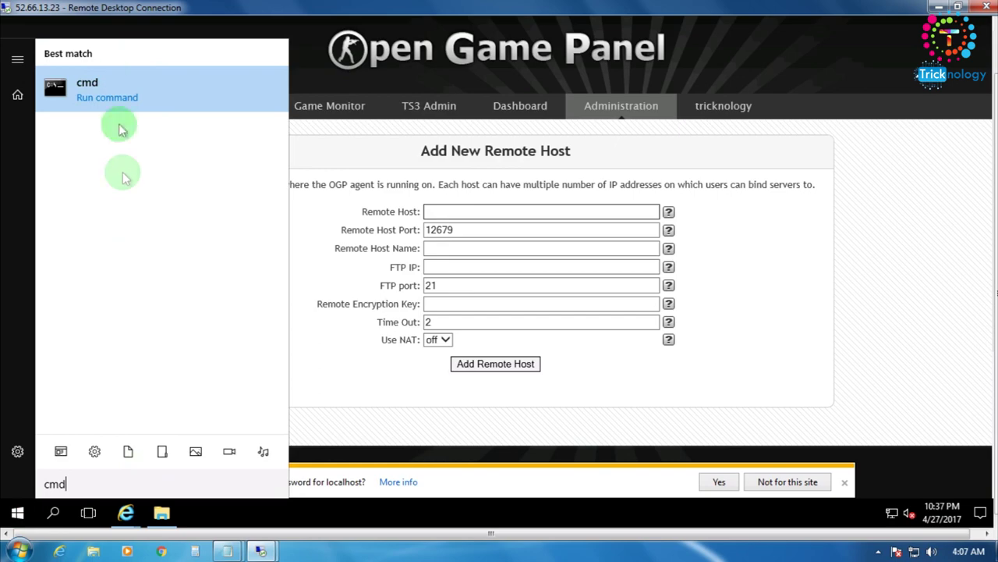
Launch Command Prompt and run ipconfig
click(110, 91)
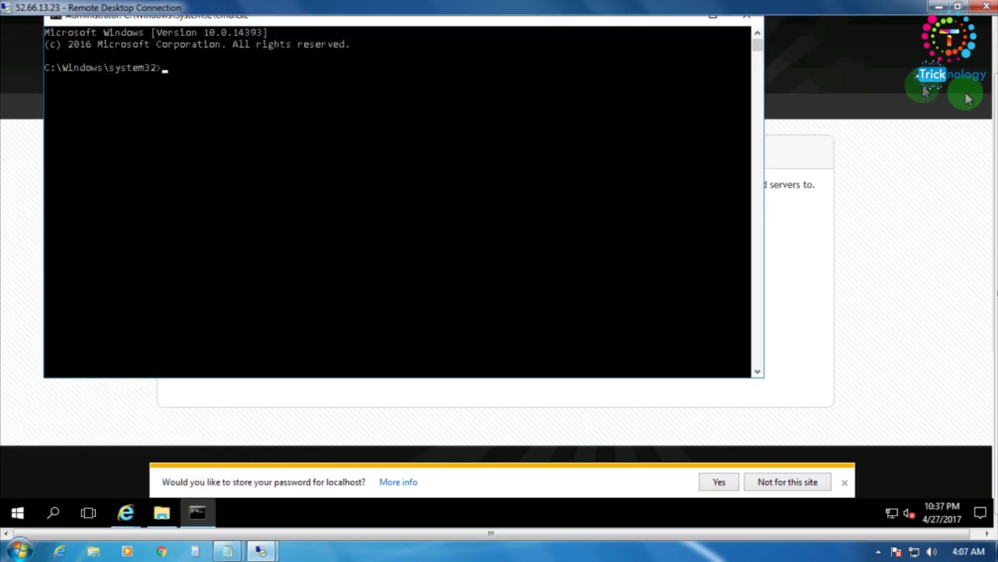
click(441, 164)
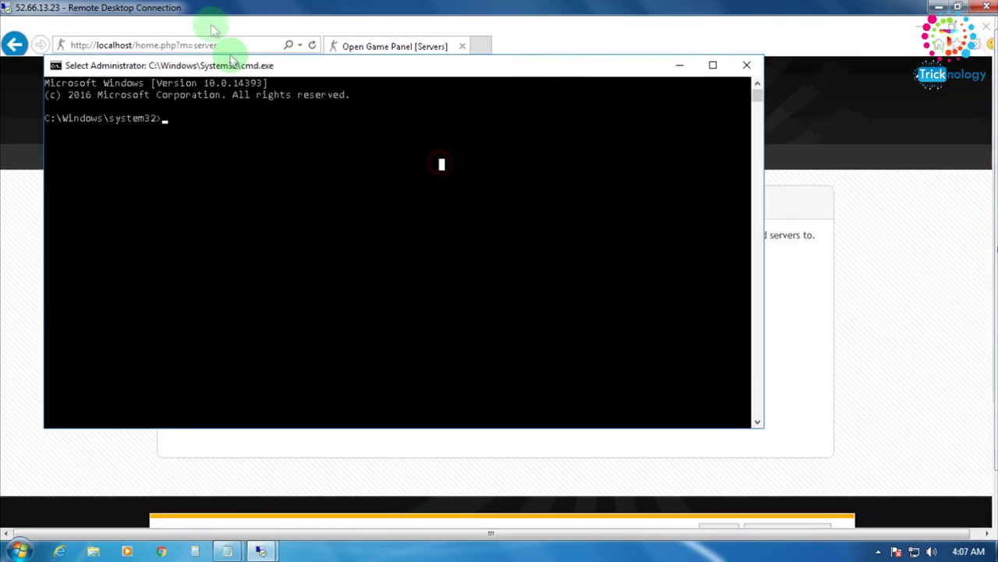
drag(480, 181, 558, 334)
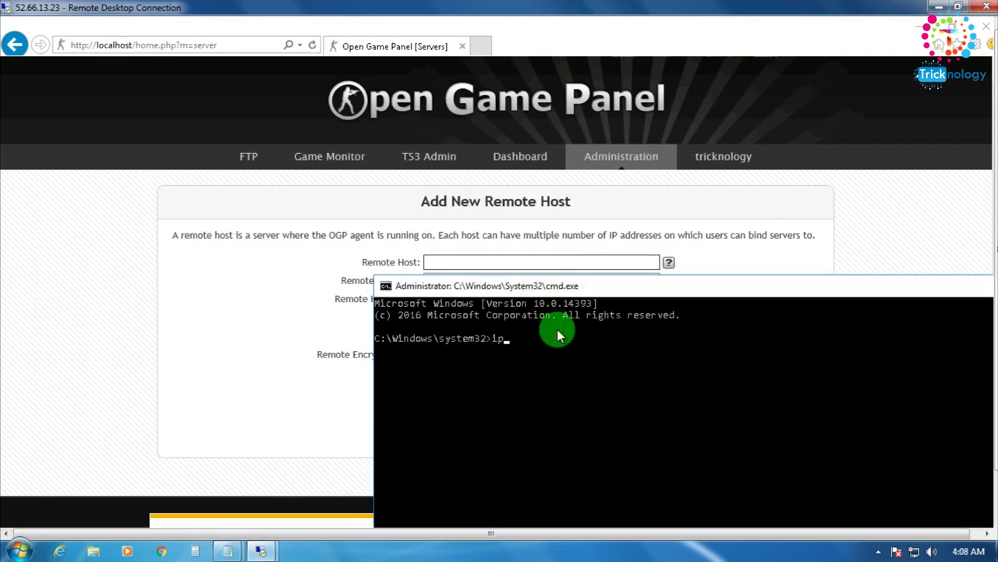
text(ipconfig)
key(Return)
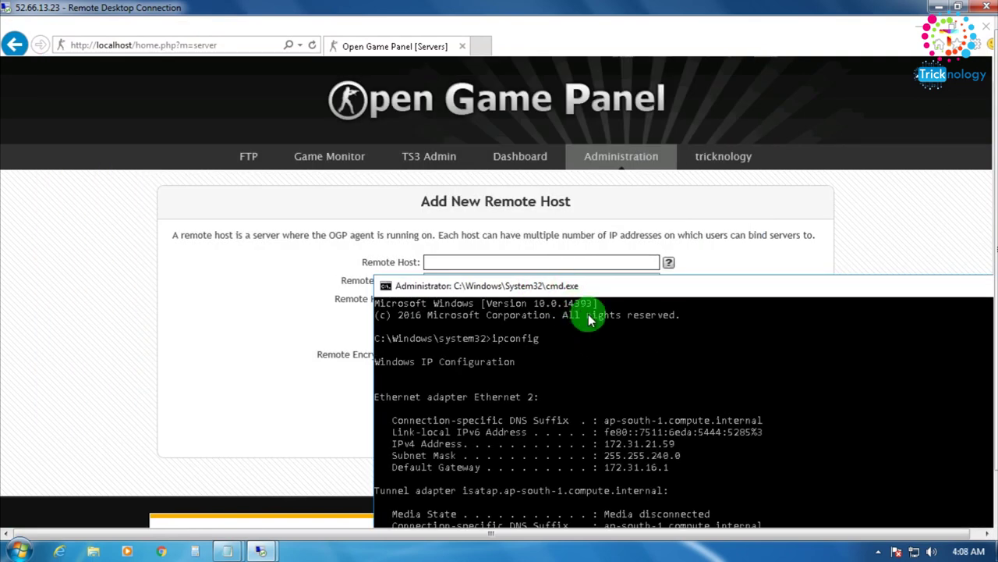
Mark and copy the IPv4 address 172.31.21.59, then return to the Remote Host field
right_click(684, 290)
mouse_move(750, 401)
click(834, 403)
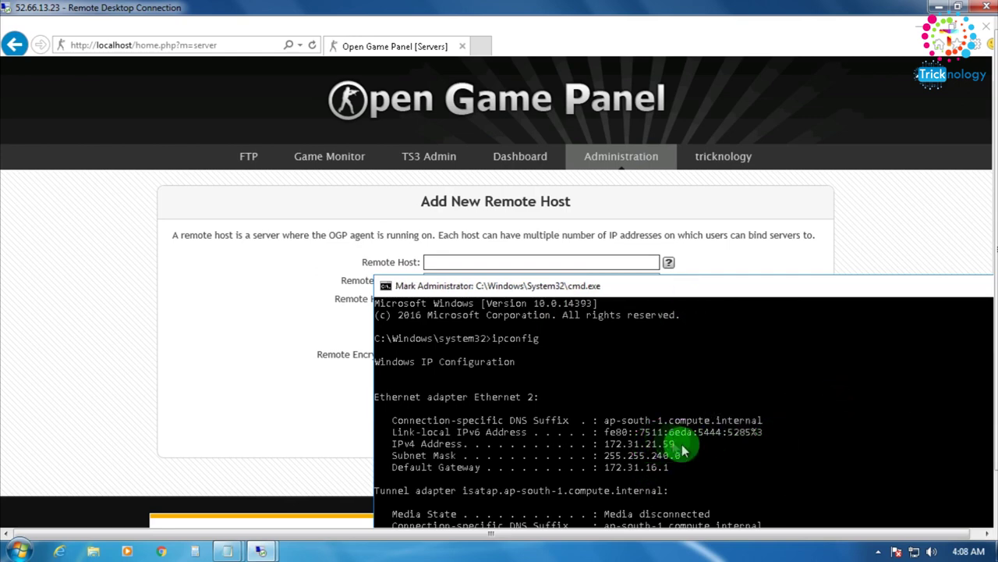
drag(684, 444, 616, 446)
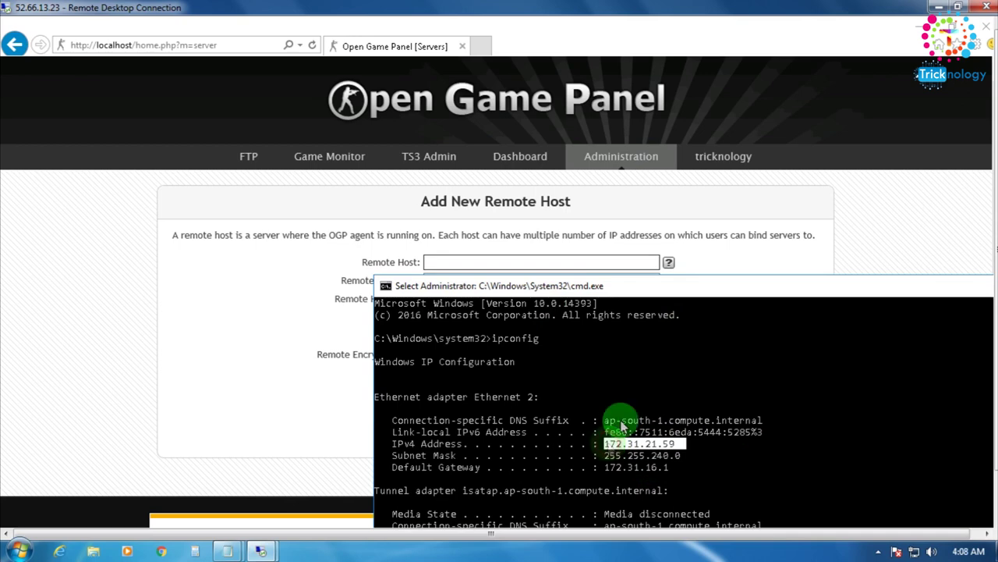
right_click(679, 290)
mouse_move(741, 409)
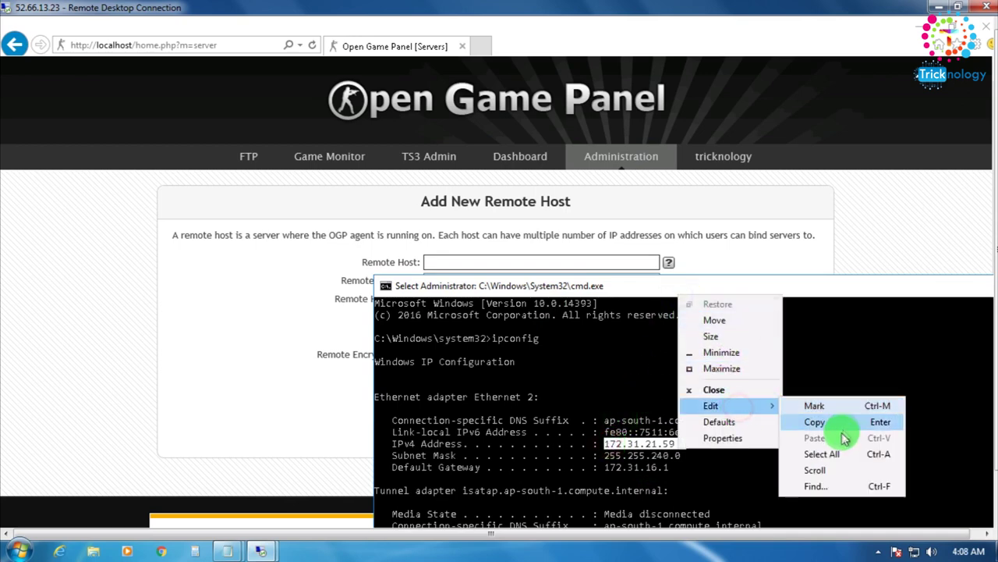
click(834, 422)
click(523, 260)
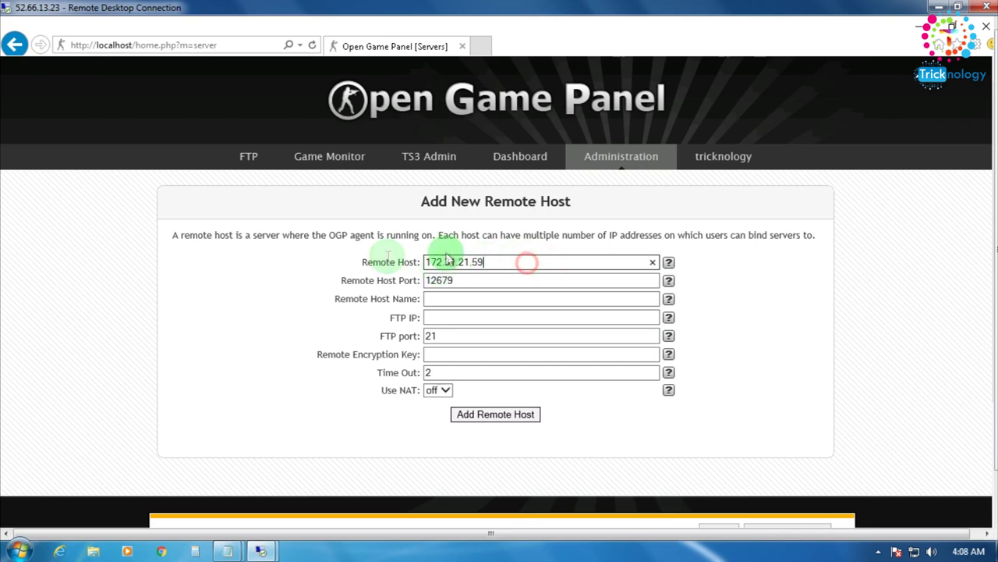
Set Remote Host Name to root, copied from the Notepad notes
click(493, 299)
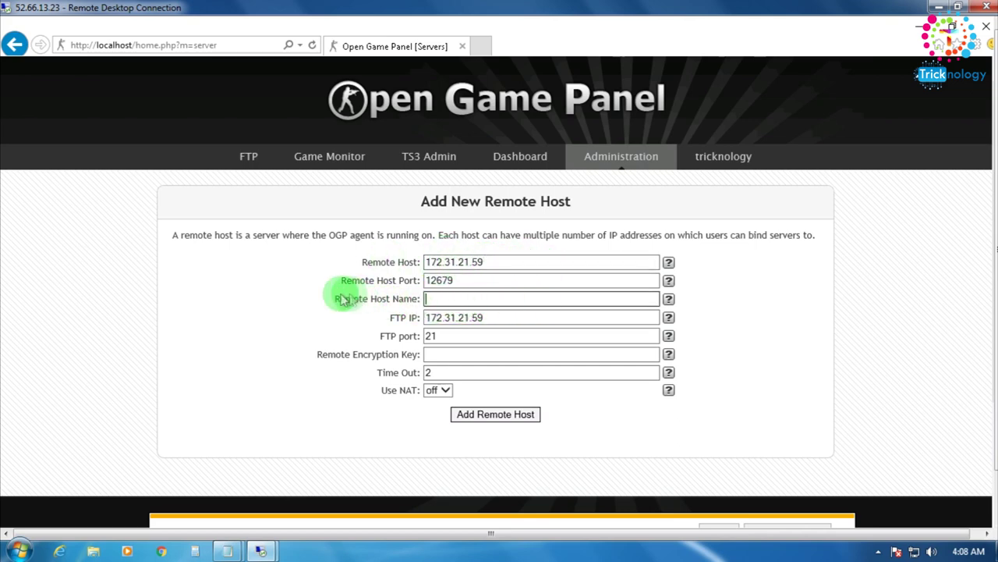
drag(331, 302, 455, 301)
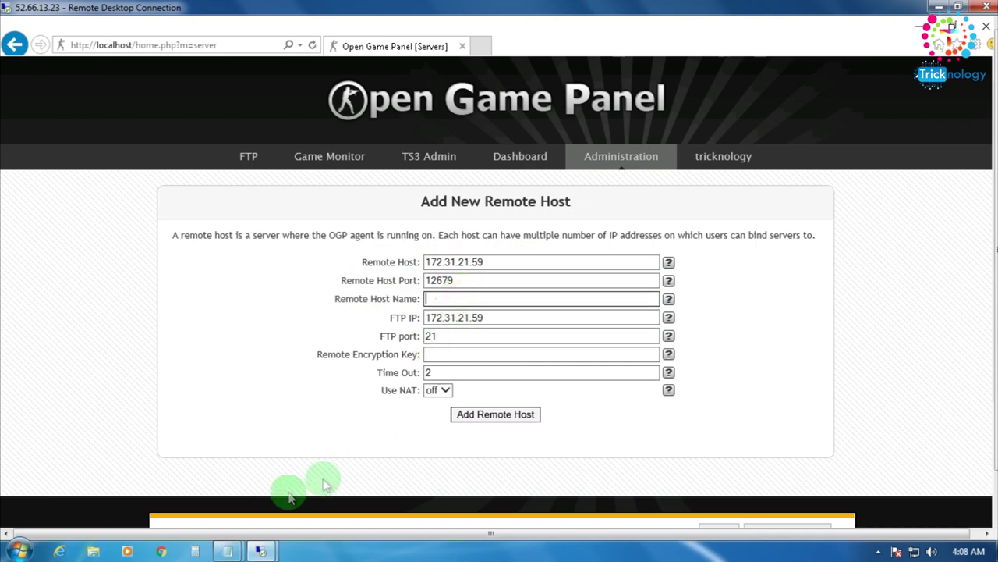
click(227, 551)
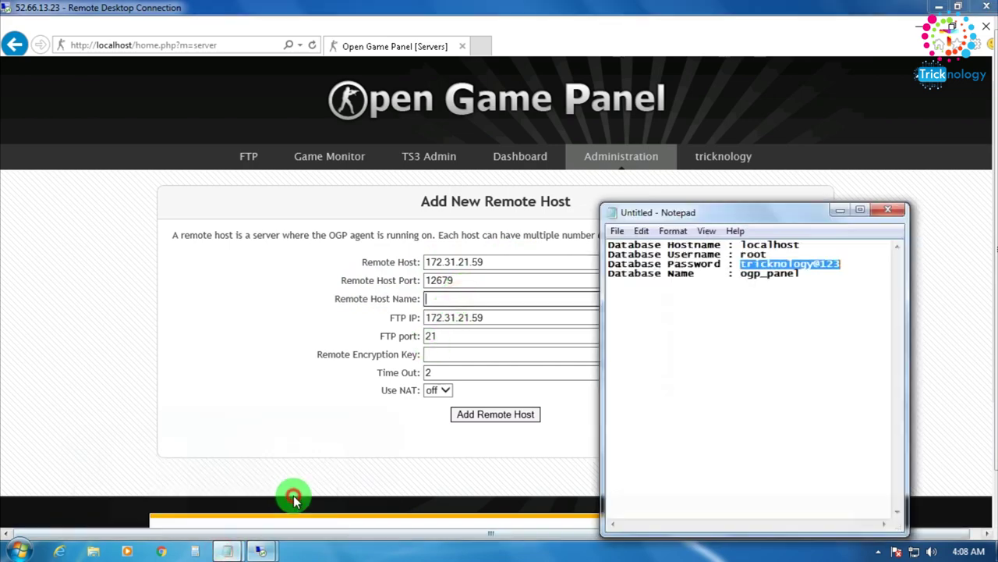
double_click(749, 254)
key(ctrl+c)
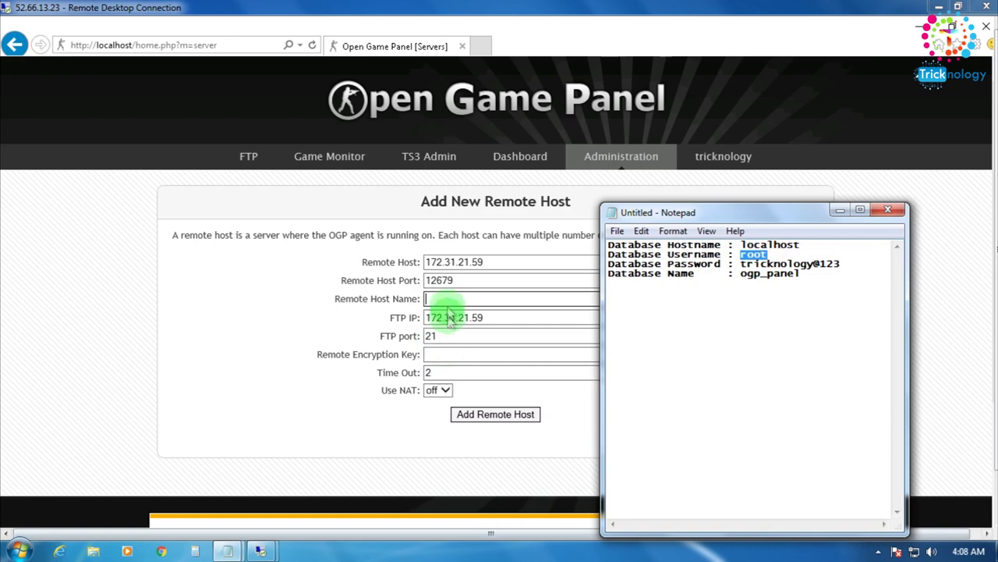
click(446, 299)
key(ctrl+v)
Paste the password from the notes as the Remote Encryption Key
click(469, 351)
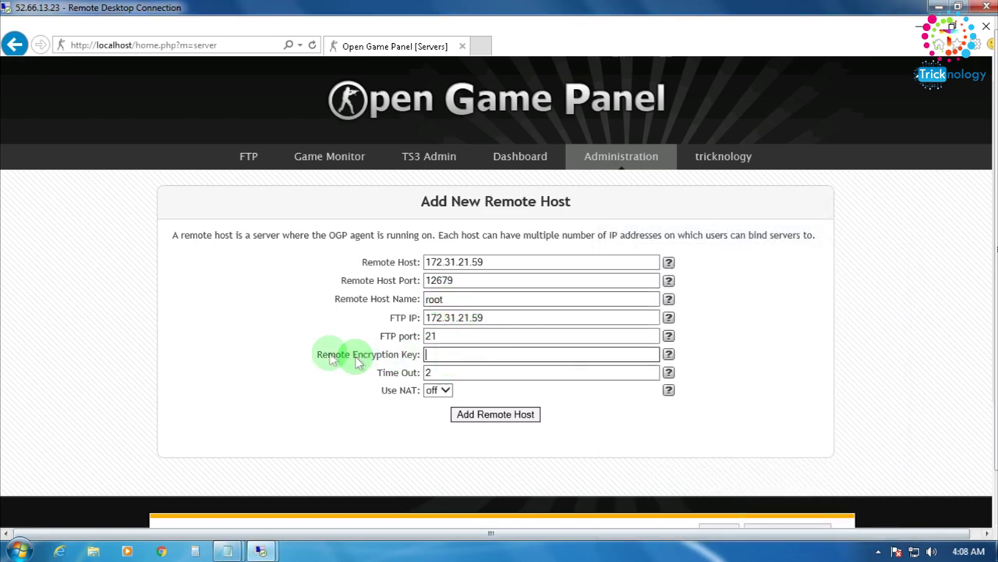
mouse_move(226, 551)
click(296, 475)
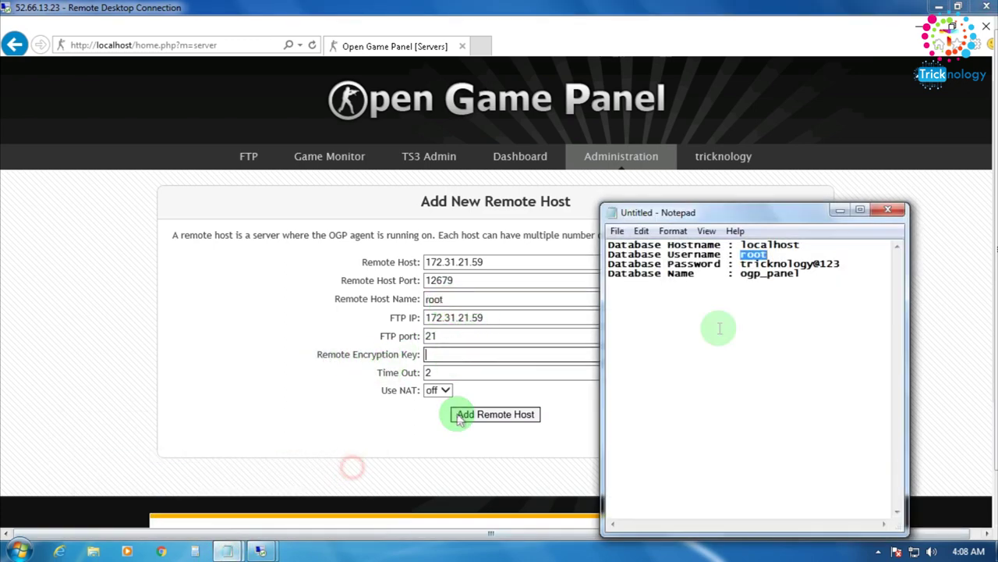
drag(836, 263, 740, 263)
key(ctrl+c)
click(479, 355)
key(ctrl+v)
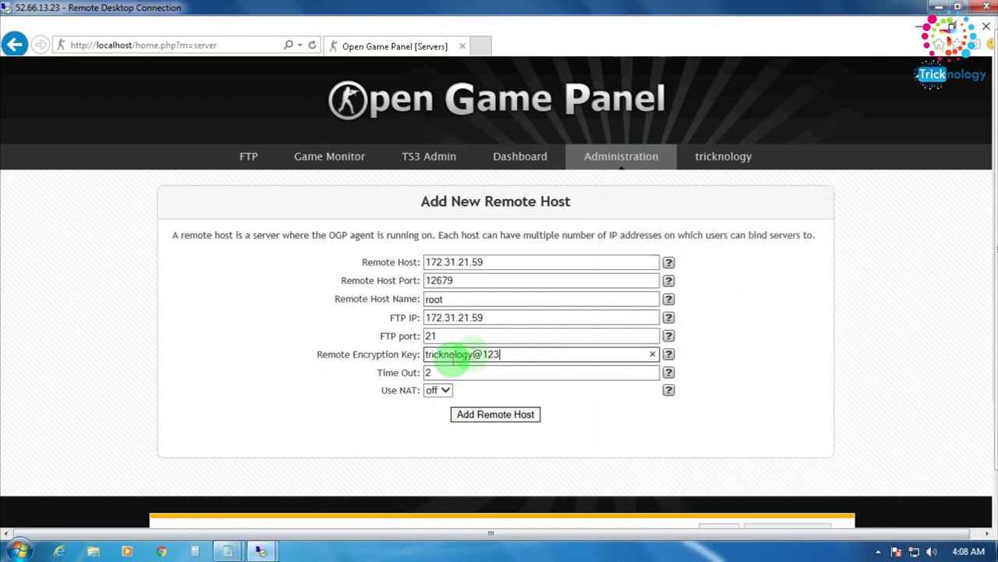
Turn Use NAT on and add the remote host
scroll(425, 335, down, 1)
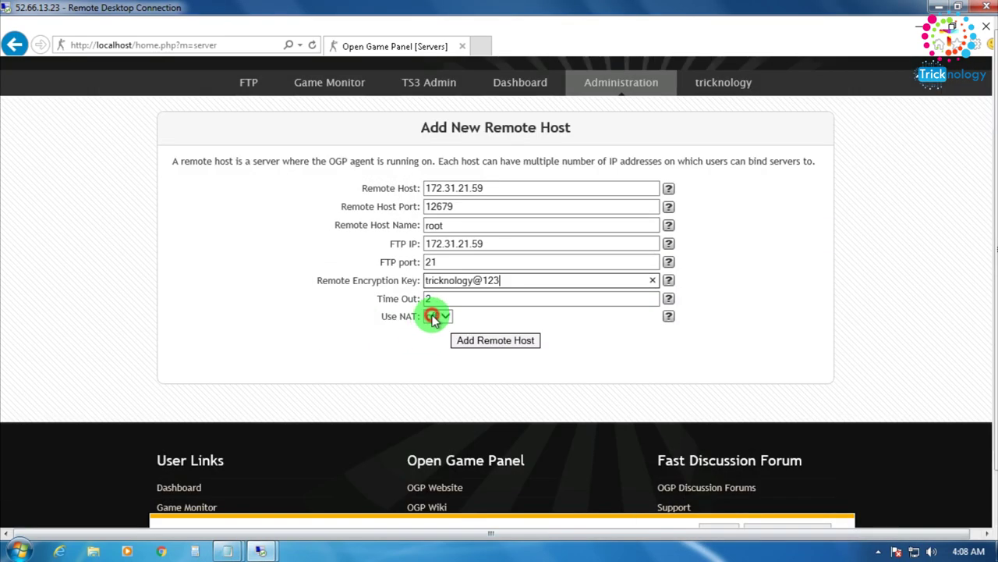
click(434, 319)
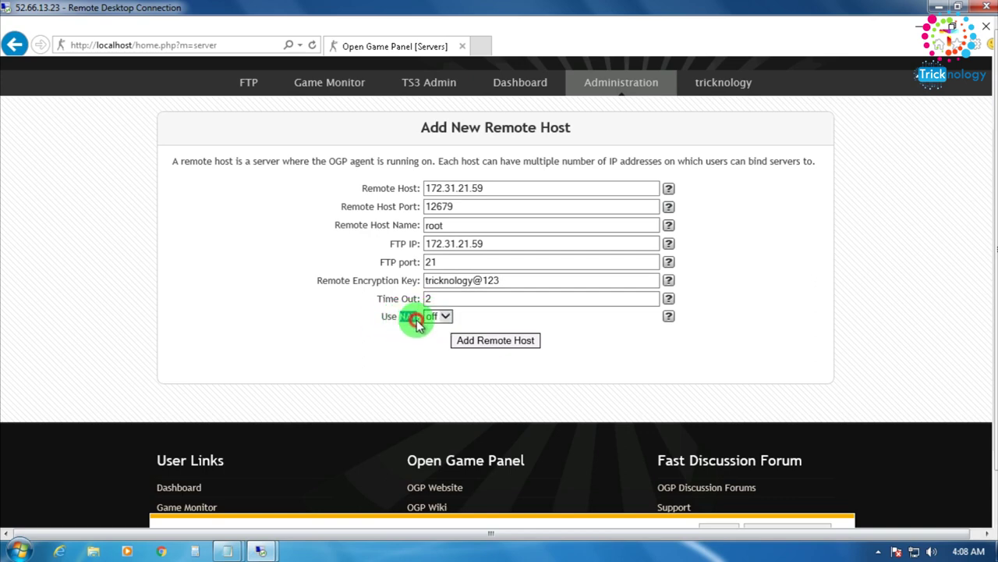
click(433, 327)
click(510, 341)
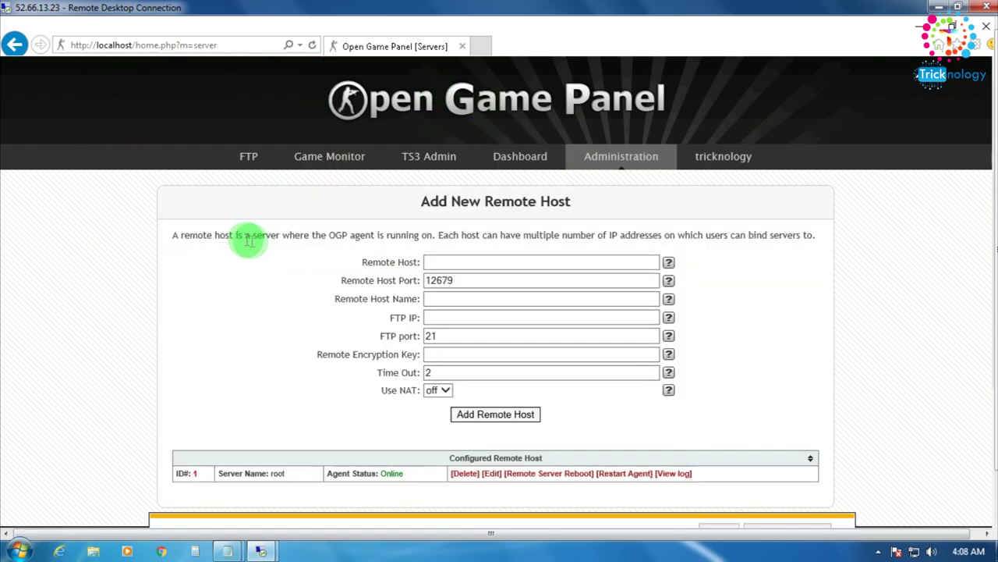
Select root's agent status, note 'agent is offline' in Notepad, and open File Explorer
scroll(323, 323, down, 2)
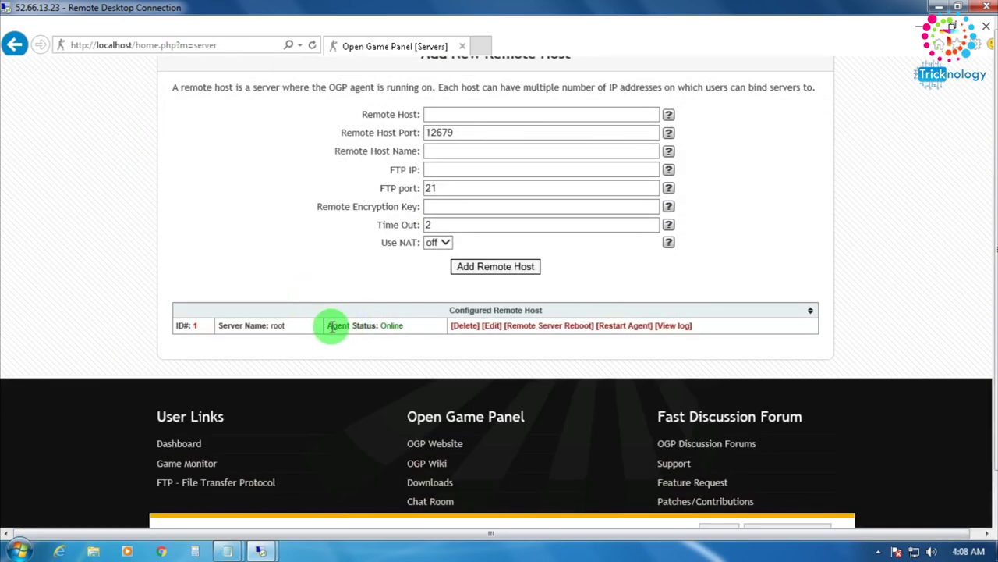
drag(407, 323, 281, 531)
click(227, 550)
click(294, 503)
click(819, 278)
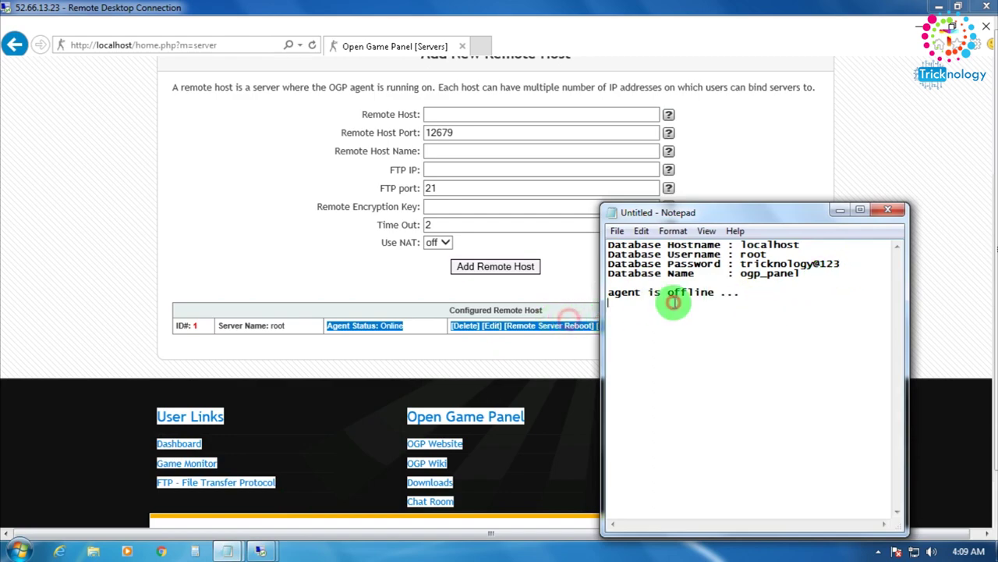
click(931, 205)
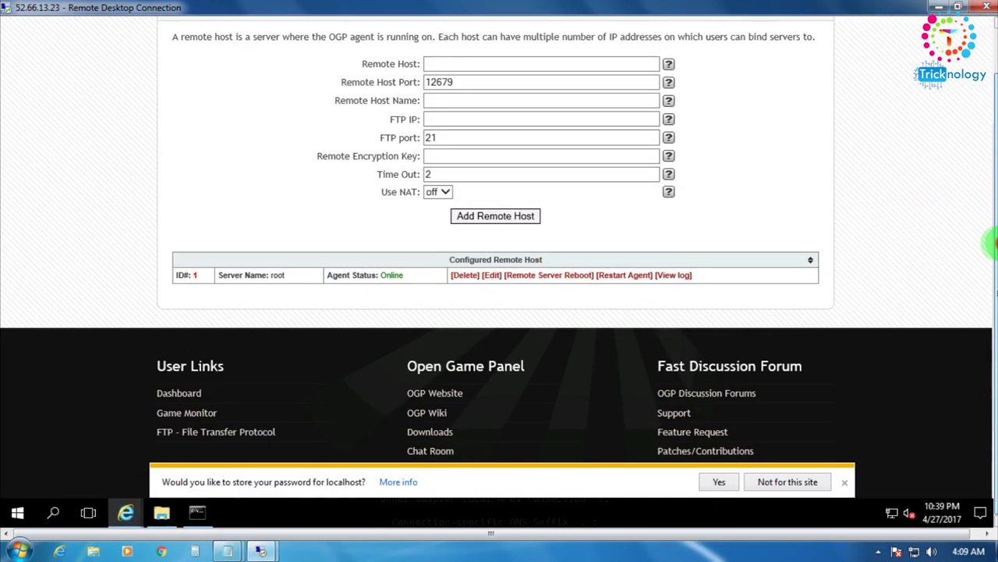
click(161, 512)
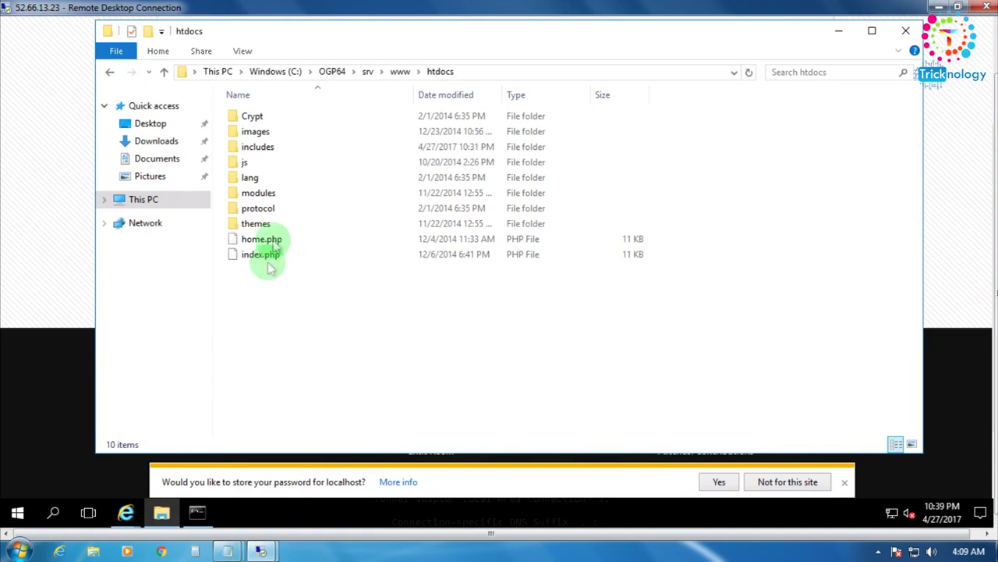
Browse to This PC > Windows (C:) > OGP64 and select the agent_start script
click(146, 197)
double_click(357, 245)
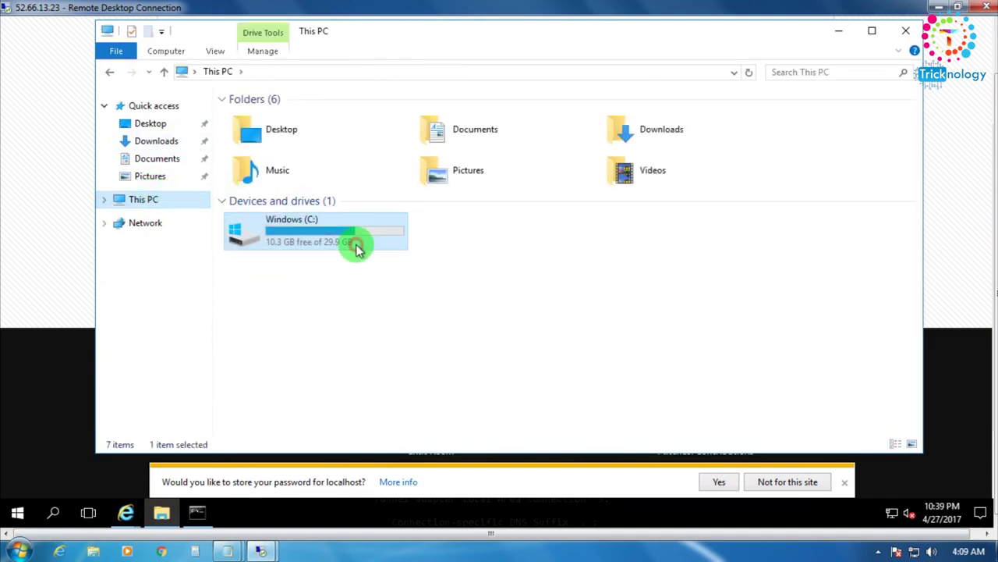
double_click(252, 131)
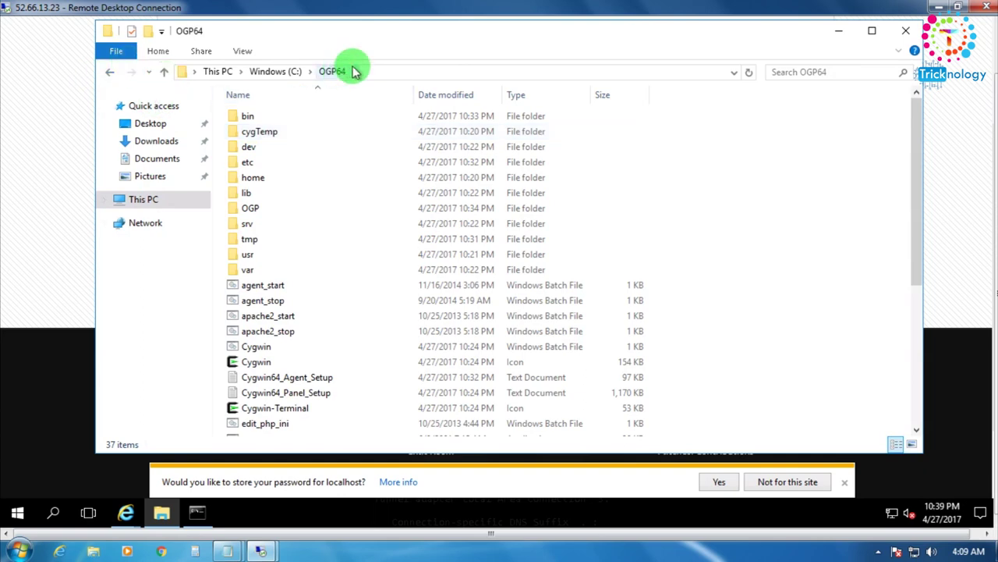
click(538, 71)
drag(546, 72, 451, 116)
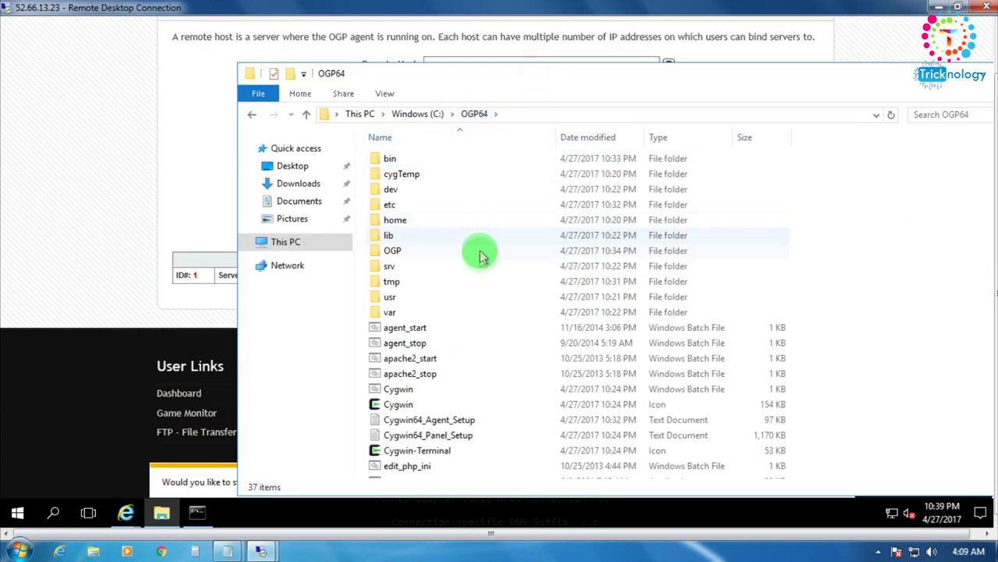
scroll(479, 257, down, 1)
drag(251, 66, 628, 78)
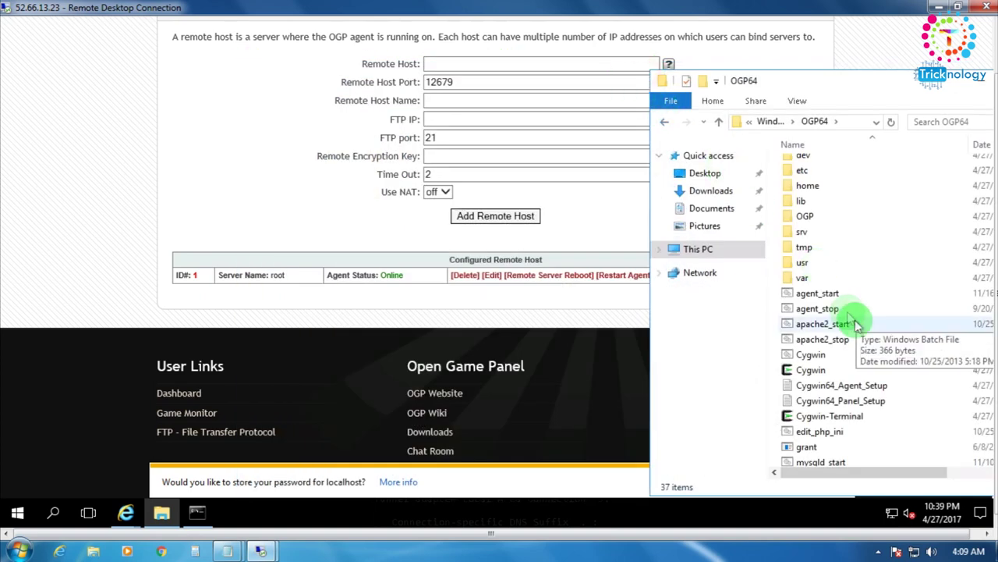
click(838, 294)
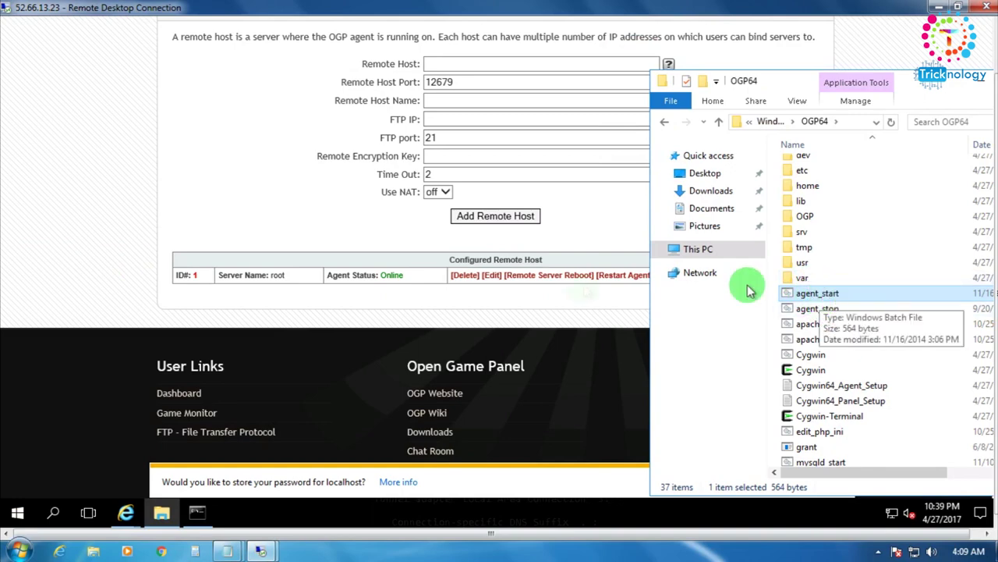
Expand the root host's details, review the firewall and agent-offline notes, then close Explorer
click(330, 280)
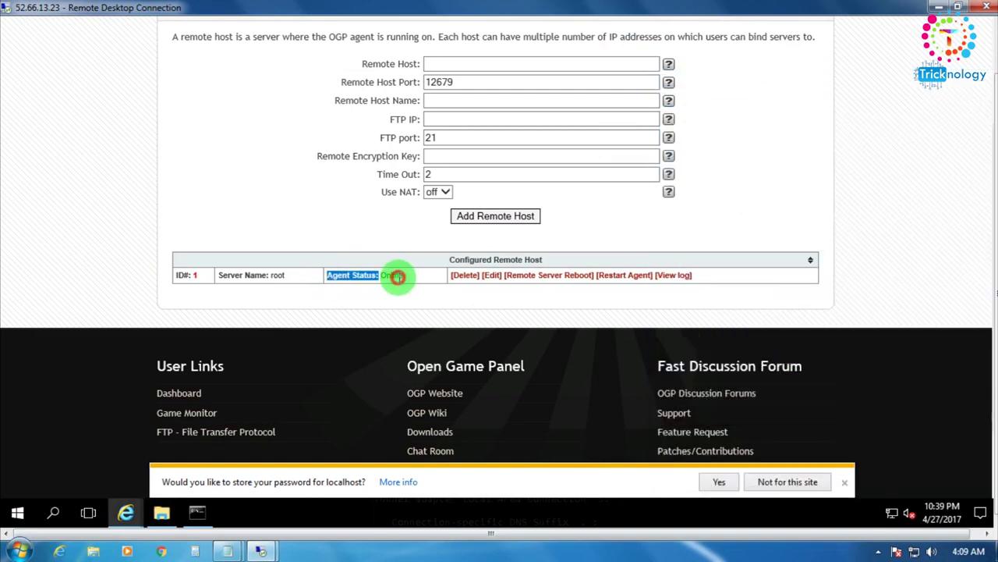
click(161, 512)
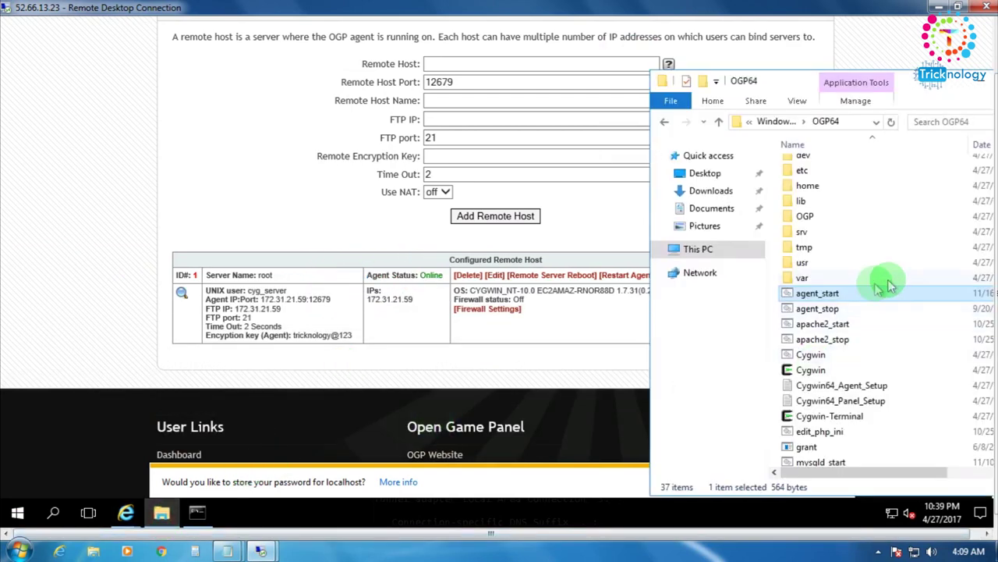
mouse_move(227, 552)
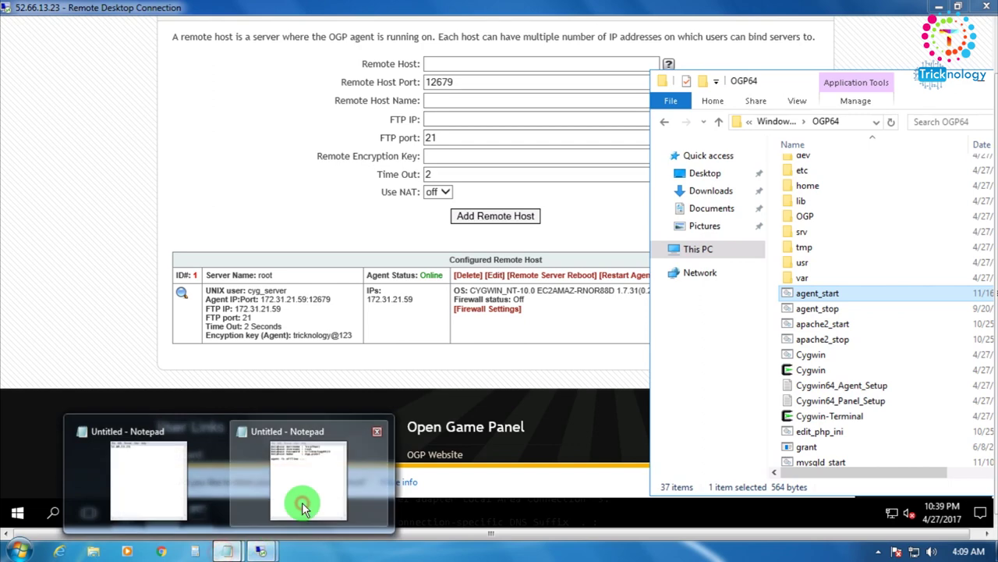
click(302, 502)
drag(564, 305, 702, 336)
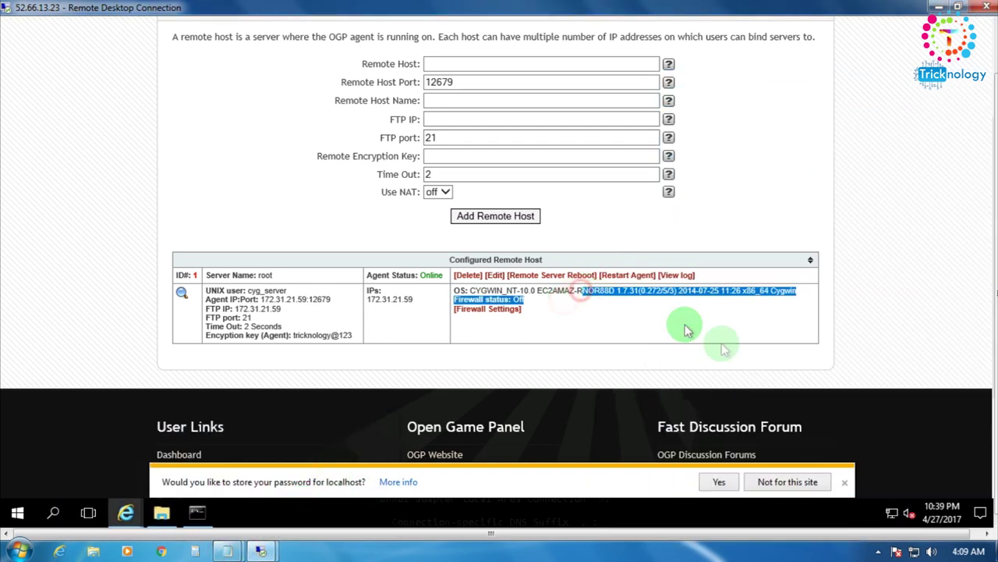
mouse_move(226, 551)
click(315, 494)
drag(749, 293, 593, 293)
click(162, 512)
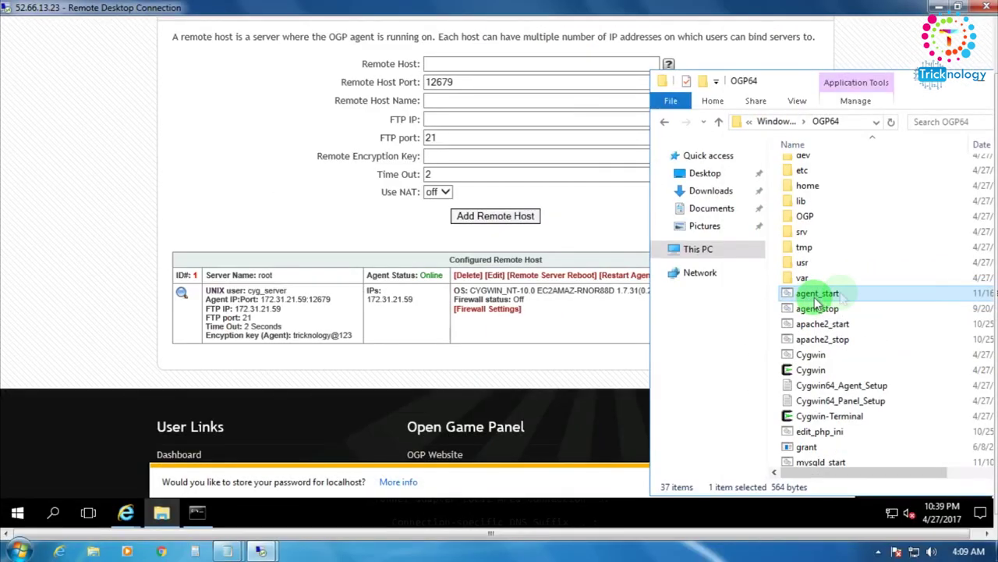
drag(795, 84, 382, 75)
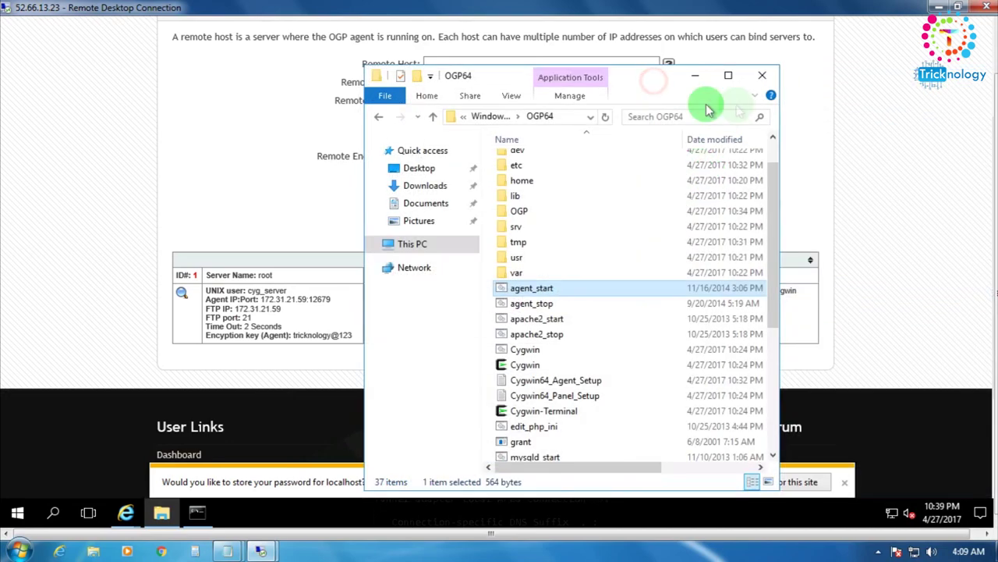
click(765, 74)
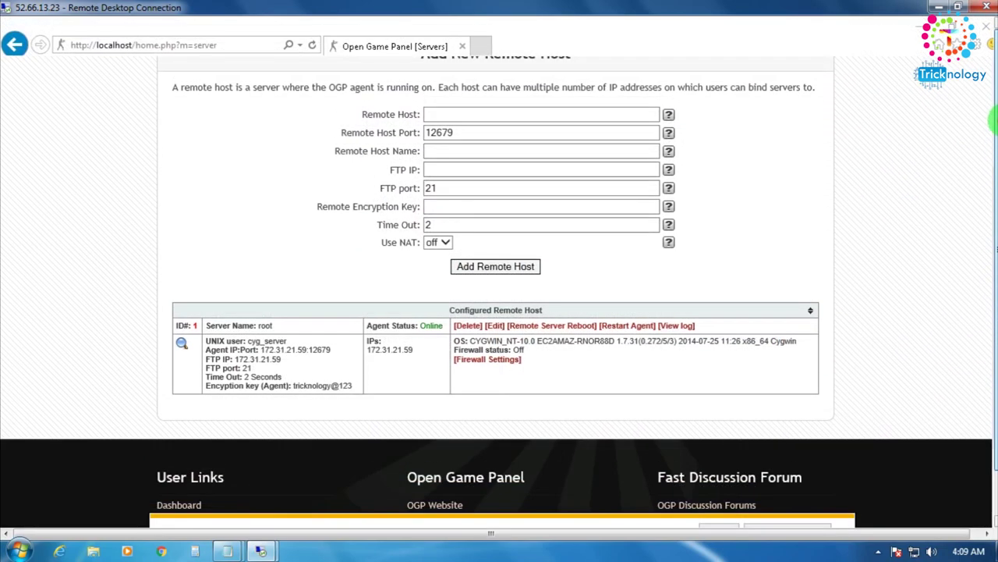
Go via Game Monitor > Assign game servers > Game Servers > Add new game server to the game configuration page
scroll(886, 228, up, 3)
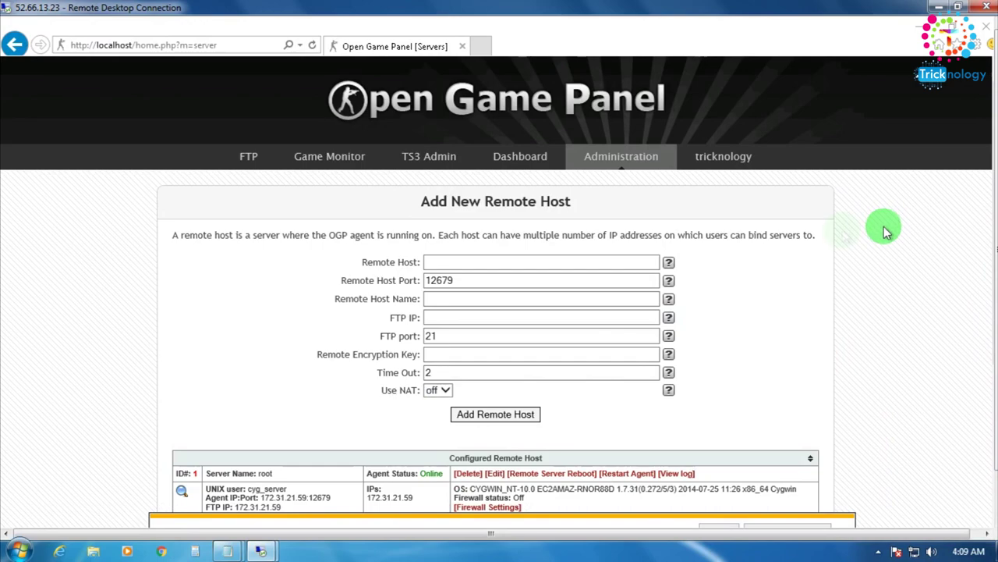
click(312, 160)
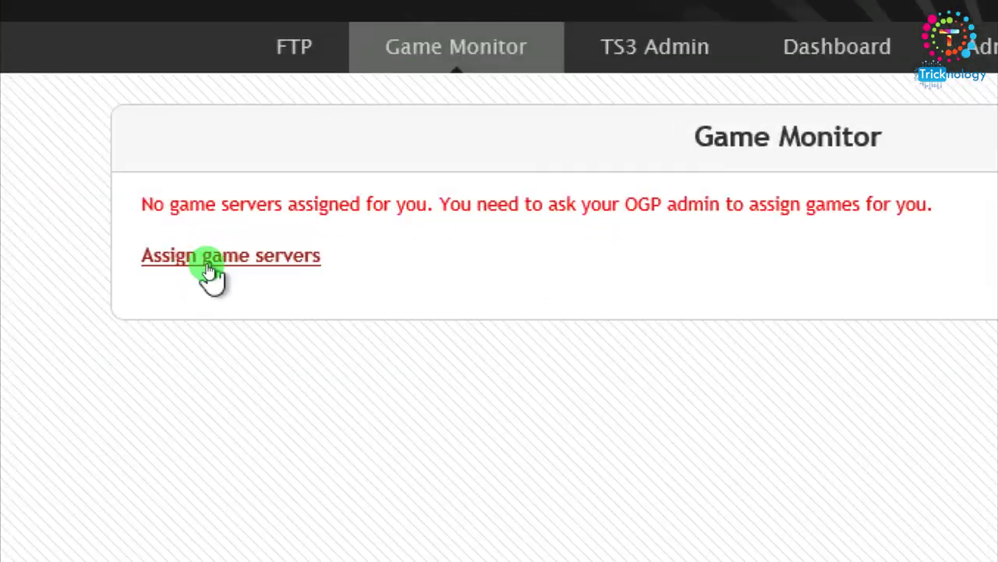
click(209, 266)
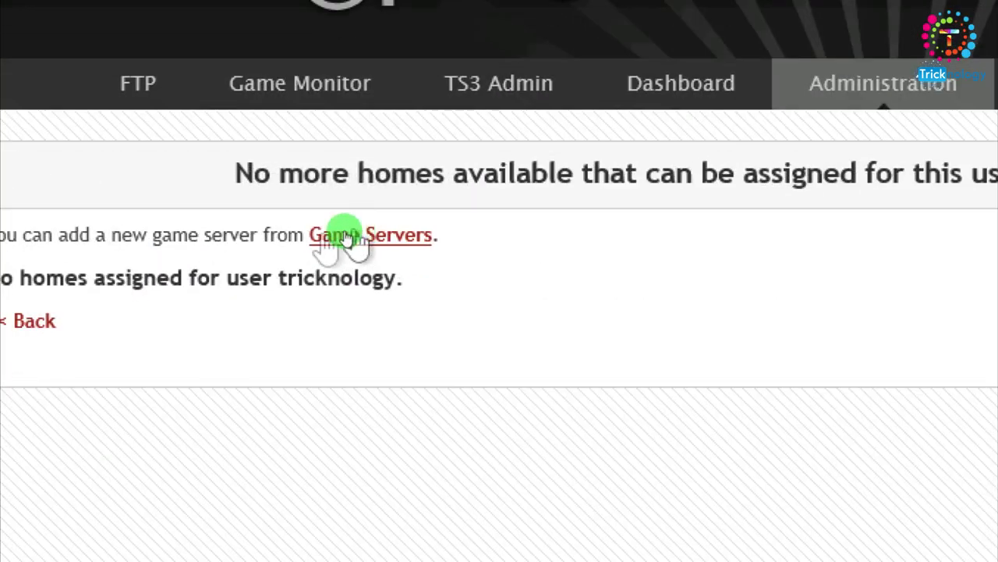
click(361, 234)
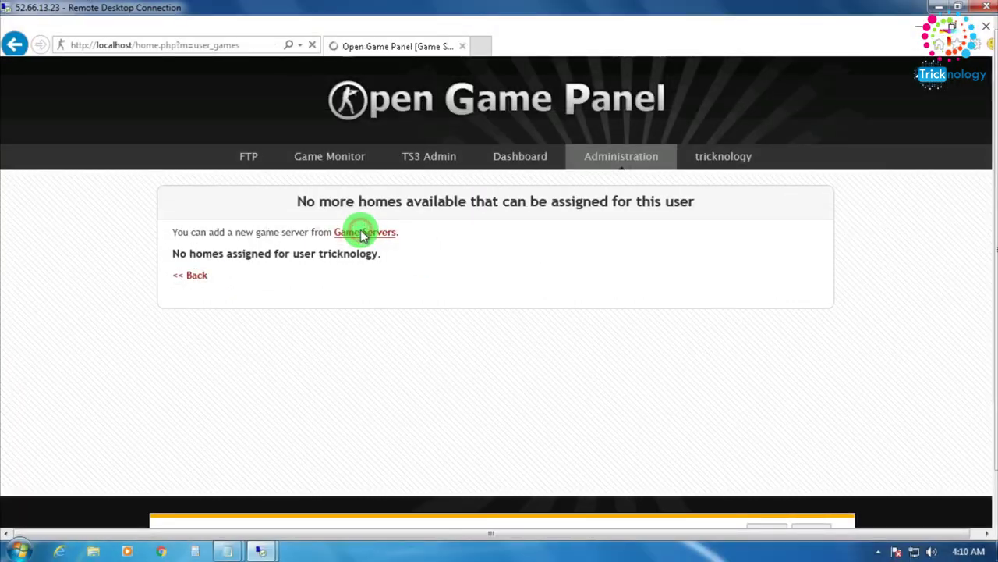
click(193, 234)
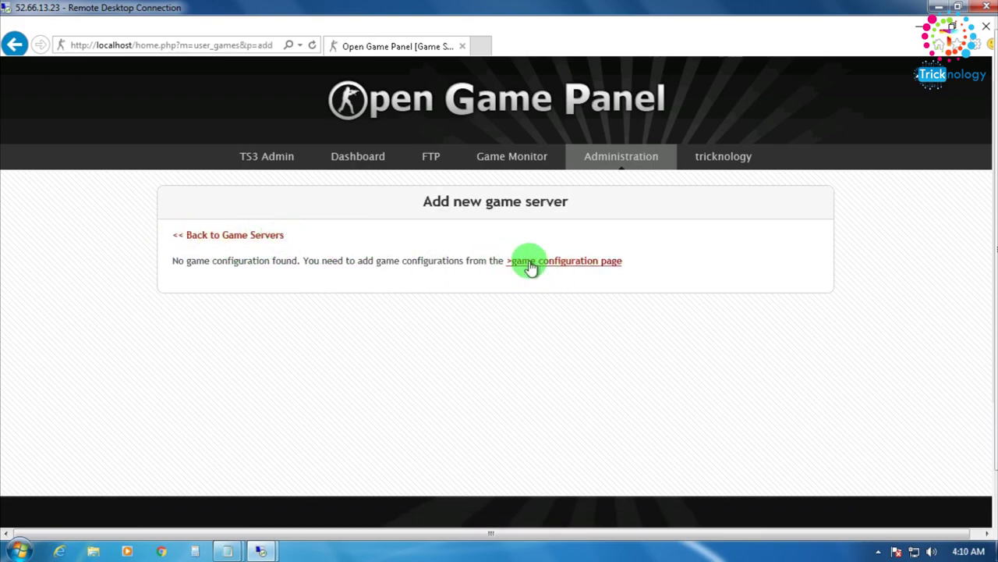
click(613, 263)
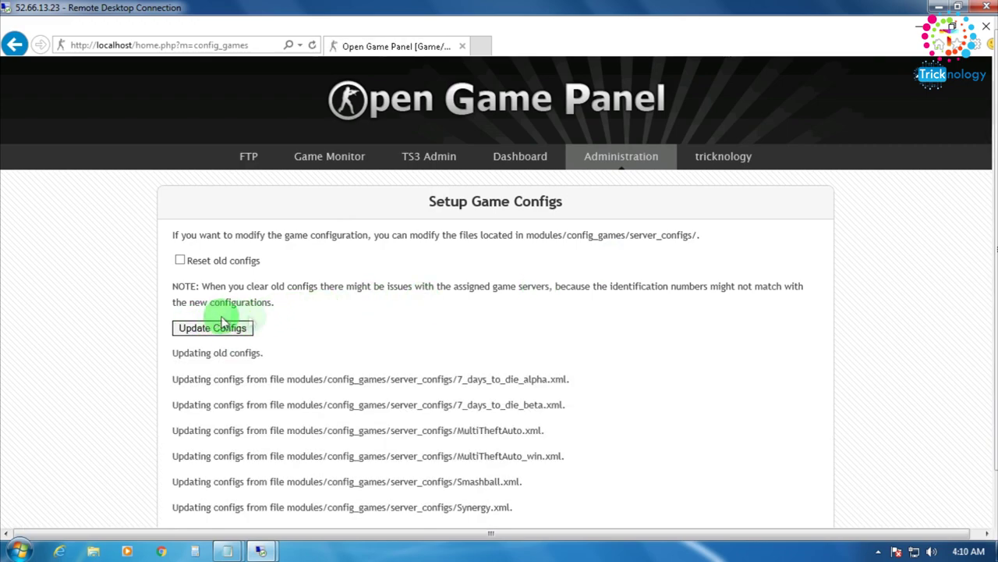
Confirm the configurations reread successfully, then go to Game Monitor > Assign game servers
scroll(330, 350, down, 10)
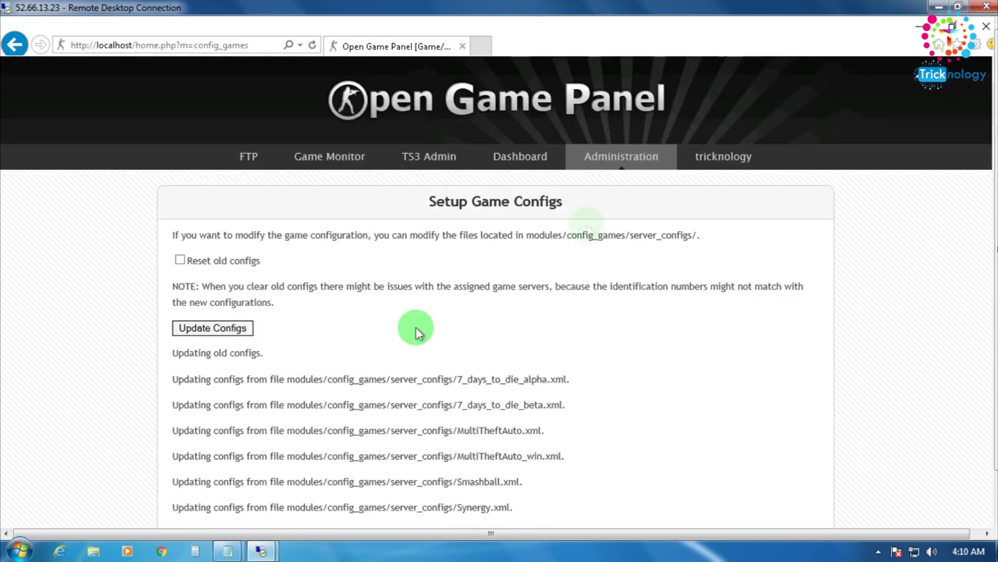
scroll(316, 320, down, 20)
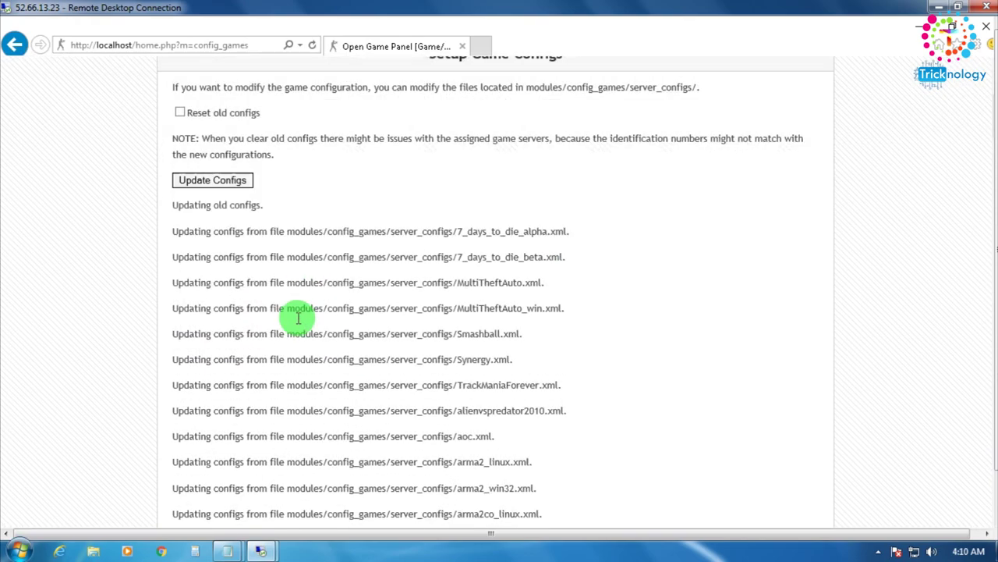
scroll(316, 319, down, 20)
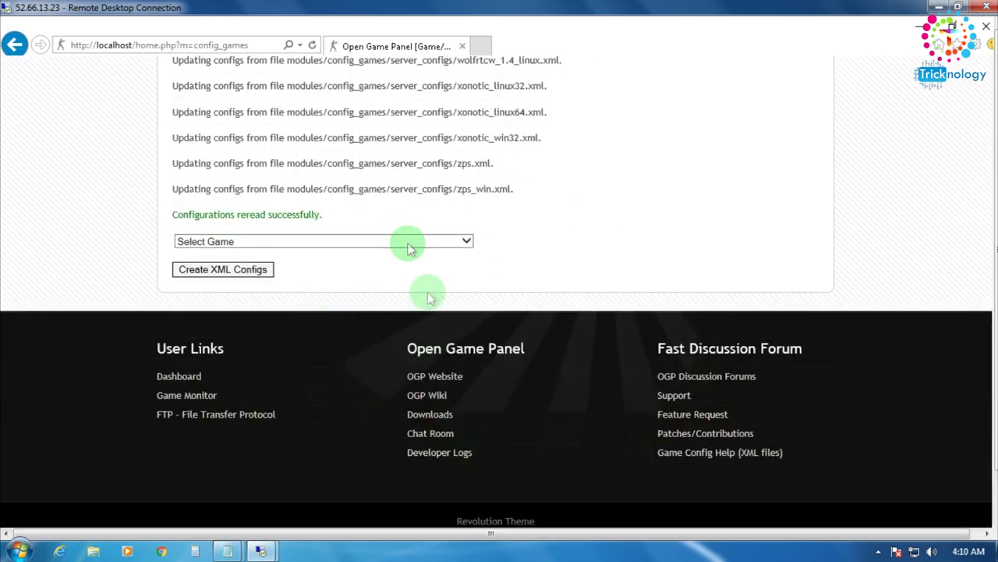
drag(173, 212, 344, 209)
scroll(671, 280, up, 20)
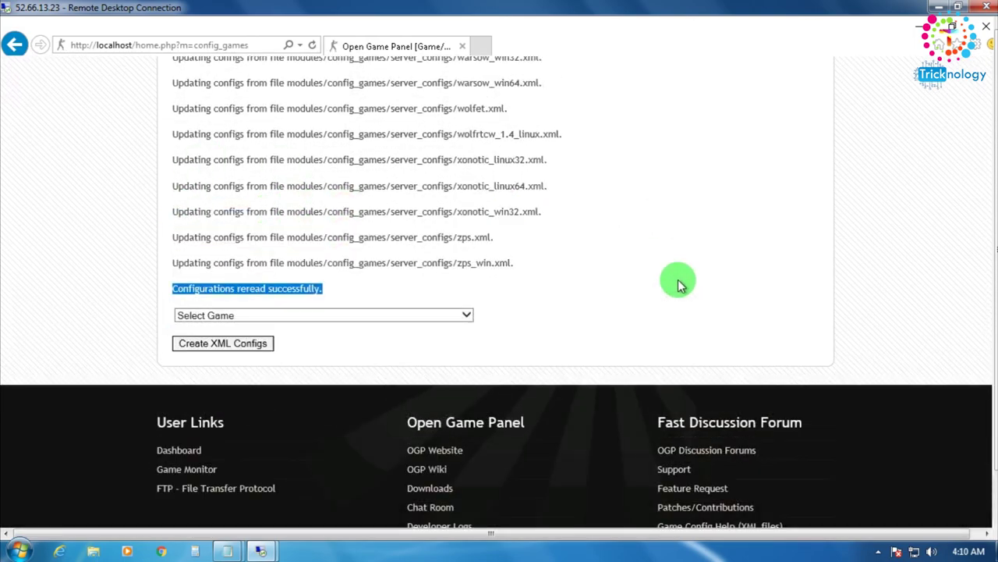
scroll(664, 273, up, 15)
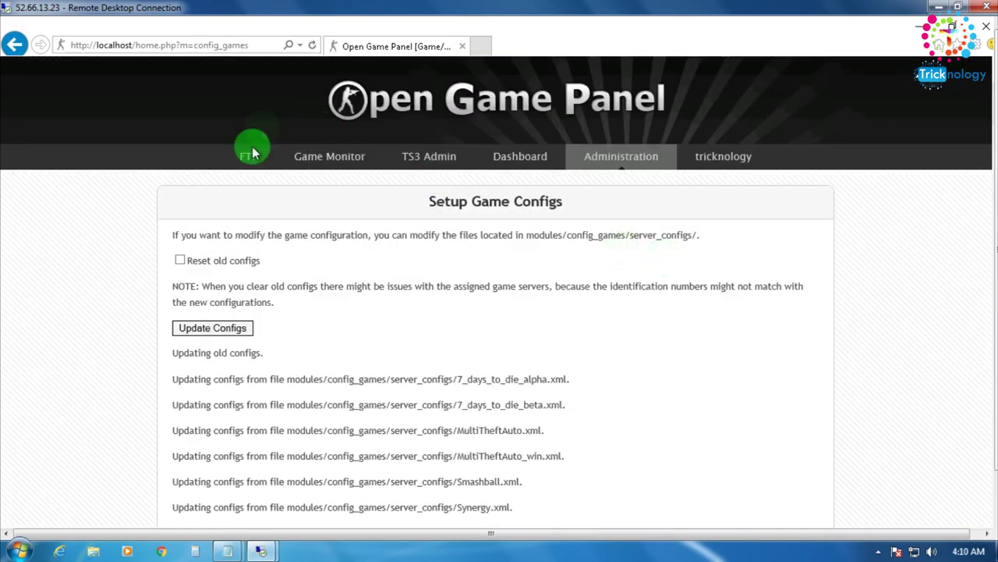
click(341, 157)
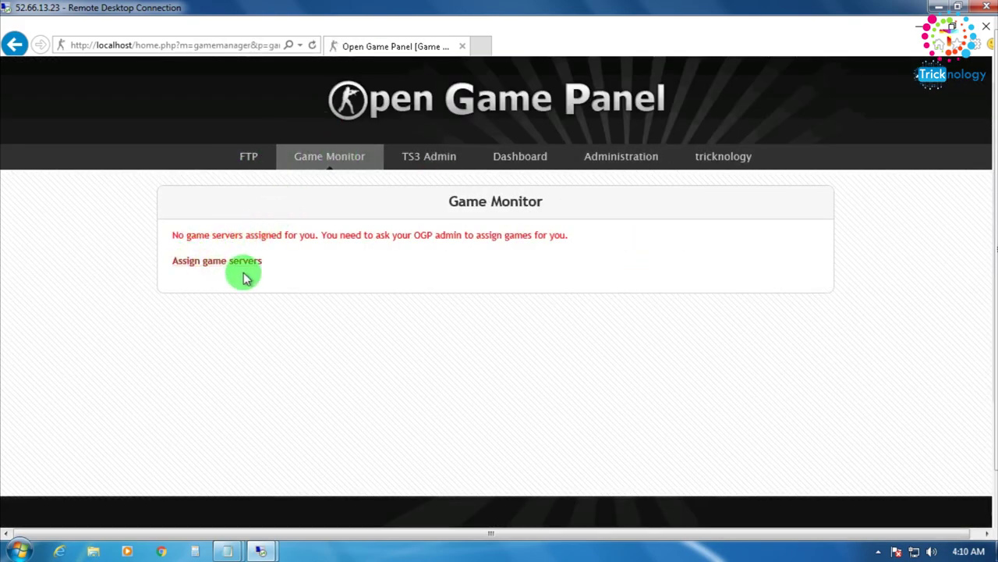
click(205, 263)
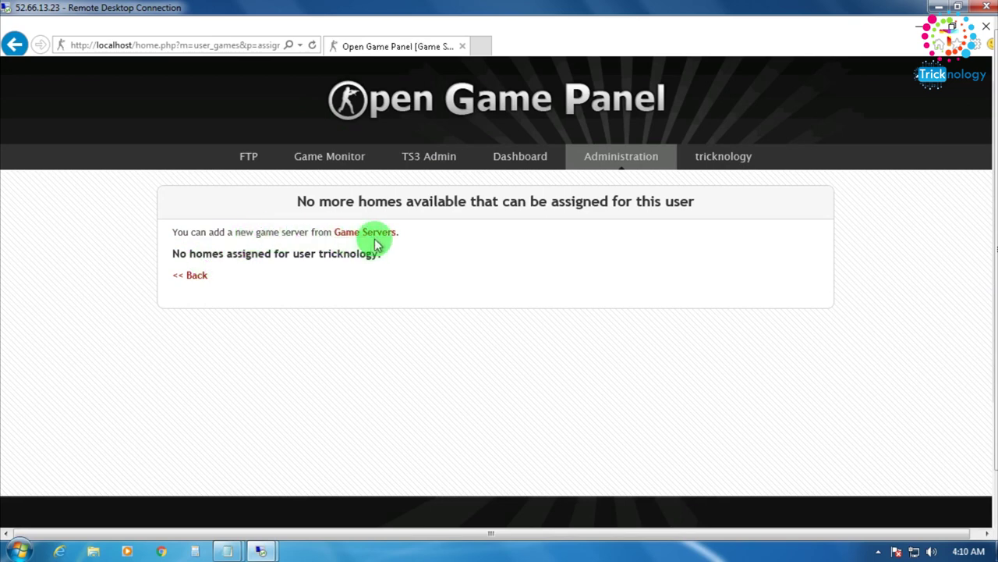
Open the add game server form and choose the root (172.31.21.59) remote server
click(211, 237)
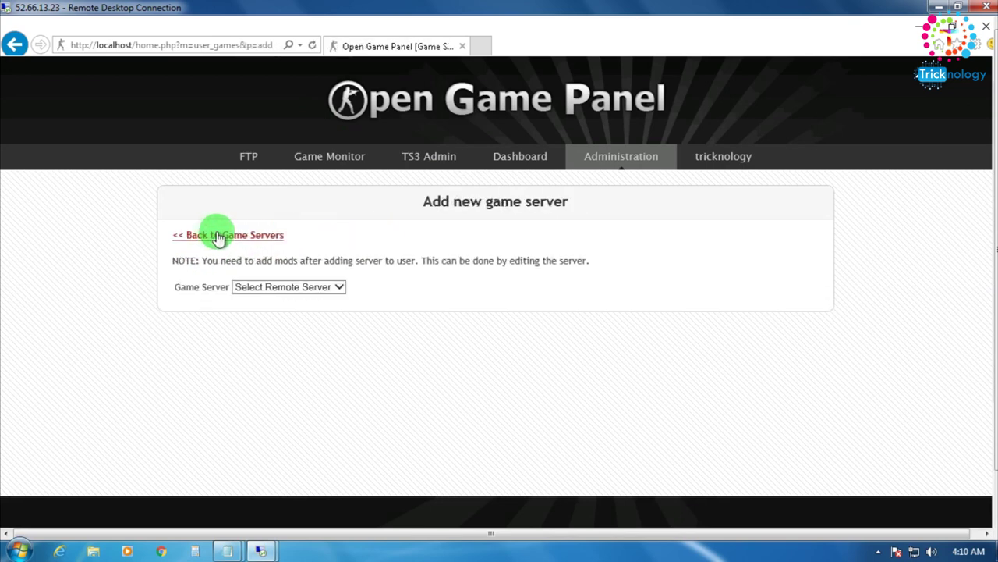
click(293, 289)
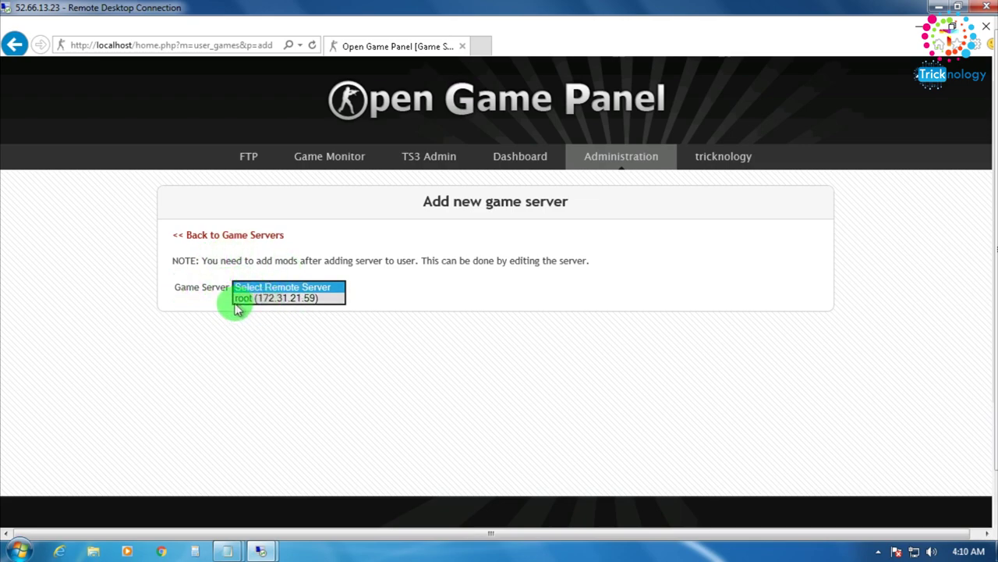
click(305, 299)
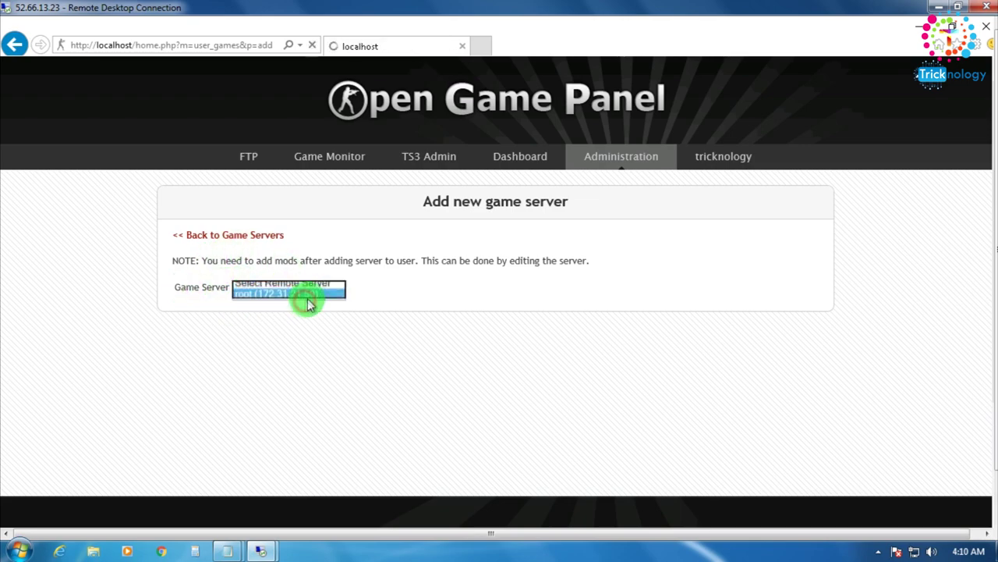
scroll(178, 257, down, 1)
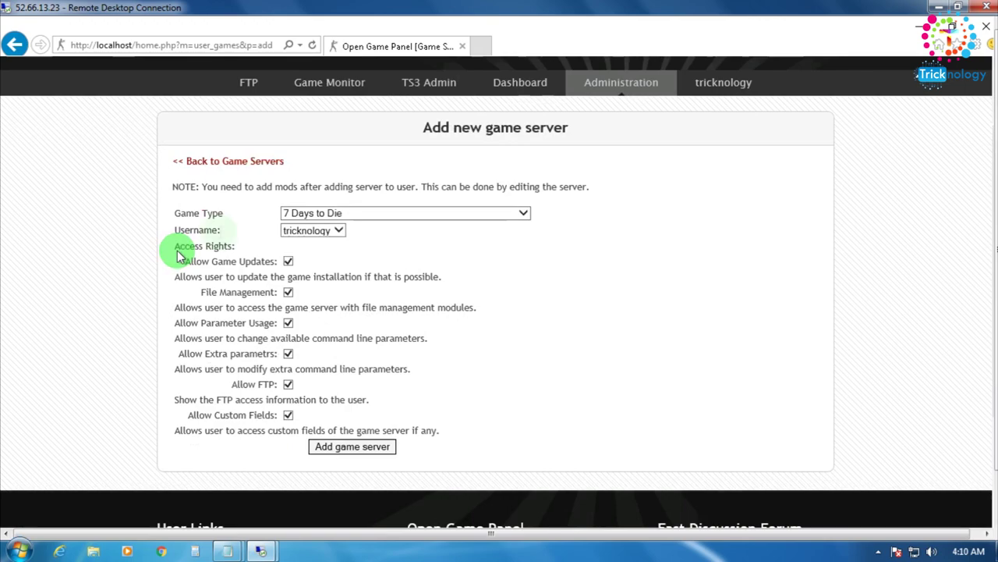
Set the game type to Counter-Strike and add the game server
click(357, 212)
scroll(394, 316, down, 5)
scroll(401, 318, down, 1)
scroll(399, 316, up, 5)
scroll(399, 317, down, 1)
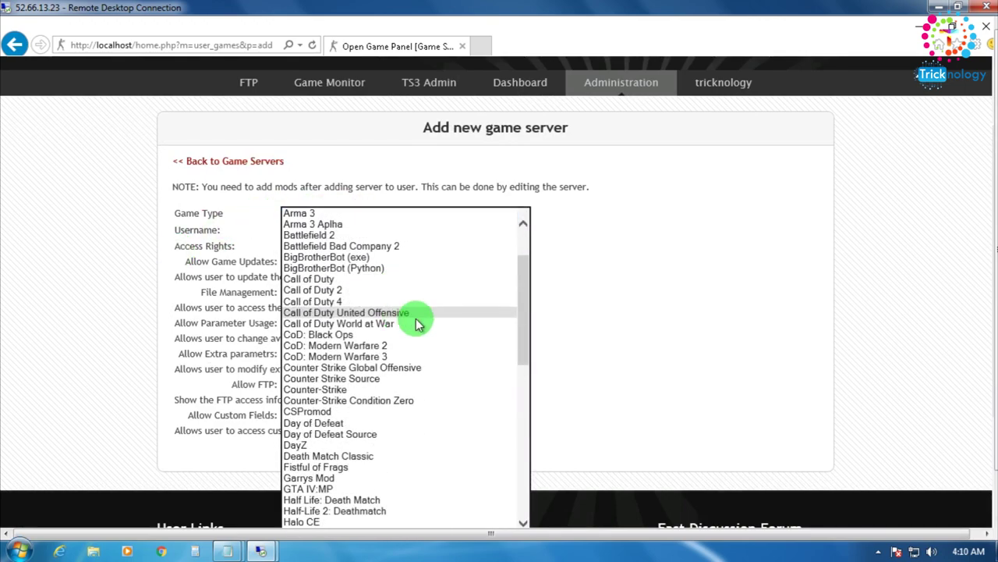
scroll(453, 330, up, 2)
scroll(382, 370, down, 2)
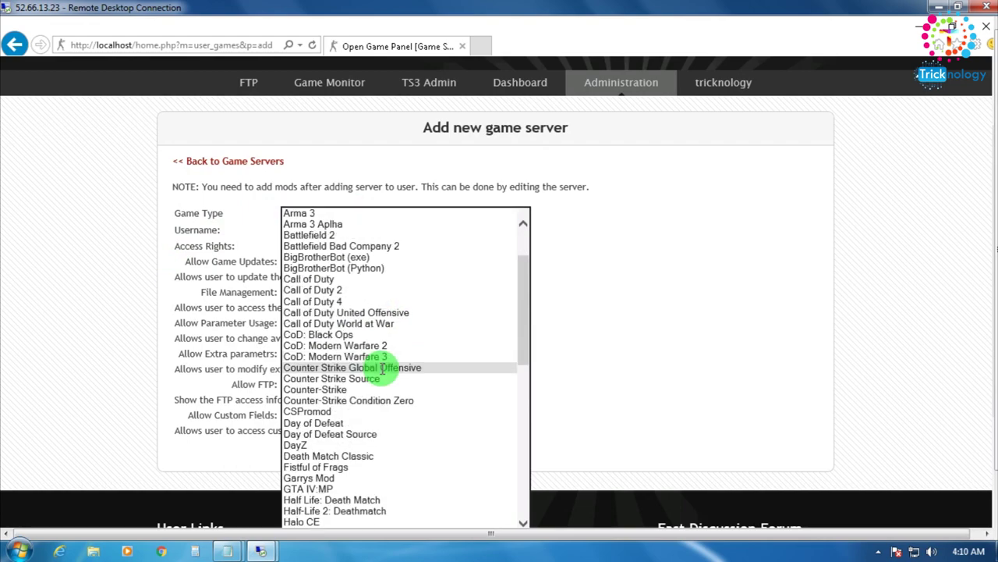
click(399, 390)
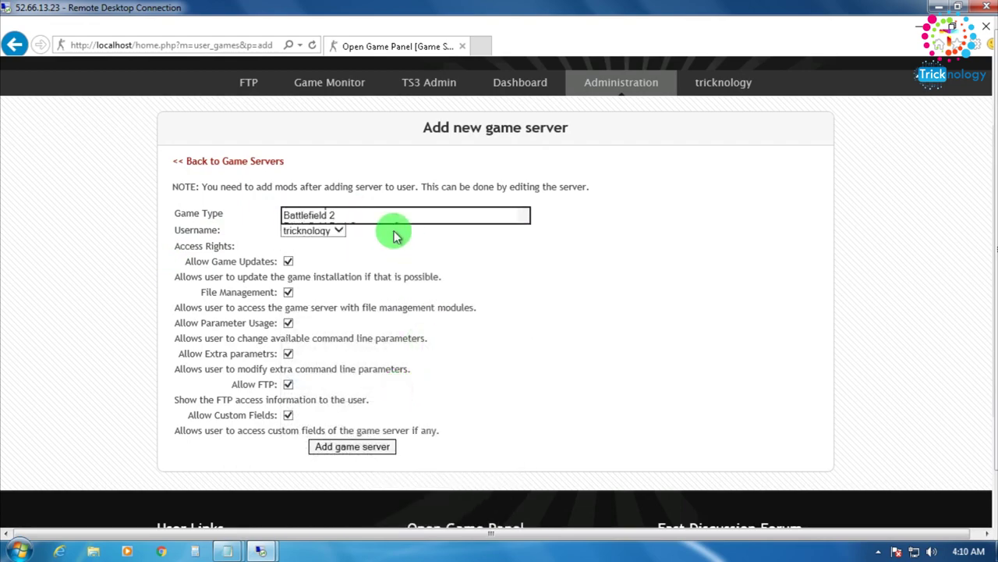
click(379, 213)
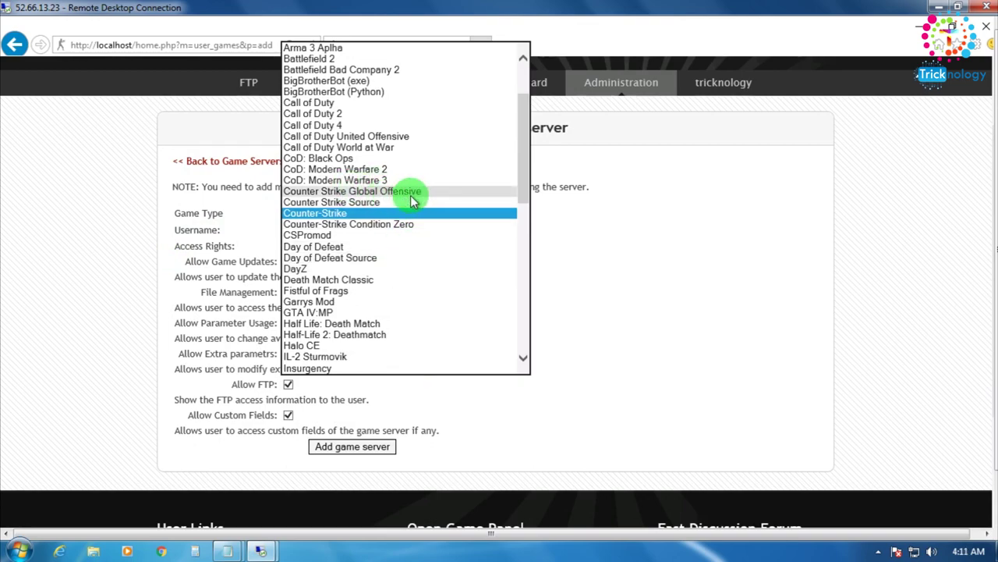
scroll(392, 221, down, 3)
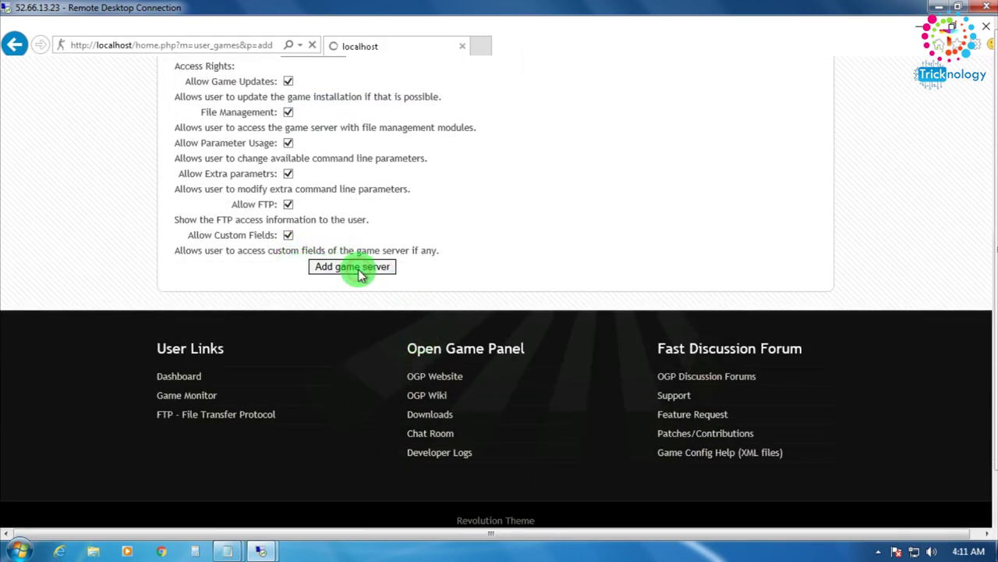
scroll(393, 316, down, 1)
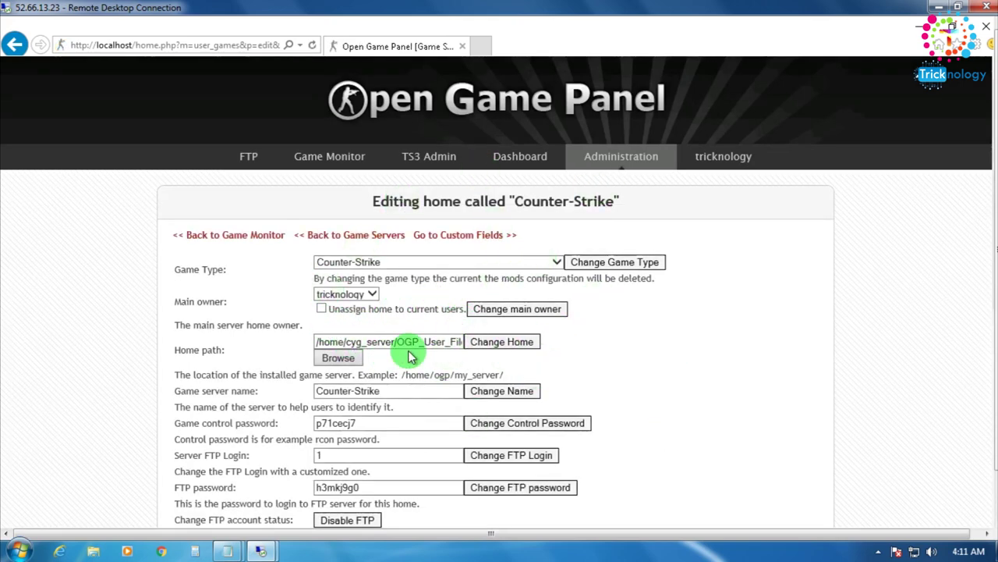
Inspect the Counter-Strike home path down to its user-files folder
click(380, 337)
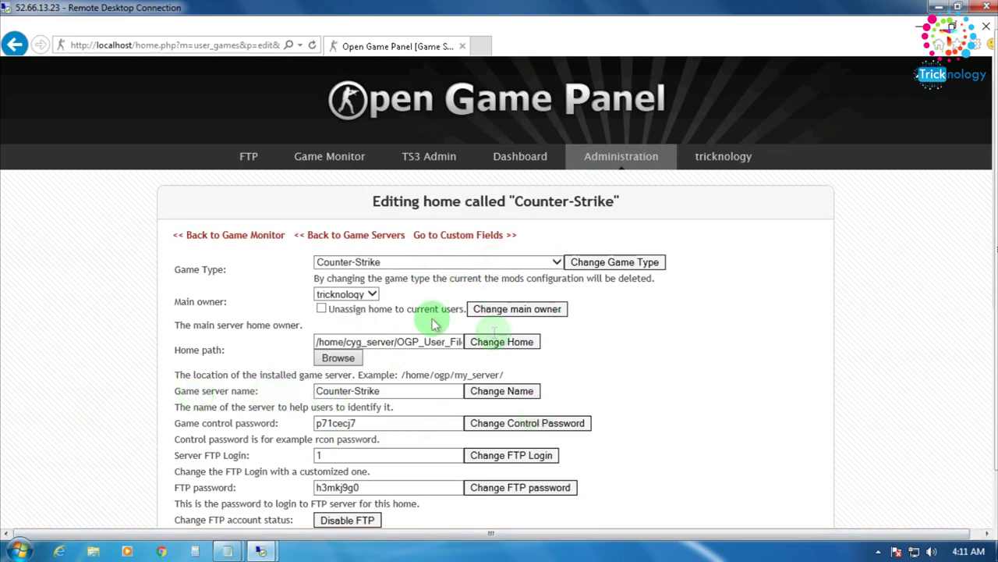
scroll(492, 375, down, 2)
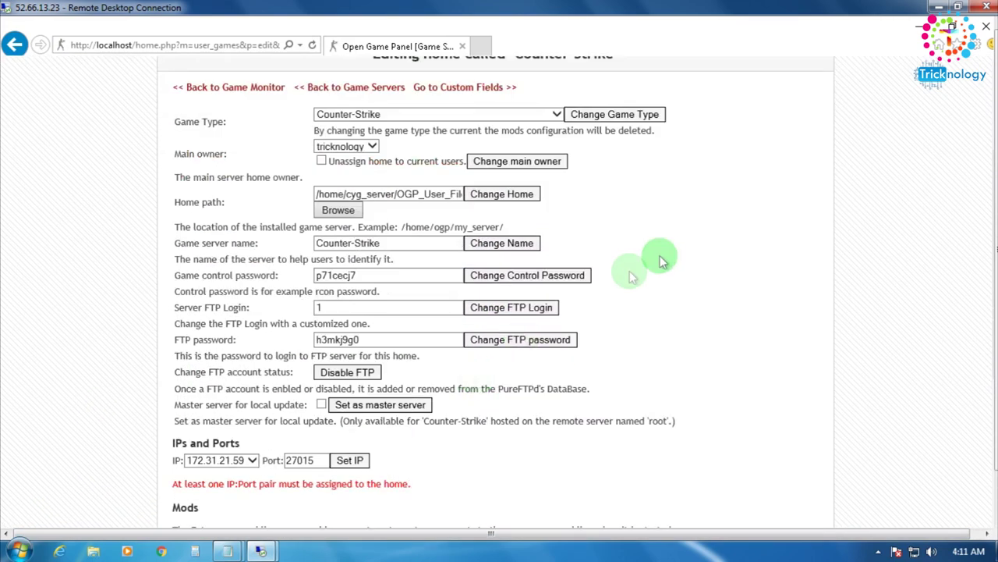
scroll(504, 257, up, 2)
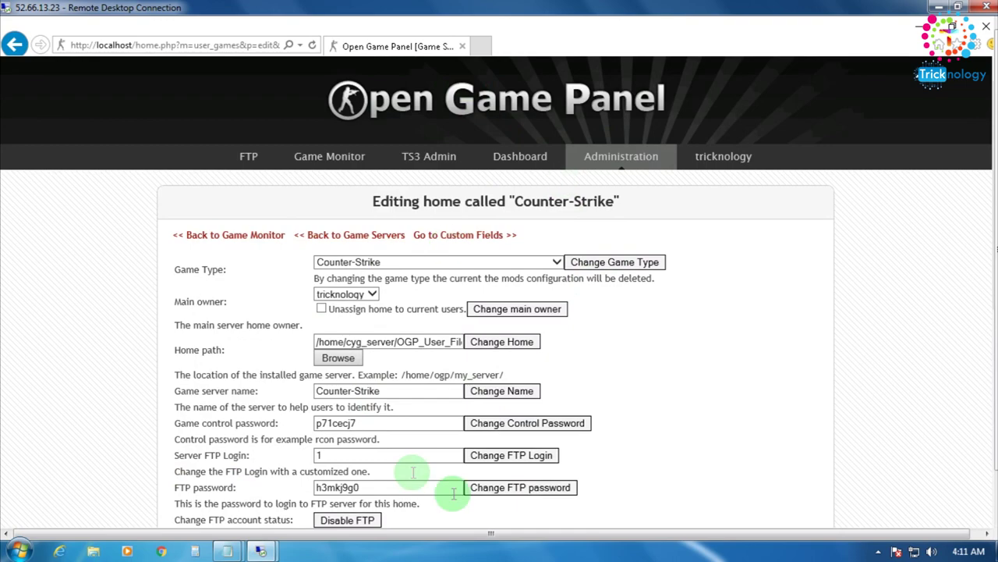
scroll(461, 395, down, 3)
scroll(417, 417, up, 2)
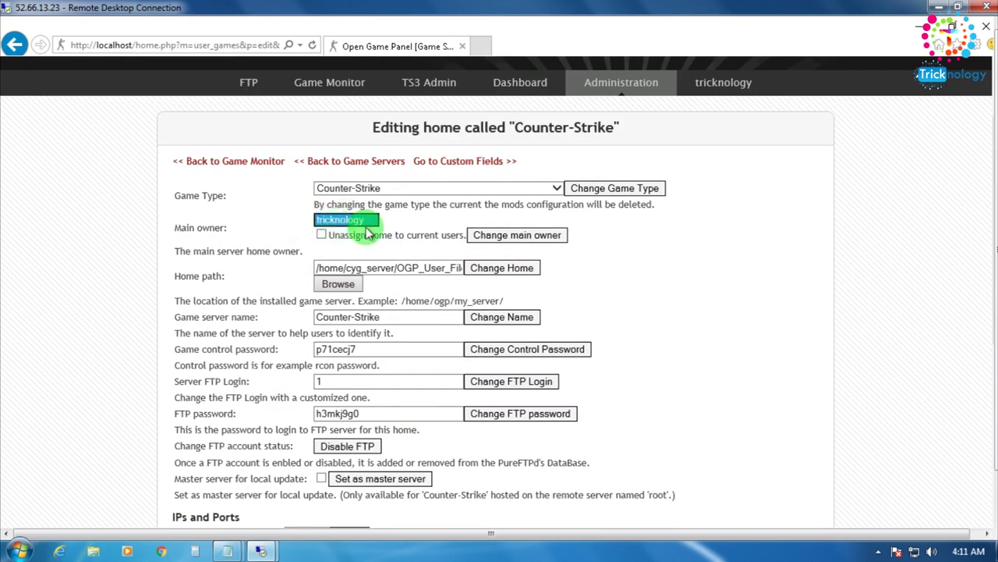
drag(388, 268, 524, 269)
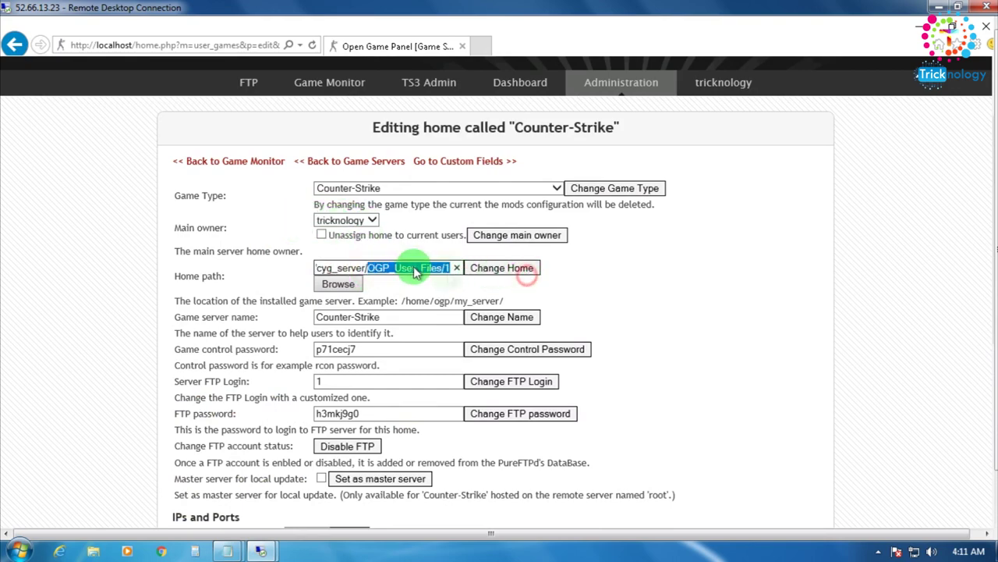
click(414, 269)
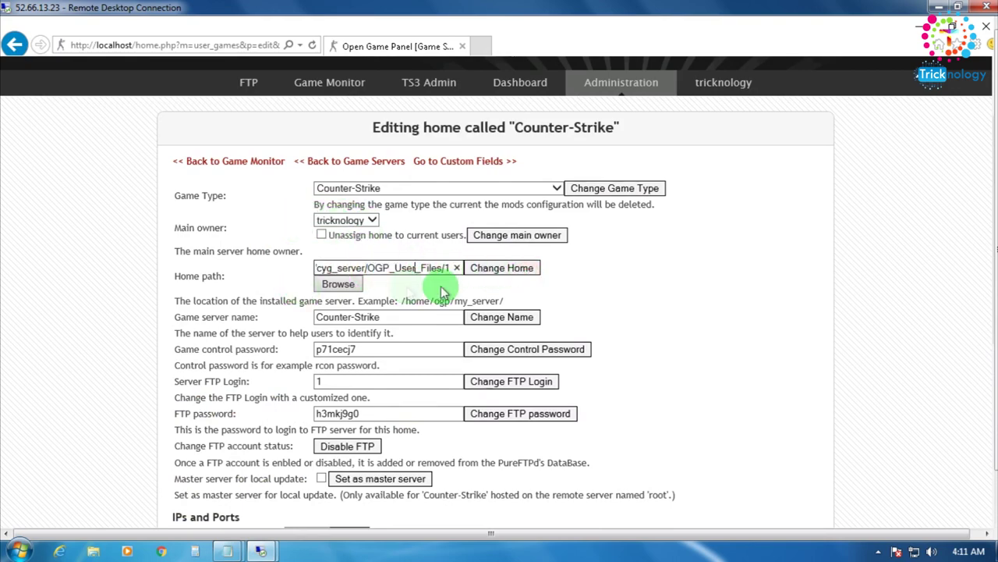
scroll(620, 307, down, 1)
scroll(620, 307, up, 1)
Replace the game server name with 'Tricknology - YouTube Channel'
click(368, 318)
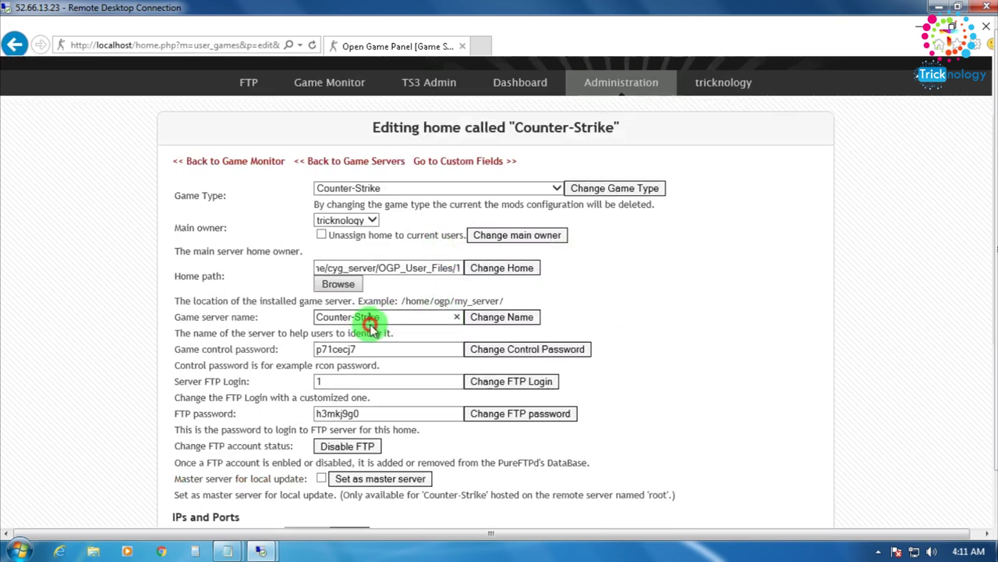
drag(412, 316, 281, 316)
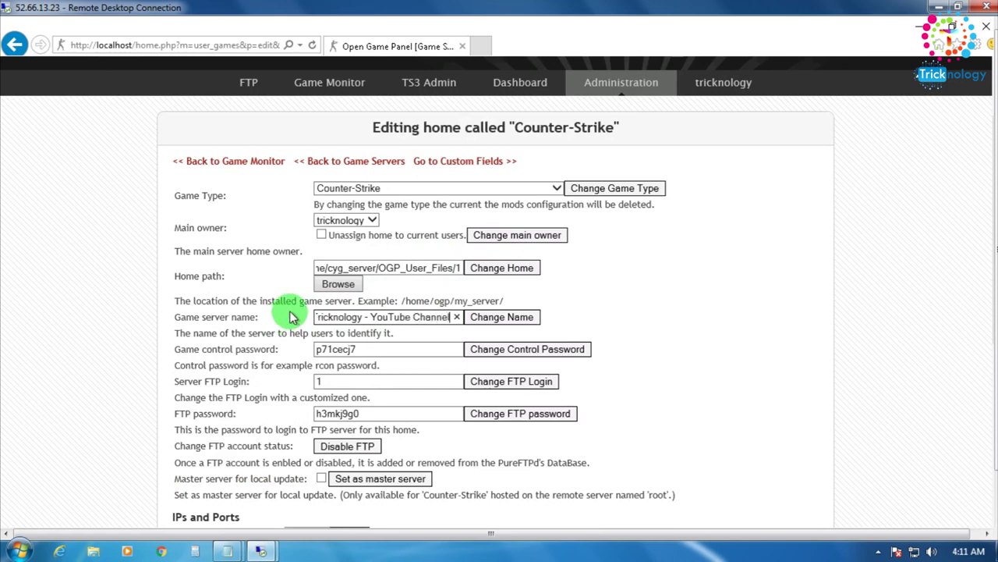
drag(319, 313, 341, 312)
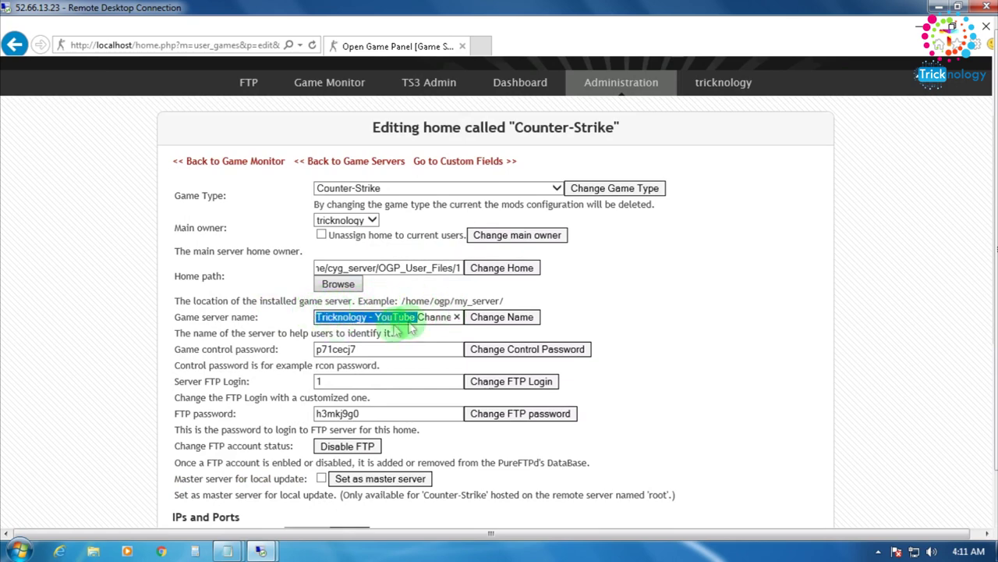
click(320, 319)
drag(320, 317, 468, 316)
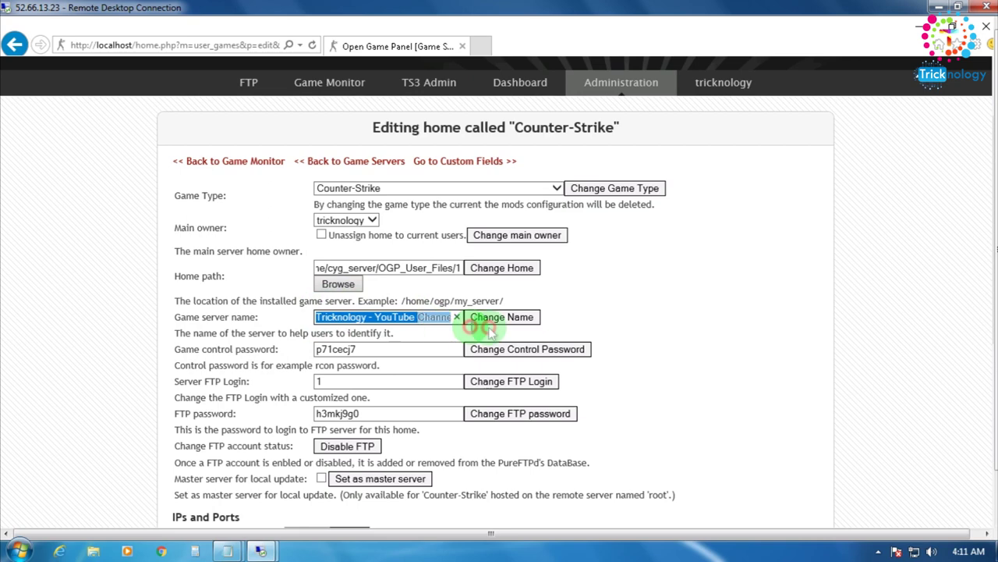
click(421, 316)
triple_click(425, 314)
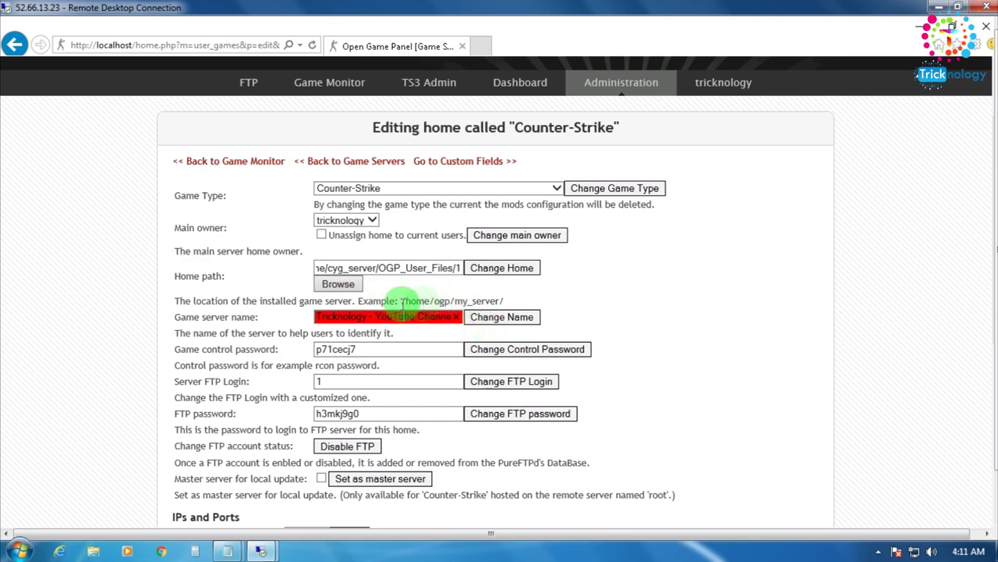
Apply the new server name and clear the Server FTP Login field
click(503, 318)
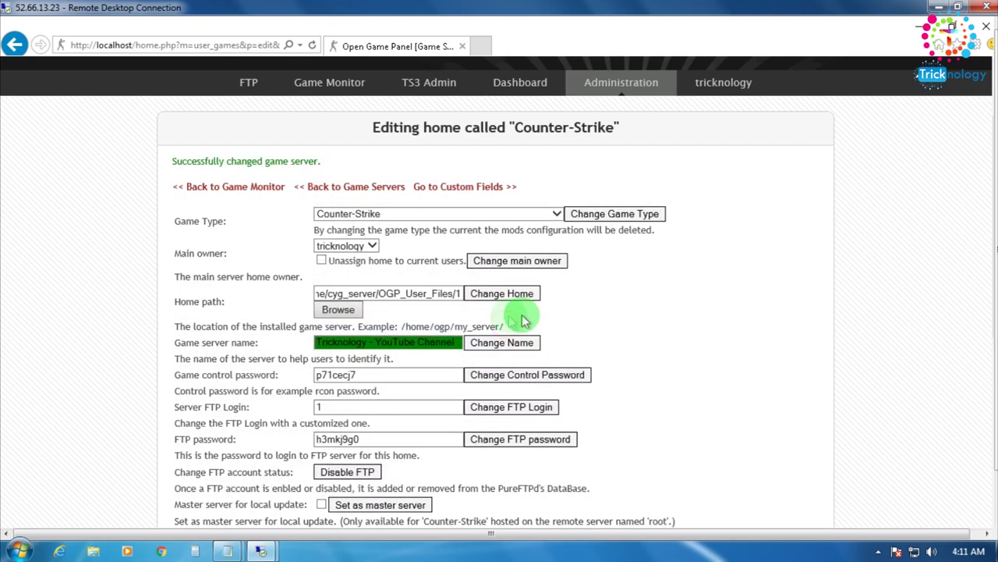
scroll(522, 314, down, 1)
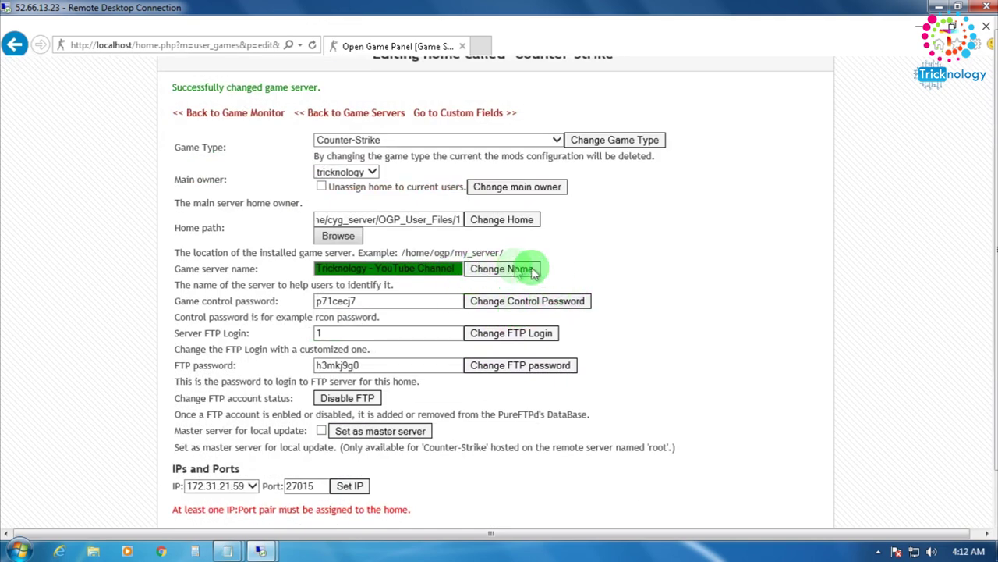
scroll(408, 328, down, 2)
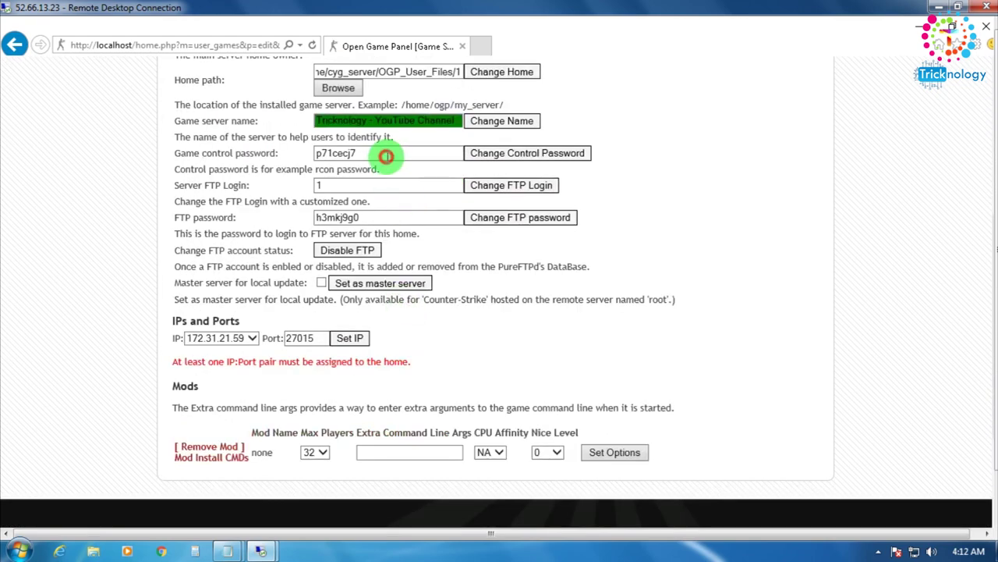
drag(383, 156, 263, 156)
click(179, 153)
drag(179, 153, 338, 154)
scroll(373, 217, up, 1)
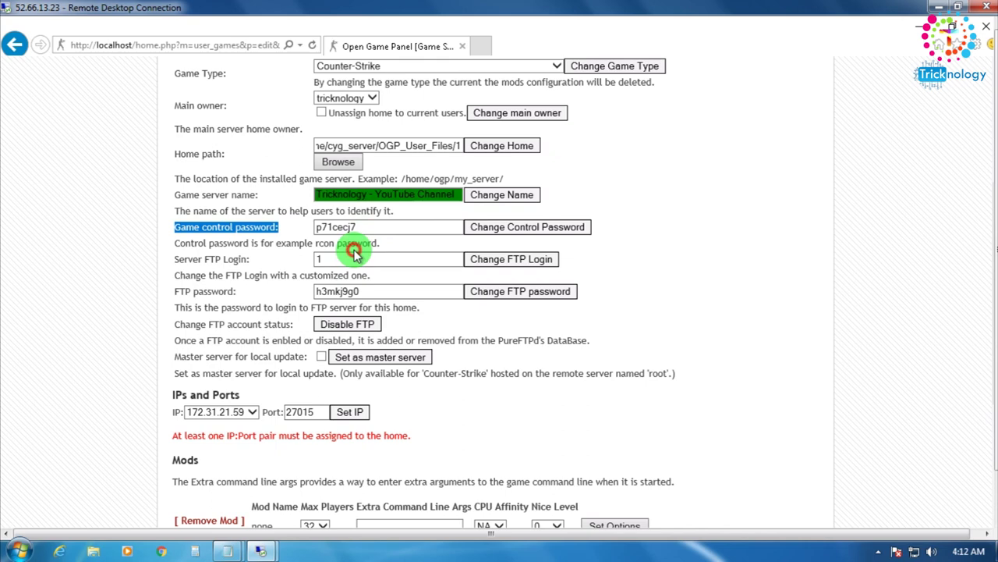
click(301, 232)
click(359, 259)
drag(358, 259, 209, 237)
key(BackSpace)
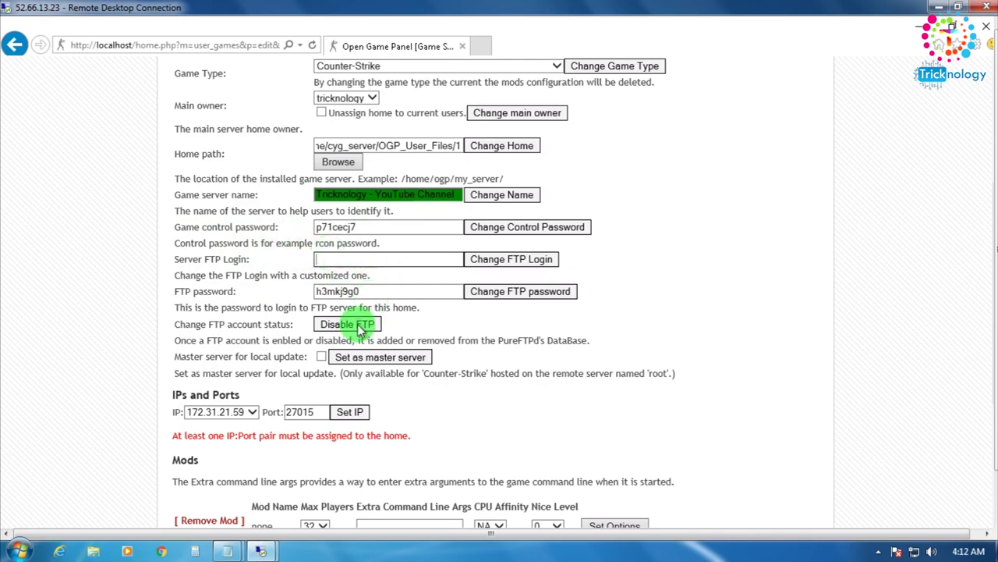
scroll(352, 323, down, 3)
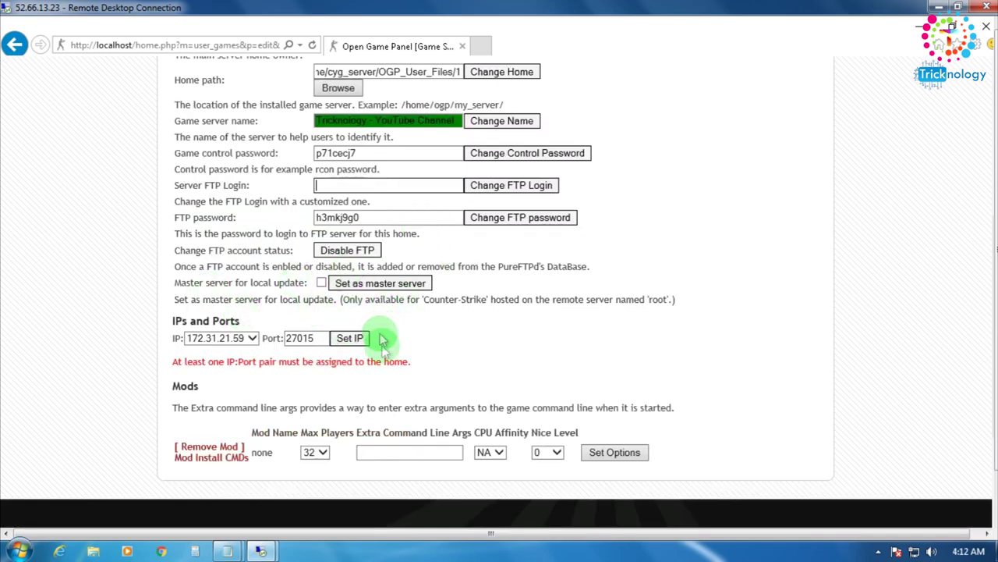
Assign IP 172.31.21.59 with port 27015 to the home
click(344, 337)
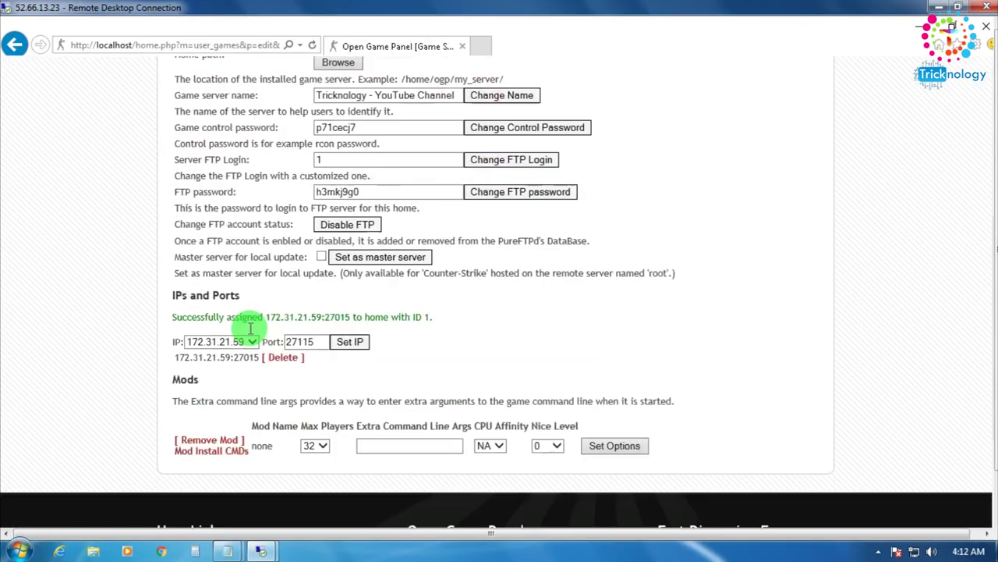
scroll(250, 328, down, 2)
drag(177, 243, 273, 265)
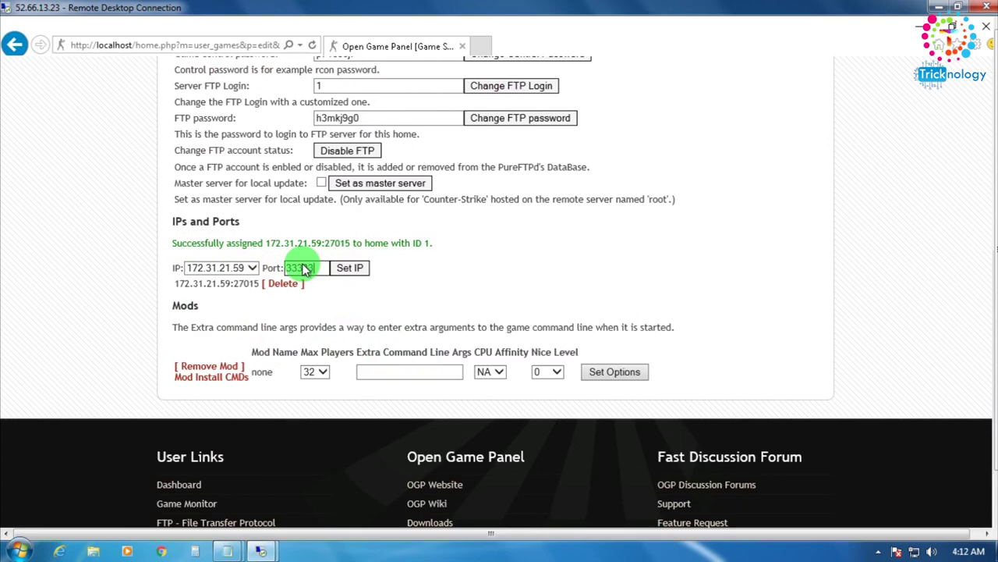
text(33)
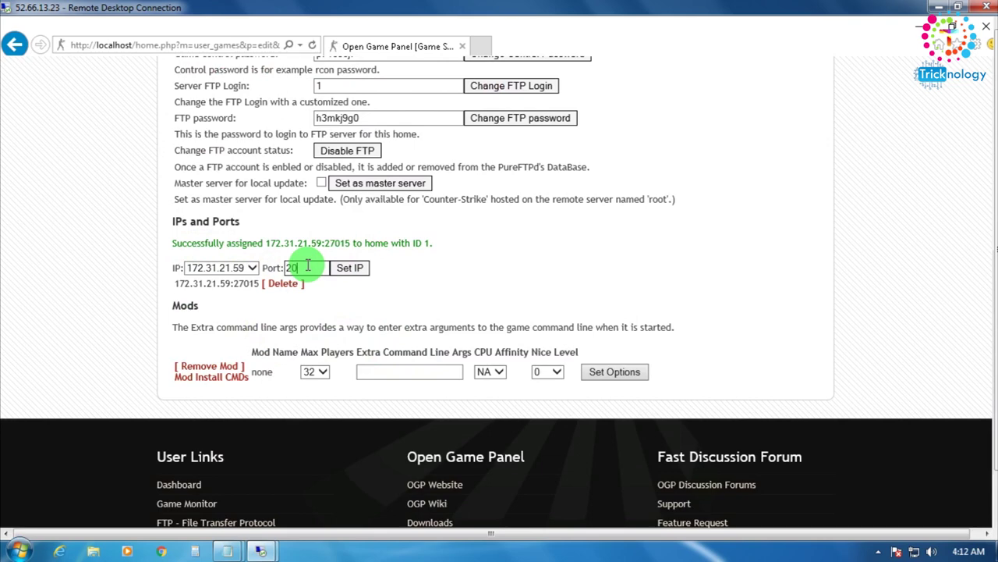
text(20)
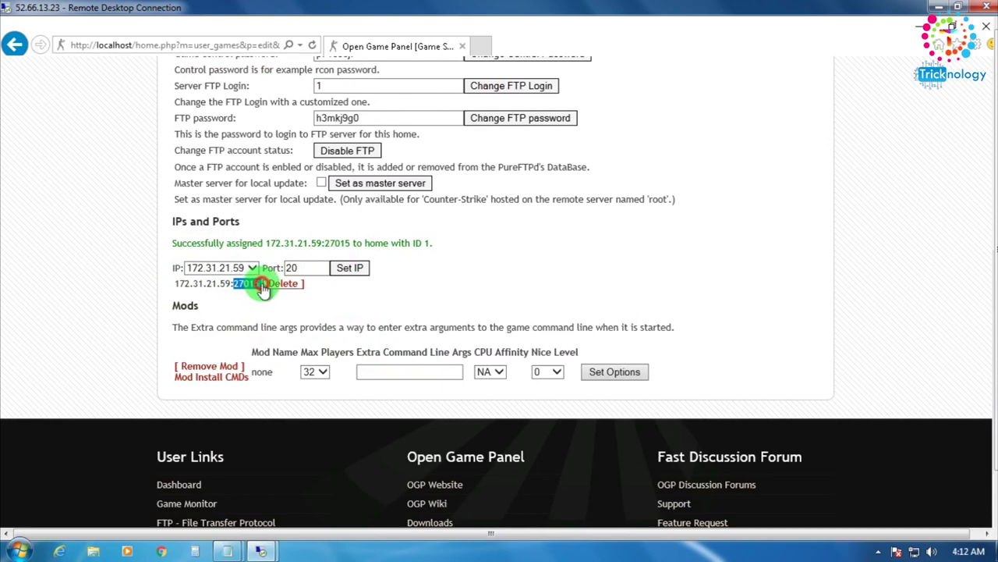
drag(263, 287, 265, 290)
Set Max Players to 10 and save the mod options
click(281, 318)
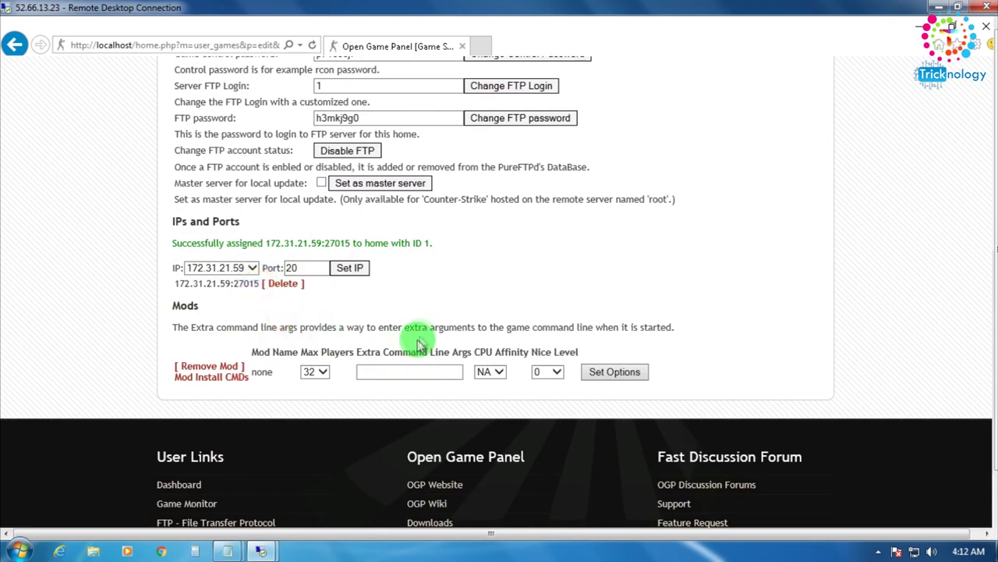
click(312, 373)
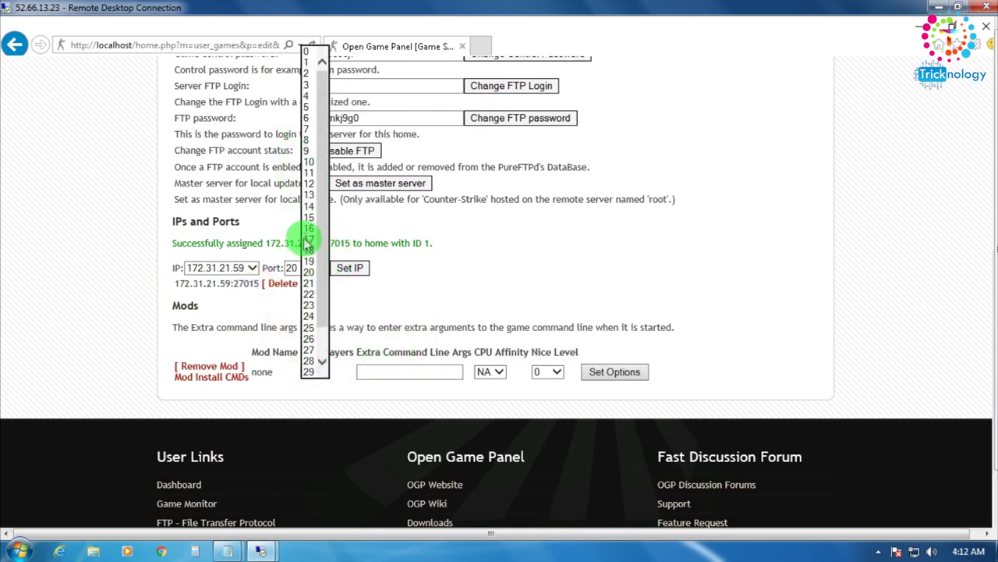
scroll(314, 195, up, 1)
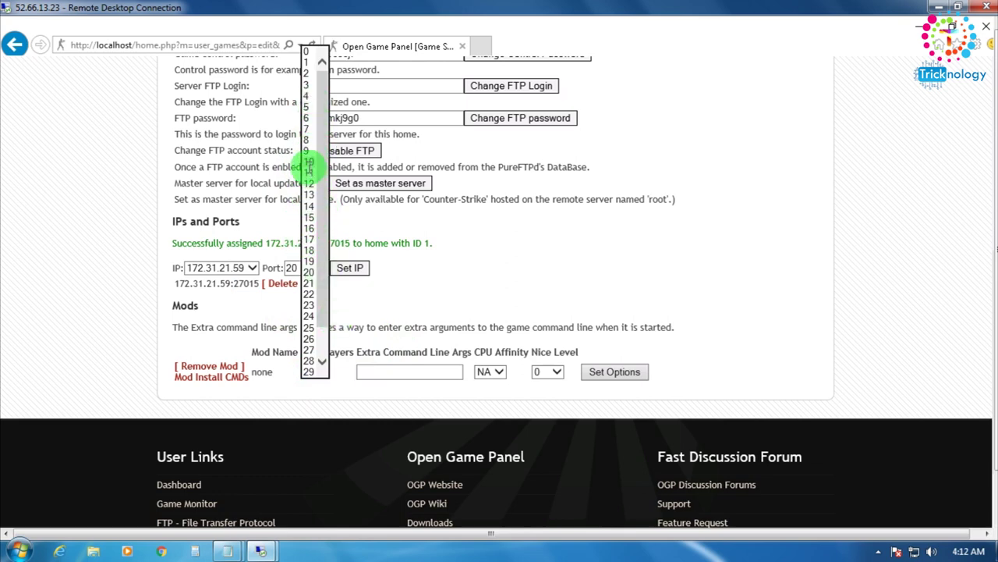
click(309, 161)
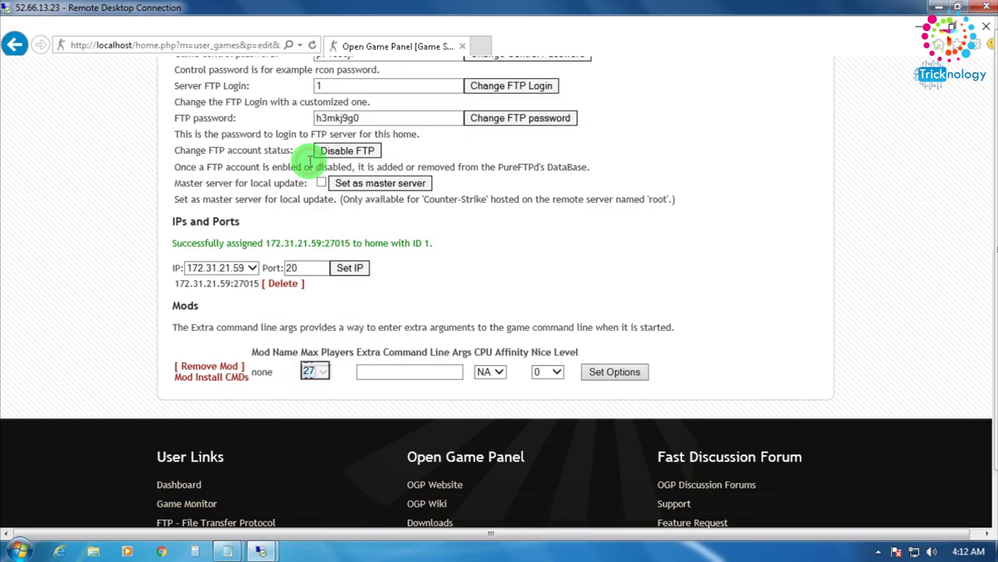
scroll(492, 361, up, 3)
scroll(521, 325, down, 4)
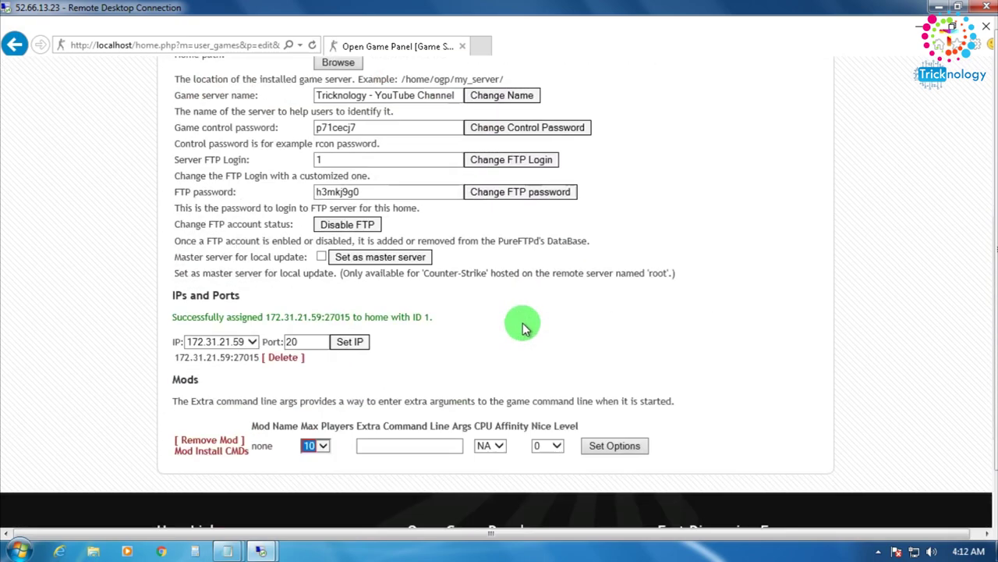
scroll(536, 330, up, 4)
scroll(535, 330, down, 3)
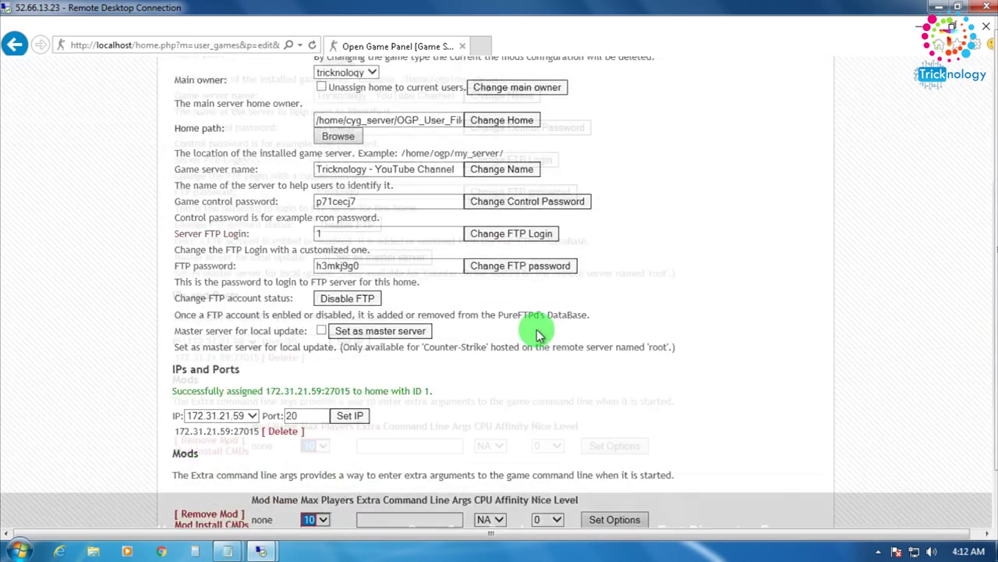
click(620, 374)
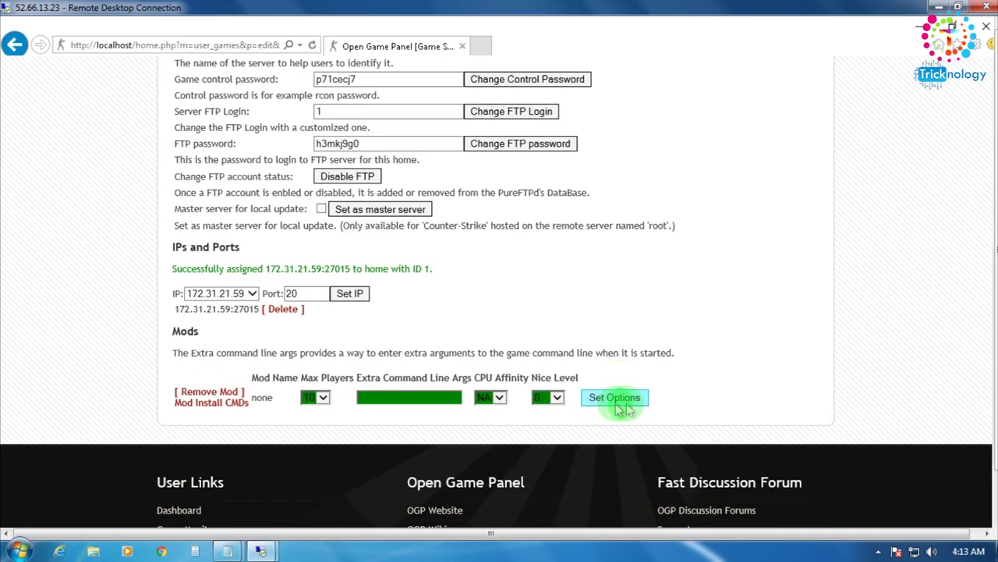
click(676, 293)
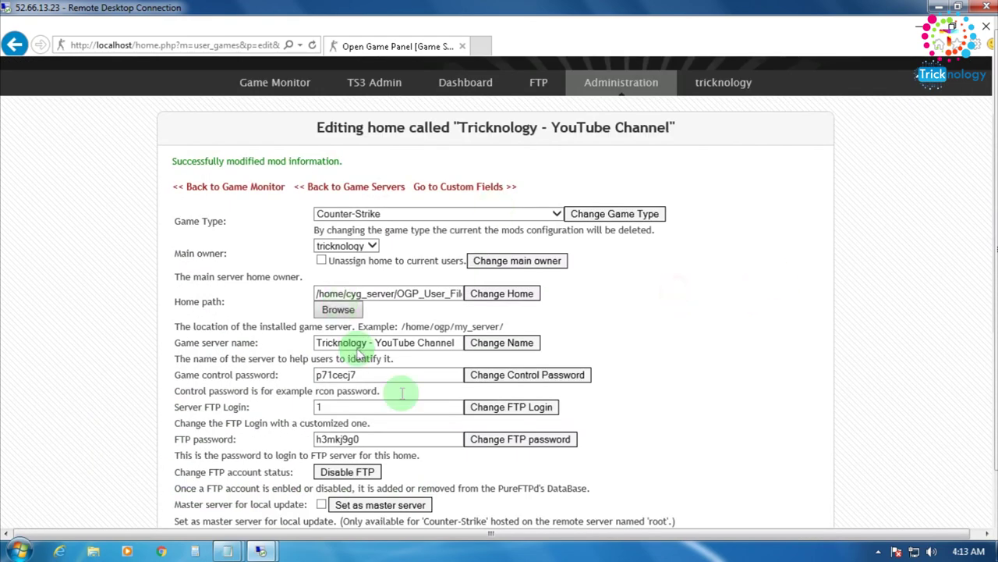
scroll(401, 396, down, 5)
scroll(306, 295, up, 6)
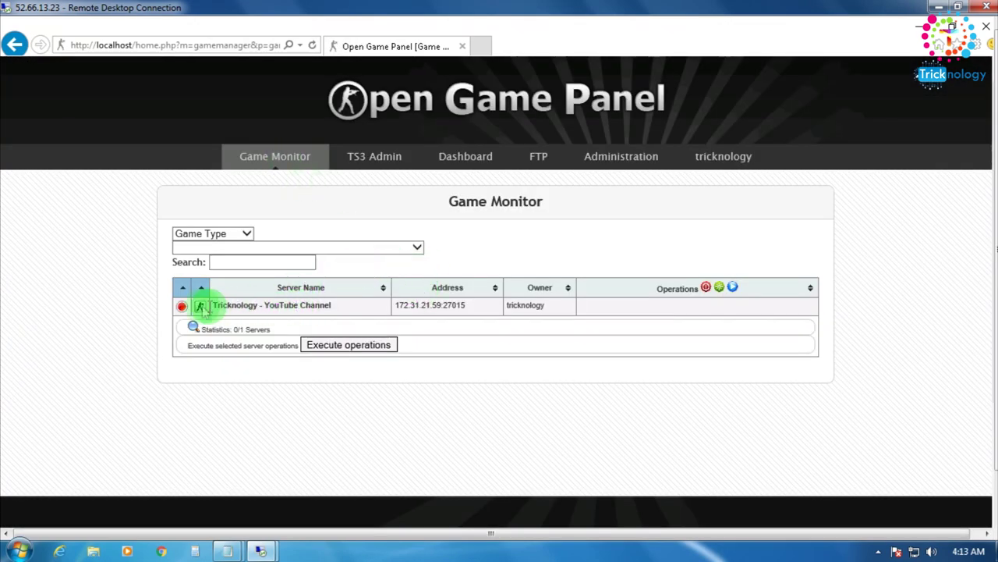
Expand the Tricknology - YouTube Channel server row to show its operations
drag(216, 309, 352, 305)
click(349, 309)
click(349, 310)
scroll(368, 301, down, 1)
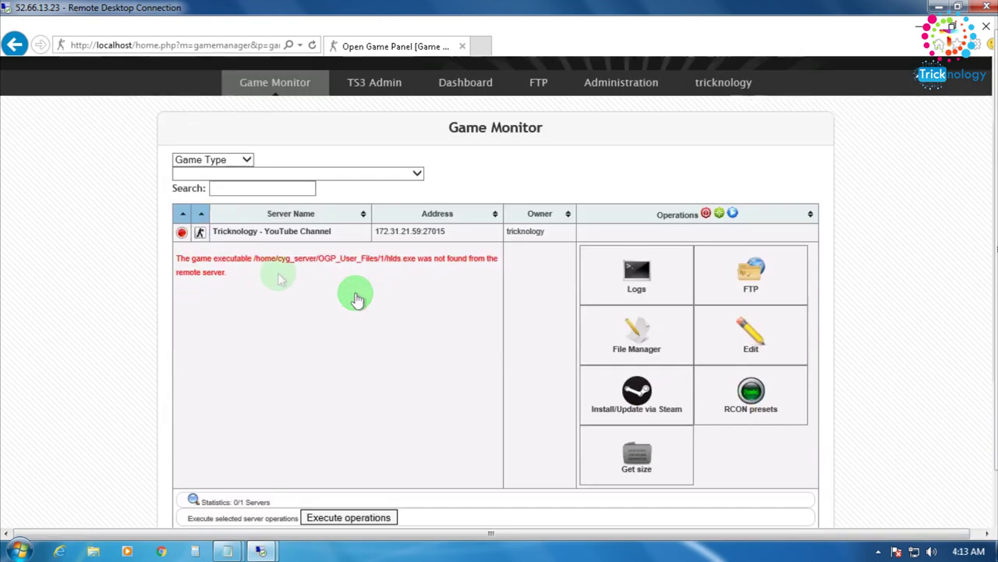
Read the error that the game executable hlds.exe was not found
drag(180, 258, 240, 261)
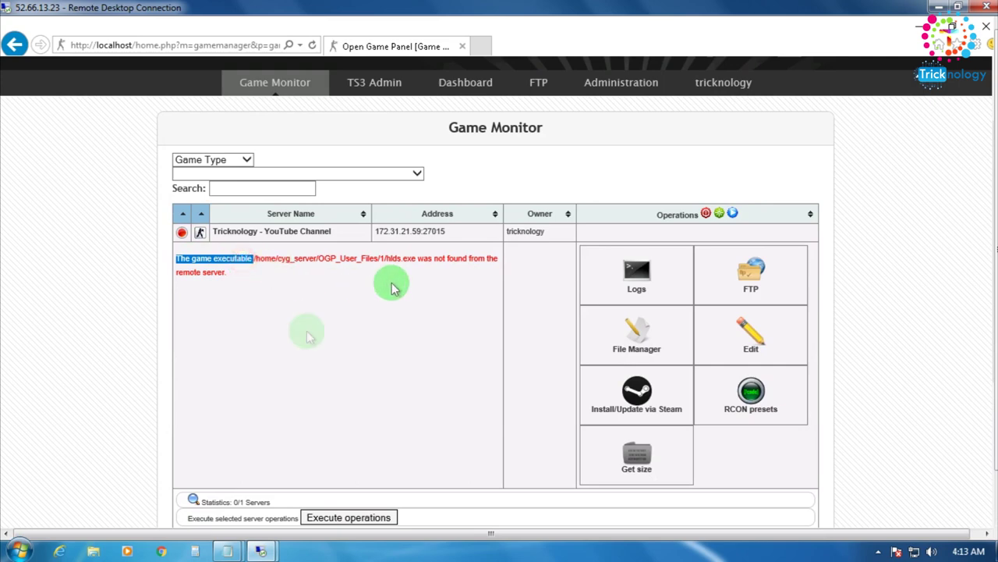
click(179, 261)
drag(178, 263, 353, 323)
click(298, 296)
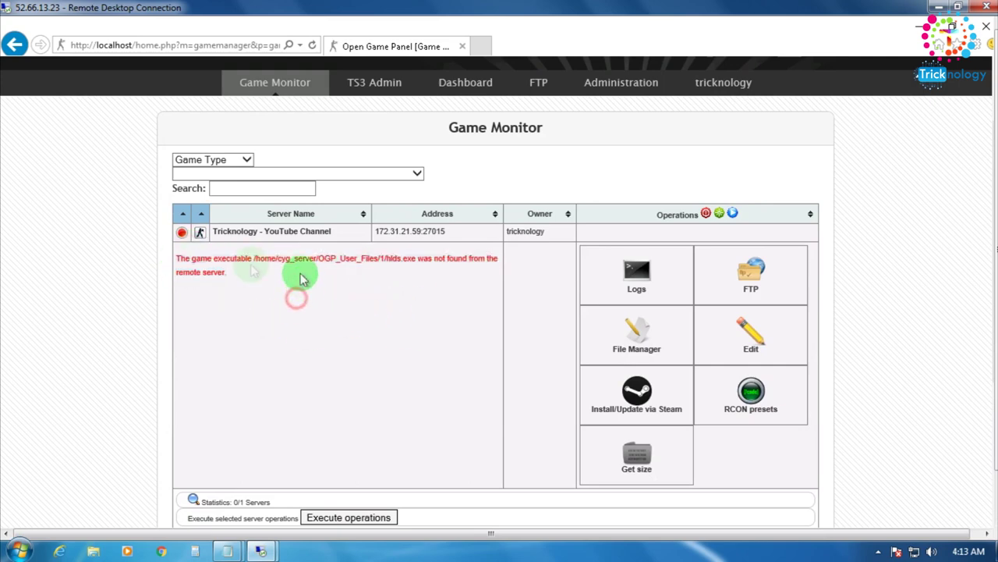
drag(178, 259, 227, 262)
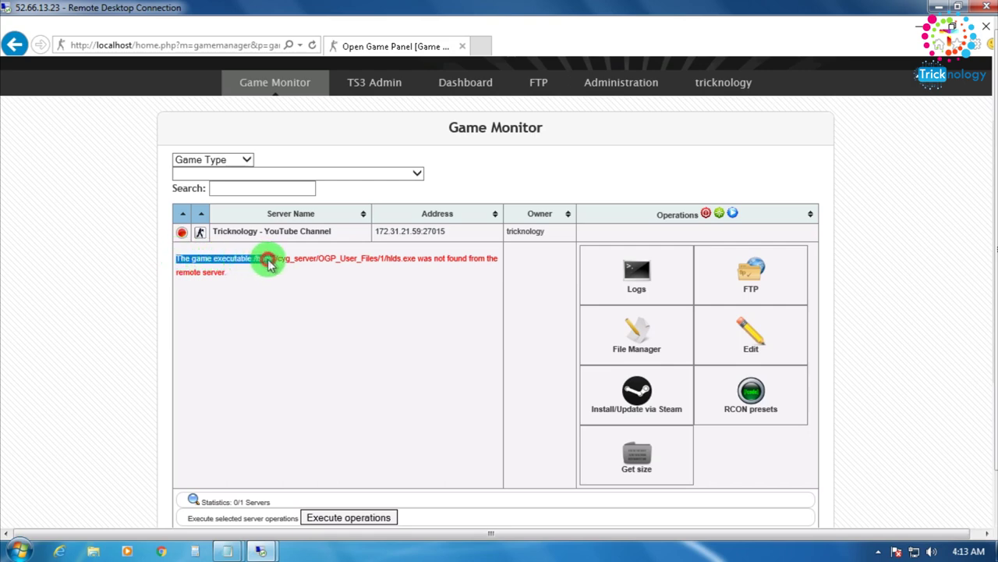
drag(311, 261, 207, 278)
click(397, 294)
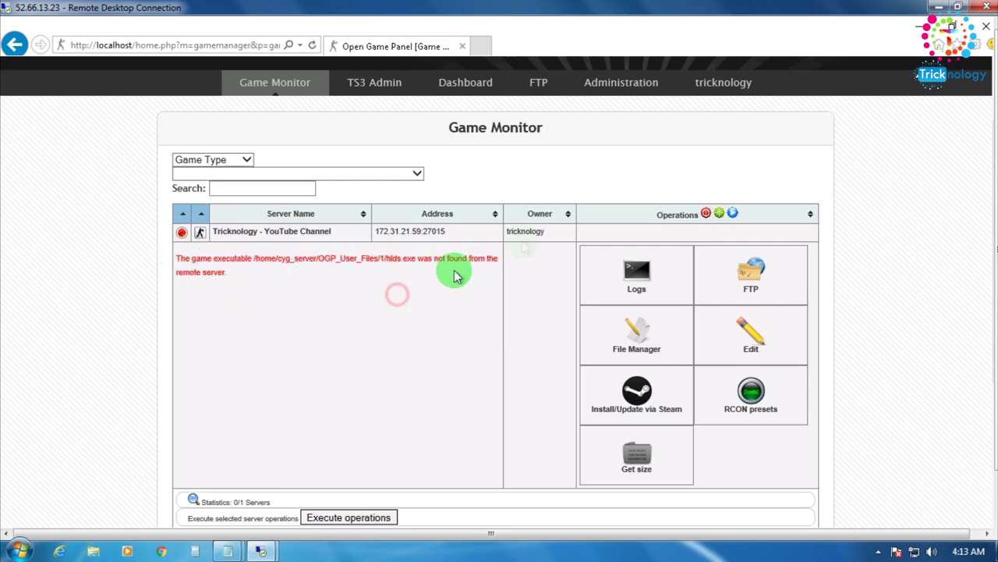
scroll(346, 397, down, 3)
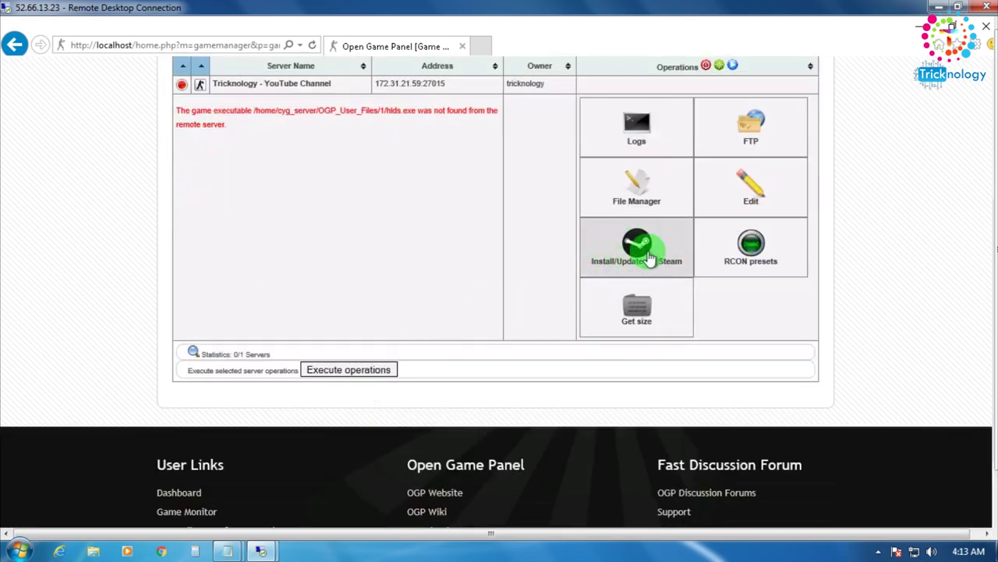
scroll(452, 350, down, 2)
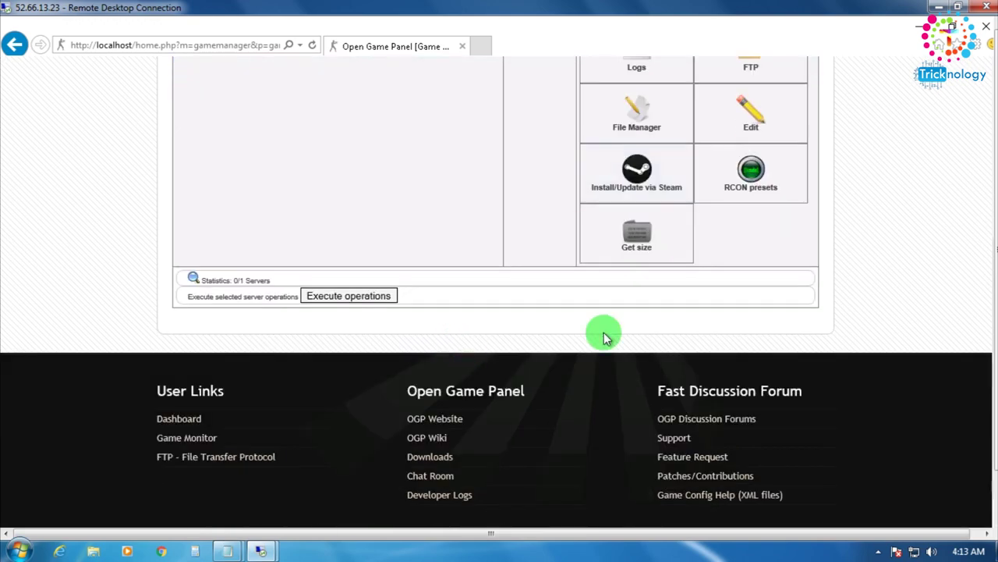
drag(989, 230, 995, 277)
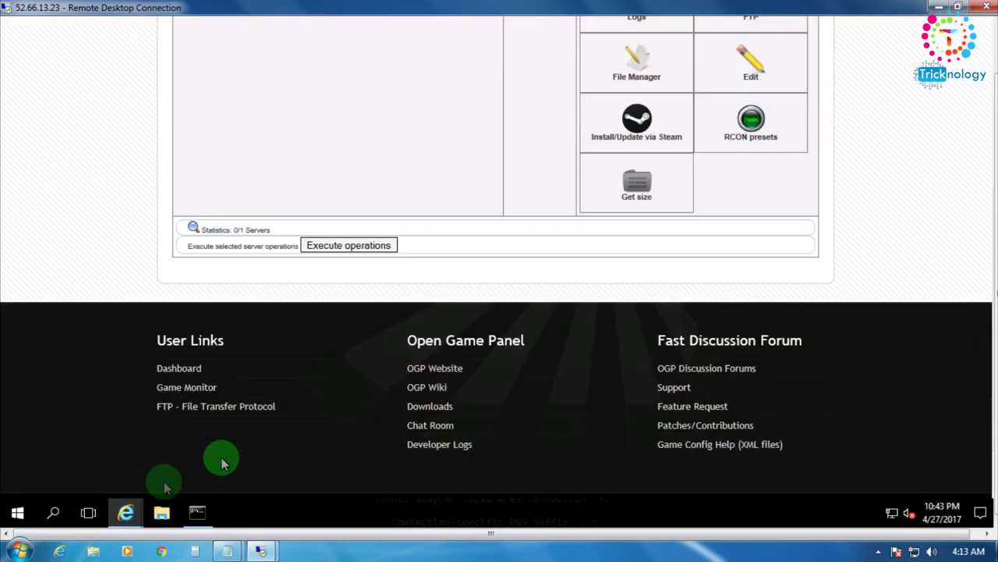
Browse in File Explorer to the empty C:\OGP64\home folder
click(161, 511)
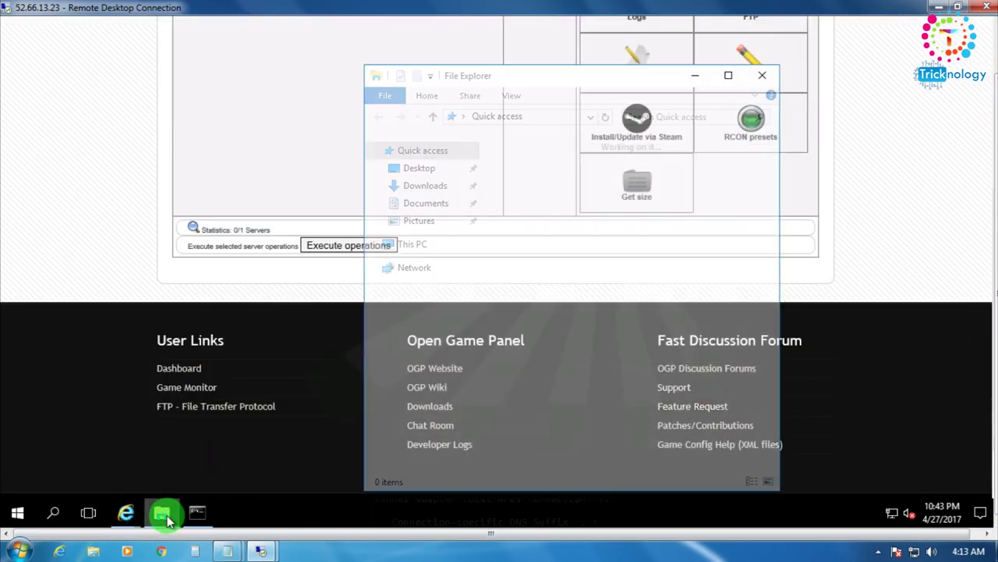
drag(993, 179, 995, 121)
click(413, 277)
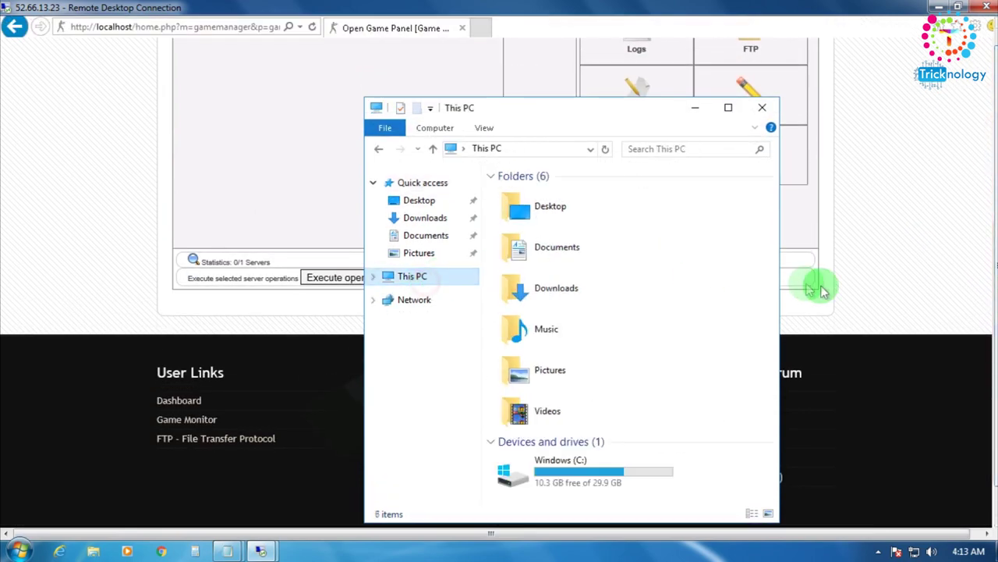
click(613, 479)
double_click(612, 479)
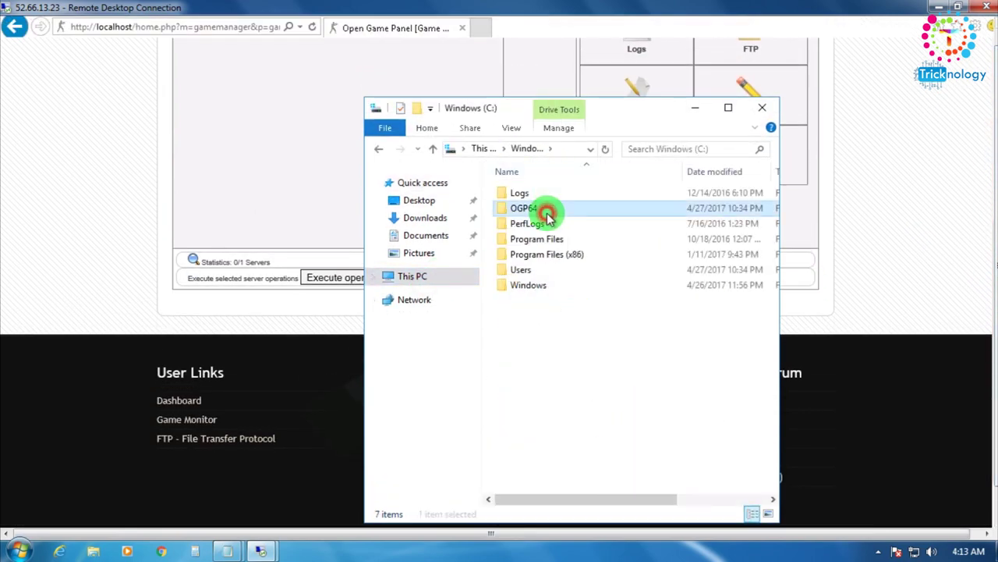
double_click(550, 208)
click(553, 256)
double_click(554, 256)
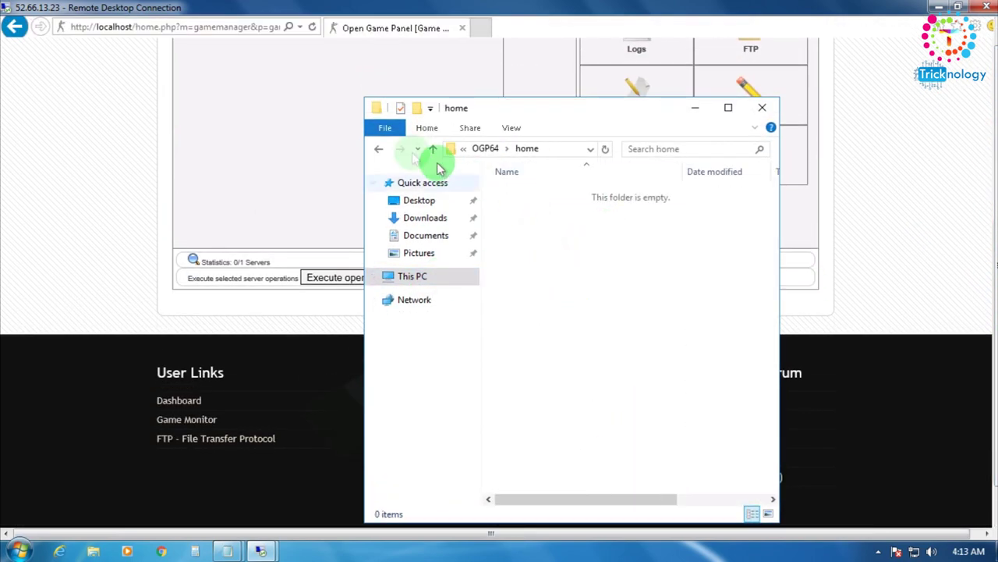
click(379, 148)
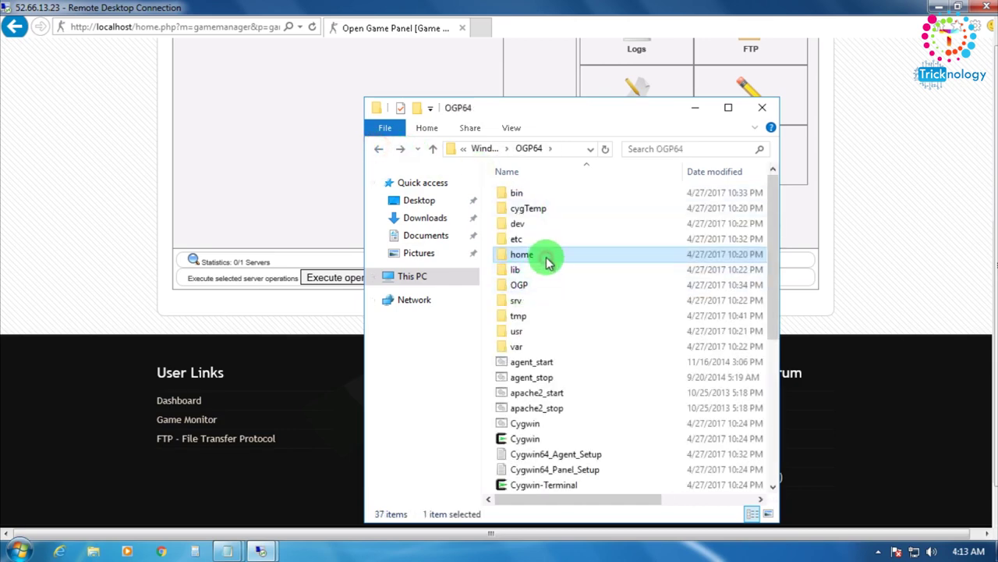
double_click(549, 263)
scroll(205, 211, up, 2)
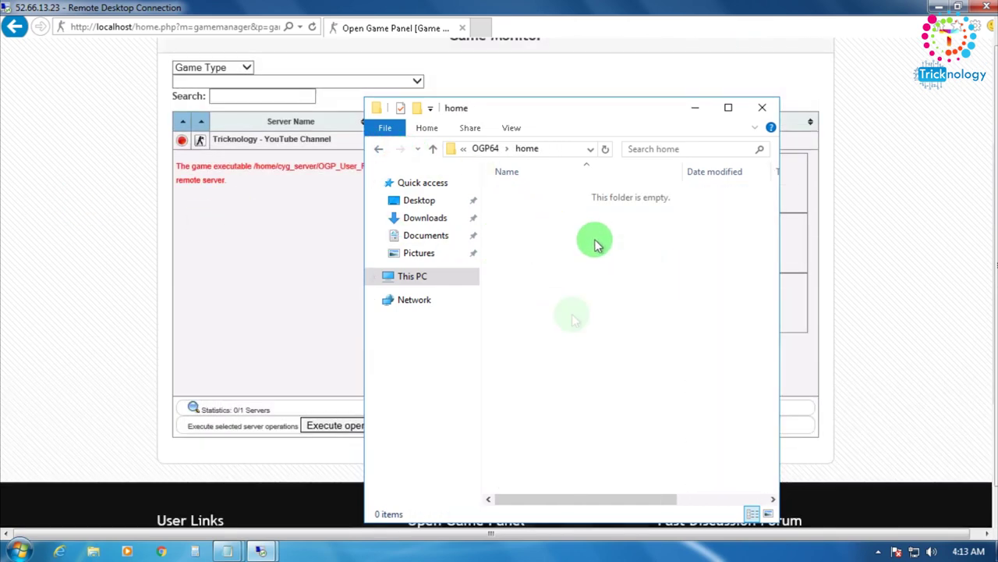
Create a new folder named server in home and open it, confirming it is empty
right_click(555, 200)
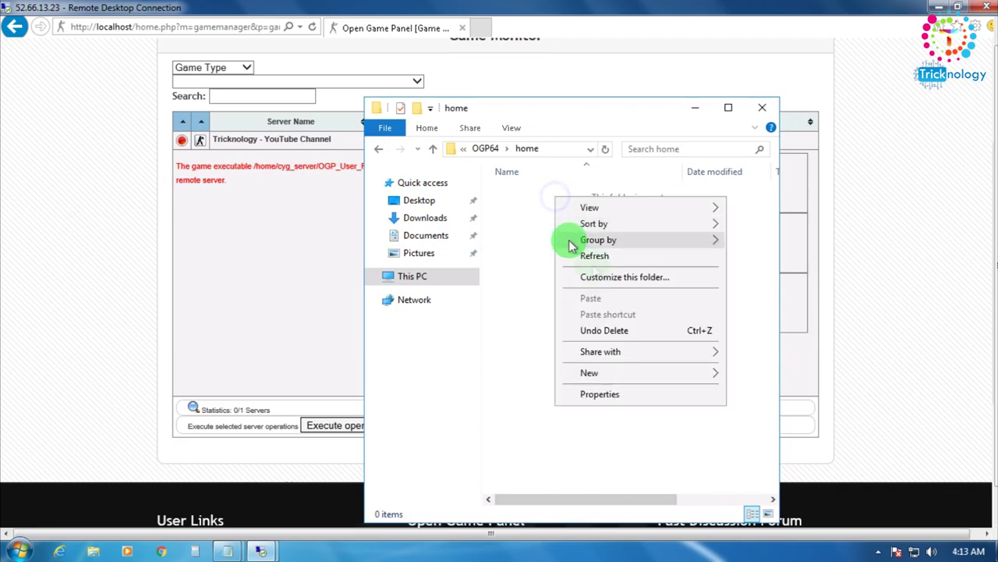
click(691, 373)
click(763, 376)
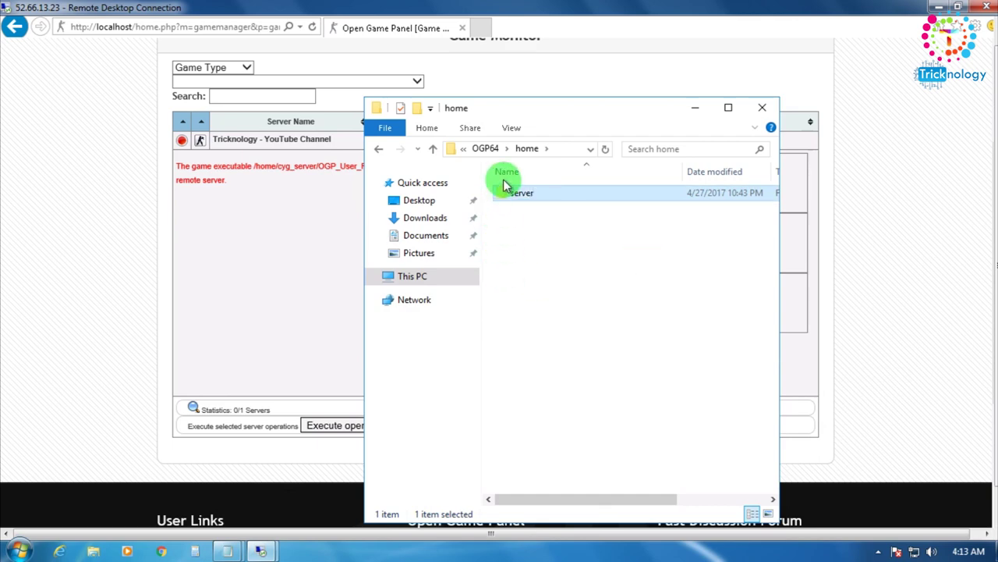
double_click(563, 196)
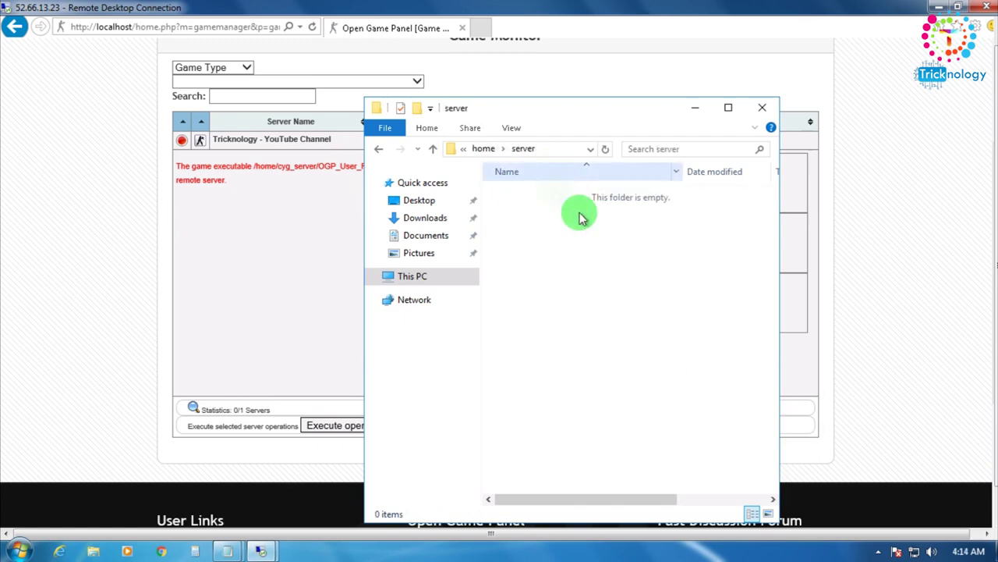
drag(566, 209, 732, 377)
click(311, 280)
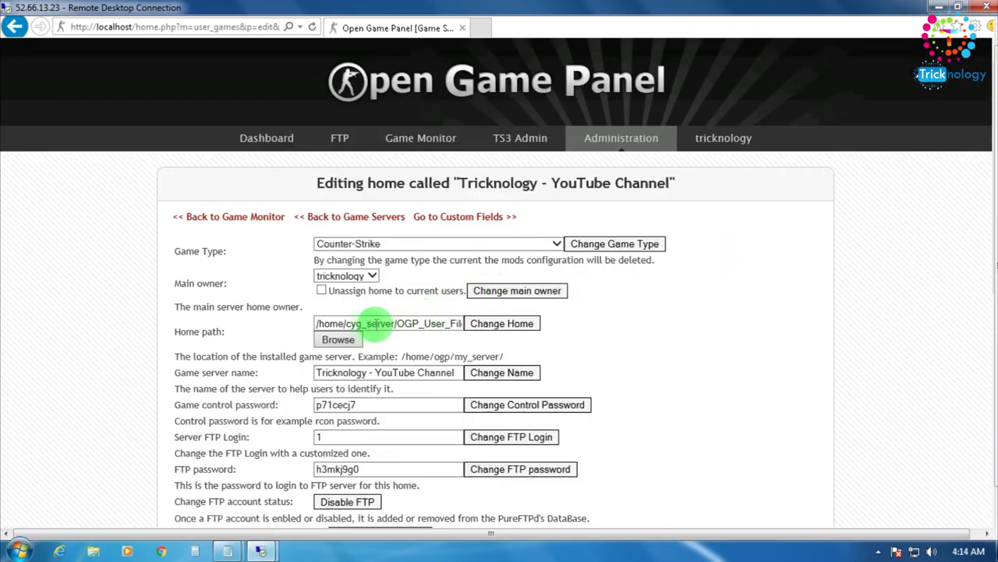
Check the home path, then open Game Monitor for the Tricknology - YouTube Channel server
drag(349, 328, 468, 325)
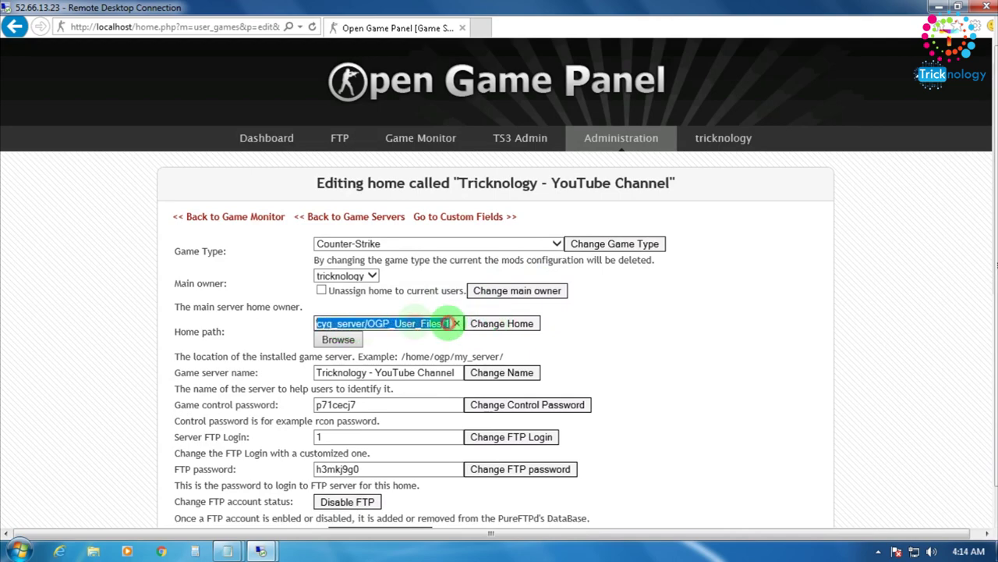
click(420, 144)
mouse_move(421, 164)
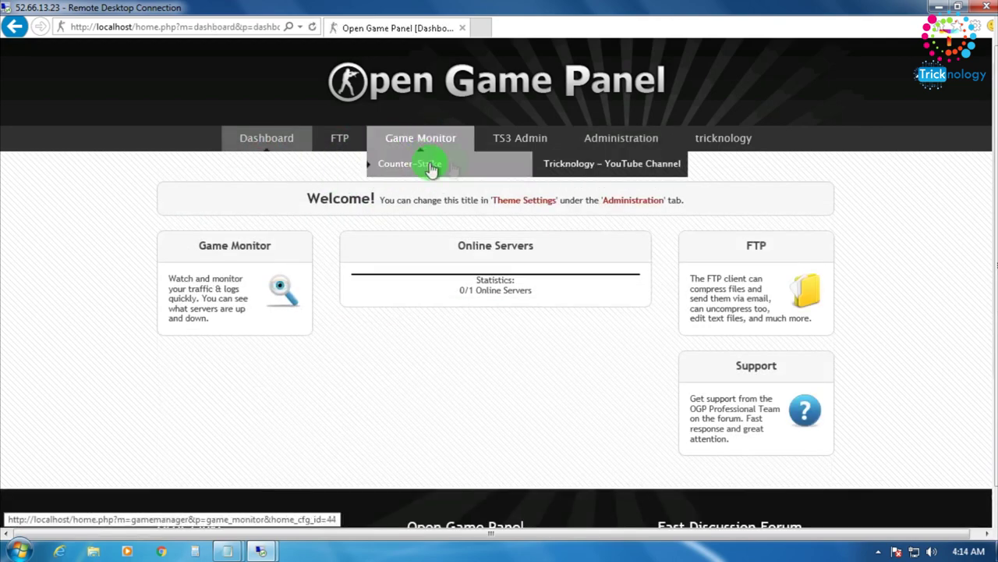
click(574, 165)
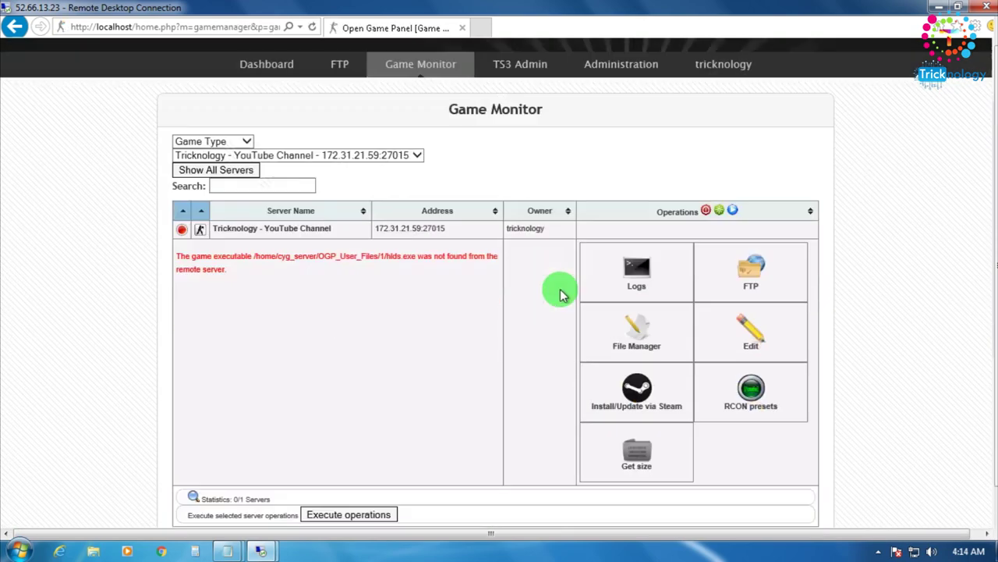
scroll(557, 284, down, 2)
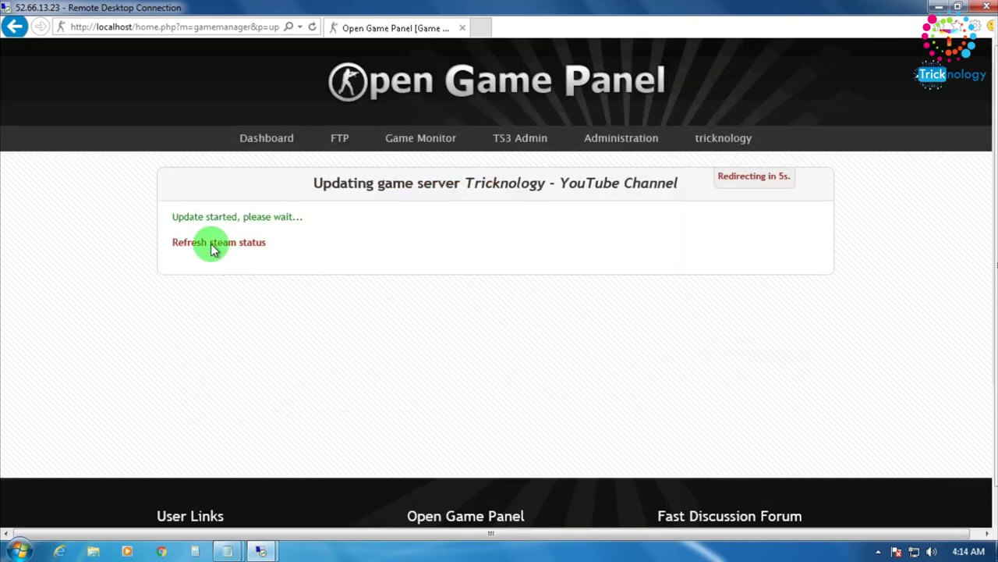
Highlight the update-started and update-in-progress messages in the Steam console log
drag(173, 221, 301, 217)
click(361, 221)
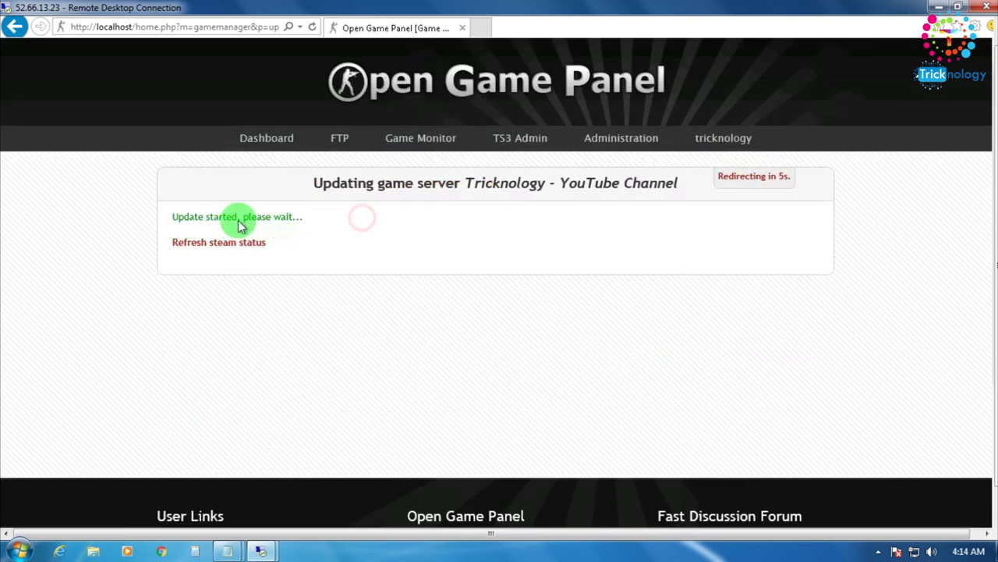
drag(173, 221, 293, 219)
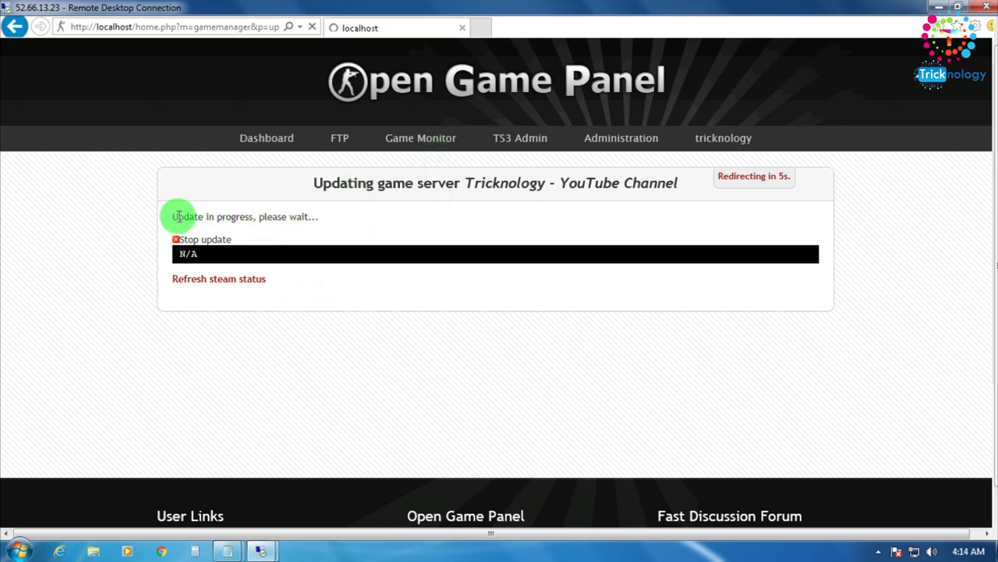
drag(174, 218, 372, 216)
click(373, 216)
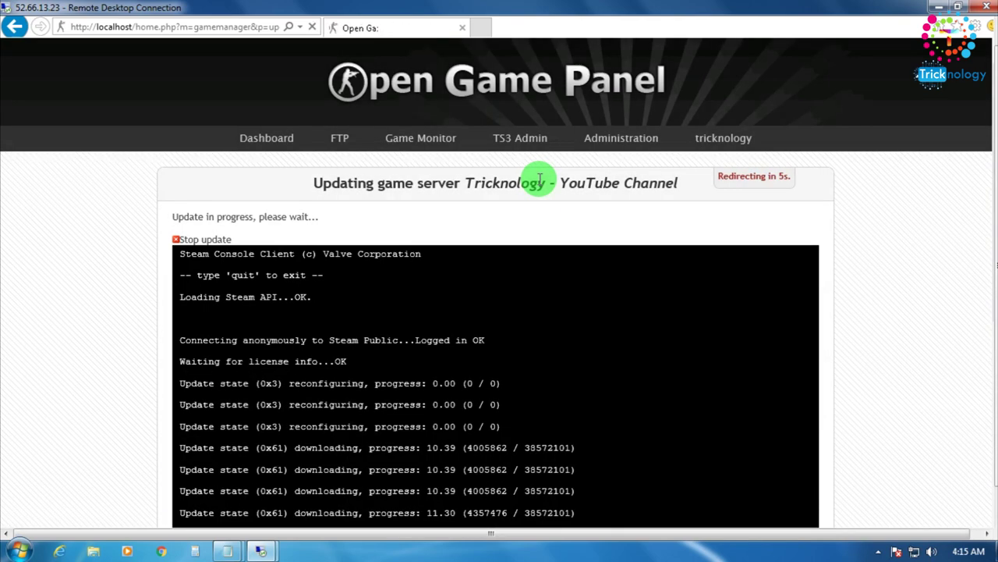
Scroll down to highlight the Update completed successfully message and the full console output
scroll(539, 179, down, 1)
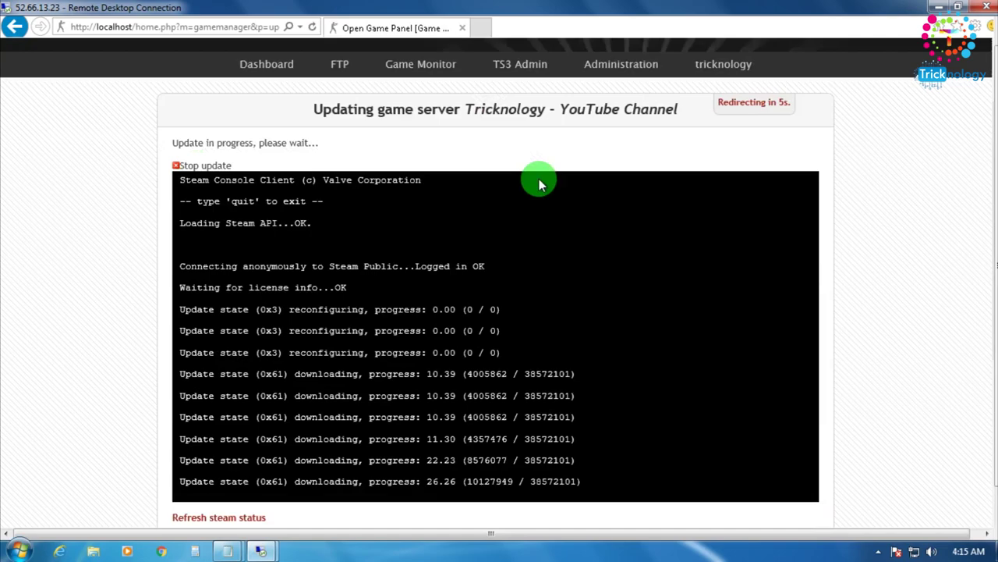
scroll(539, 184, down, 3)
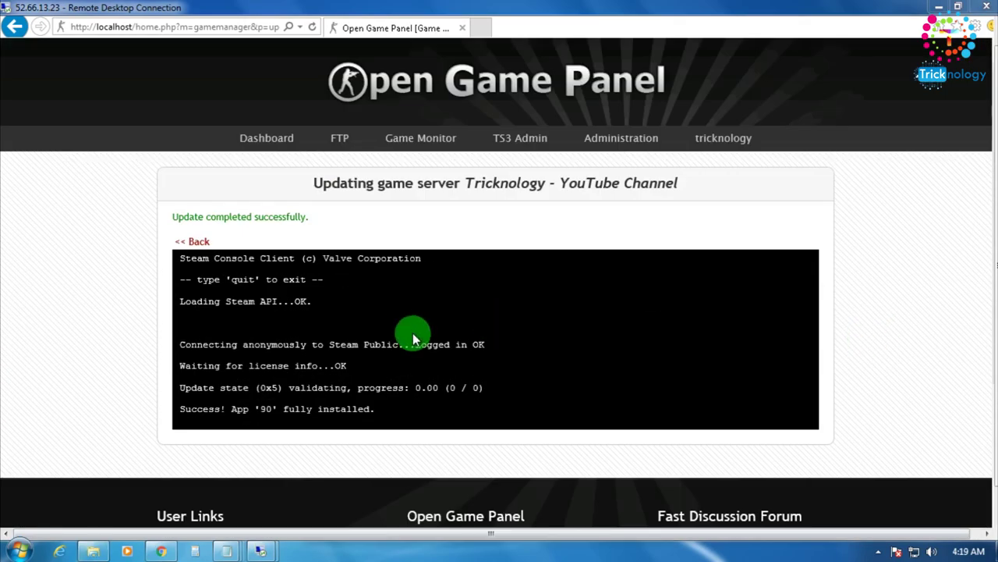
drag(171, 216, 312, 212)
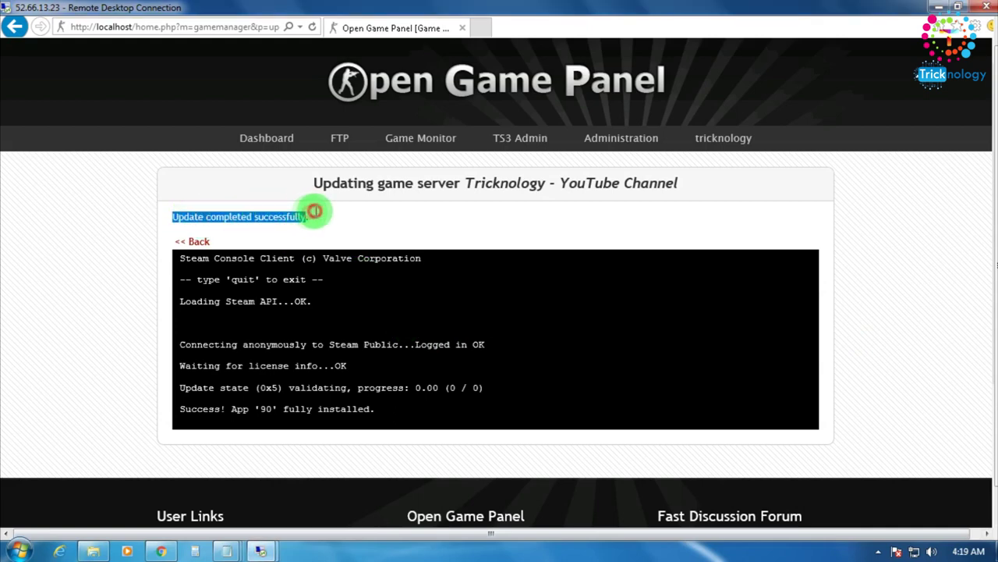
drag(167, 216, 305, 216)
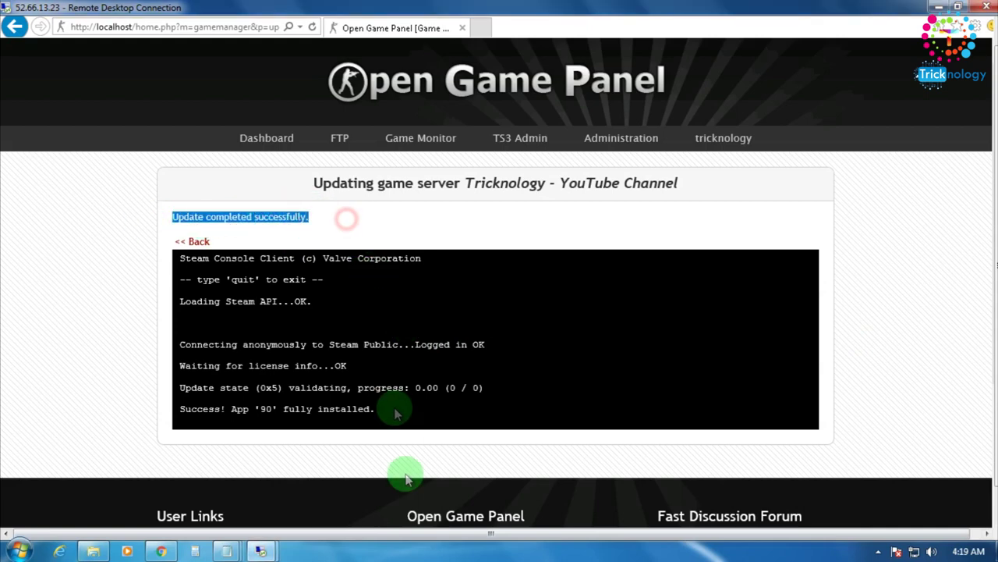
click(421, 390)
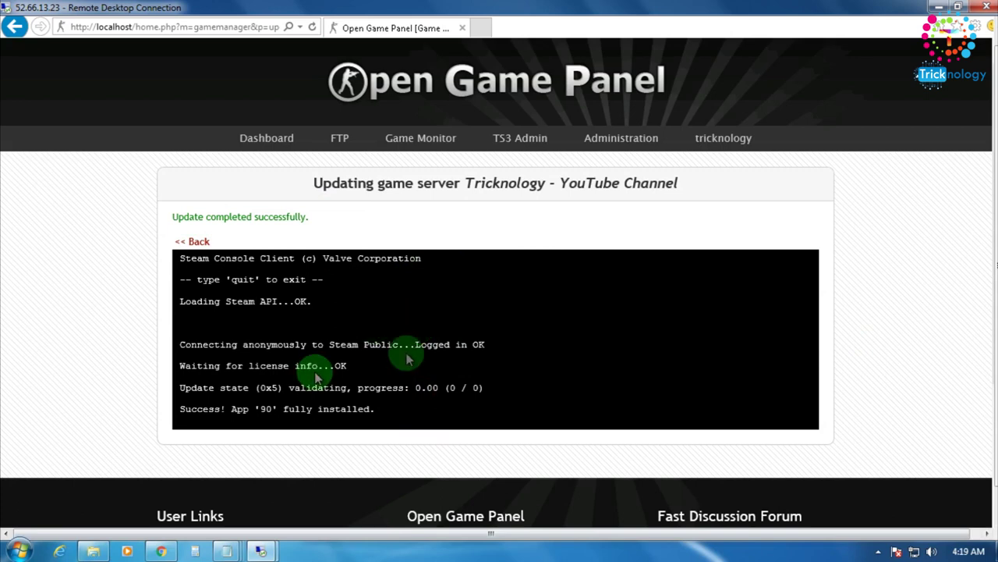
drag(383, 415, 263, 293)
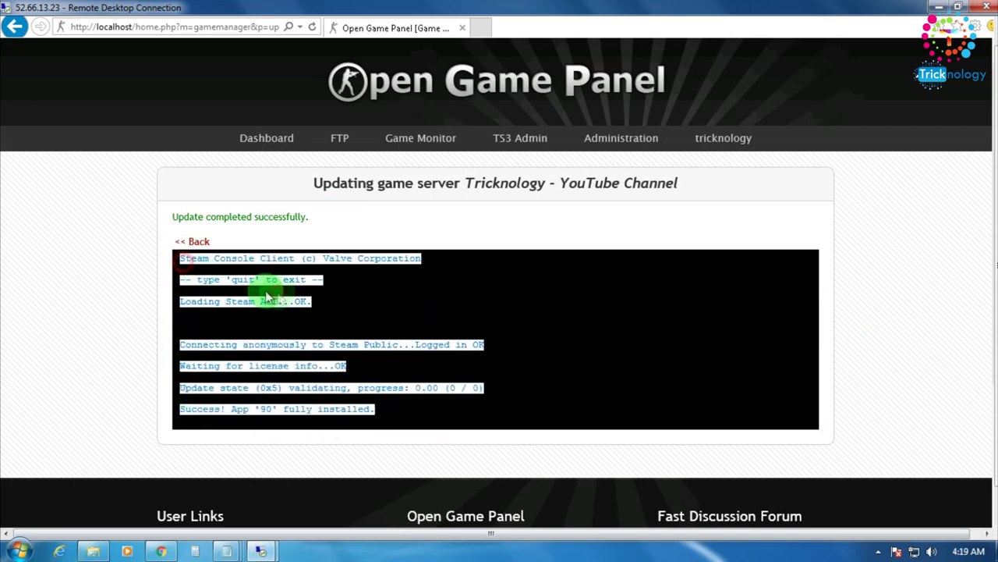
click(277, 293)
mouse_move(390, 146)
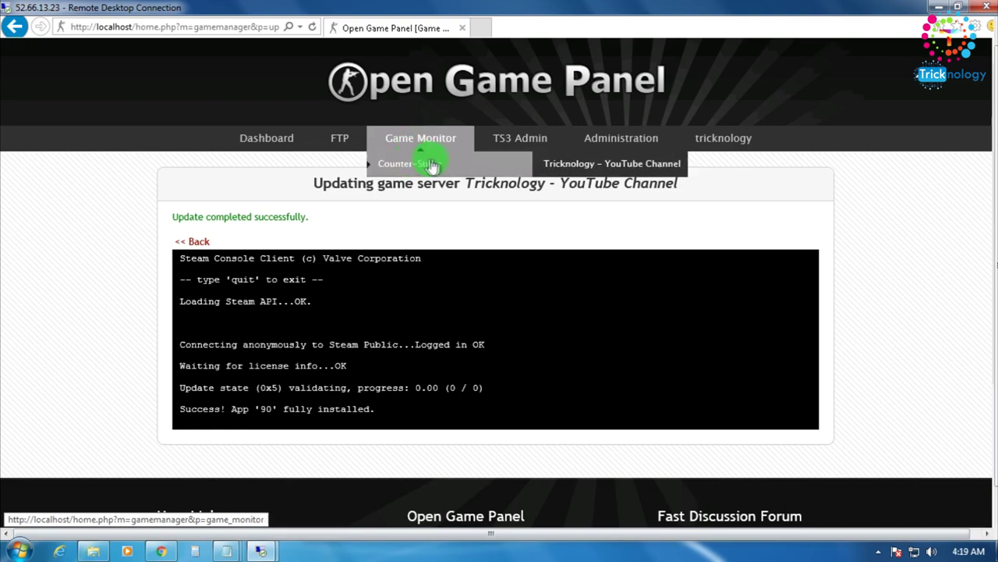
Open the Tricknology - YouTube Channel monitor and highlight failed_to_read_maps_error_code: -2
click(624, 166)
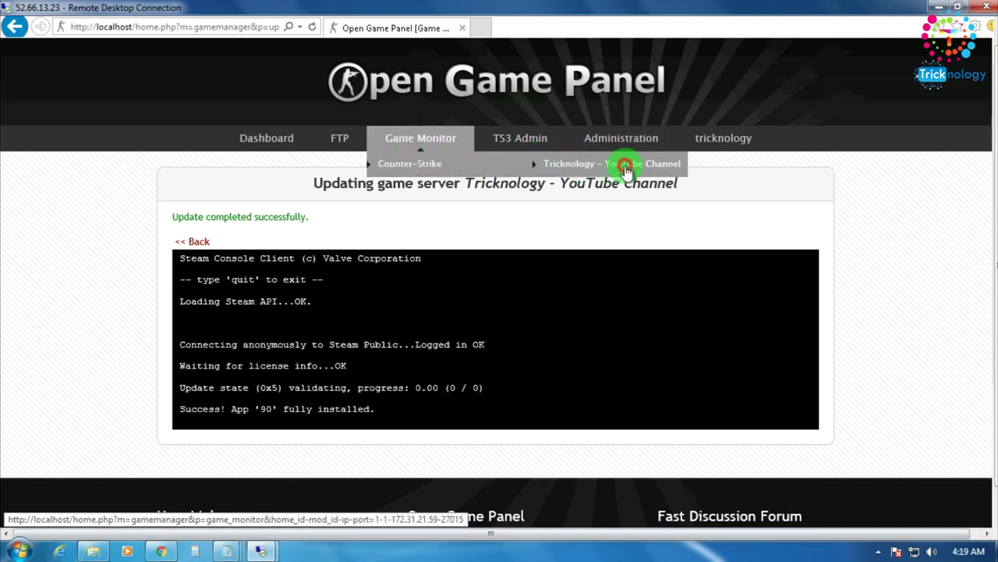
scroll(405, 249, down, 2)
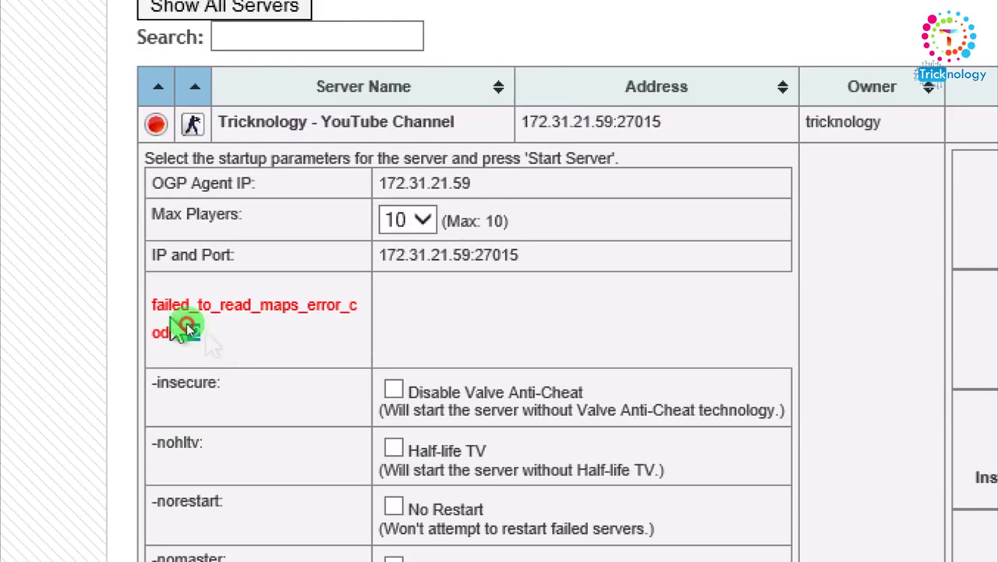
drag(205, 333, 181, 320)
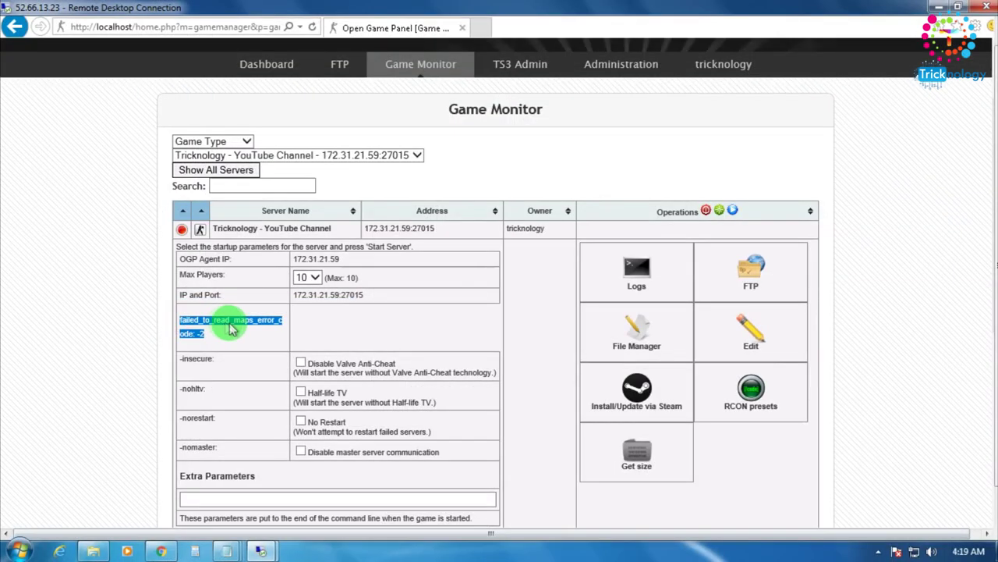
drag(228, 337, 211, 319)
click(201, 330)
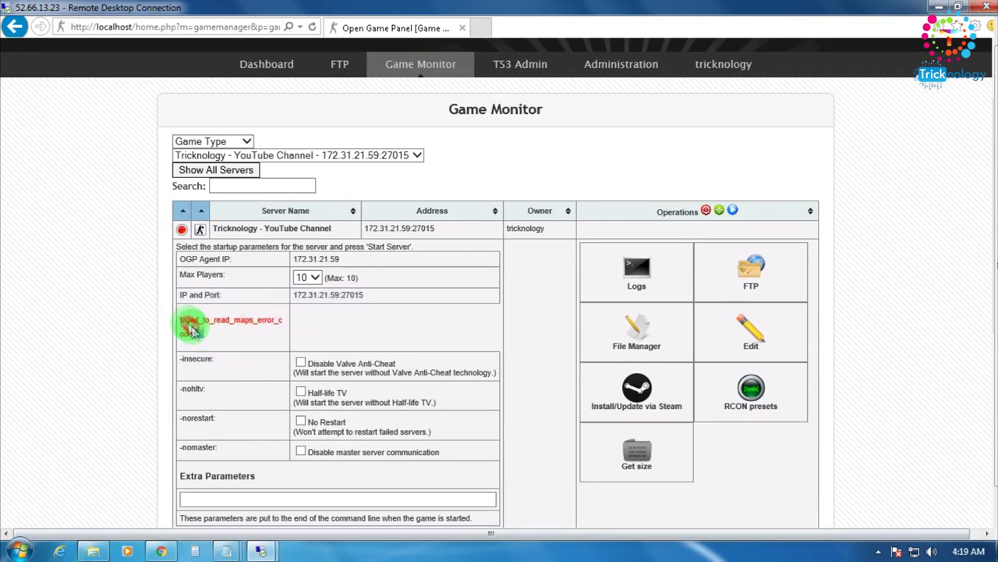
Review the app_manifest_10 and app_manifest_90 links in Notepad, then open a new browser tab
click(228, 550)
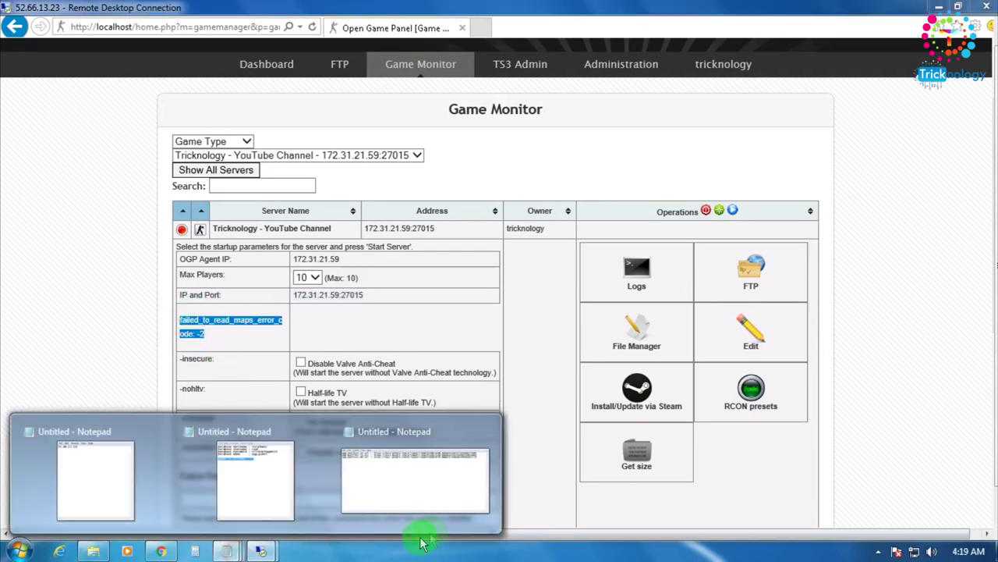
click(435, 533)
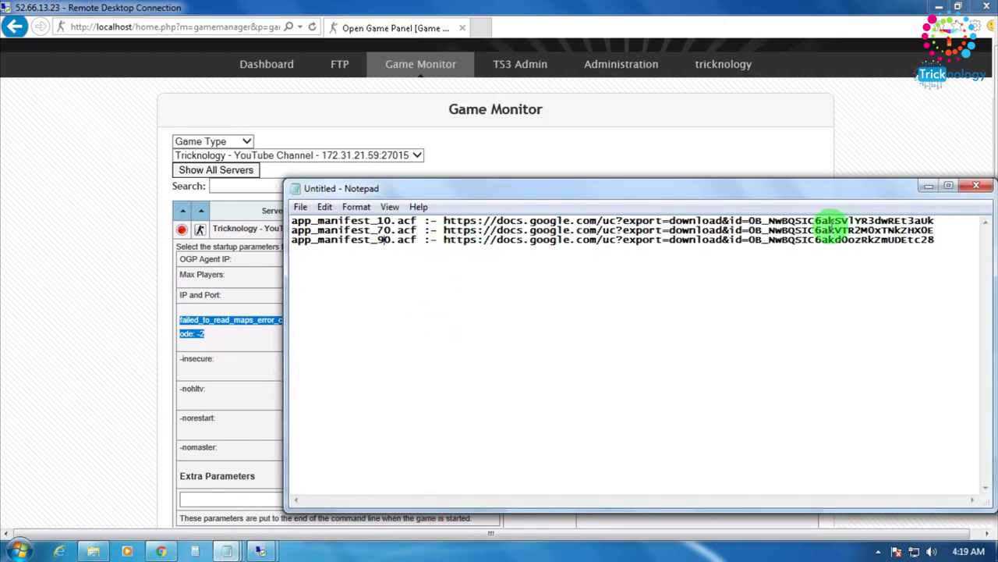
drag(974, 240, 222, 205)
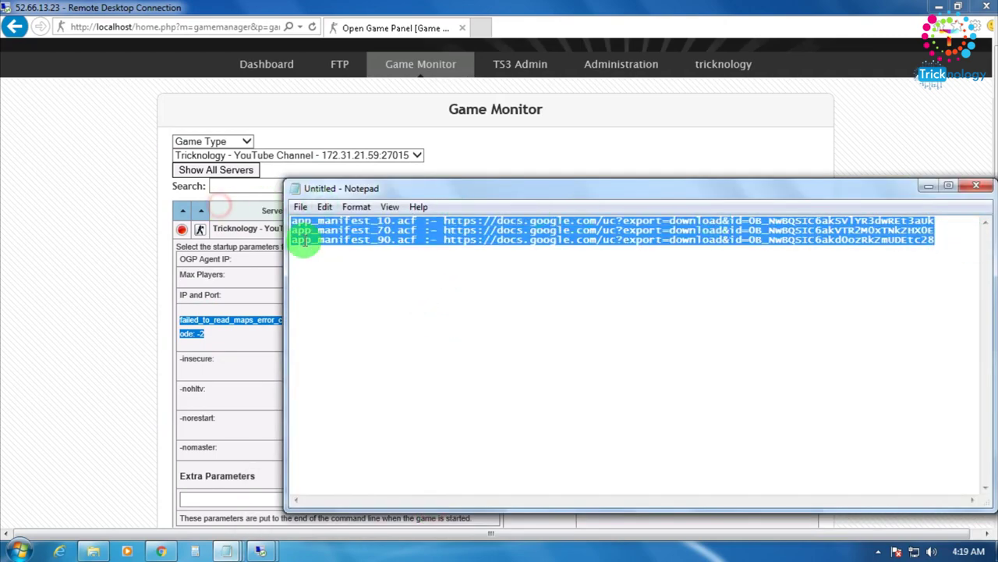
click(304, 242)
drag(294, 222, 413, 221)
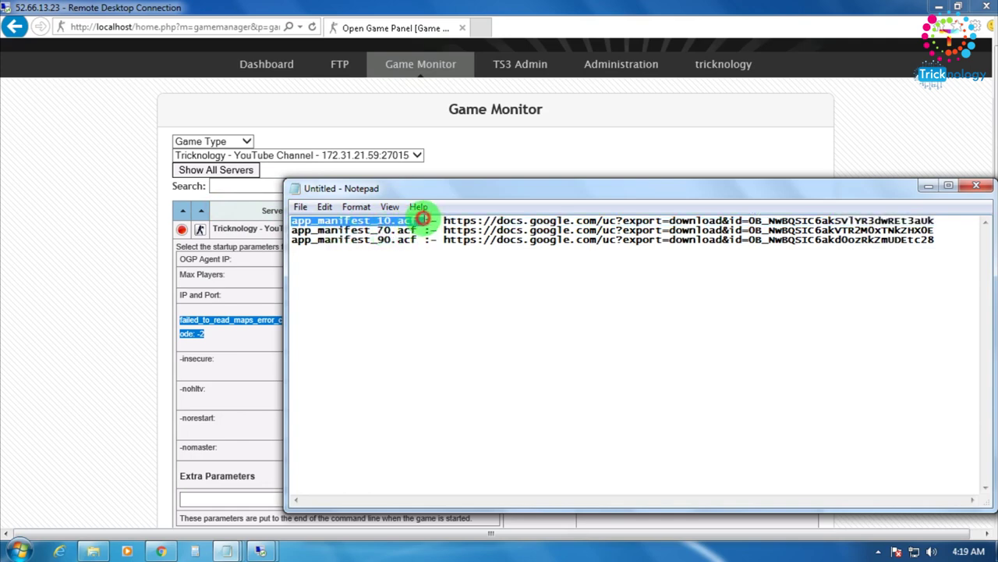
click(382, 224)
click(385, 242)
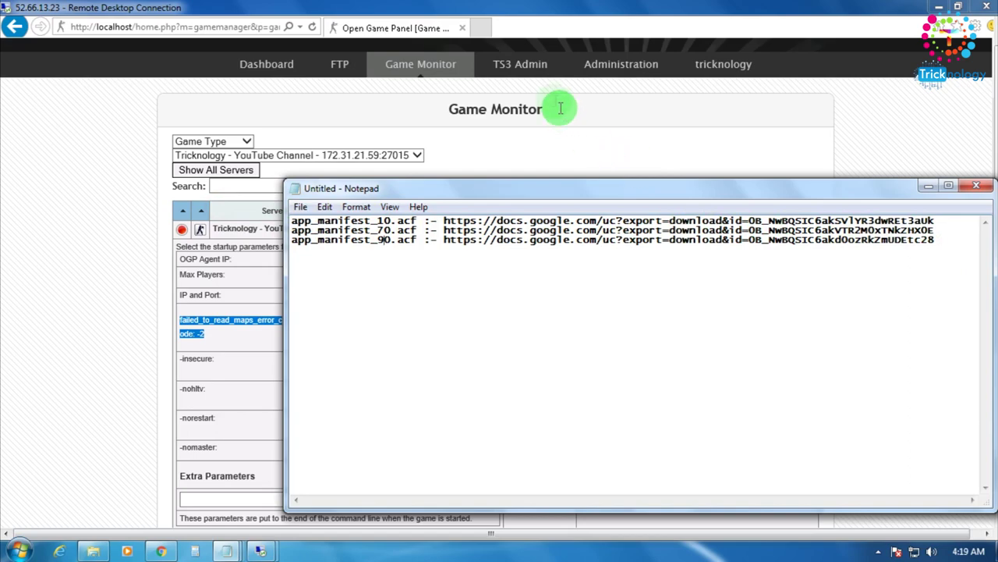
click(483, 26)
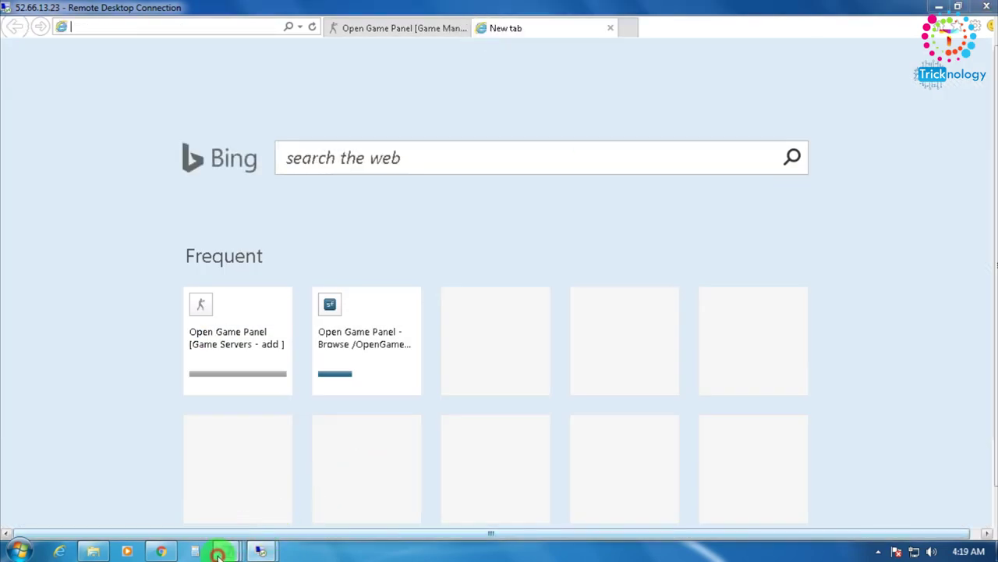
Select the app_manifest_10.acf download link in the Notepad notes
mouse_move(227, 551)
click(464, 505)
drag(936, 221, 443, 221)
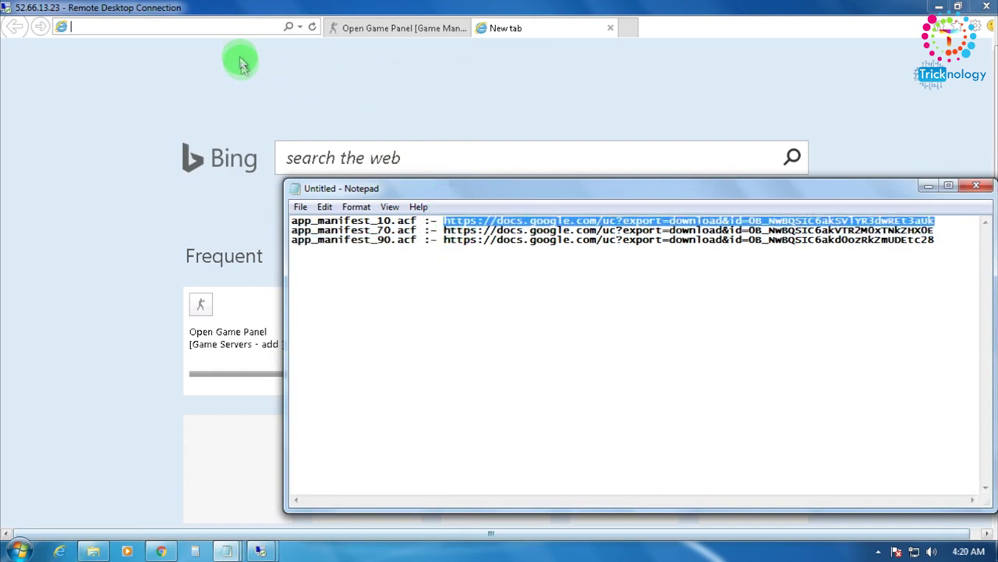
Load technicalhazra.in in the new tab, scroll through it, then close that tab
click(182, 48)
text(technicalhazra.)
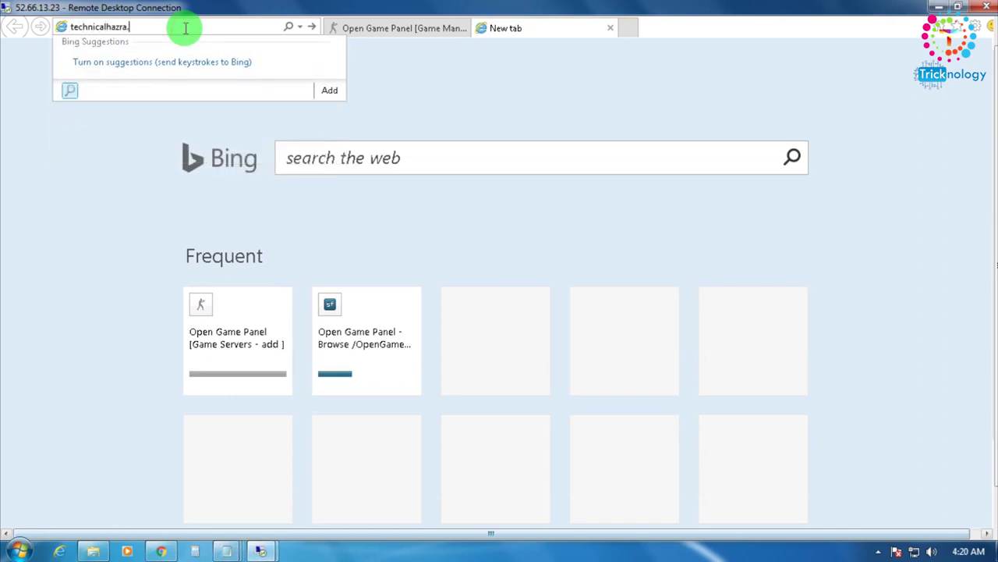
text(in)
key(Return)
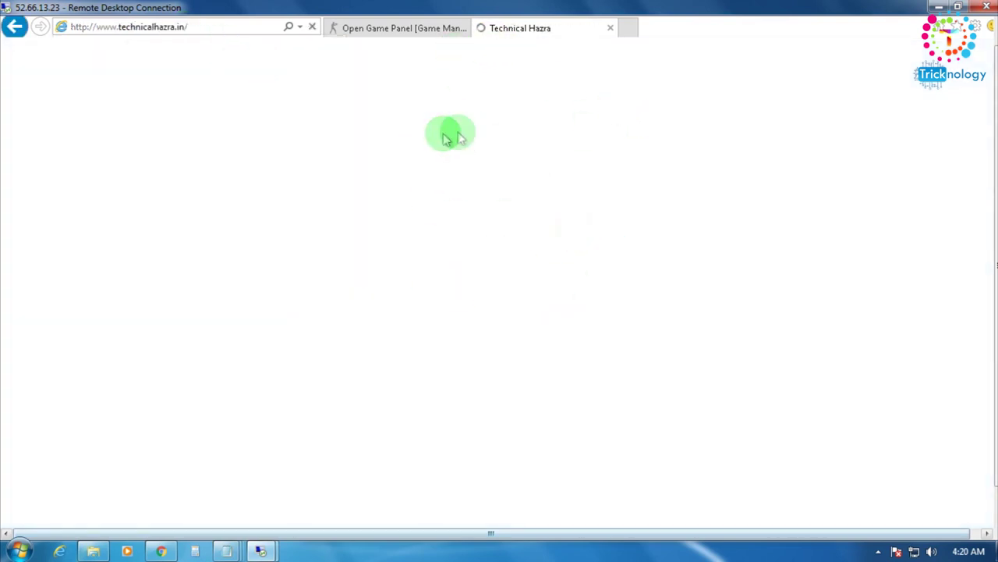
scroll(570, 234, down, 7)
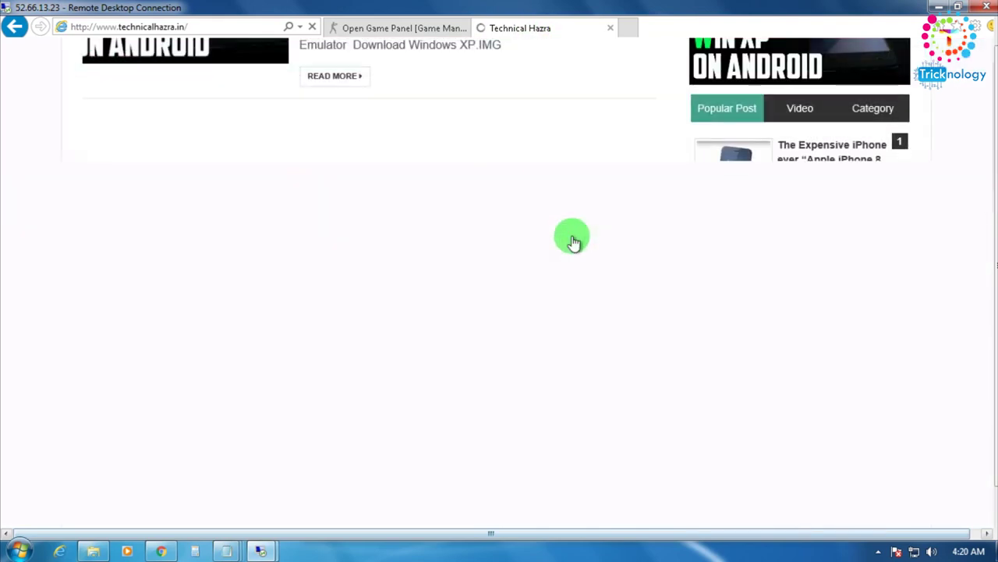
scroll(571, 234, up, 5)
scroll(570, 226, up, 4)
scroll(442, 229, down, 4)
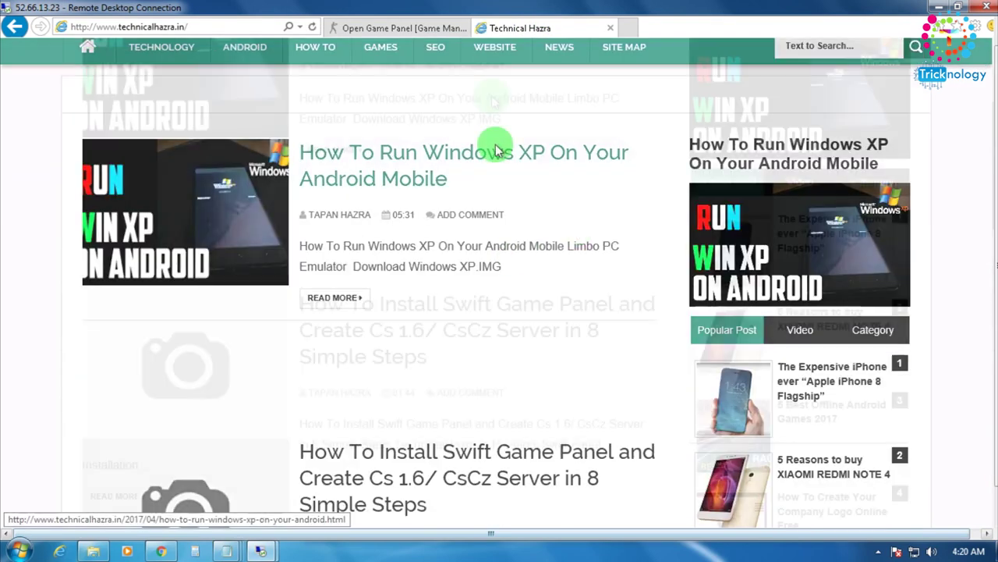
click(610, 29)
mouse_move(594, 68)
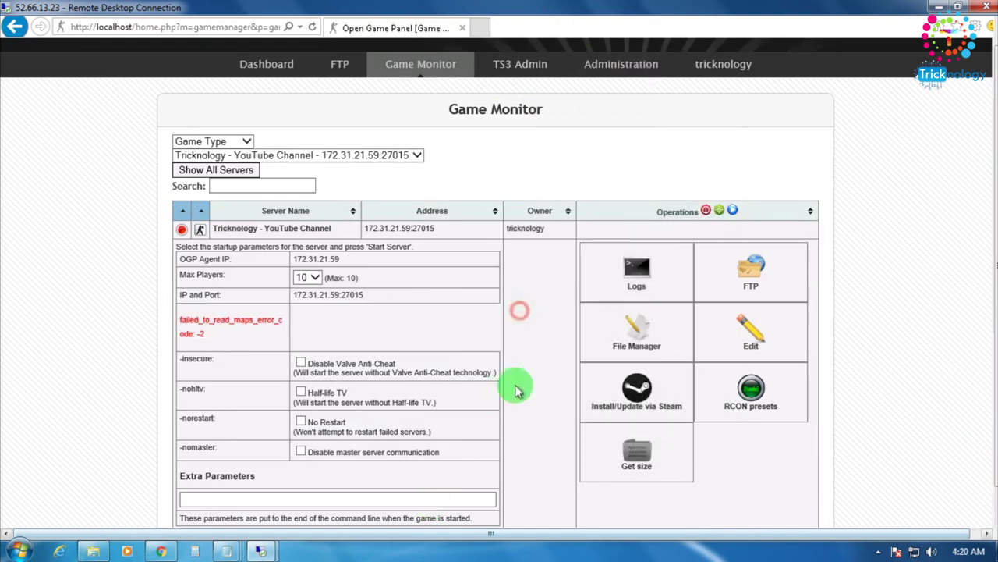
Paste the first Google Drive link into the browser and save appmanifest_10.acf
click(232, 551)
click(475, 495)
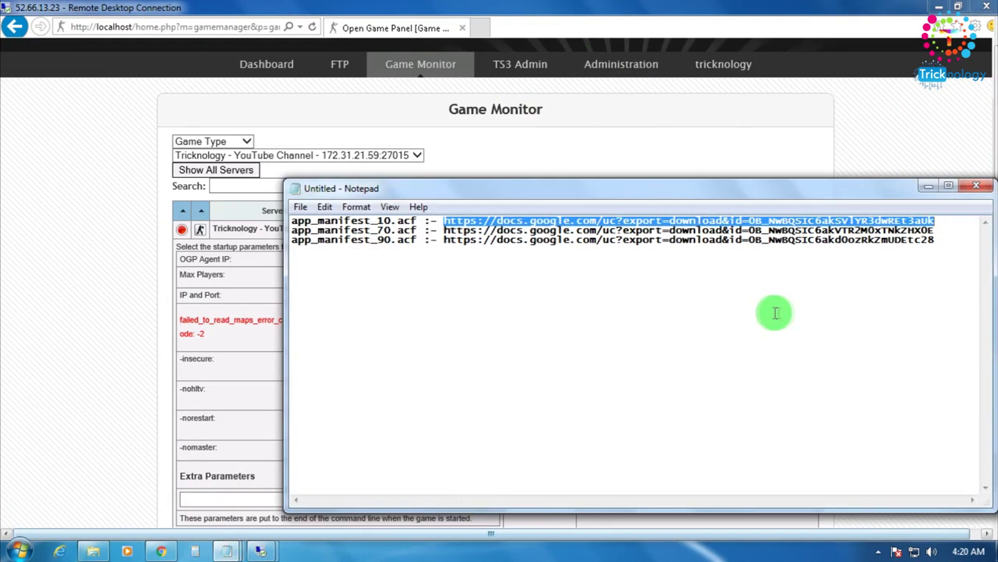
click(478, 36)
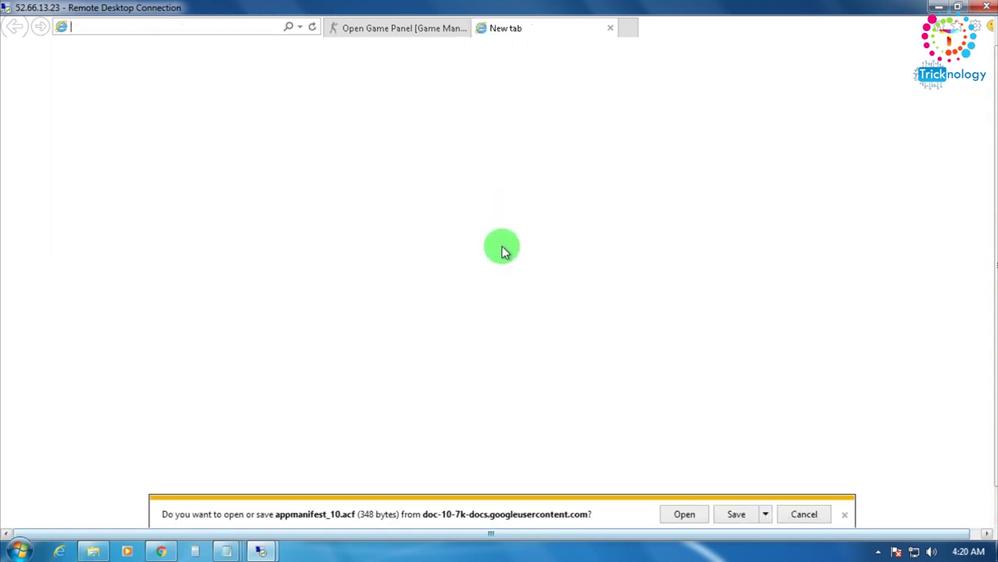
click(737, 518)
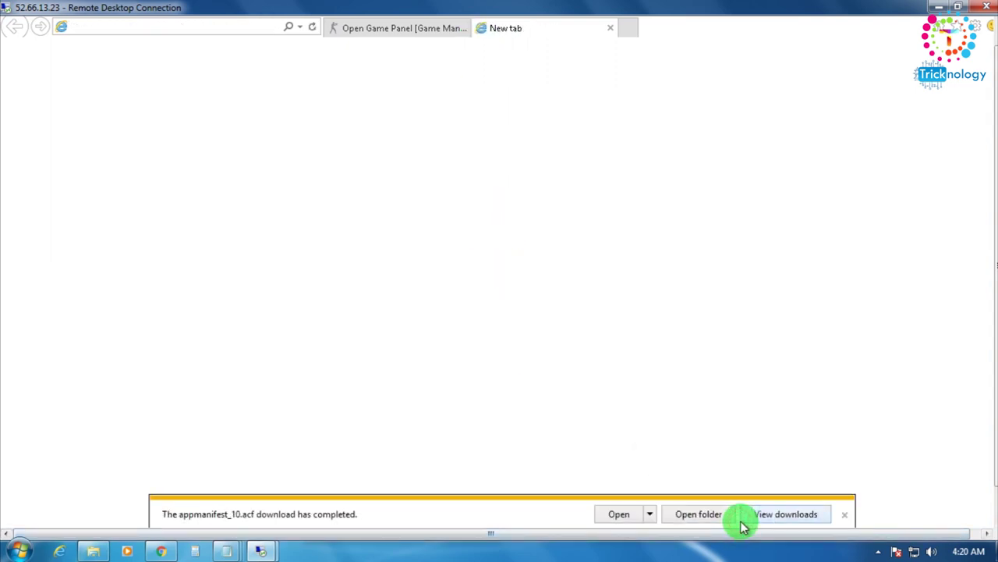
Copy the second manifest link from Notepad and save appmanifest_70.acf
click(199, 552)
click(413, 478)
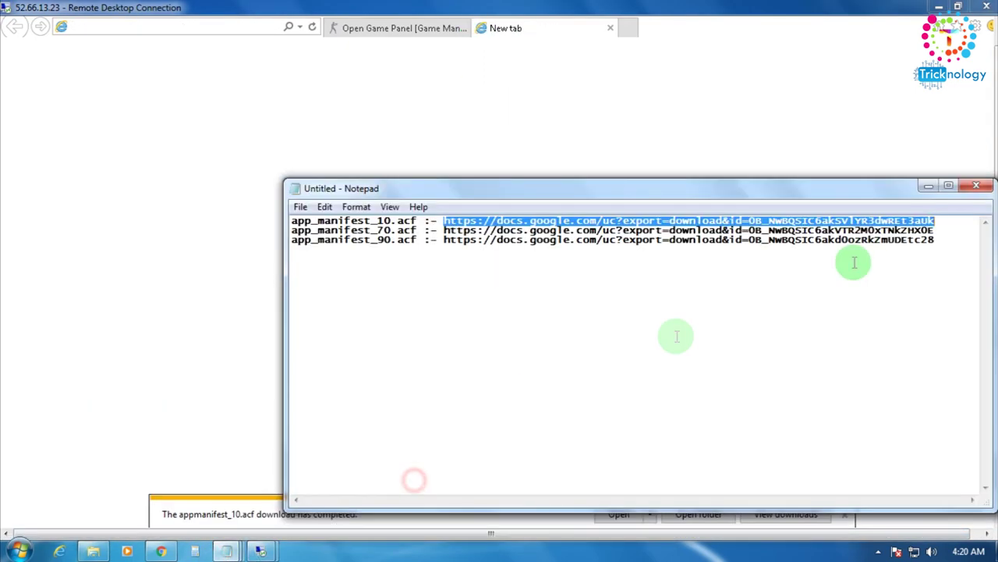
drag(749, 230, 613, 242)
click(441, 231)
key(shift+End)
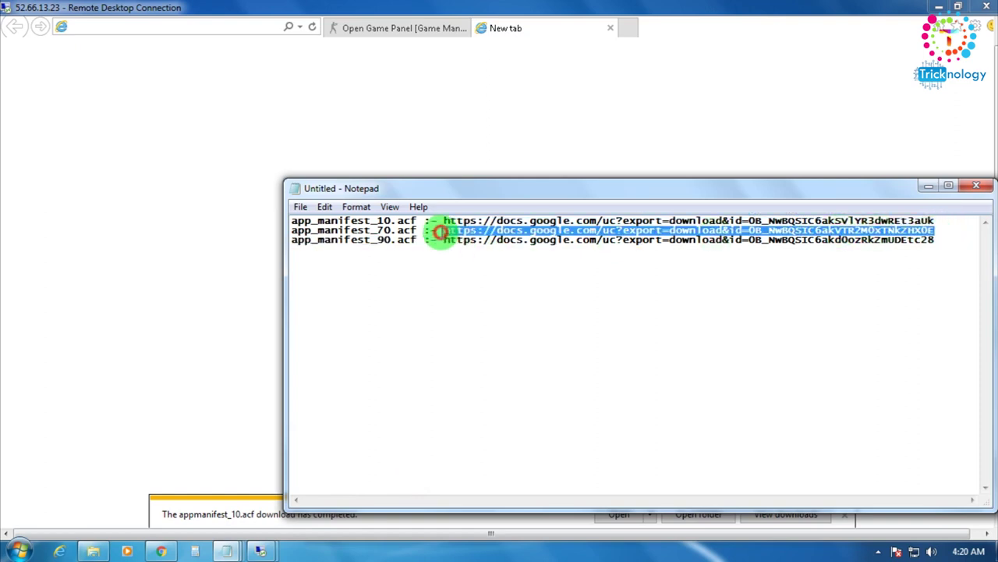
click(216, 29)
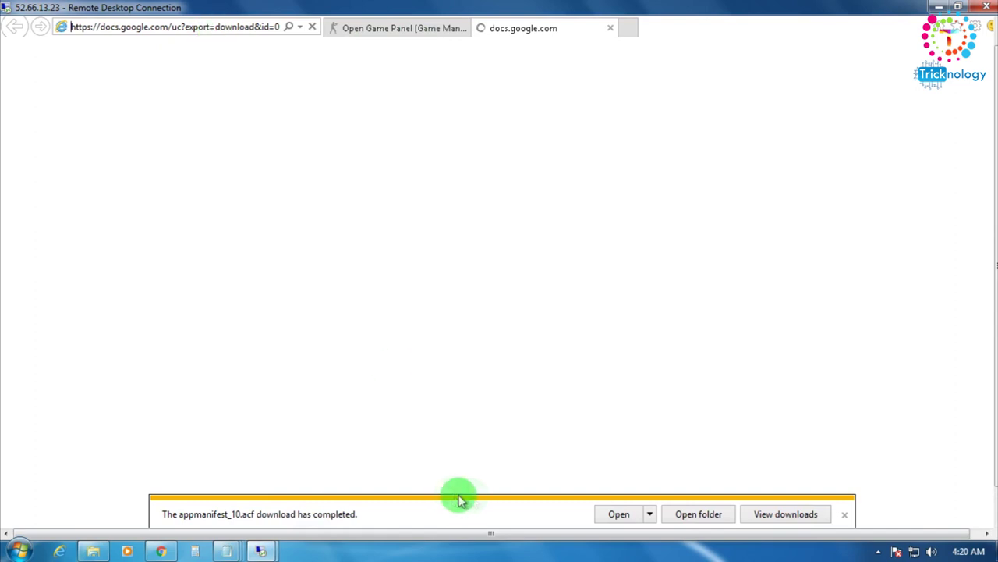
click(724, 516)
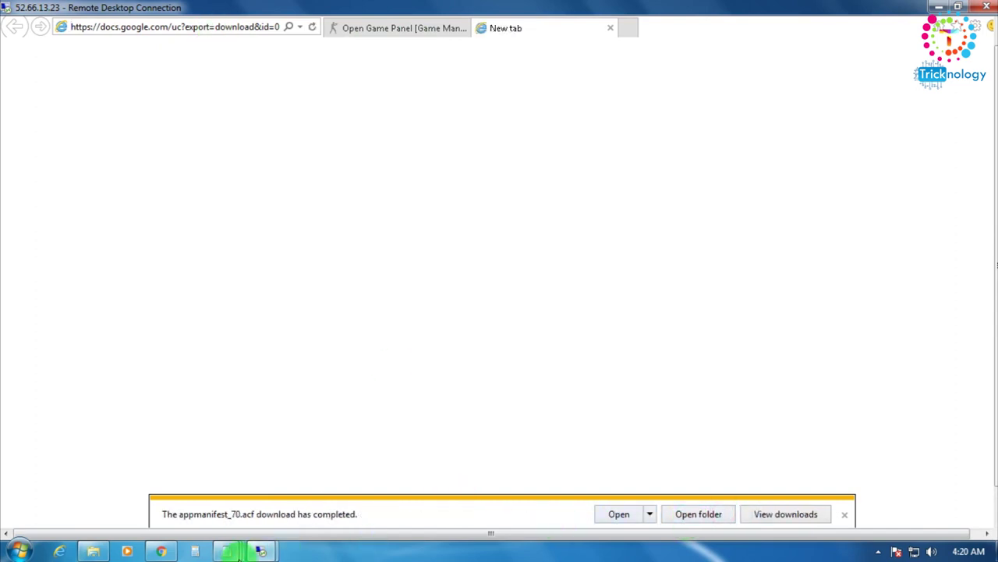
Copy the third manifest link from Notepad and save appmanifest_90.acf
mouse_move(226, 551)
click(479, 477)
drag(941, 239, 441, 244)
click(189, 28)
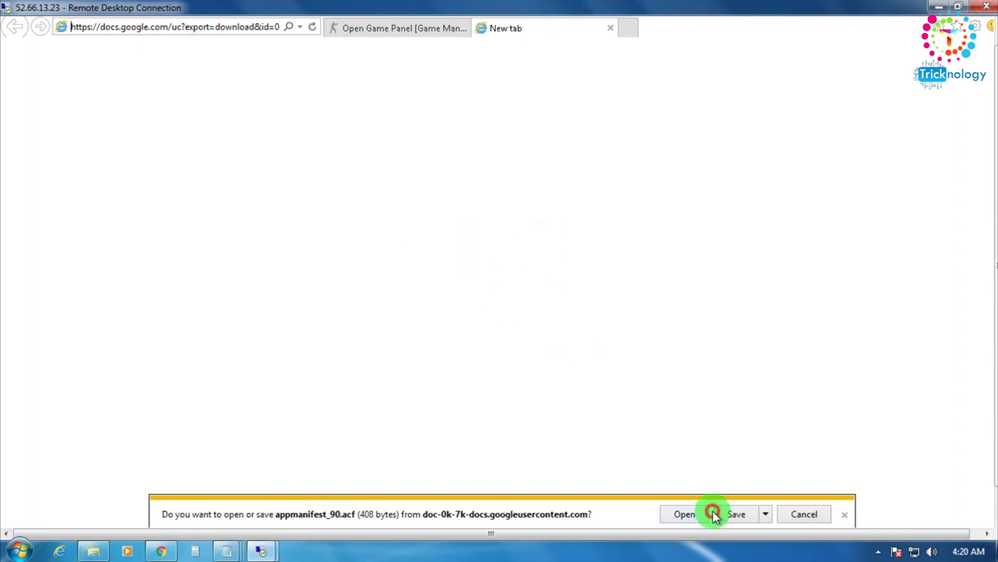
click(718, 515)
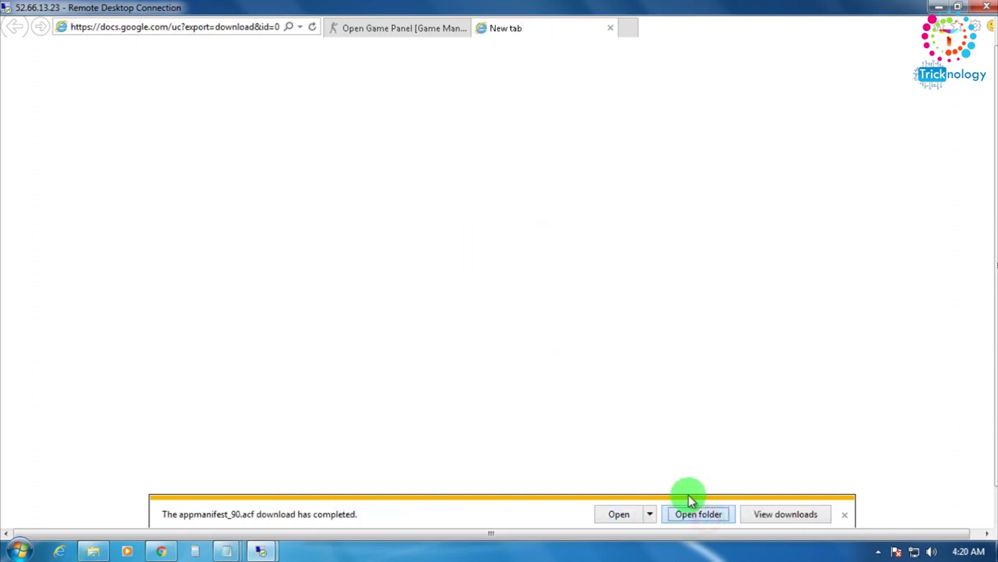
Copy the three downloaded appmanifest .acf files from Downloads and paste them onto the Desktop
drag(668, 201, 603, 76)
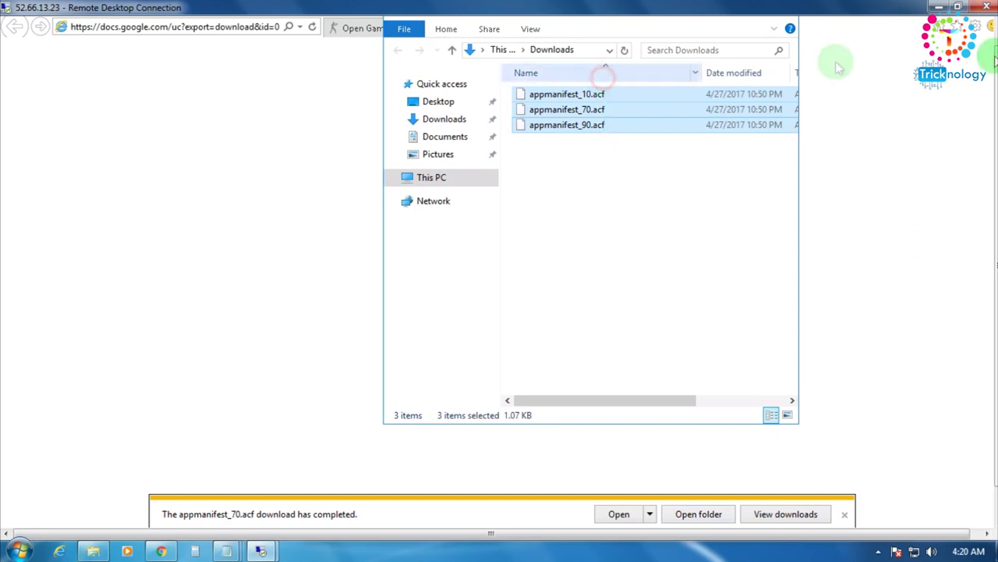
right_click(587, 131)
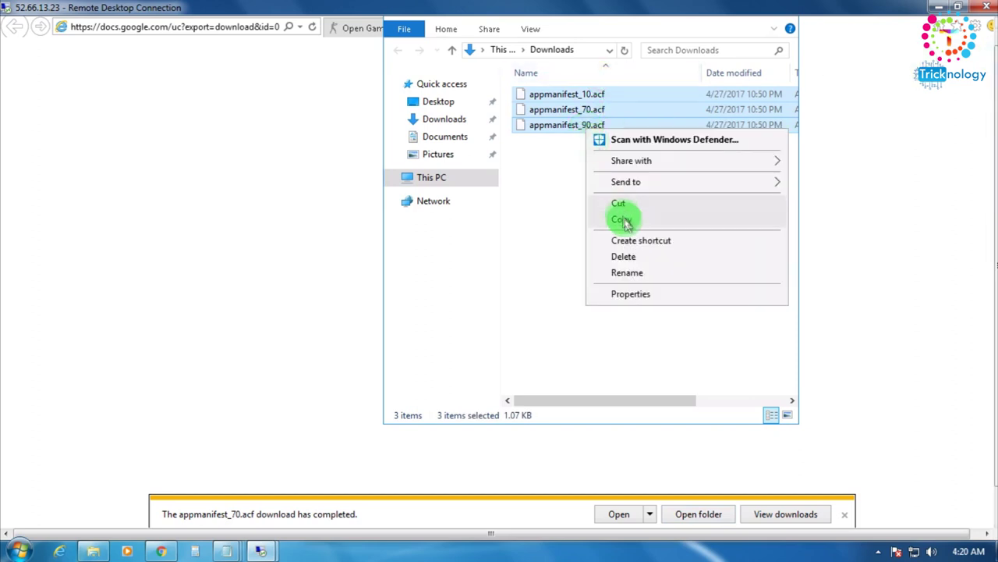
click(624, 217)
click(437, 106)
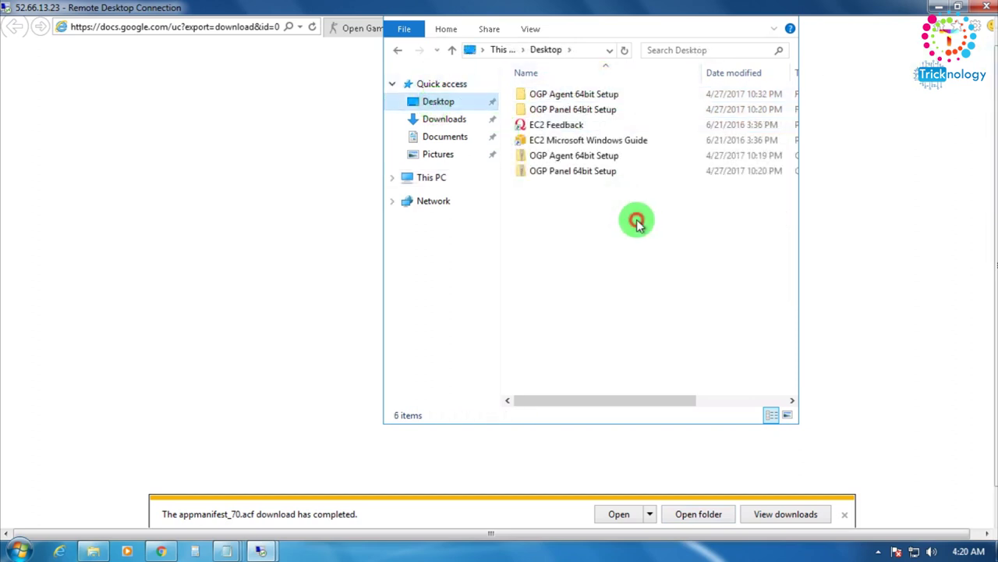
key(ctrl+v)
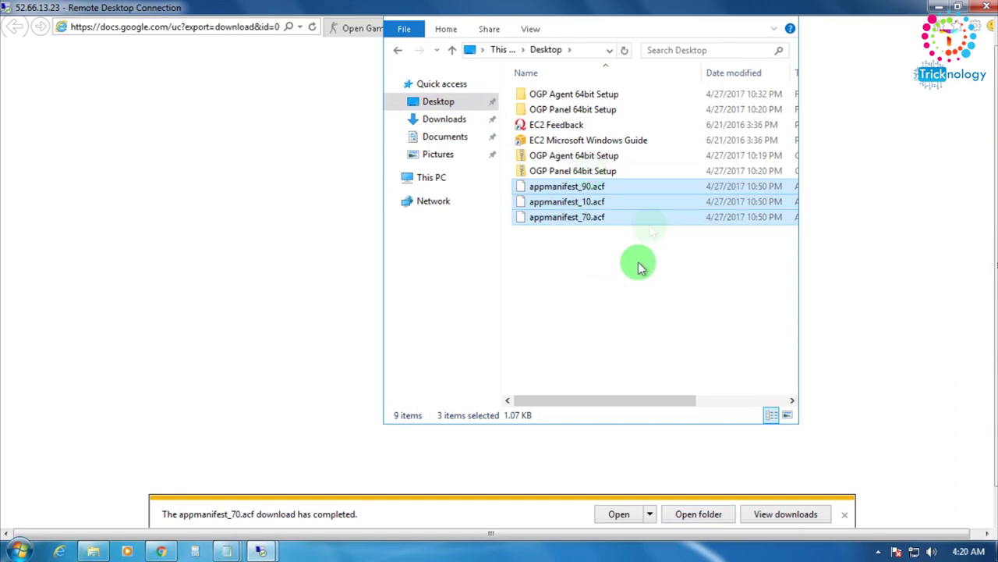
Confirm the three manifest files on the Desktop, then close it and maximize the server folder window
click(845, 517)
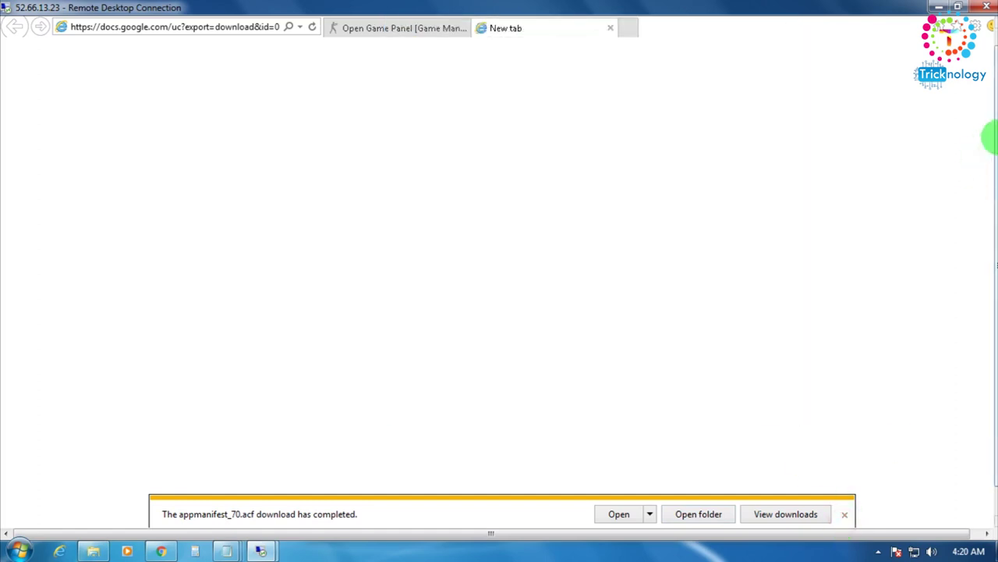
click(930, 23)
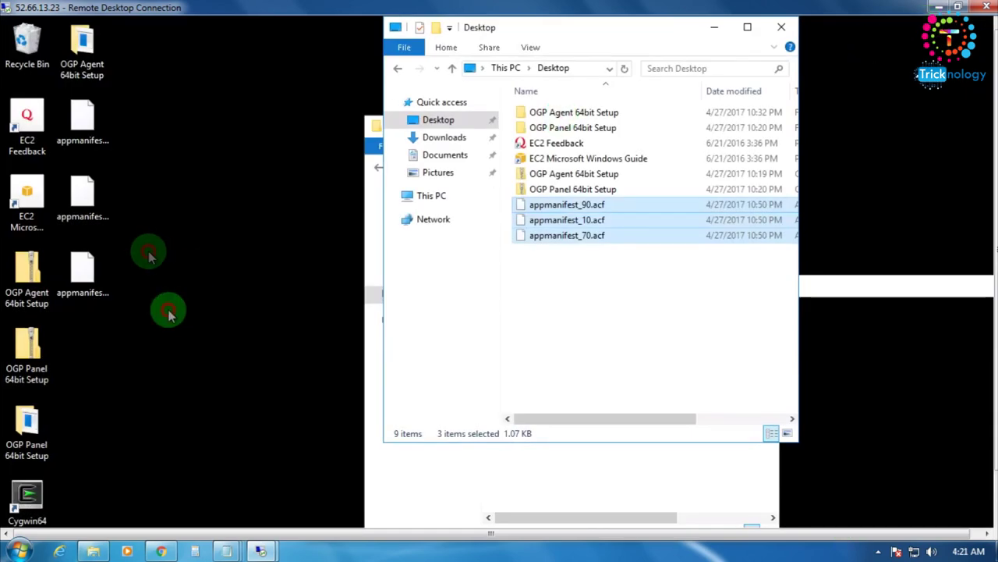
drag(167, 309, 78, 47)
click(187, 135)
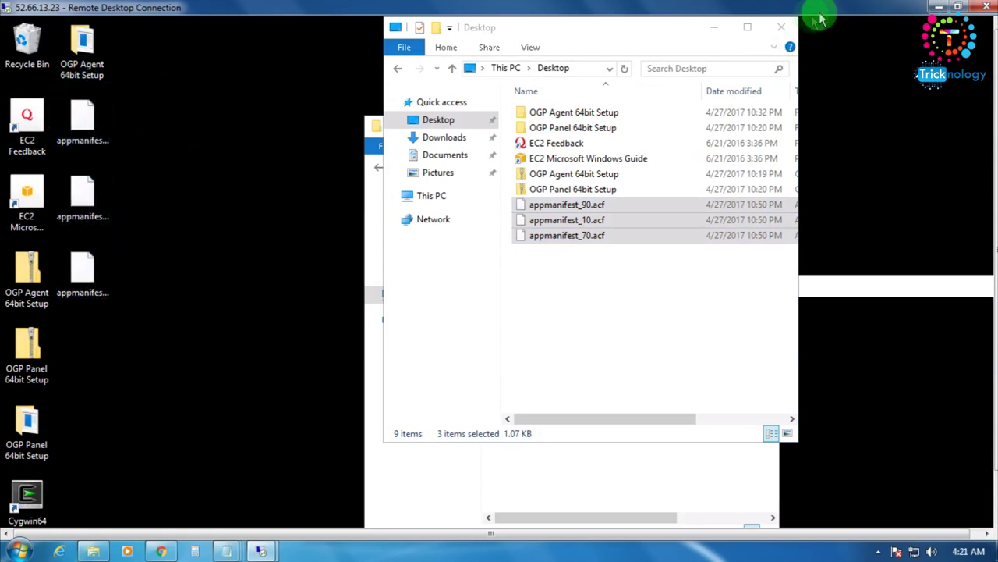
click(782, 26)
click(744, 127)
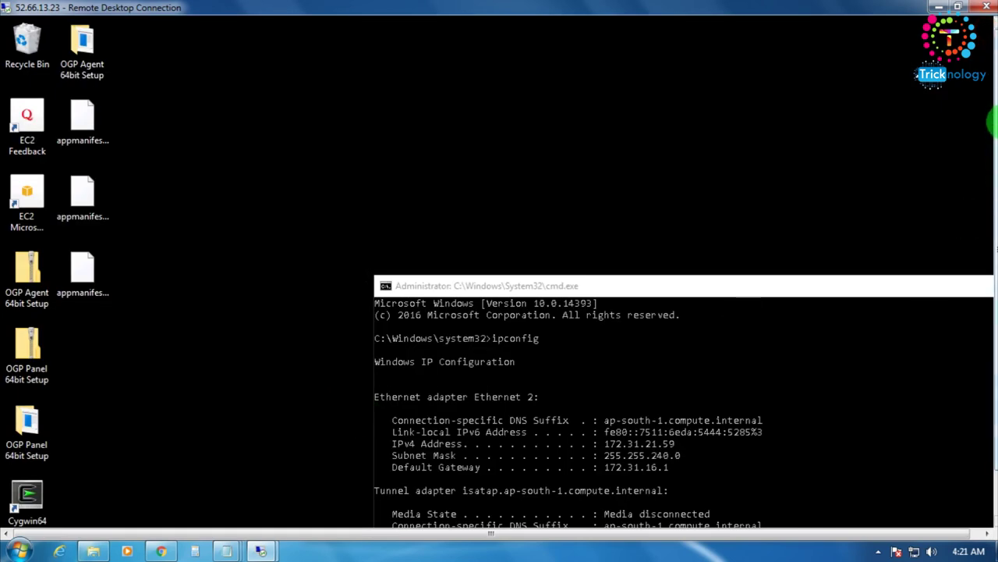
Return to Open Game Panel, open the server's File Manager, and enter the steamapps folder
click(126, 512)
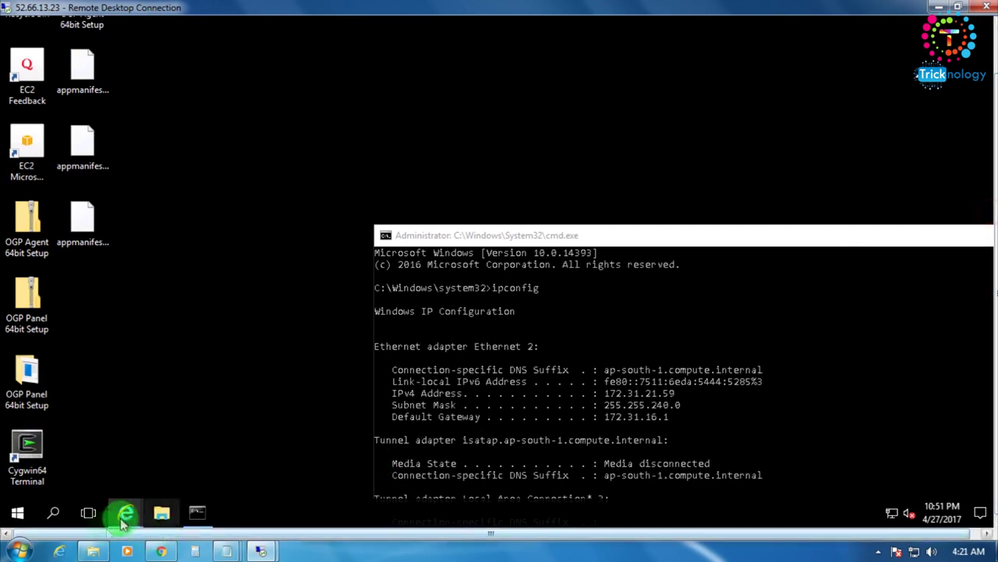
click(763, 435)
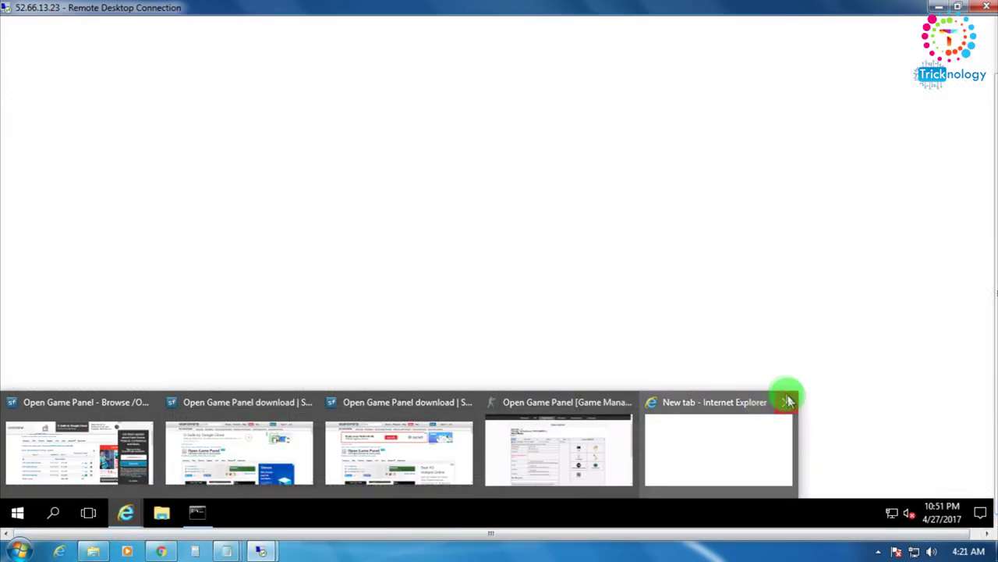
click(600, 448)
scroll(486, 273, up, 2)
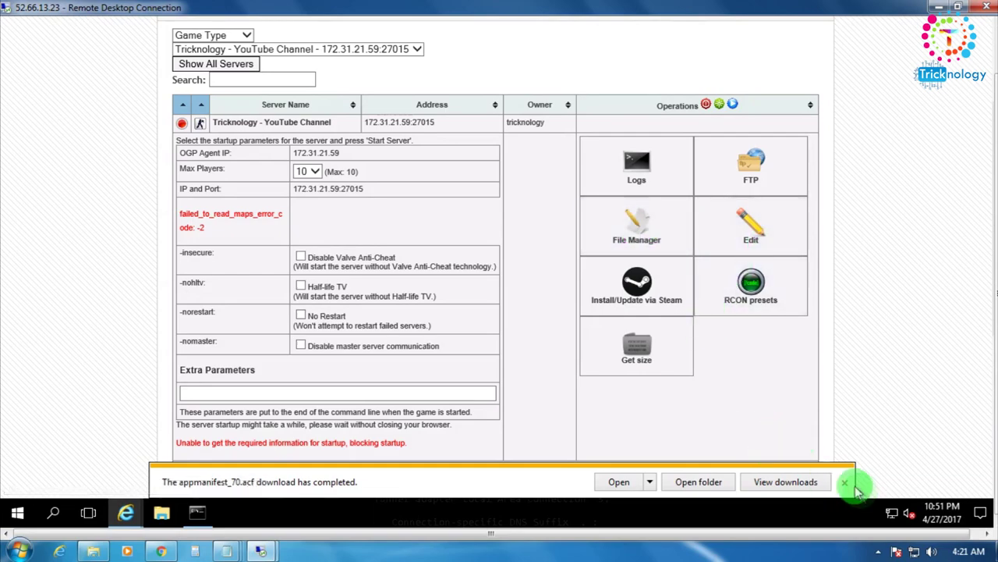
click(657, 223)
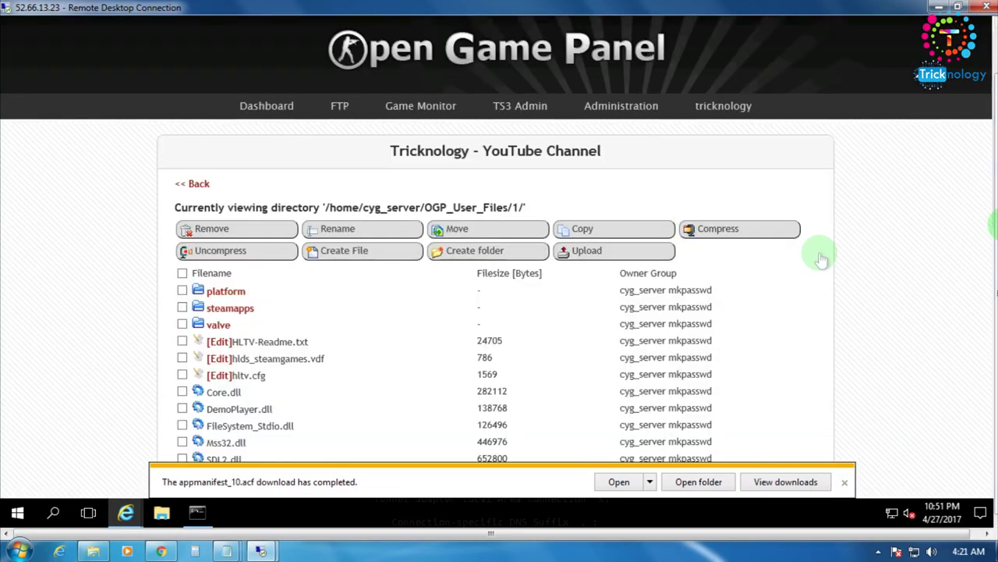
click(840, 485)
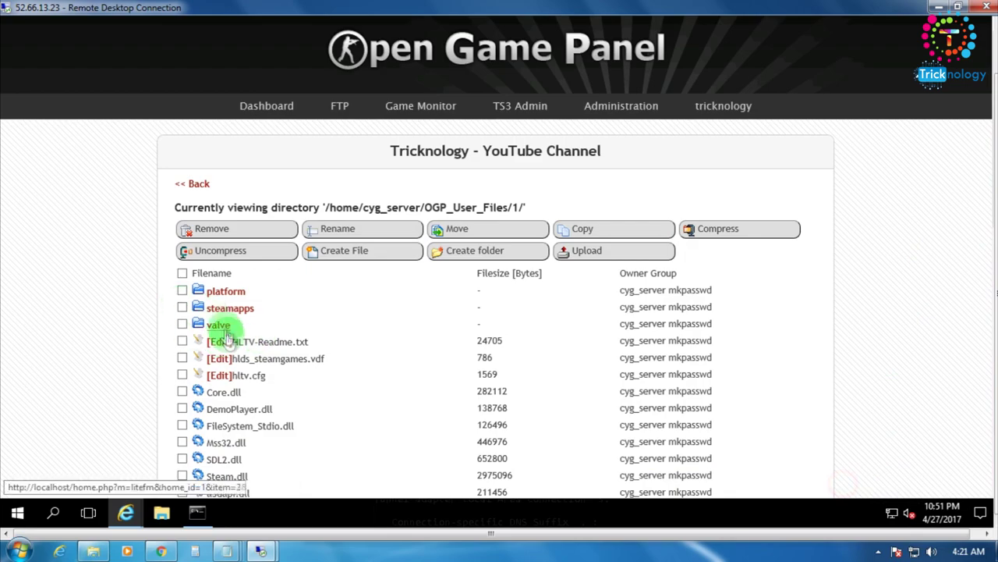
scroll(218, 312, down, 2)
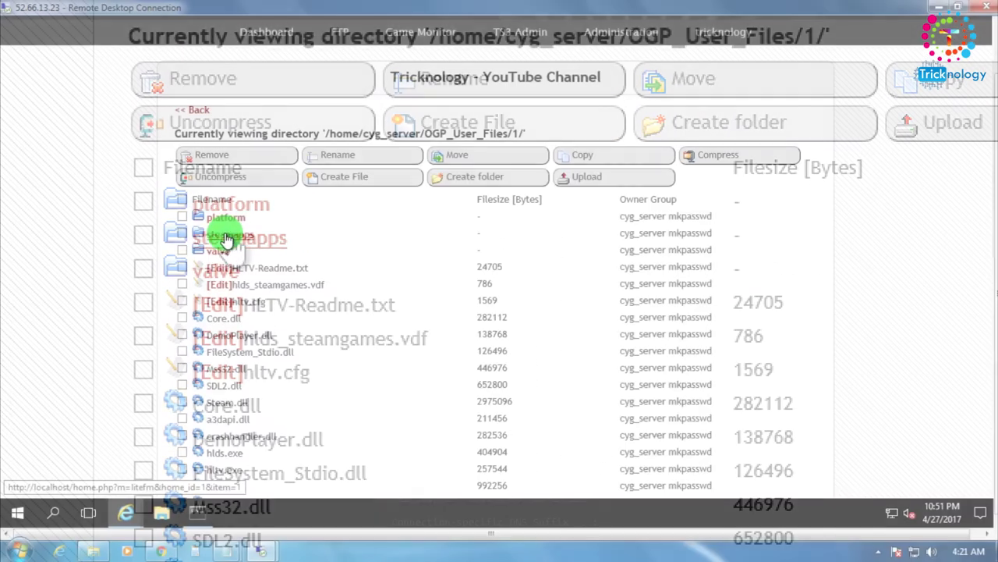
click(224, 235)
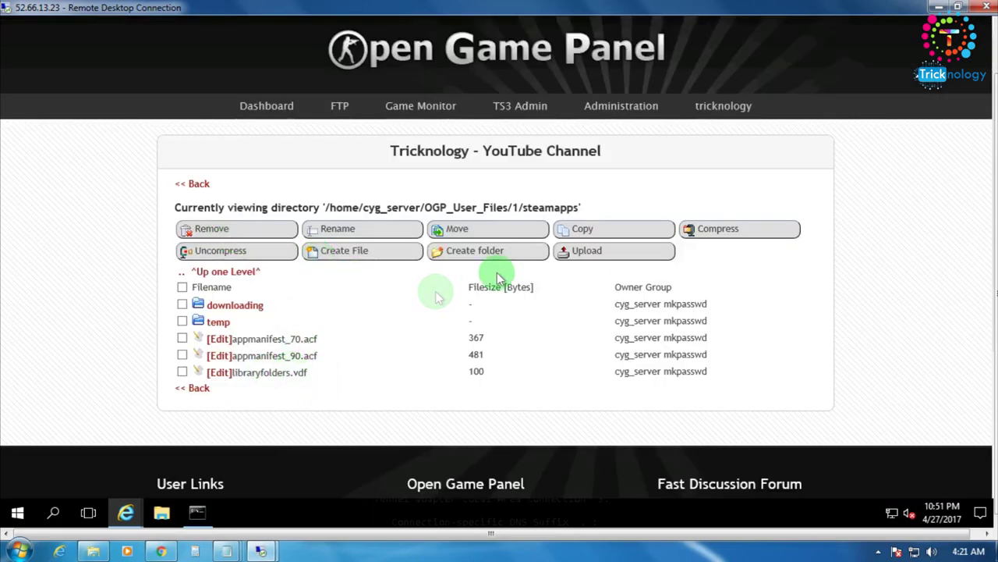
Upload appmanifest_10.acf, appmanifest_70.acf and appmanifest_90.acf to steamapps together
click(577, 253)
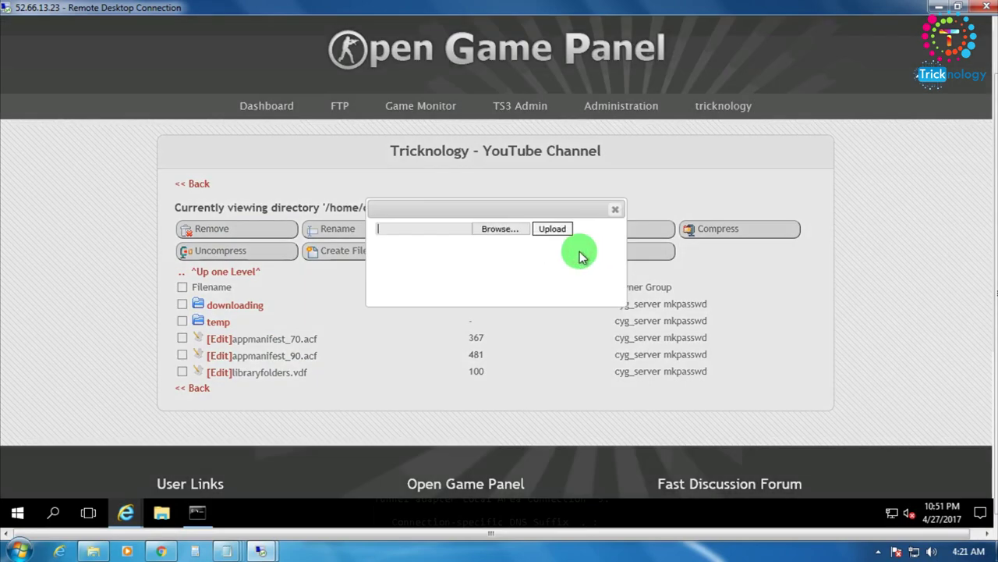
click(499, 234)
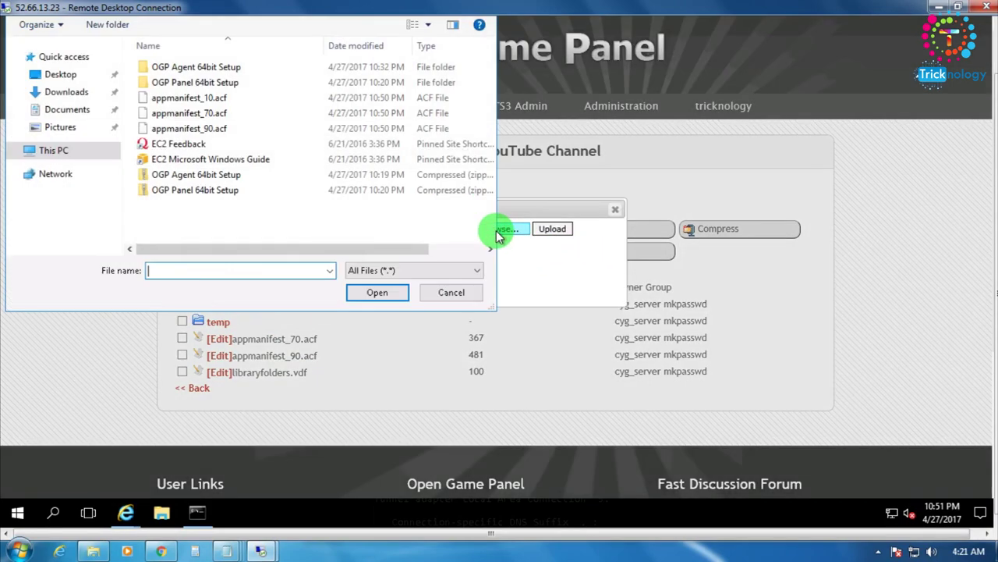
drag(134, 104, 198, 136)
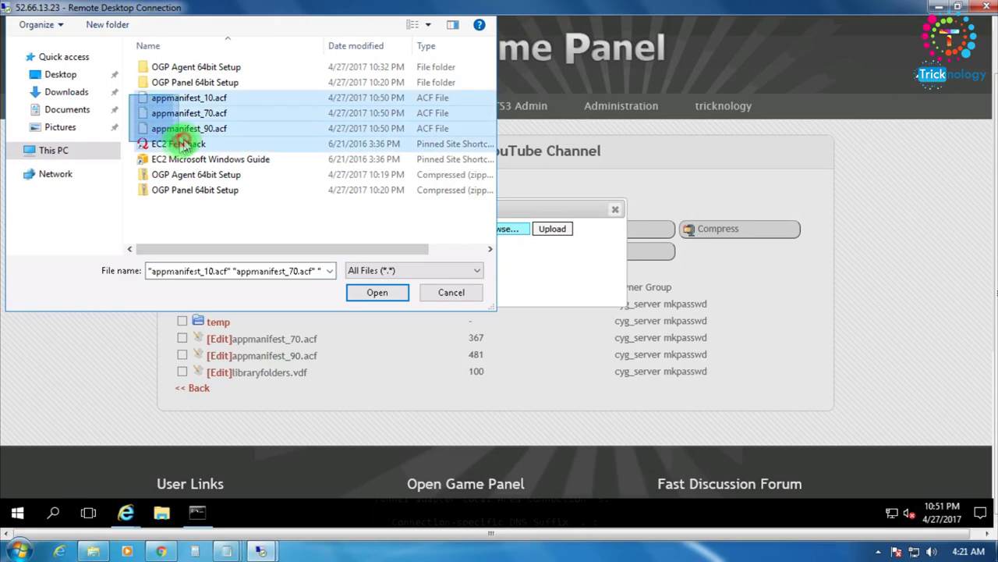
click(367, 293)
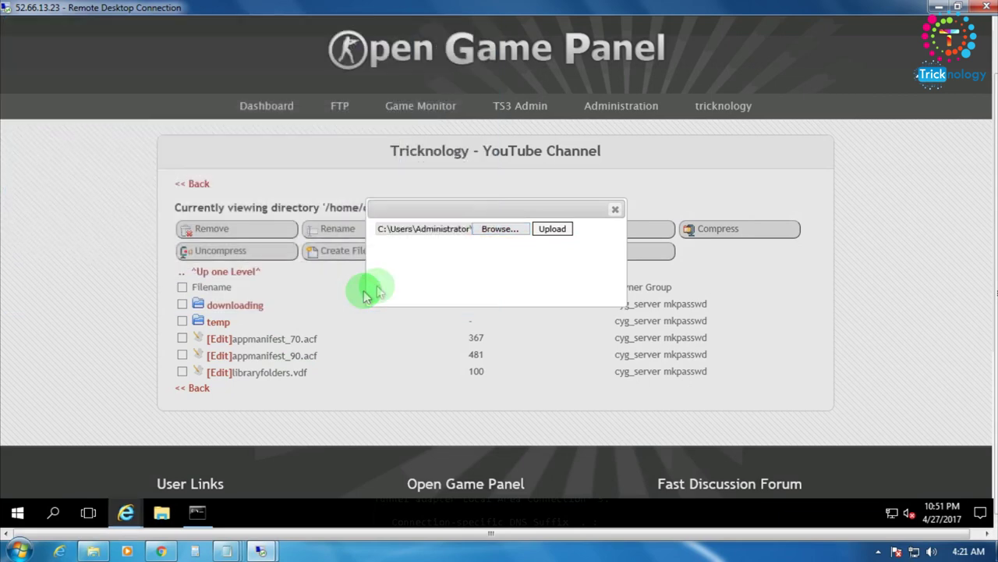
click(564, 228)
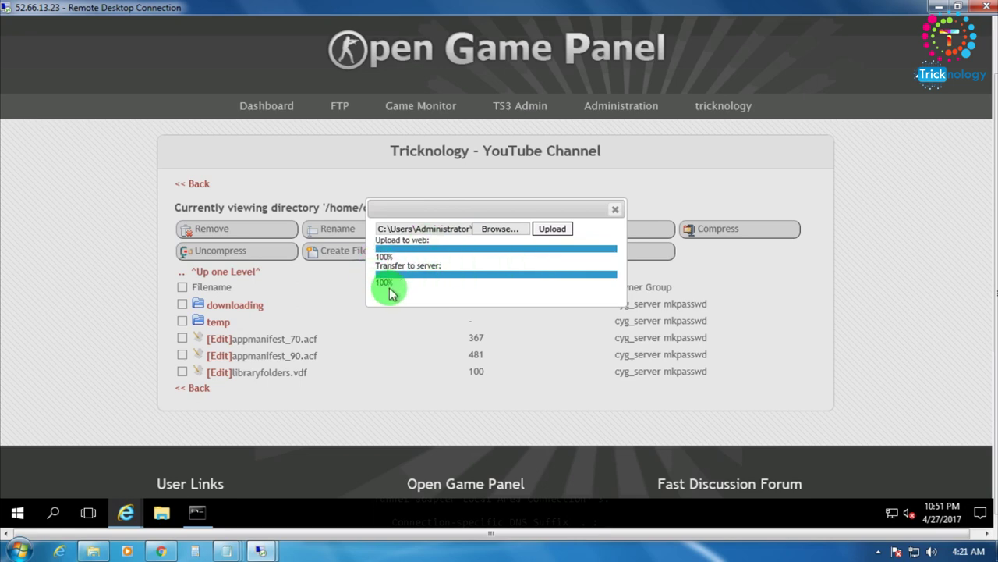
click(615, 209)
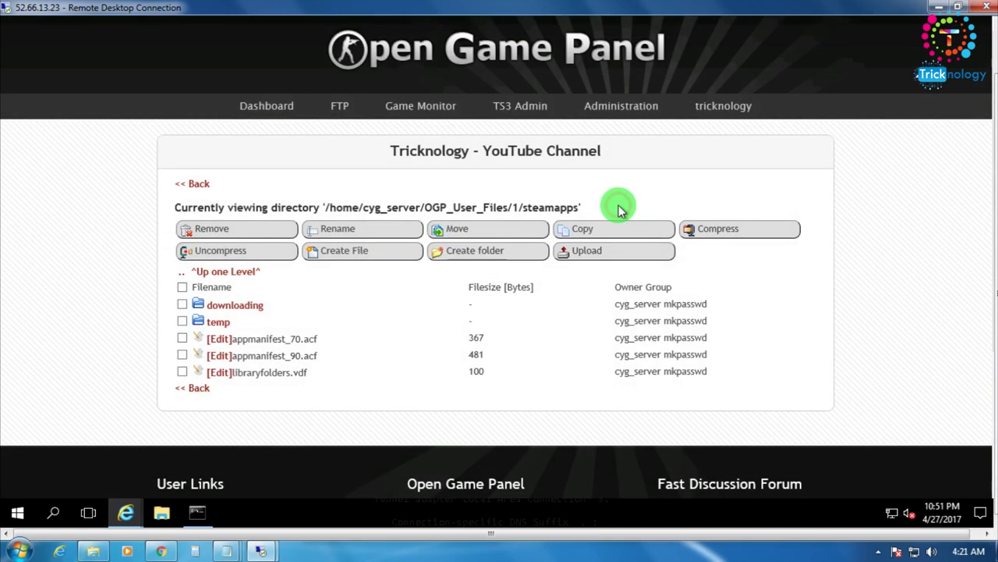
Go back up to the steamapps listing and highlight the uploaded manifest files
click(219, 321)
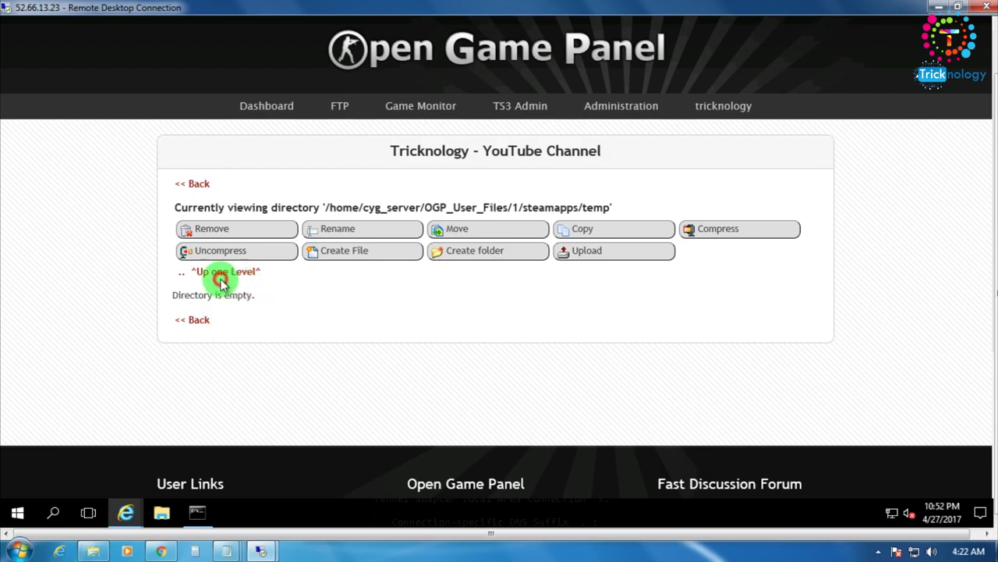
click(204, 273)
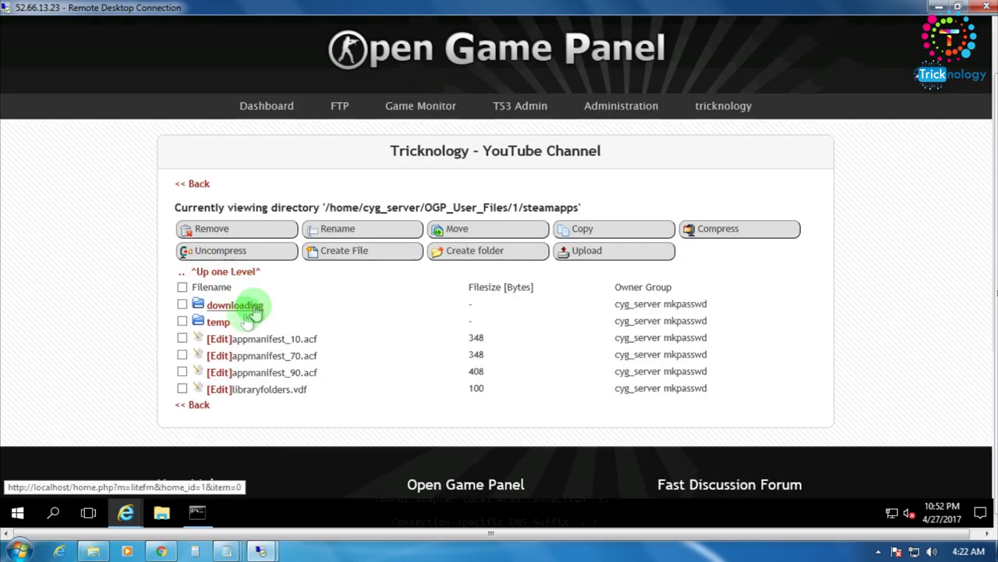
drag(237, 338, 227, 372)
Open the Tricknology - YouTube Channel monitor page and start Install/Update via Steam
mouse_move(397, 117)
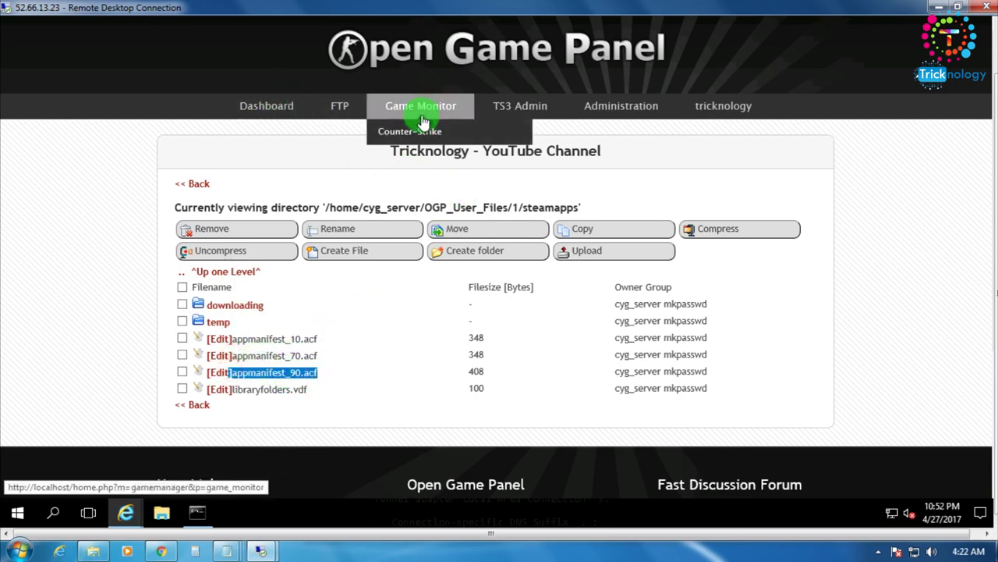
click(598, 138)
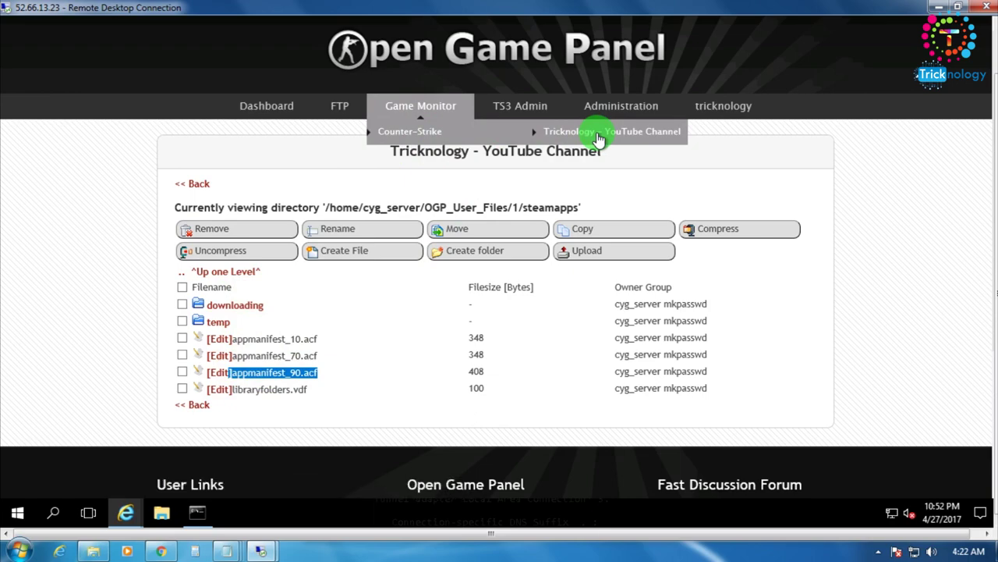
scroll(488, 314, down, 2)
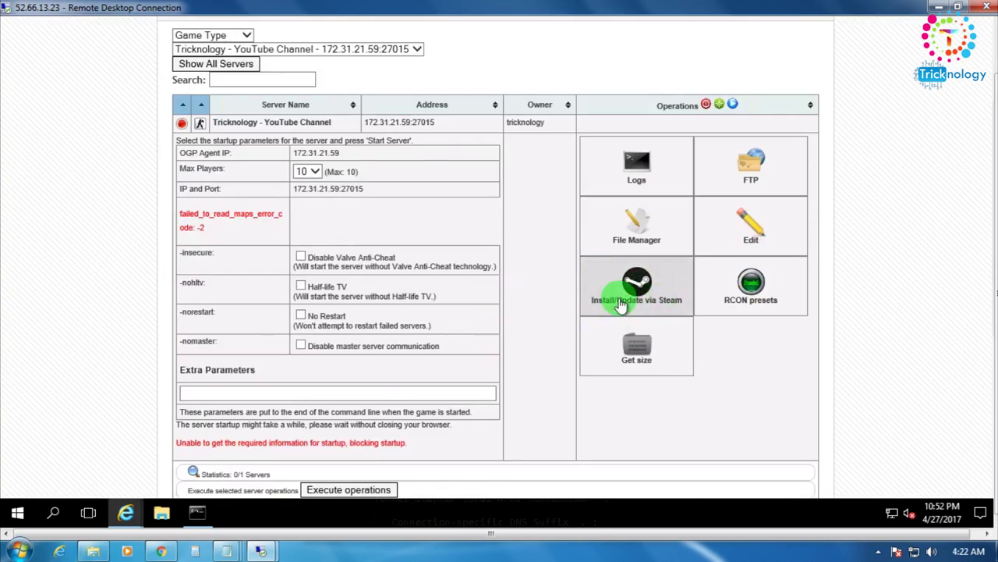
click(663, 293)
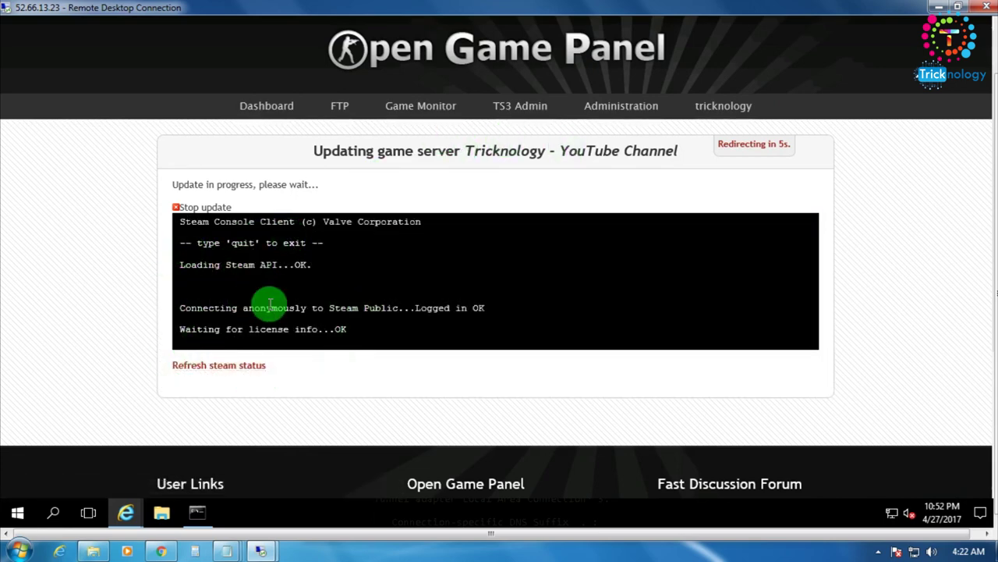
Follow the Steam update log down until it reports Update completed successfully
scroll(269, 304, down, 2)
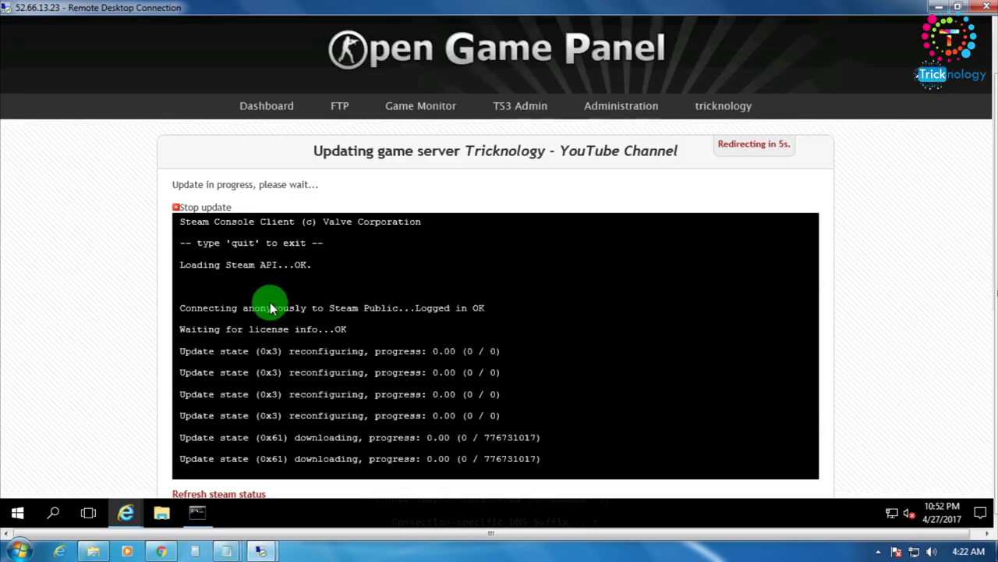
scroll(265, 305, down, 4)
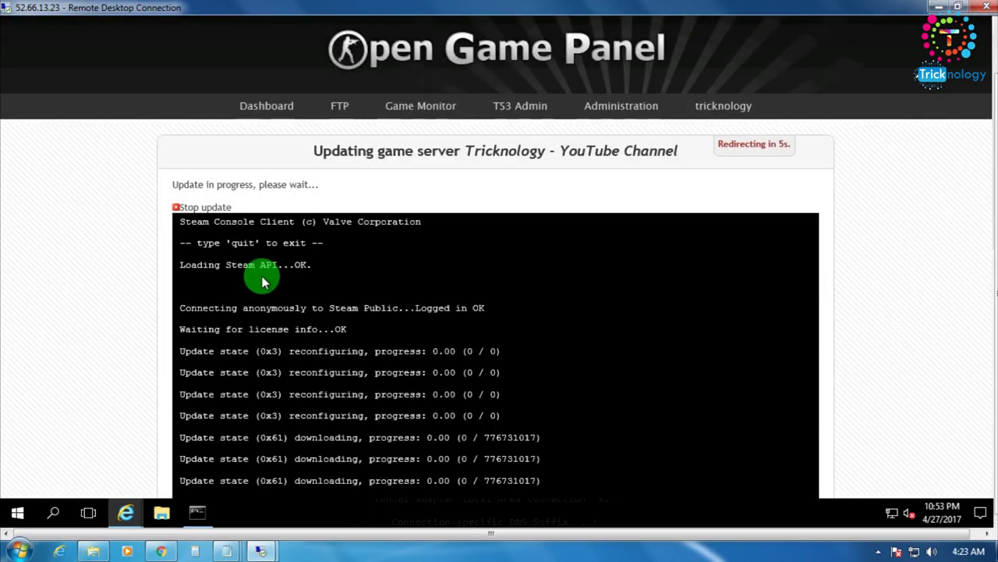
scroll(260, 301, down, 4)
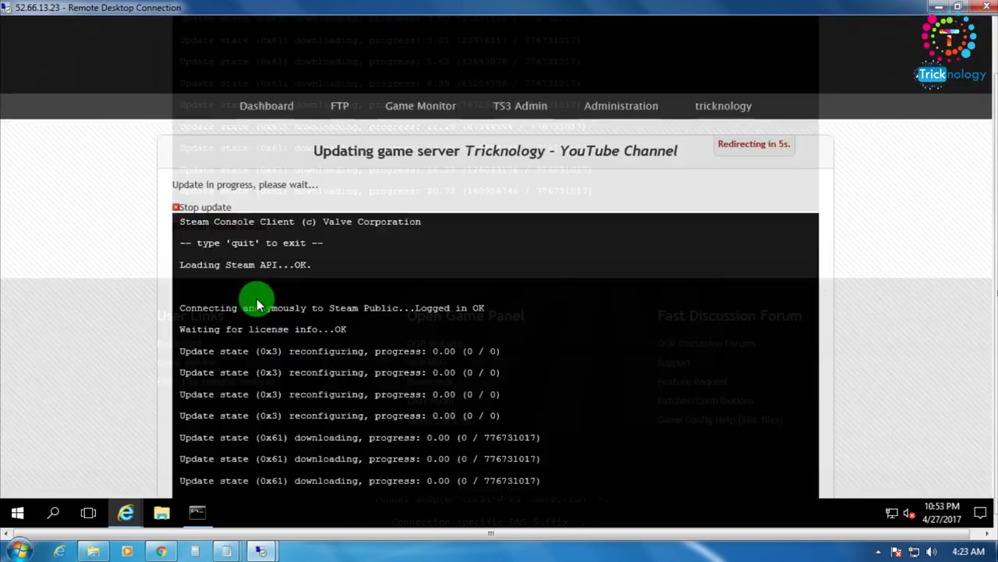
scroll(257, 299, down, 6)
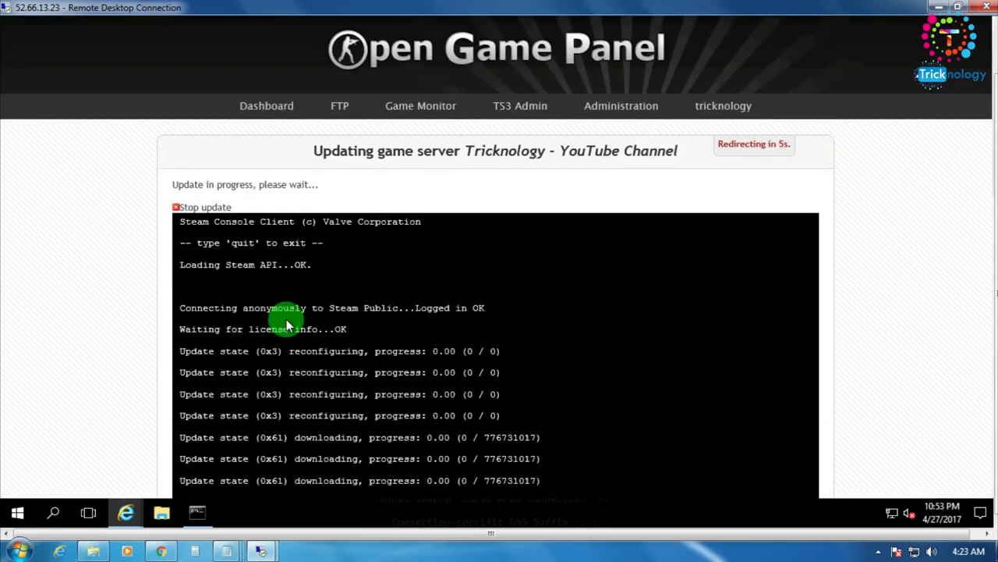
scroll(287, 326, down, 10)
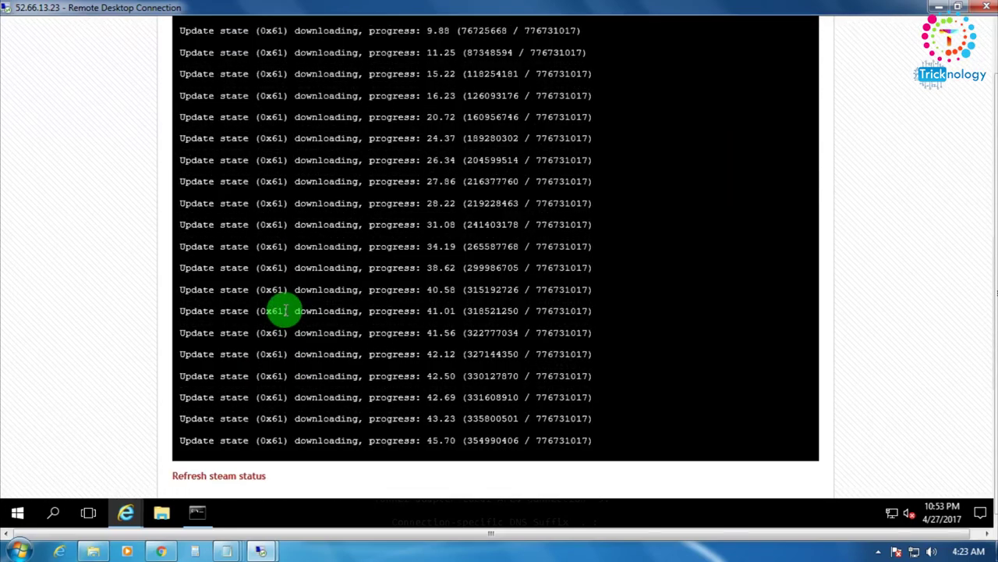
scroll(305, 222, down, 10)
scroll(309, 212, up, 5)
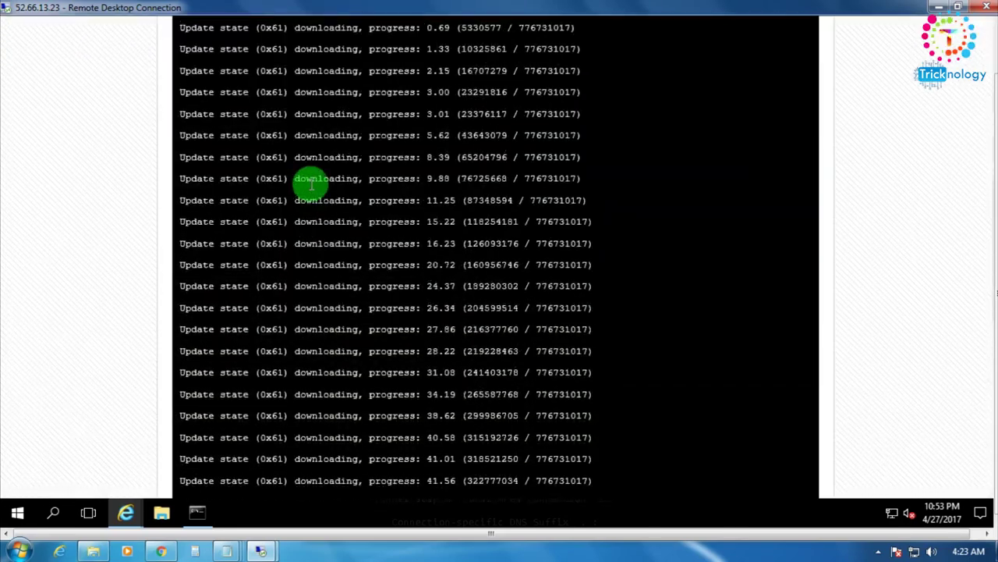
scroll(288, 215, down, 10)
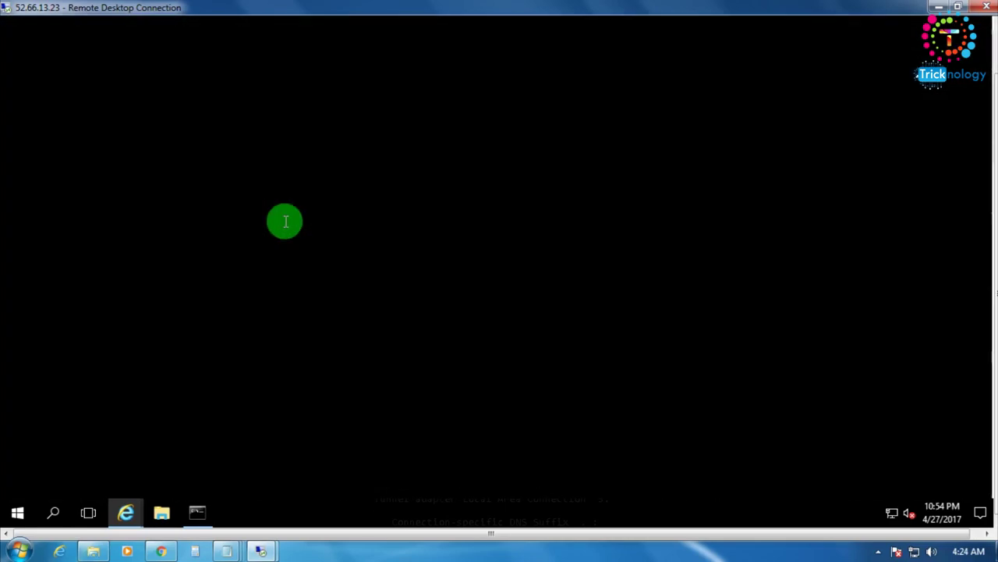
scroll(310, 226, down, 10)
scroll(312, 235, down, 5)
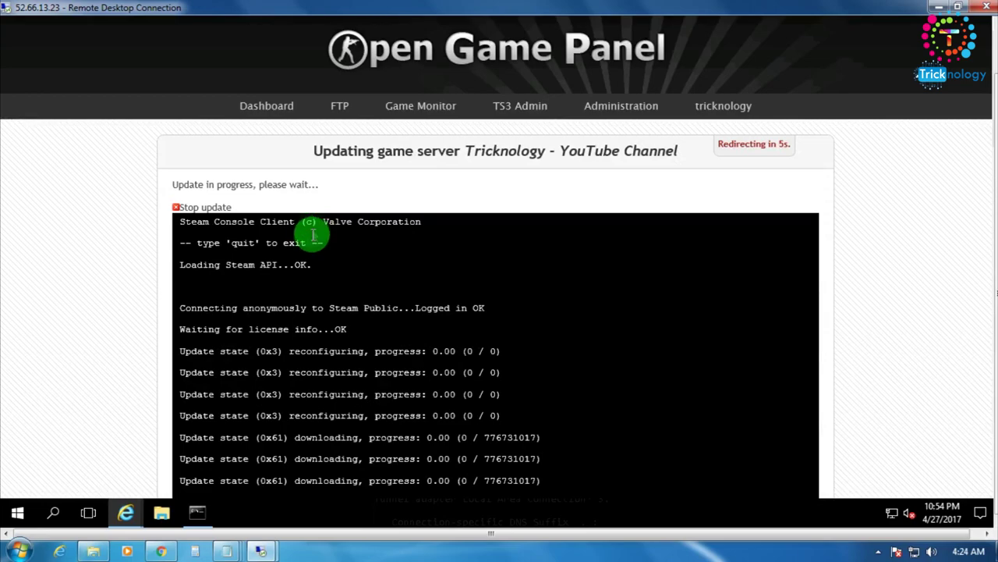
scroll(296, 278, down, 10)
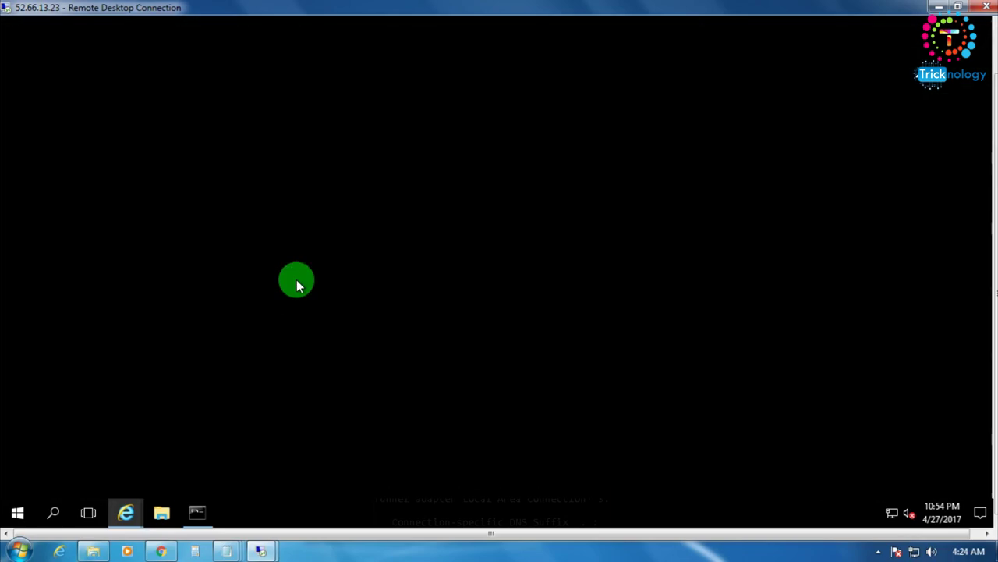
scroll(305, 288, down, 20)
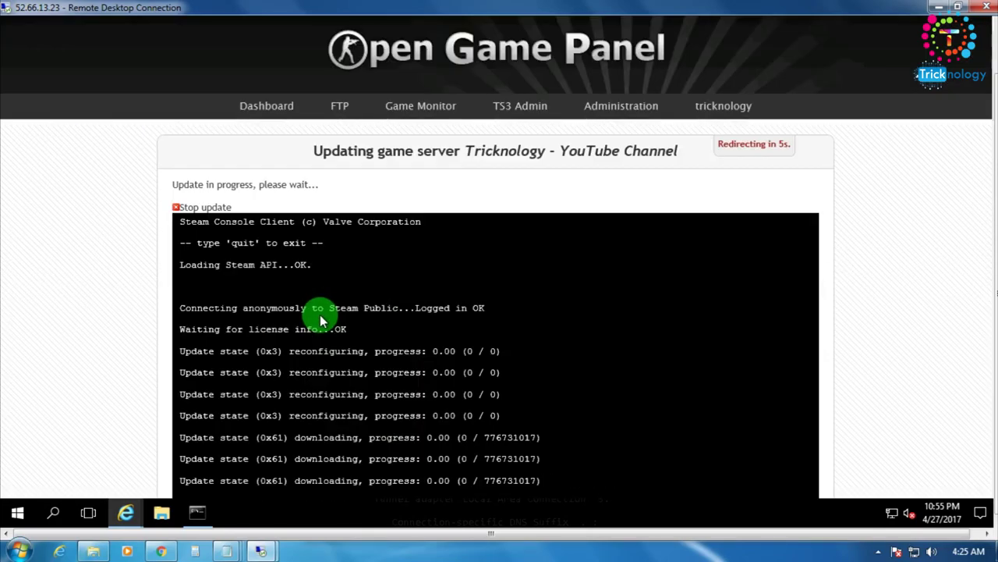
scroll(318, 328, down, 20)
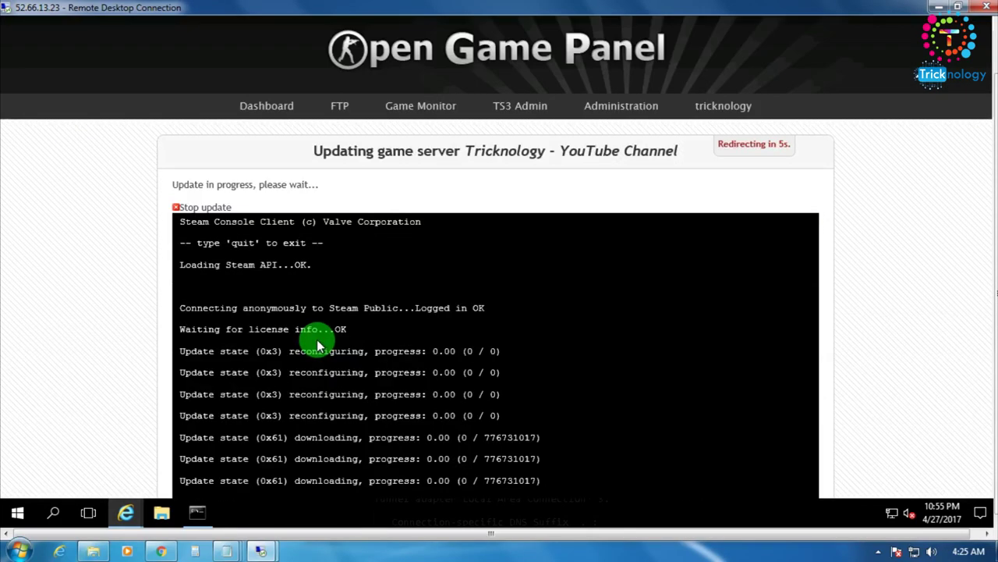
scroll(316, 343, down, 20)
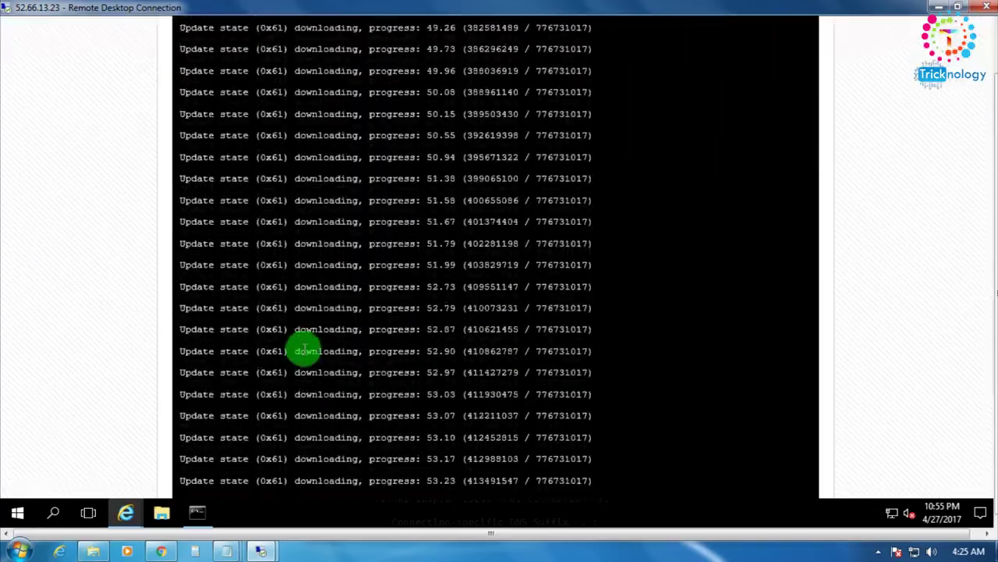
scroll(350, 234, down, 20)
scroll(347, 328, down, 5)
scroll(348, 327, down, 20)
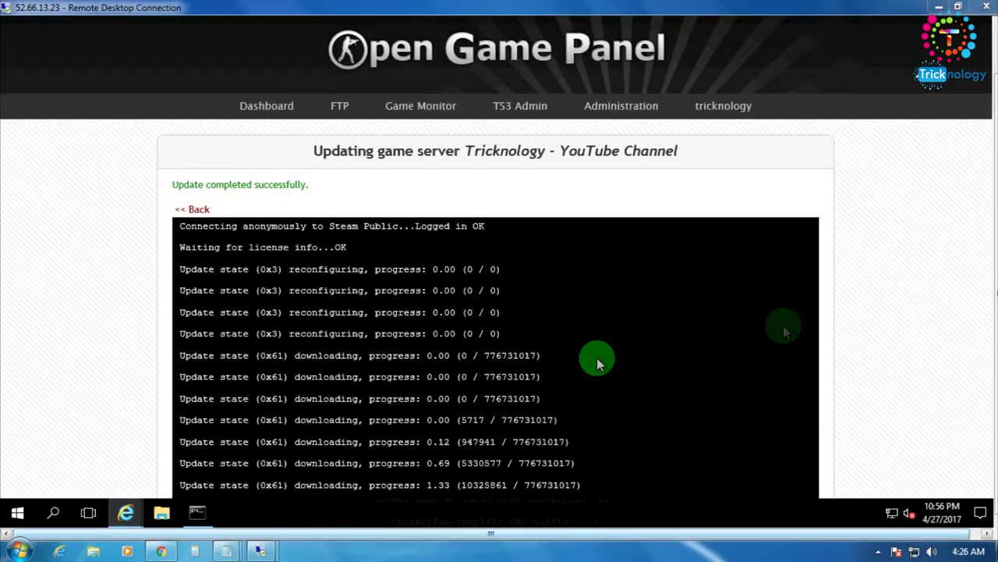
Return to the Tricknology - YouTube Channel monitor page and launch Install/Update via Steam again
drag(174, 185, 312, 184)
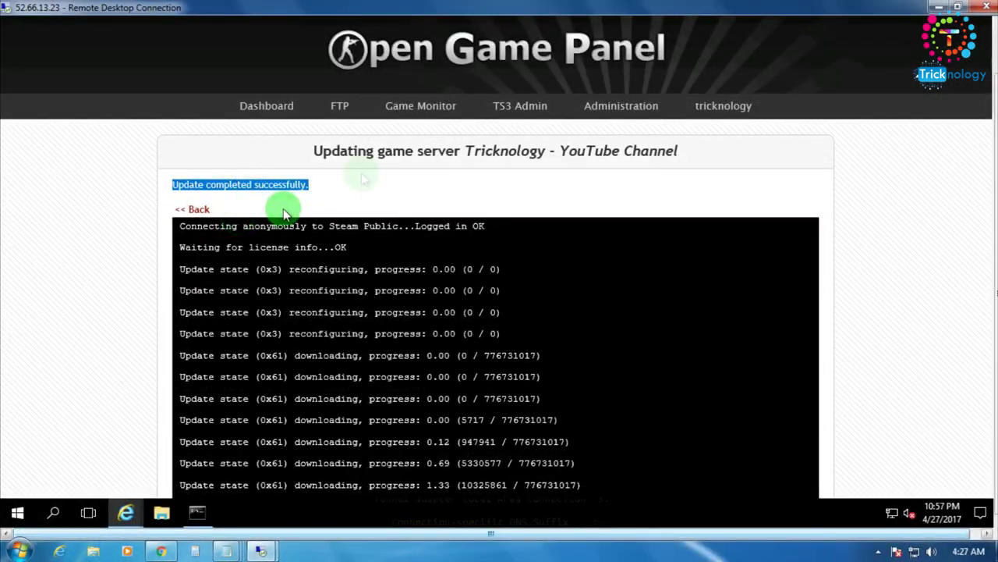
mouse_move(398, 106)
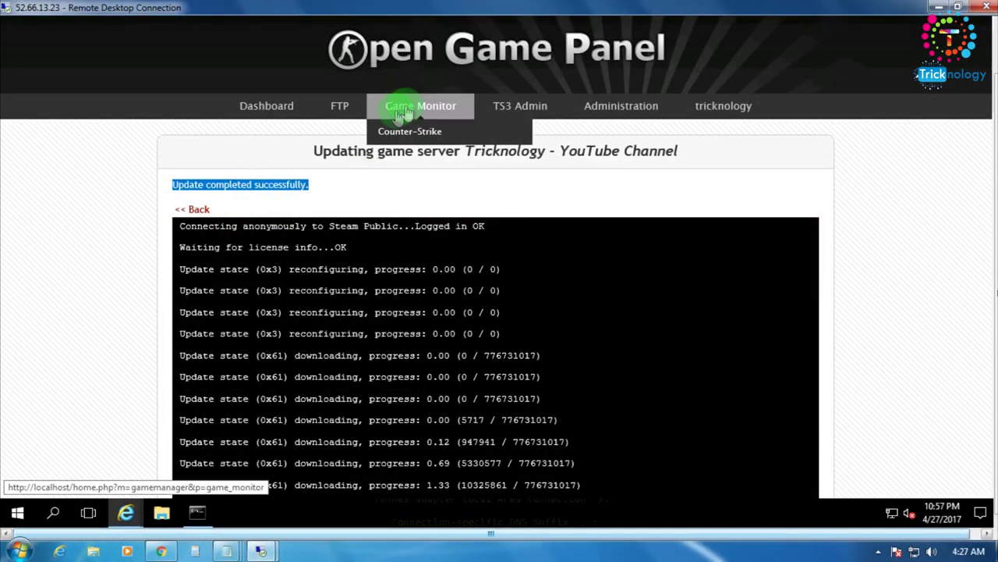
mouse_move(408, 133)
click(589, 131)
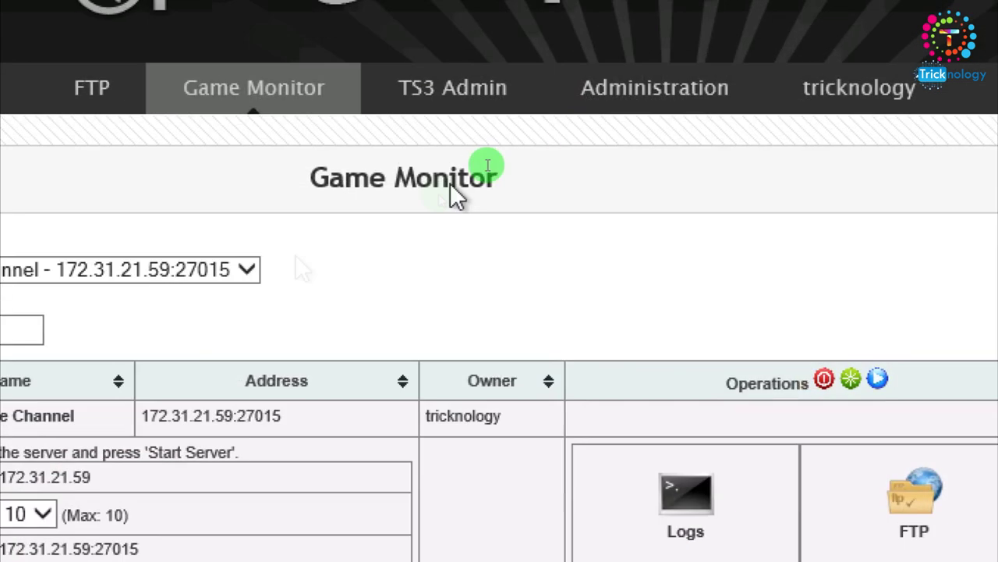
scroll(277, 320, down, 5)
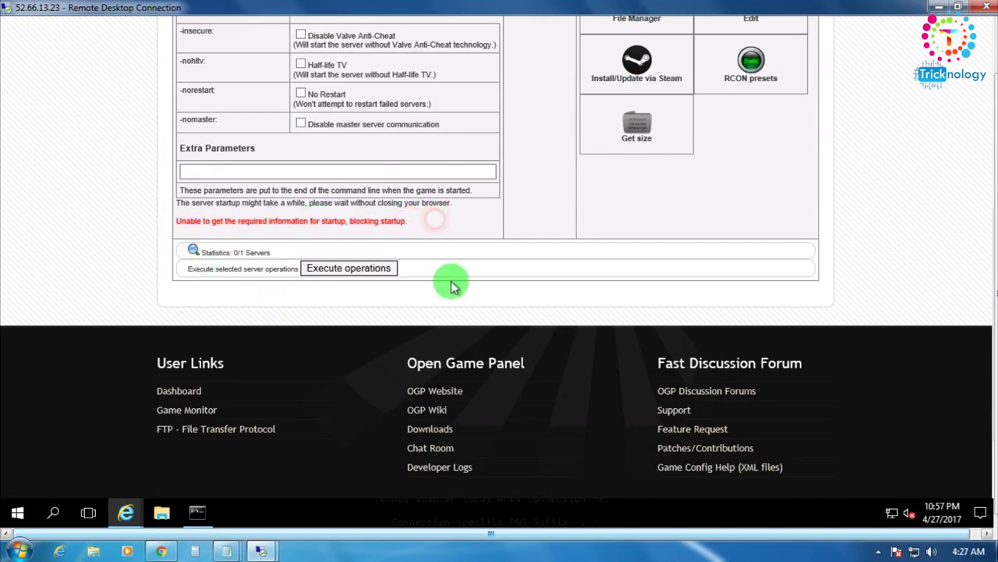
scroll(712, 242, up, 3)
scroll(471, 291, down, 3)
click(620, 230)
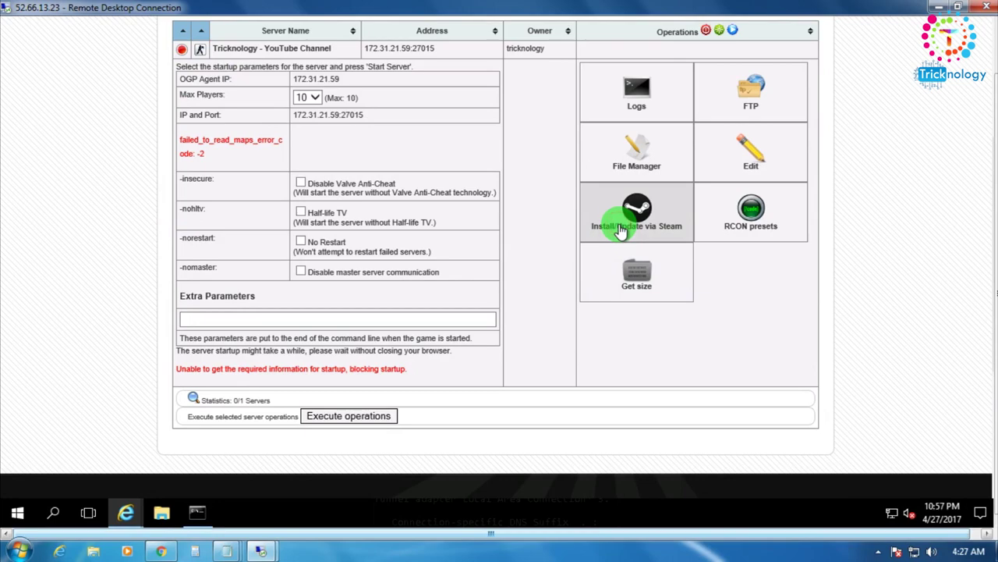
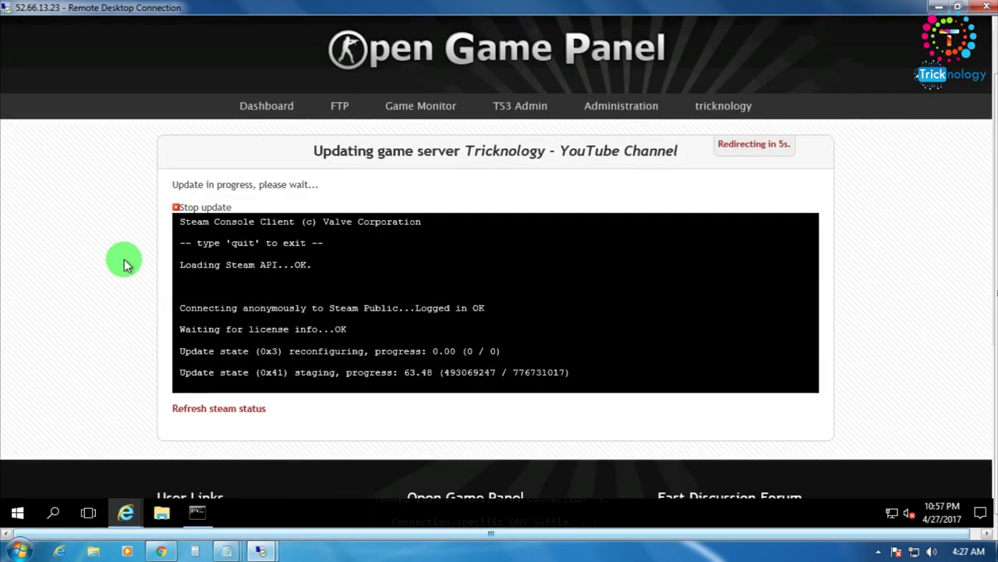
Scroll through the update output and highlight the update completed message
scroll(141, 277, down, 1)
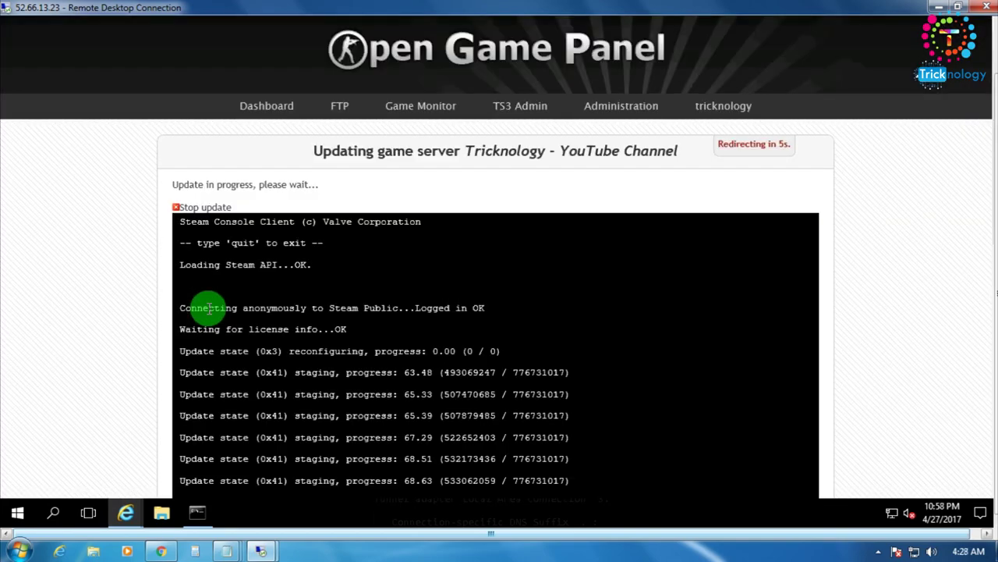
scroll(160, 281, down, 5)
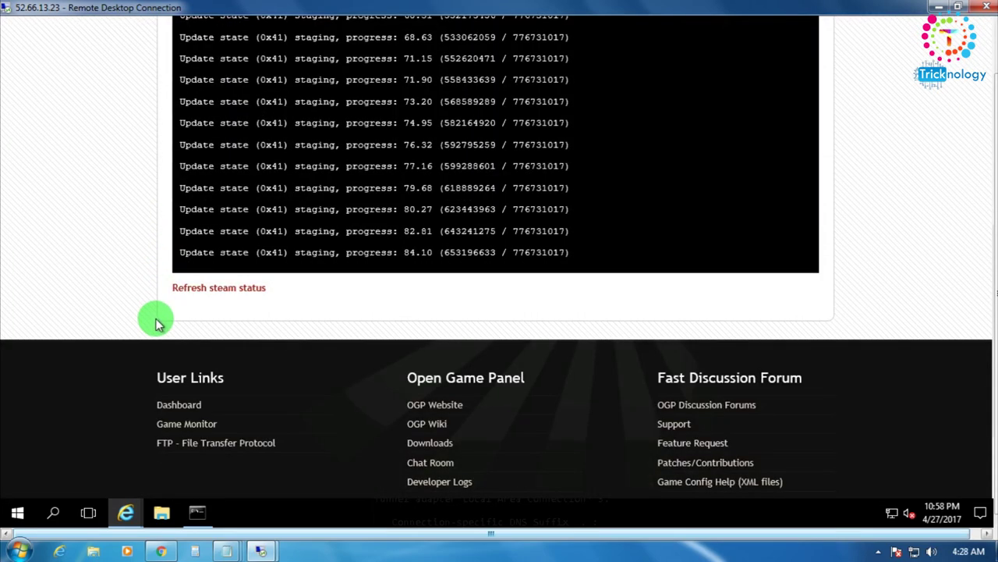
scroll(158, 321, down, 5)
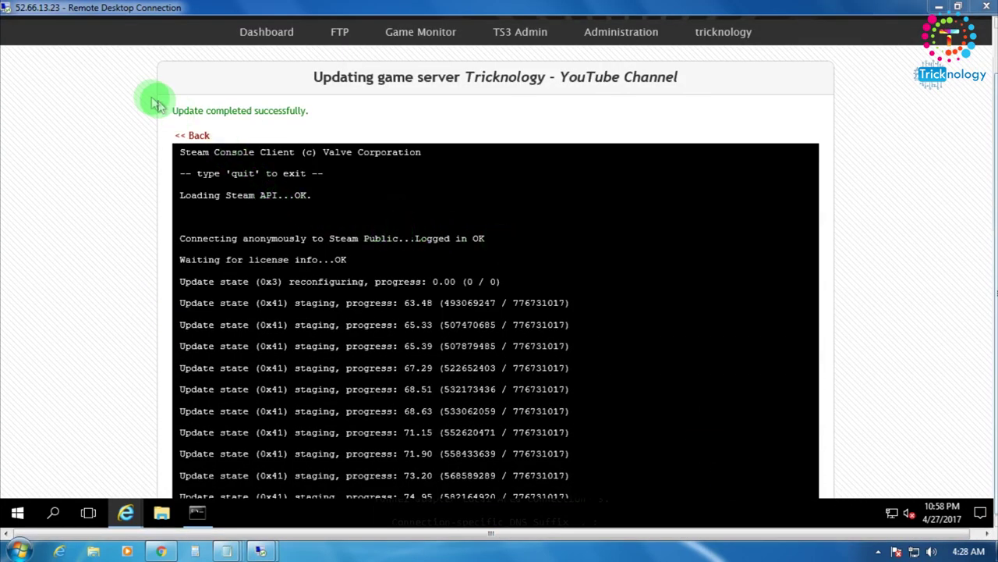
drag(167, 109, 134, 300)
scroll(187, 296, up, 5)
click(312, 327)
Highlight the console line reporting App '90' fully installed
scroll(301, 332, down, 10)
drag(176, 207, 276, 207)
click(269, 211)
triple_click(383, 201)
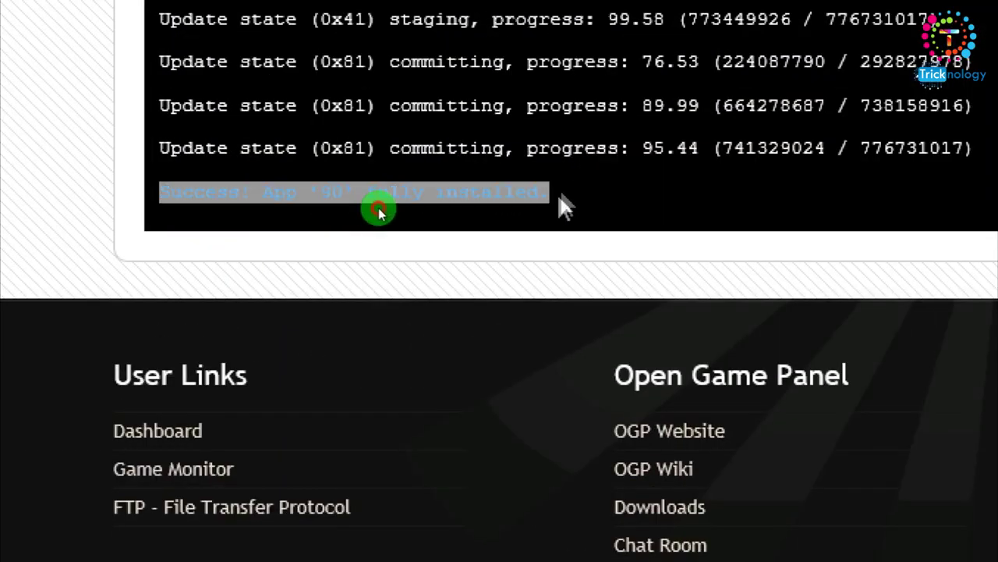
scroll(408, 239, up, 15)
drag(367, 232, 407, 238)
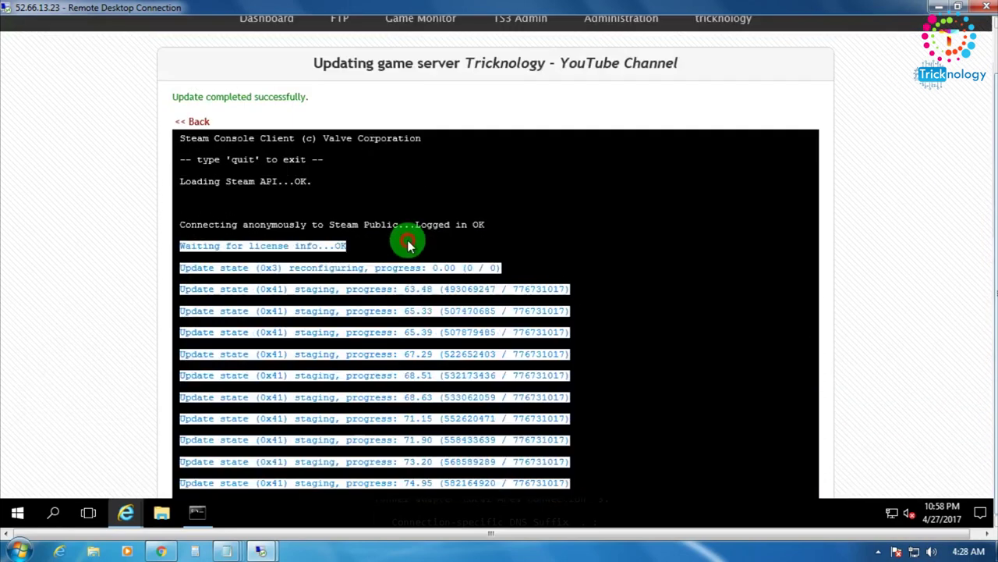
click(374, 186)
scroll(542, 99, up, 2)
Open the Tricknology - YouTube Channel server's page under Game Monitor > Counter-Strike
mouse_move(401, 105)
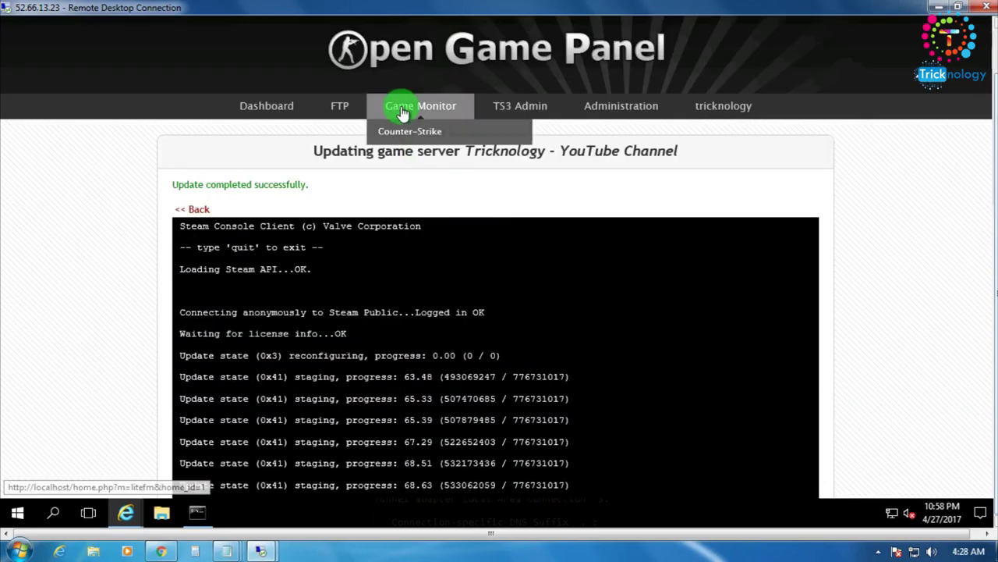
mouse_move(409, 131)
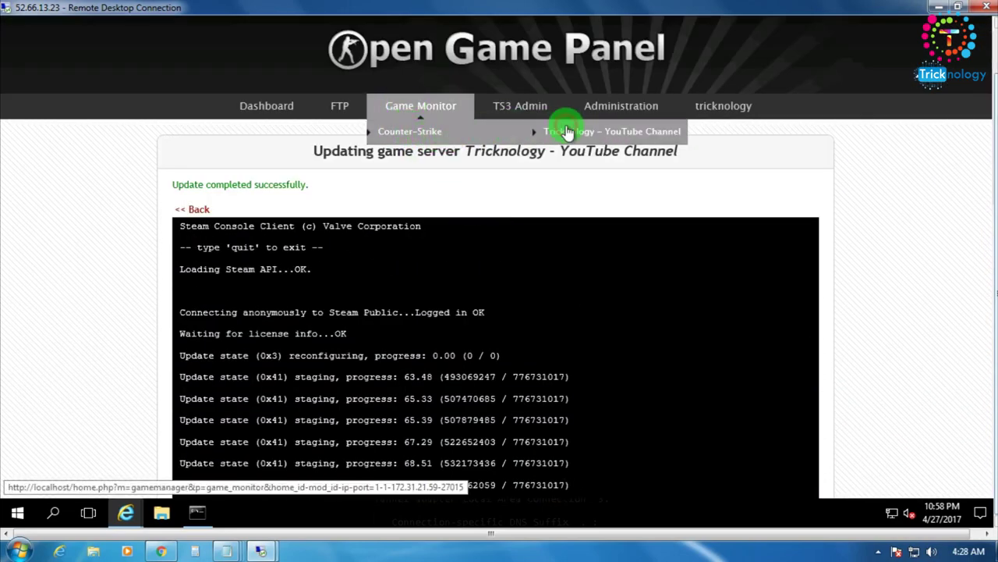
click(568, 128)
scroll(328, 325, down, 3)
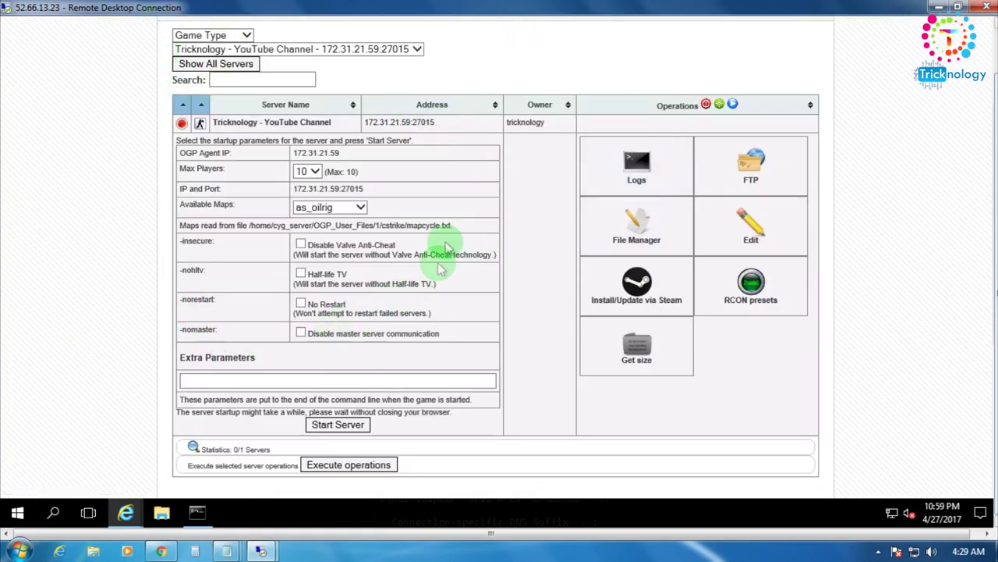
scroll(442, 253, up, 3)
scroll(273, 320, down, 3)
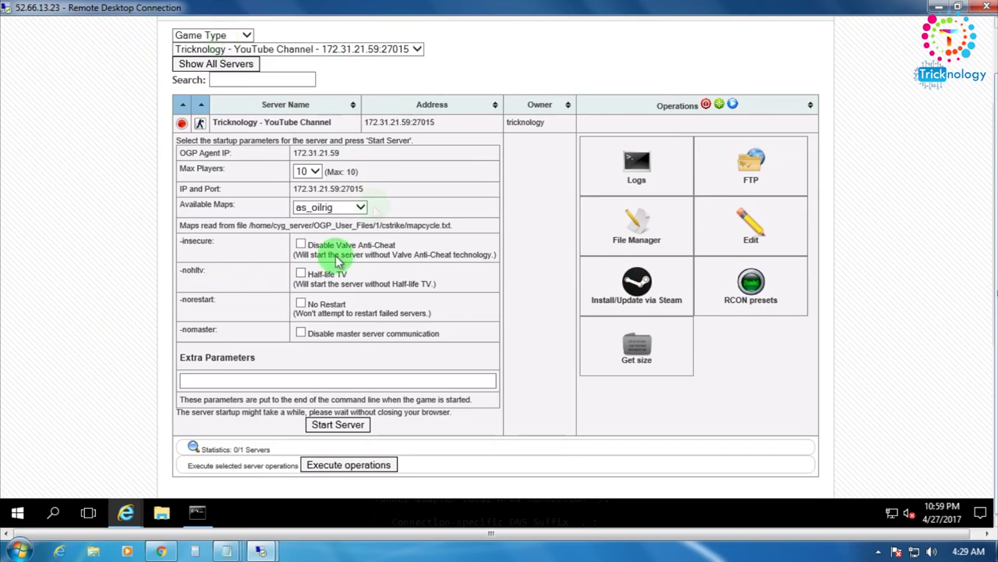
scroll(316, 312, down, 5)
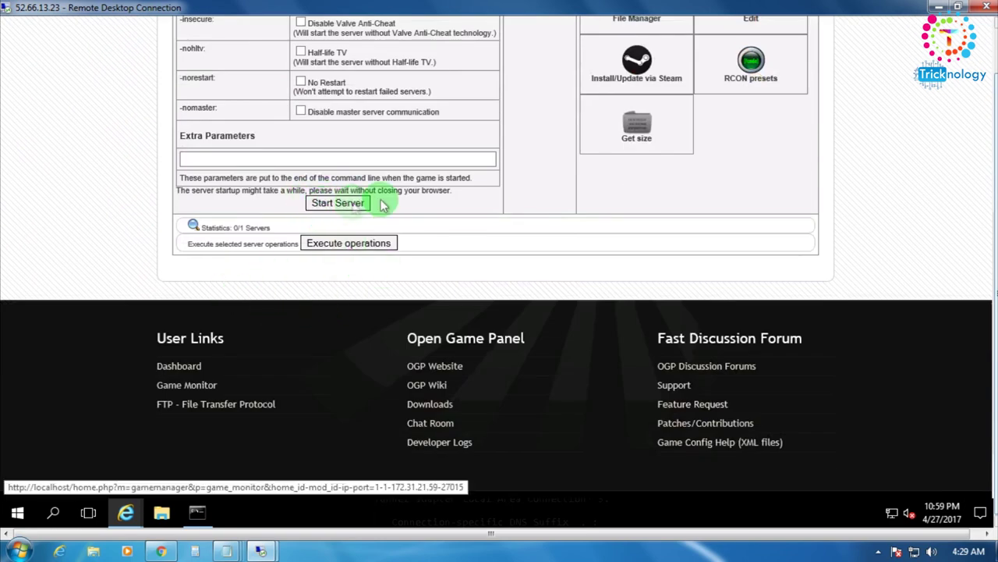
scroll(353, 206, up, 3)
Choose de_dust from the Available Maps list as the starting map
click(361, 134)
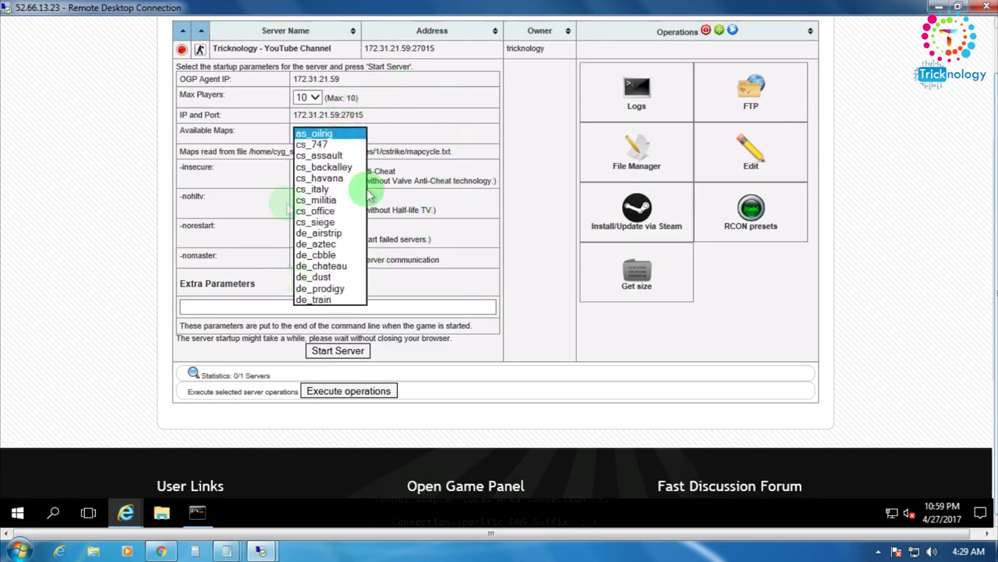
click(99, 216)
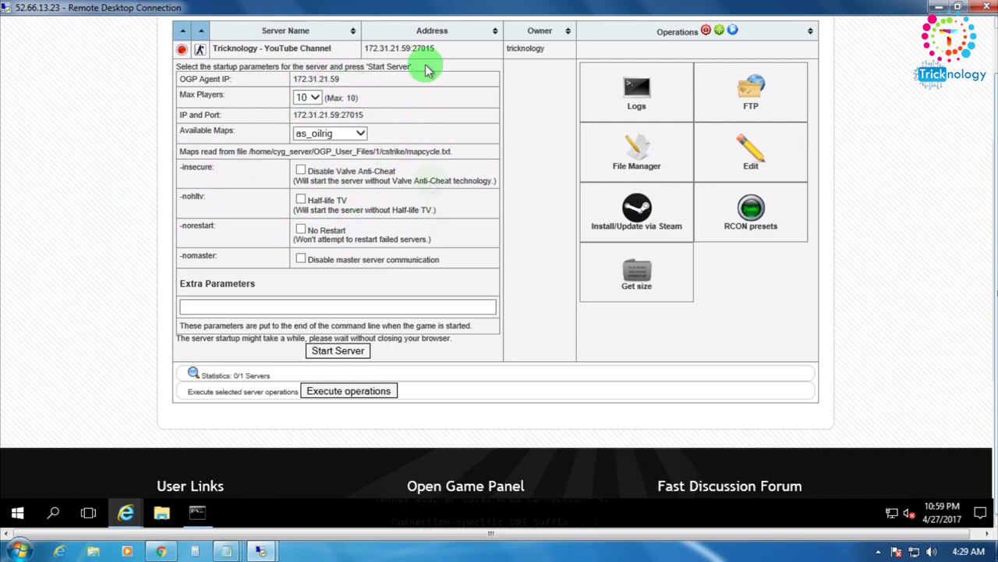
scroll(351, 219, up, 3)
scroll(318, 278, down, 3)
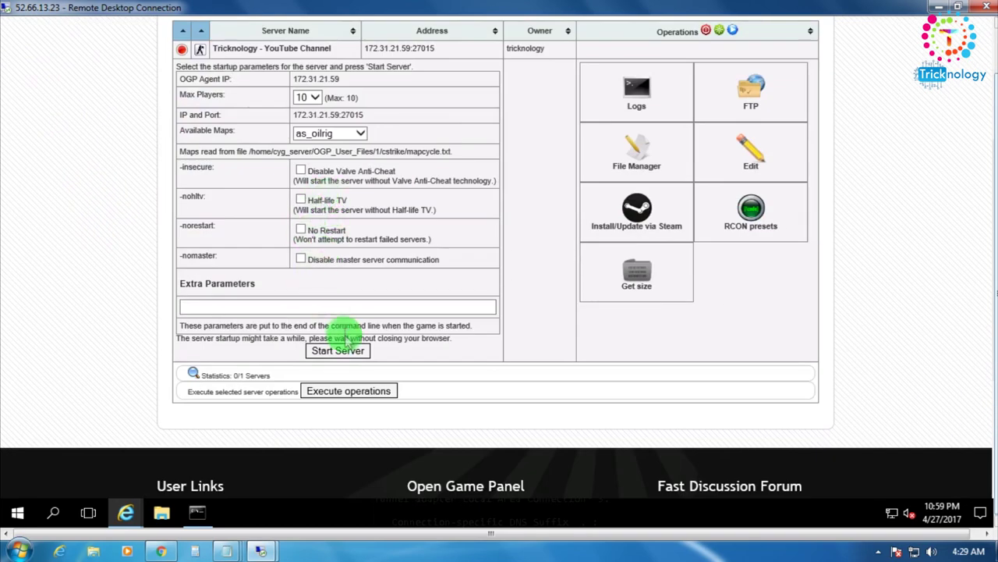
scroll(351, 351, up, 2)
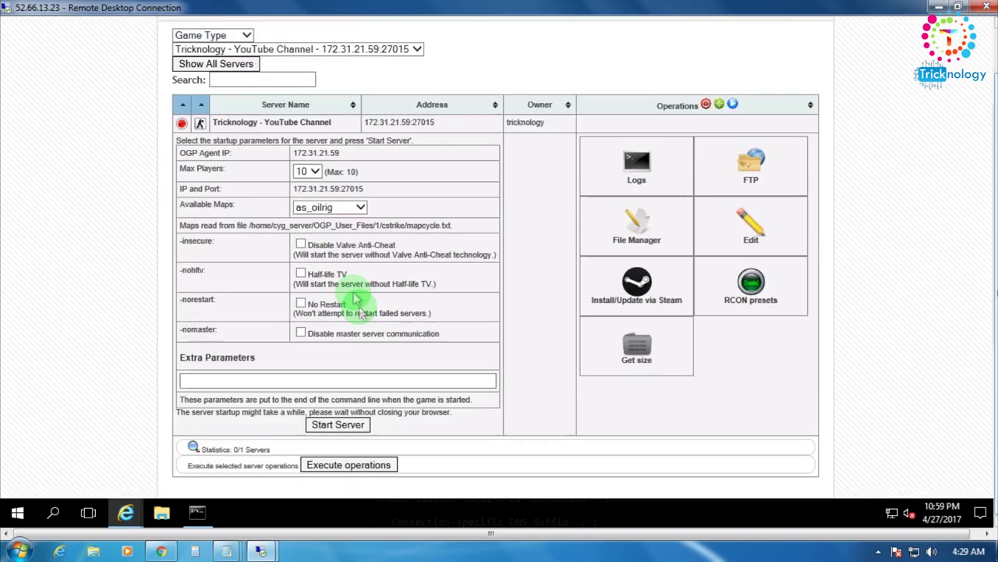
click(358, 207)
click(334, 347)
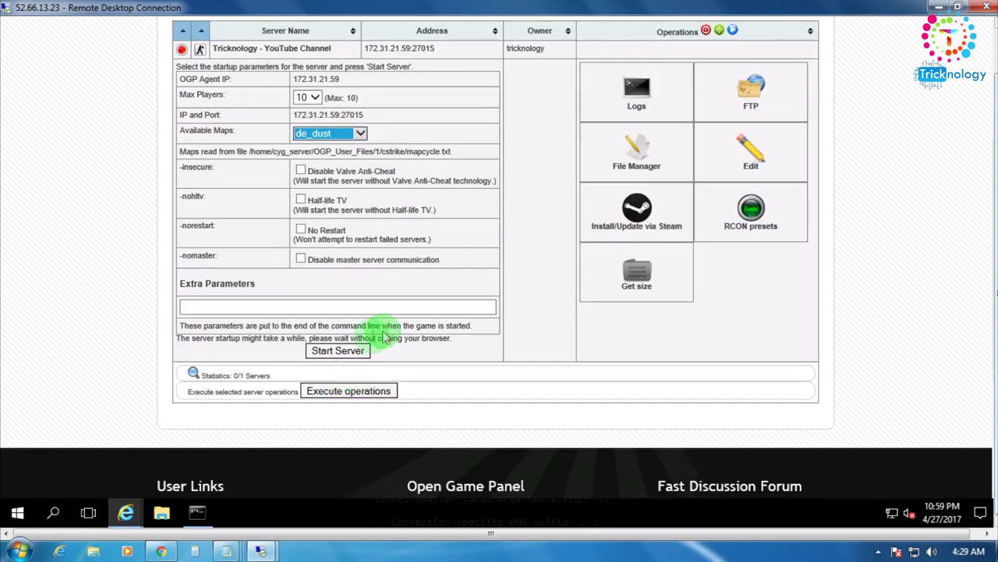
Start the server on de_dust and check that it shows as running
click(338, 424)
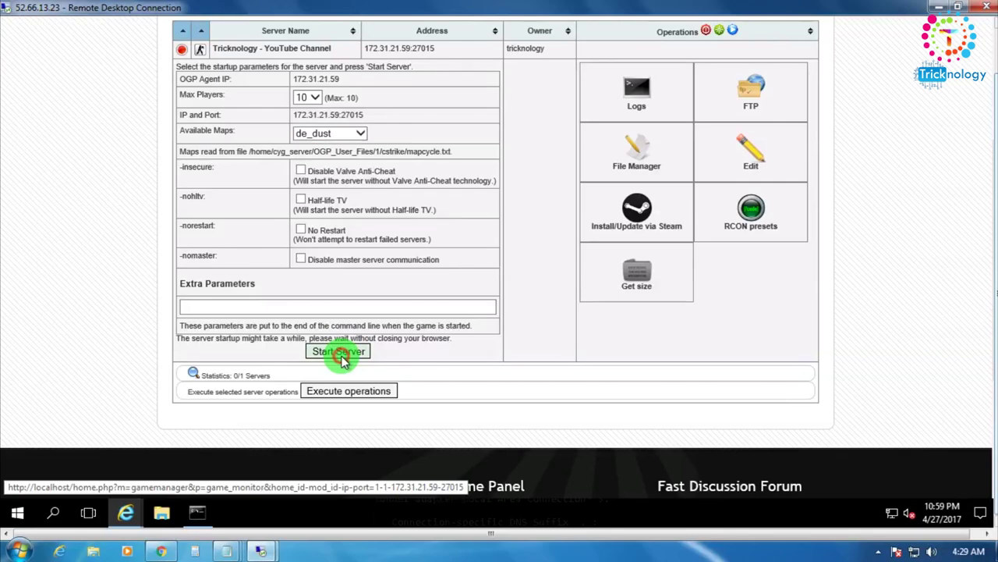
scroll(343, 360, up, 3)
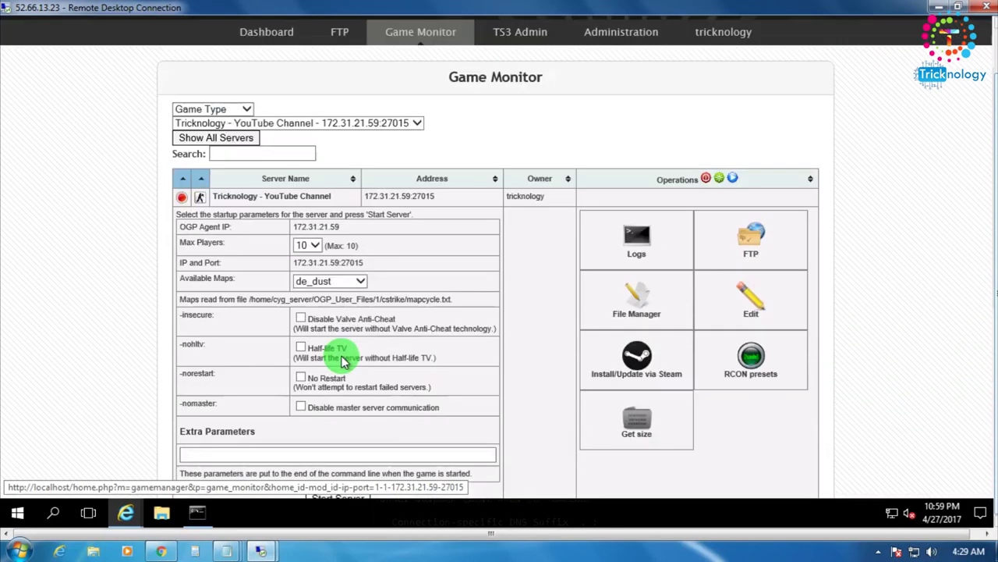
scroll(343, 360, down, 4)
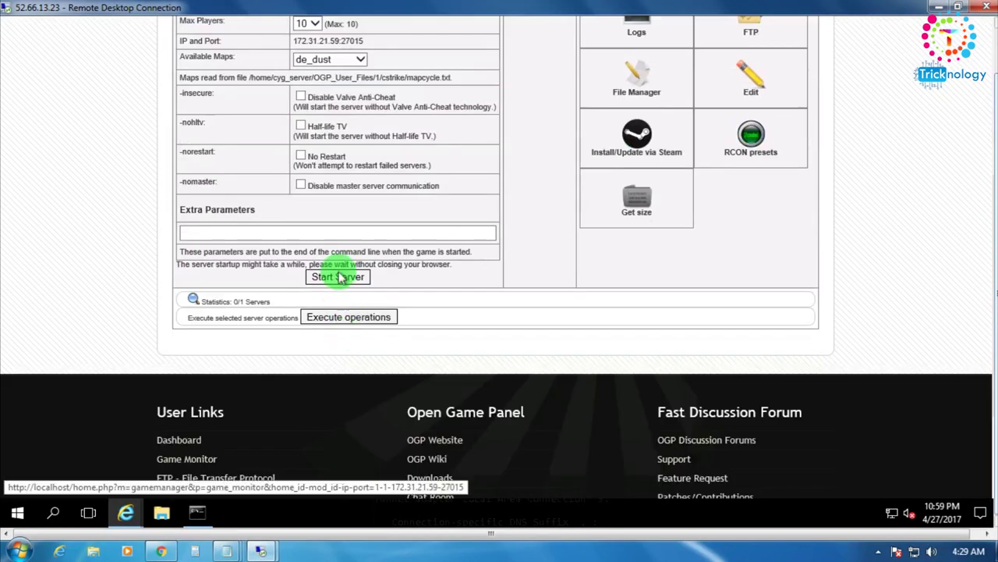
scroll(343, 297, up, 4)
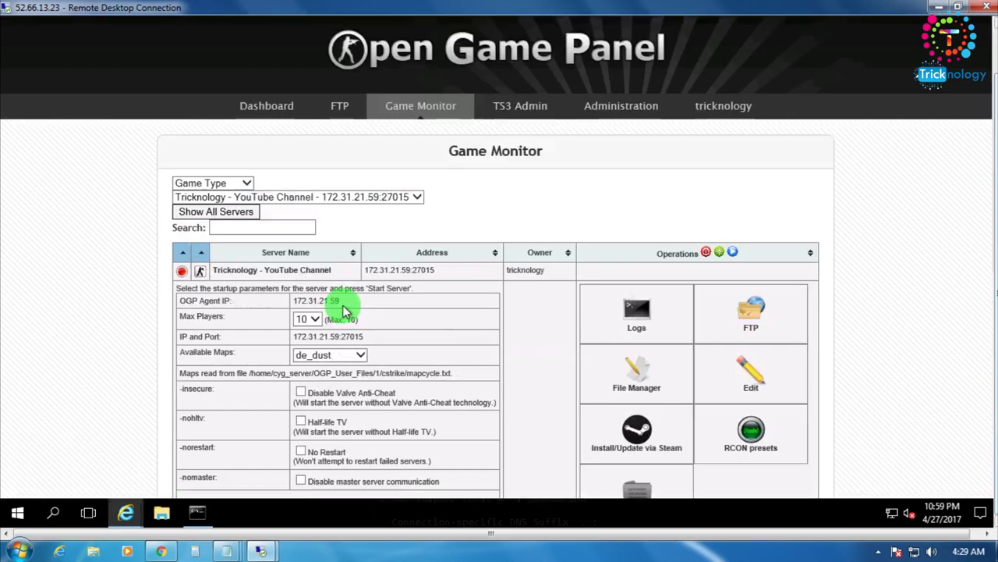
scroll(343, 310, down, 2)
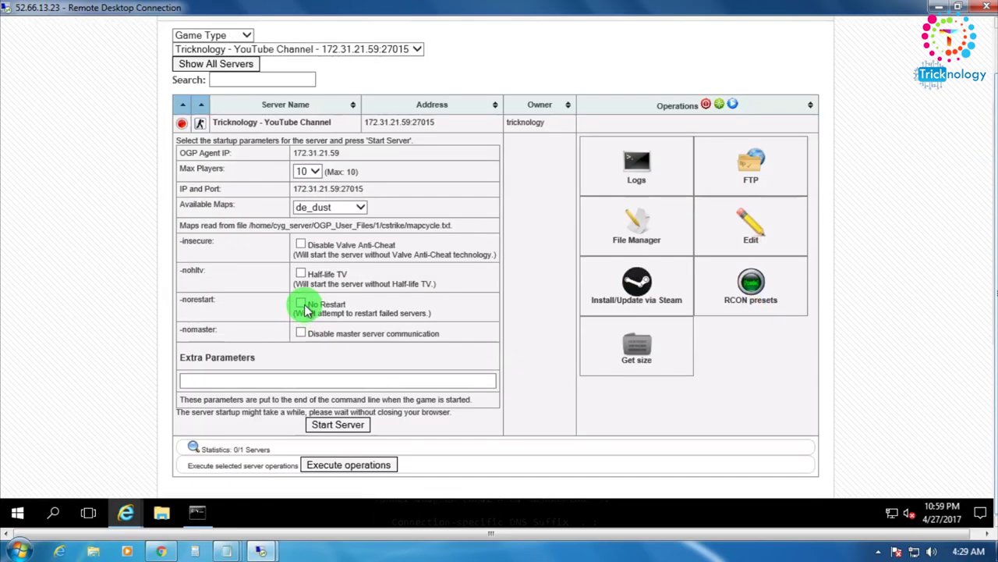
scroll(306, 309, up, 1)
scroll(306, 310, down, 2)
scroll(305, 303, up, 1)
scroll(312, 305, down, 2)
scroll(335, 280, up, 4)
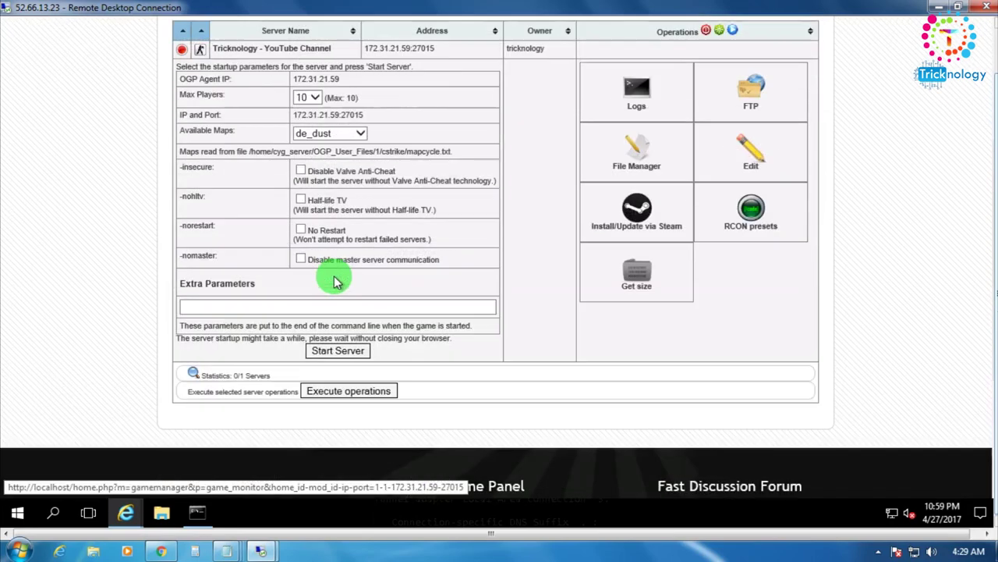
Reload the Tricknology server's monitor page, expand its details and highlight internal IP 172.31.21.59
mouse_move(428, 112)
mouse_move(412, 131)
click(660, 131)
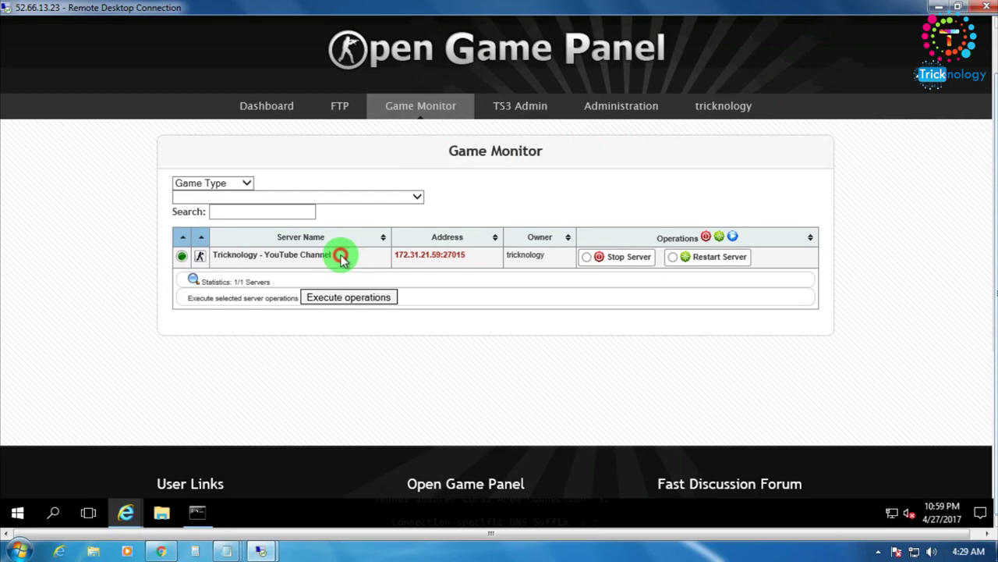
click(340, 258)
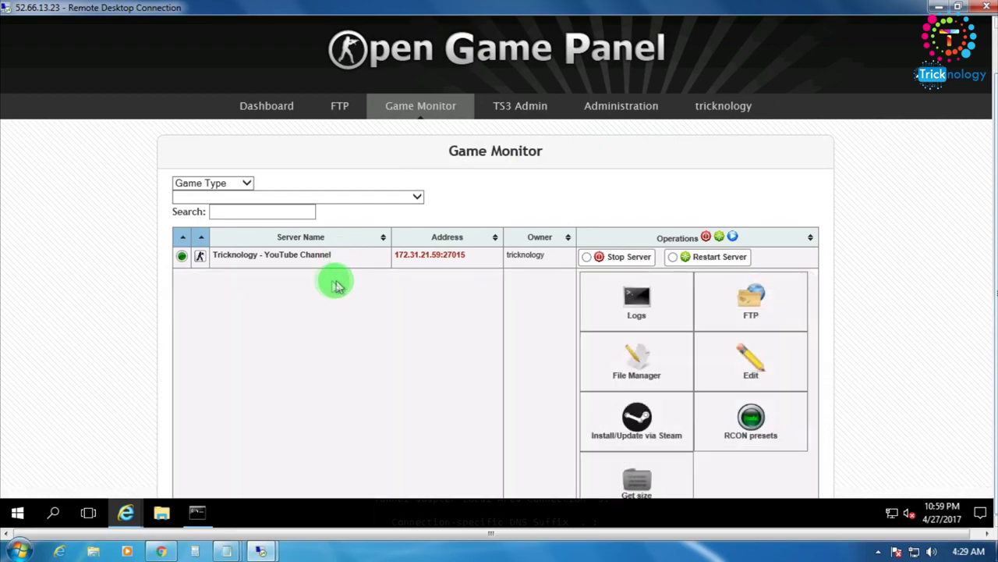
scroll(333, 320, down, 2)
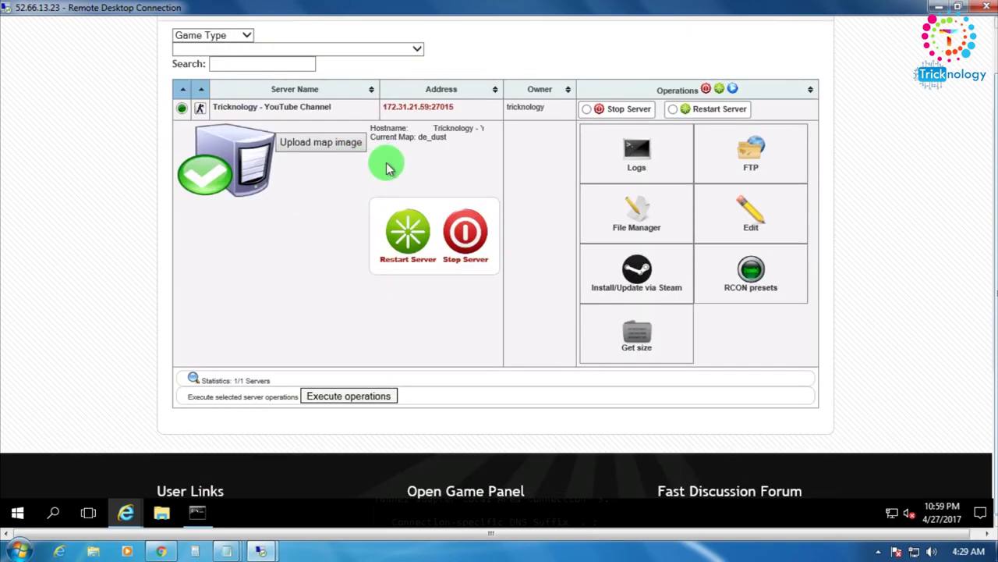
scroll(421, 264, up, 2)
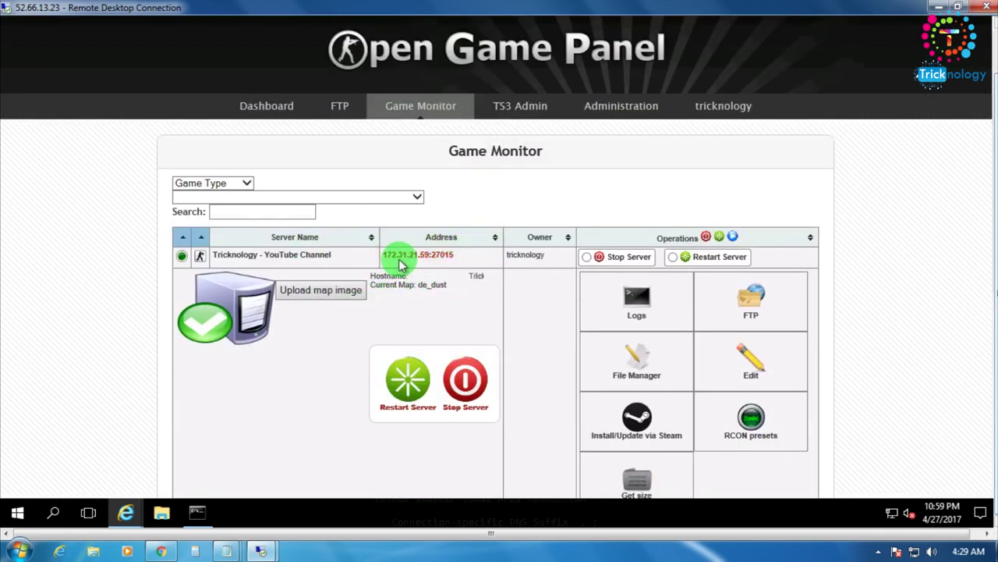
drag(382, 256, 431, 262)
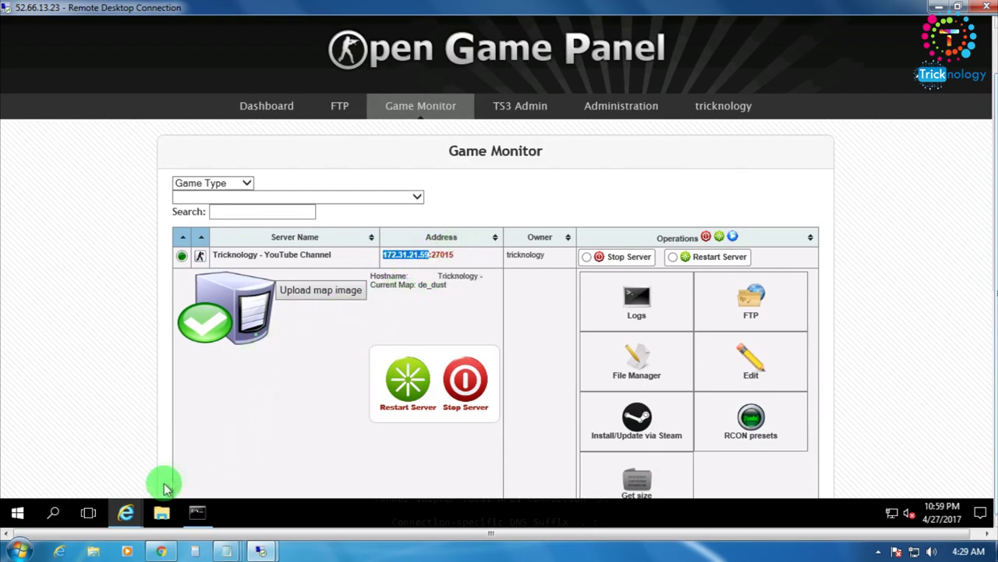
mouse_move(126, 512)
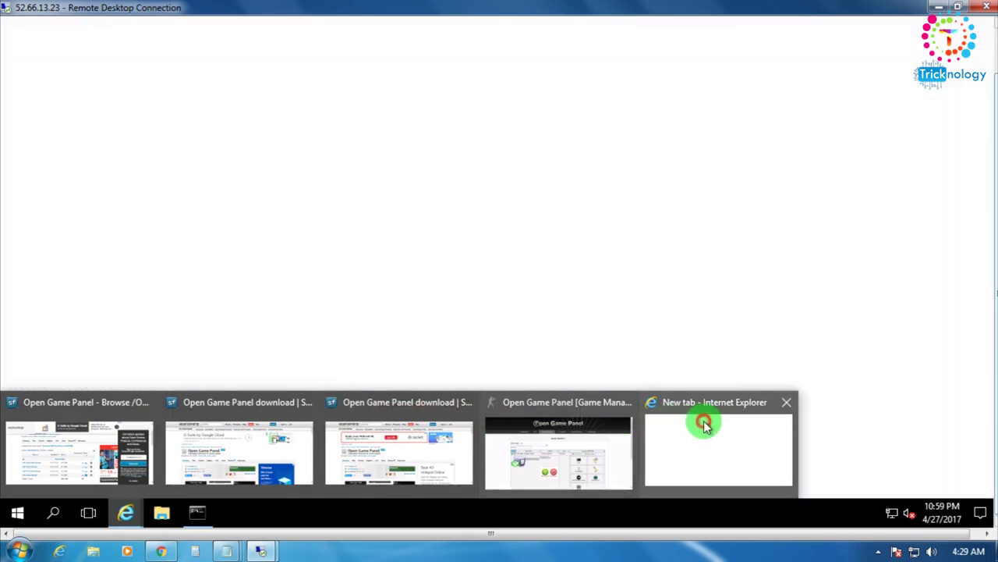
click(703, 421)
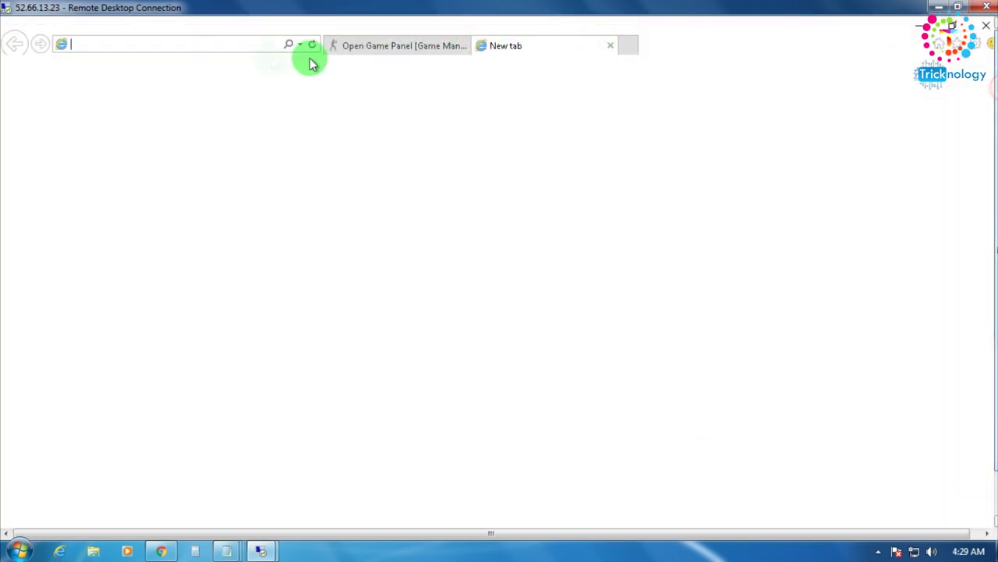
click(199, 44)
text(myi)
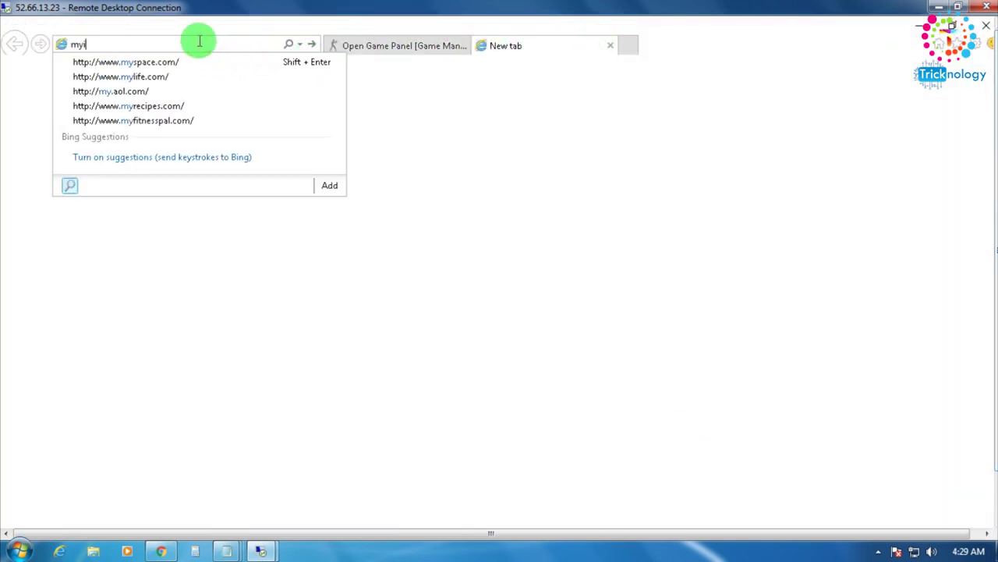
text( ip)
key(Return)
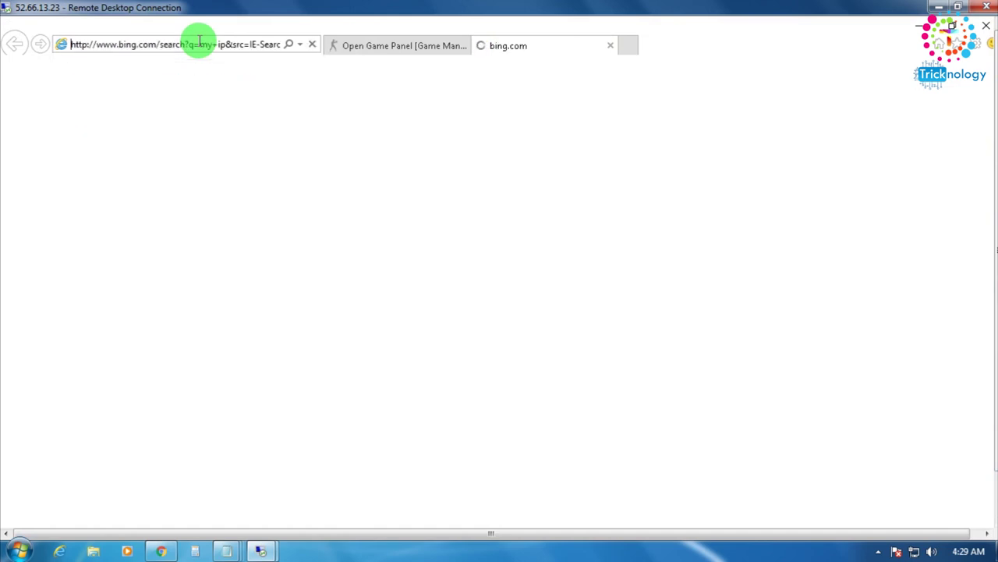
drag(305, 244, 93, 245)
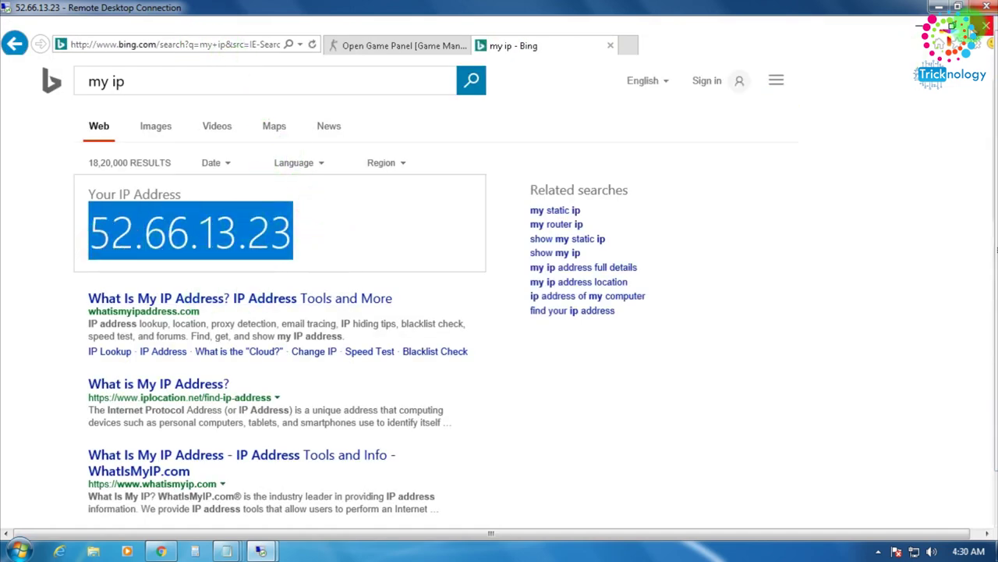
click(935, 26)
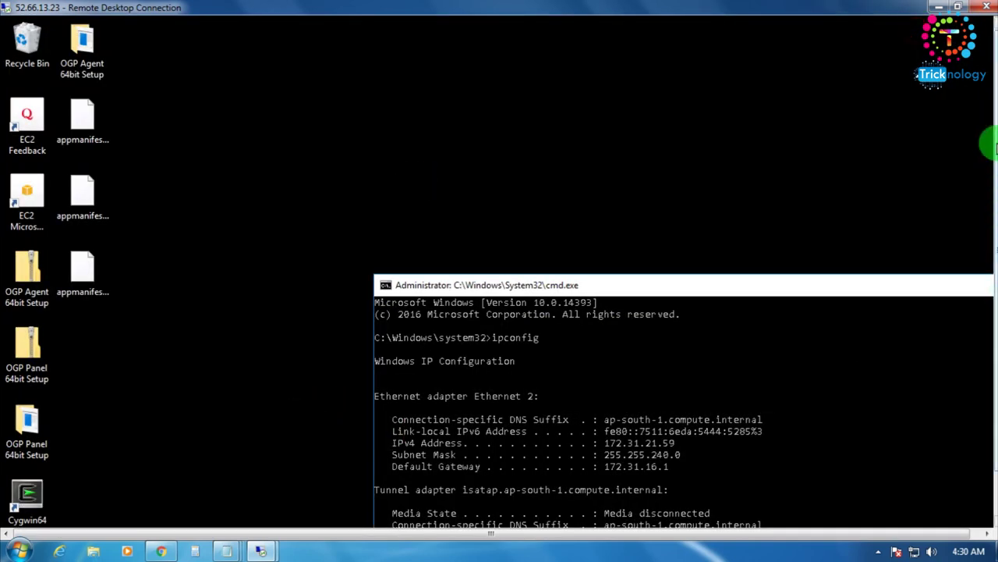
Enter the public address 52.66.13.23:27015 in the Game Monitor tab's address bar and select it
mouse_move(126, 512)
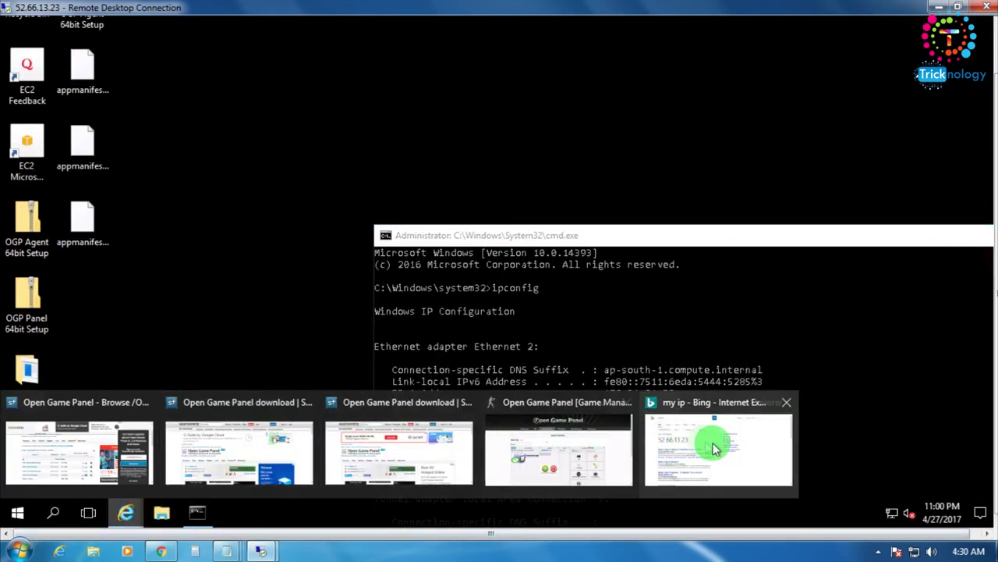
click(538, 447)
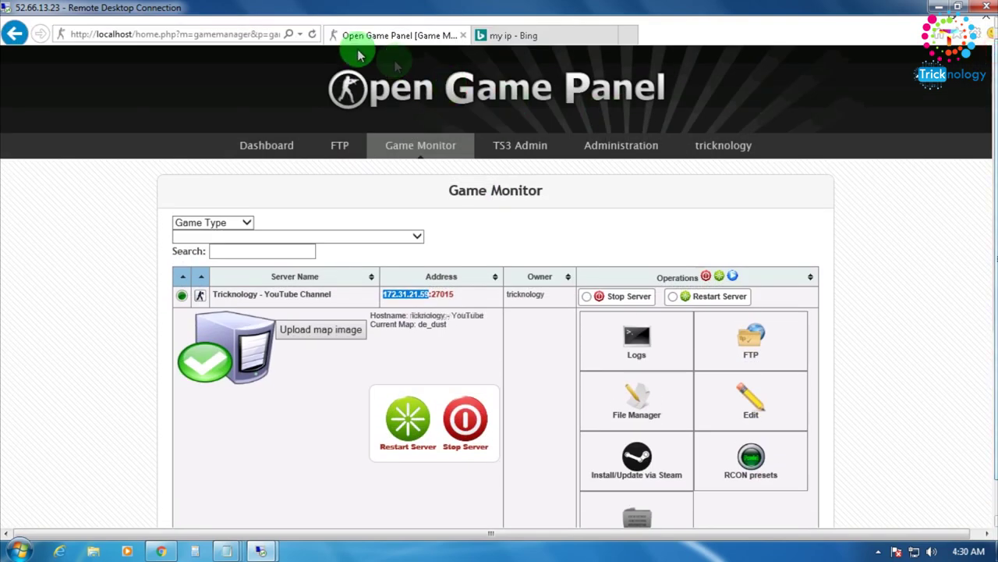
click(225, 33)
text(52.66.13.23:27015)
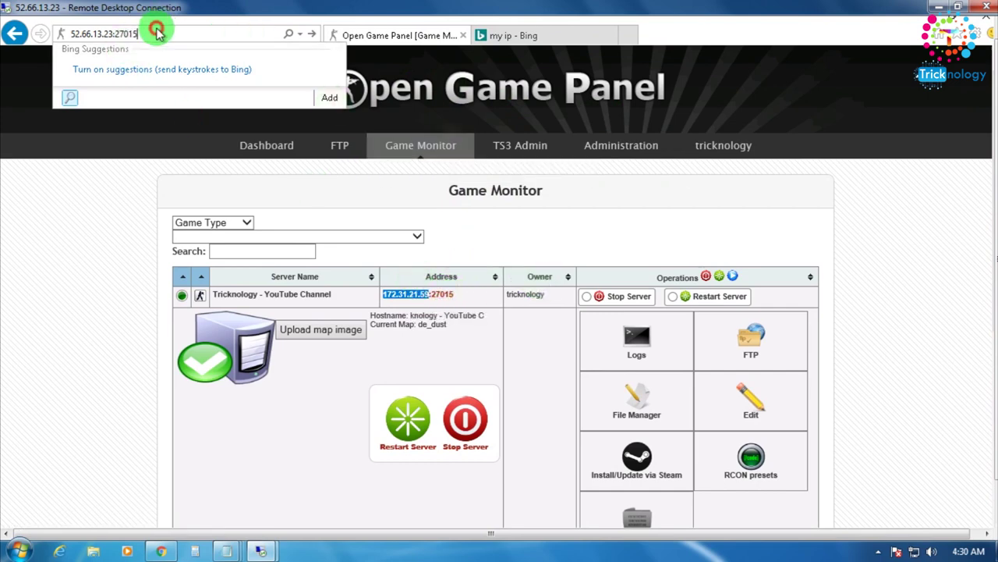
click(50, 35)
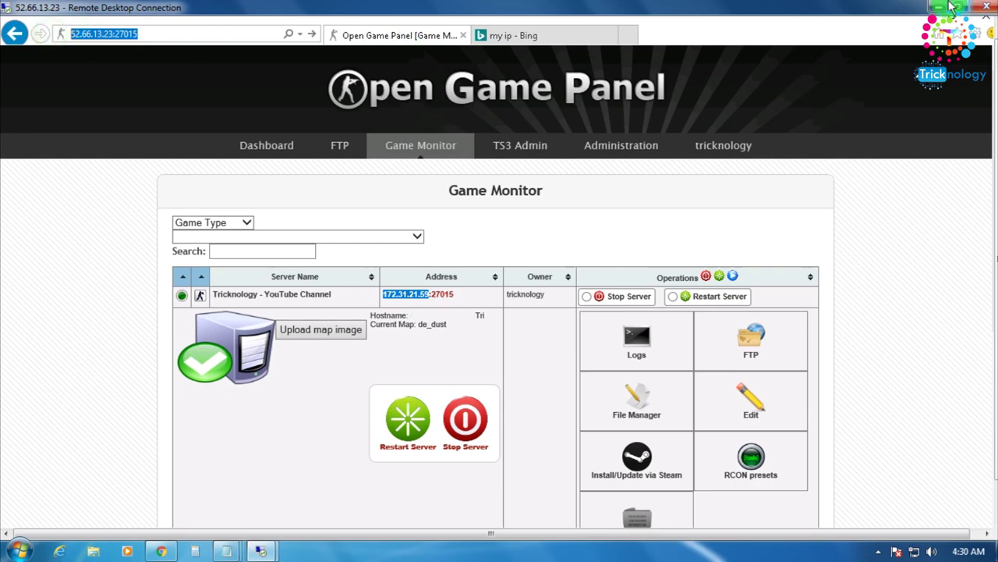
Minimize the Remote Desktop session and both Notepad notes windows
click(939, 6)
click(932, 181)
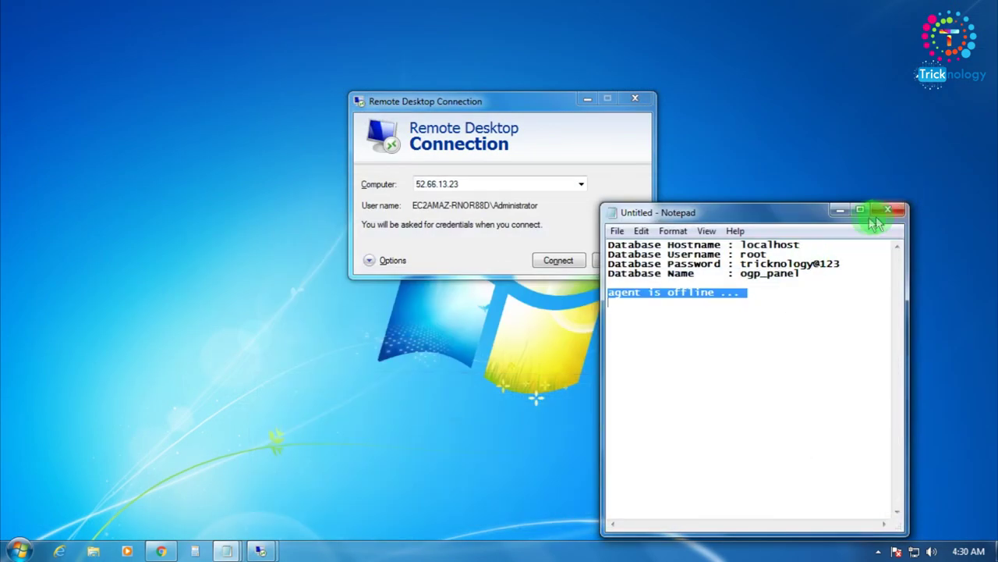
click(840, 210)
Minimize the Remote Desktop connection window and open Steam from the notification area
click(586, 98)
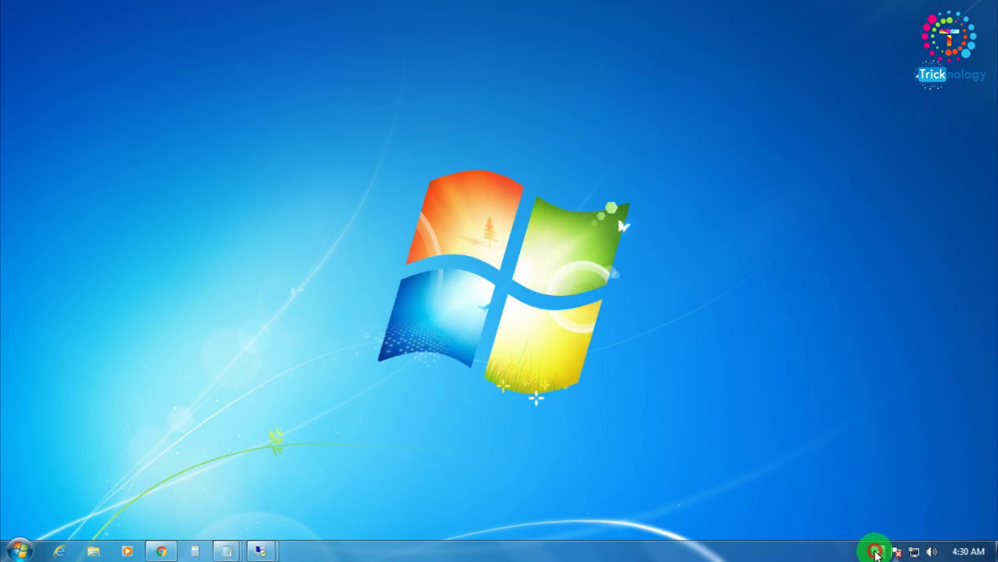
click(877, 552)
double_click(877, 458)
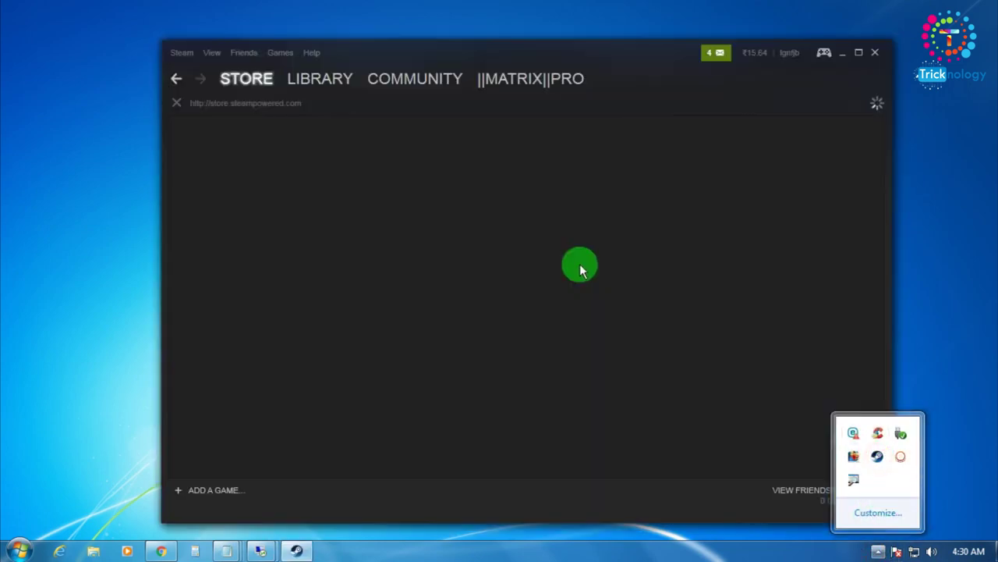
click(882, 547)
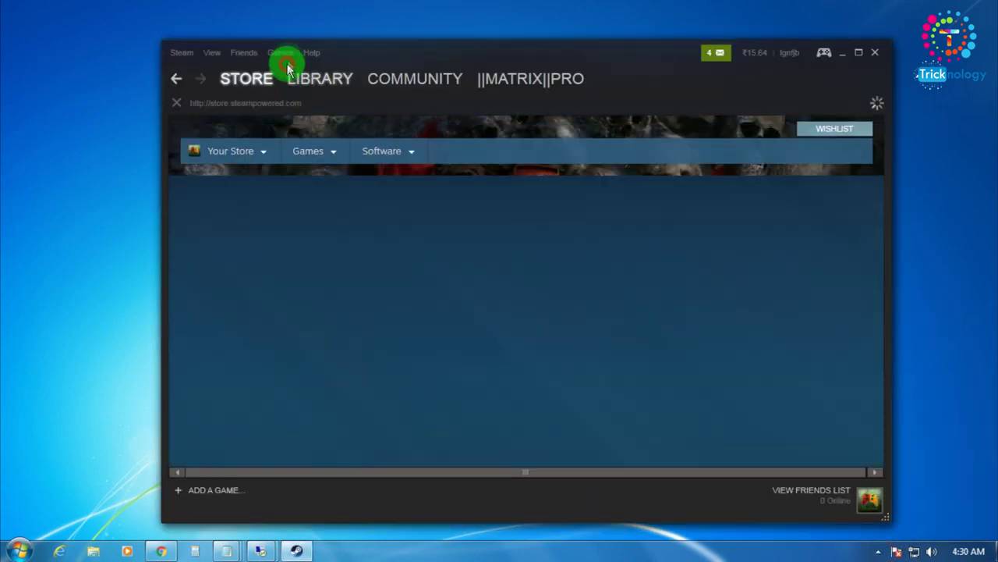
Launch Counter-Strike from the Steam games library and reach its main menu
click(282, 53)
click(300, 71)
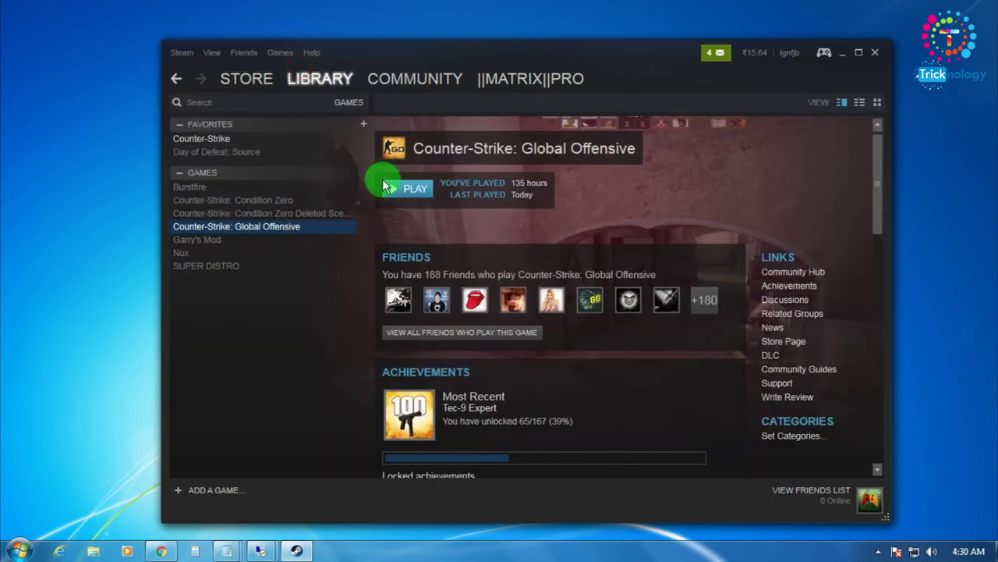
click(263, 148)
click(437, 194)
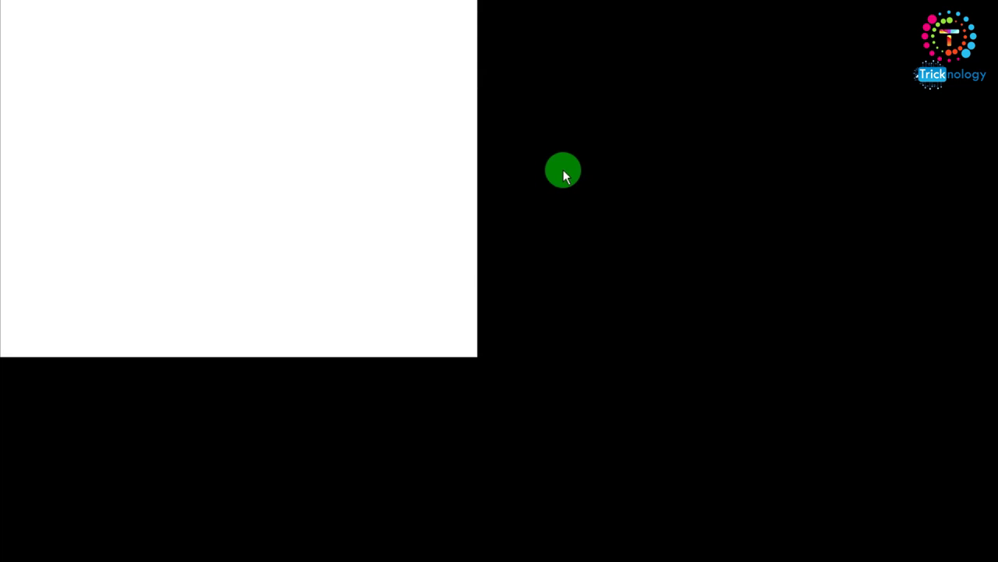
click(396, 259)
click(411, 247)
click(418, 290)
click(416, 301)
click(415, 321)
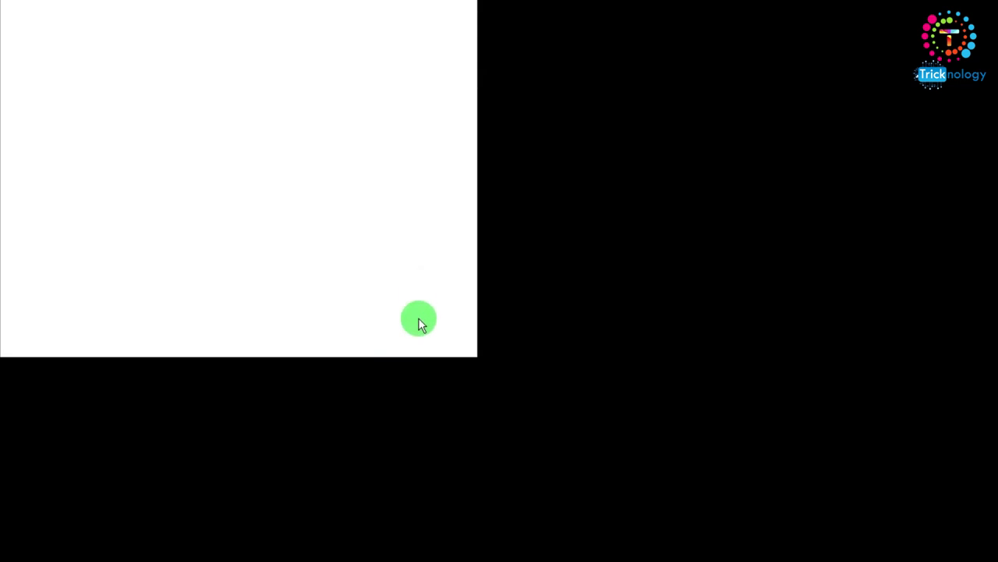
click(542, 218)
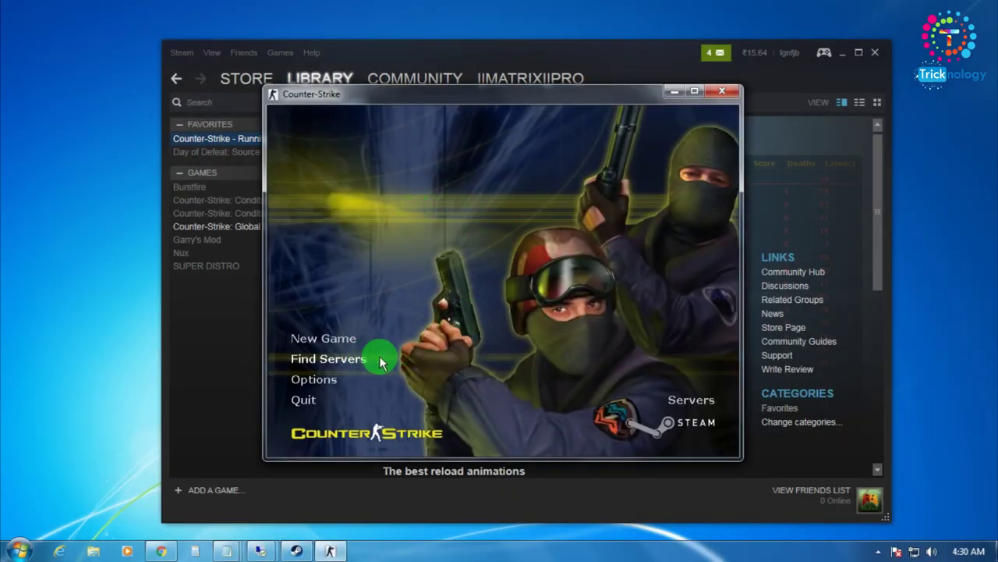
Add 52.66.13.23:27015 to the server browser's favorite servers list
click(343, 359)
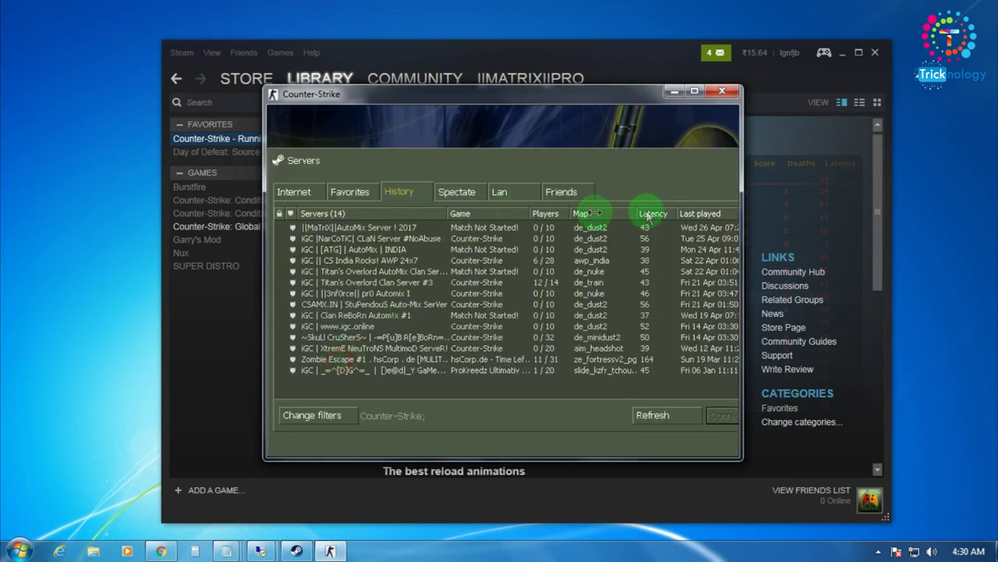
click(657, 168)
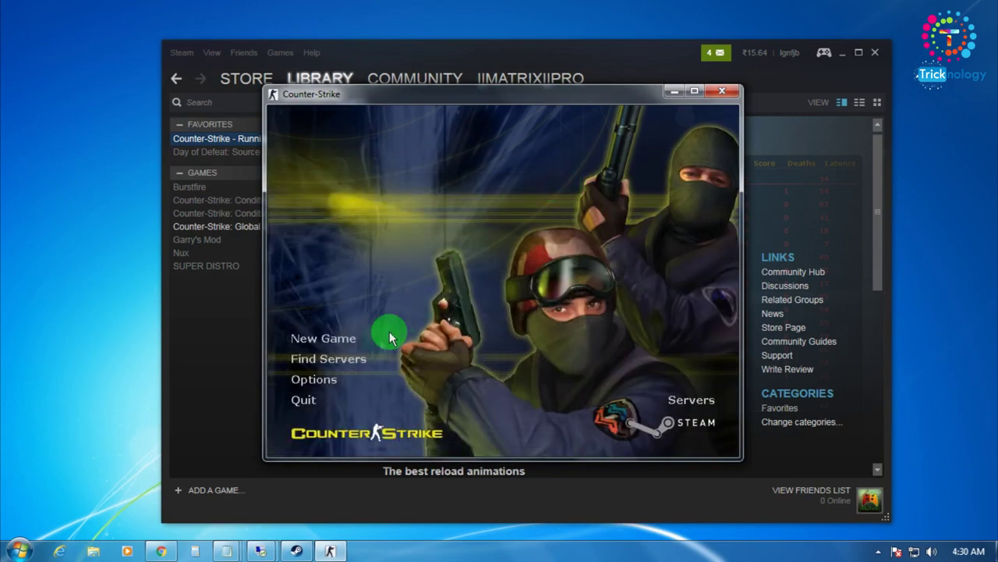
click(361, 364)
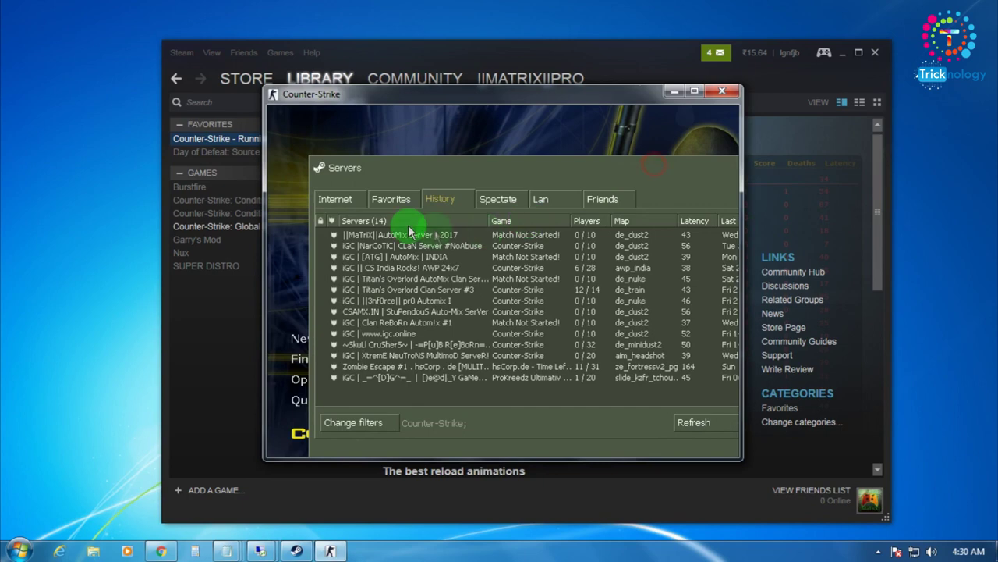
click(396, 209)
click(633, 419)
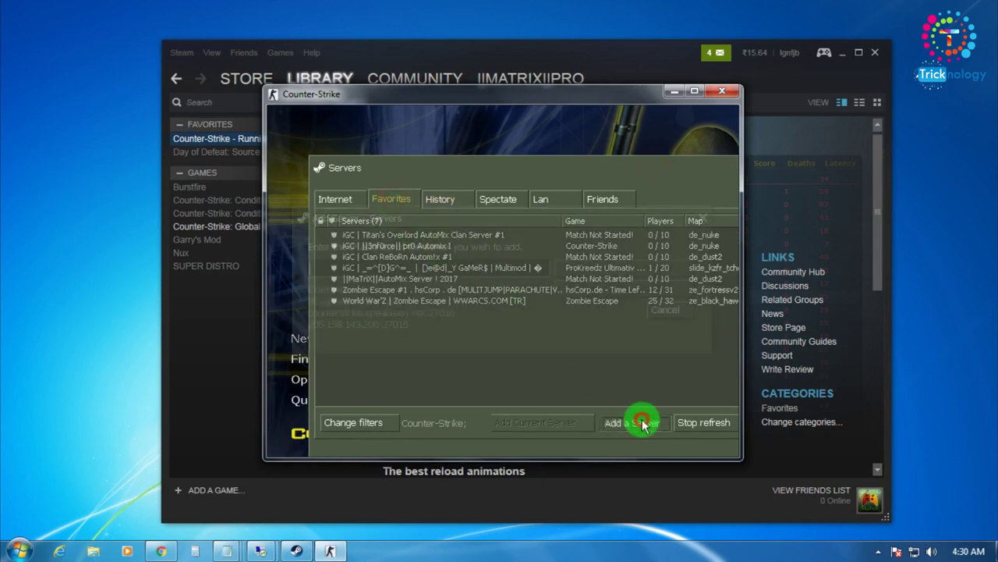
click(591, 275)
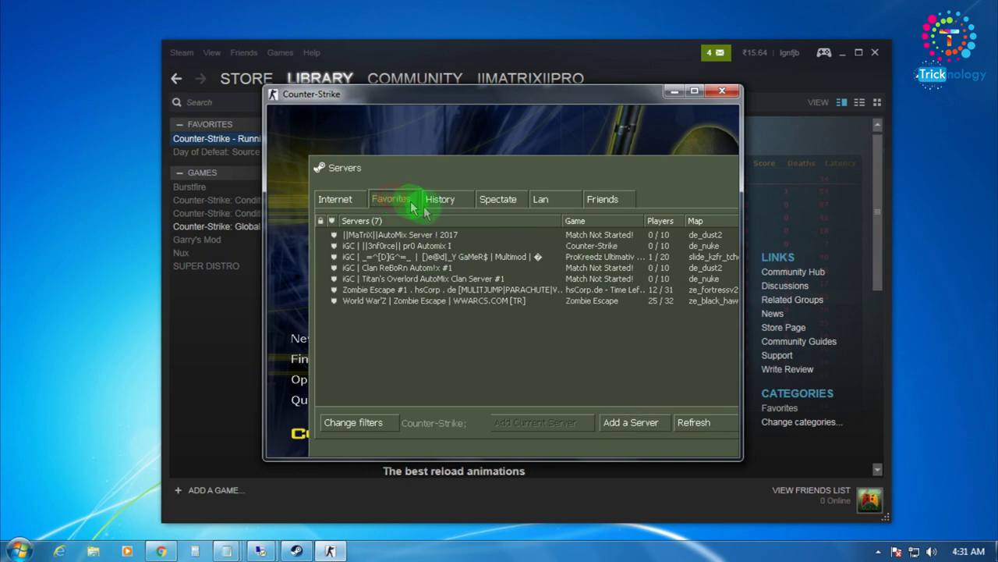
click(633, 422)
key(ctrl+v)
click(616, 269)
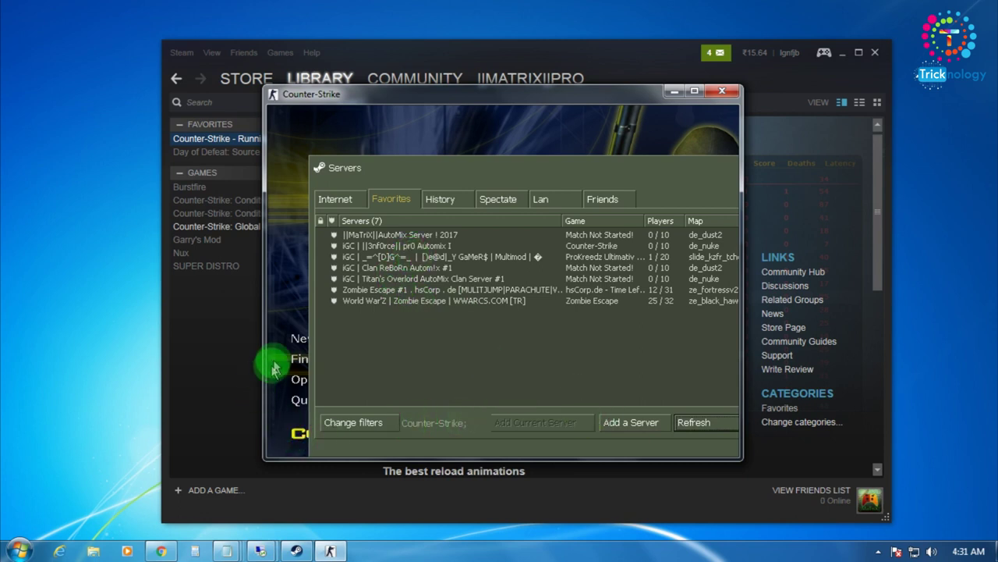
Run connect 52.66.13.23:27015 in the game console, then cancel the stalled connection
click(301, 360)
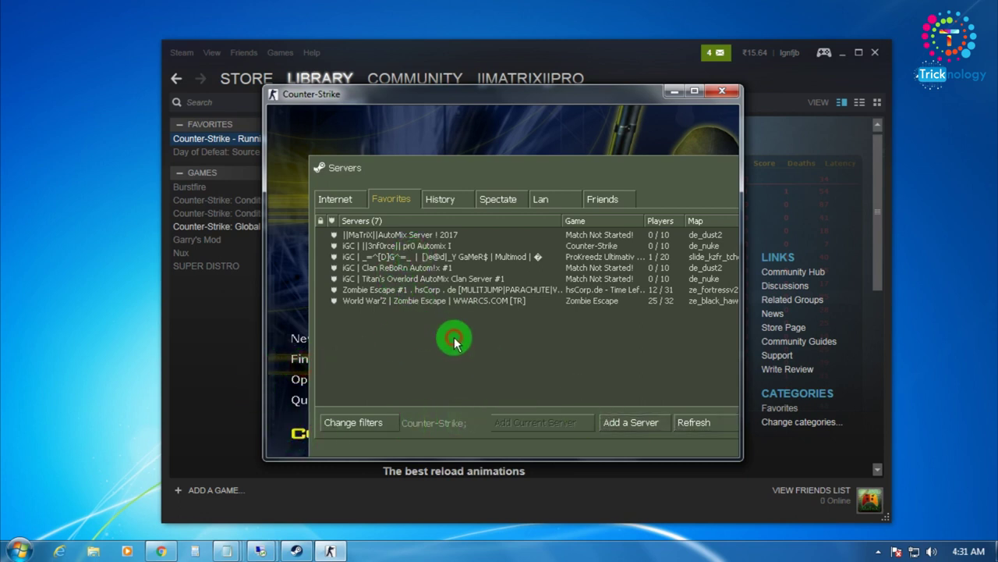
key(grave)
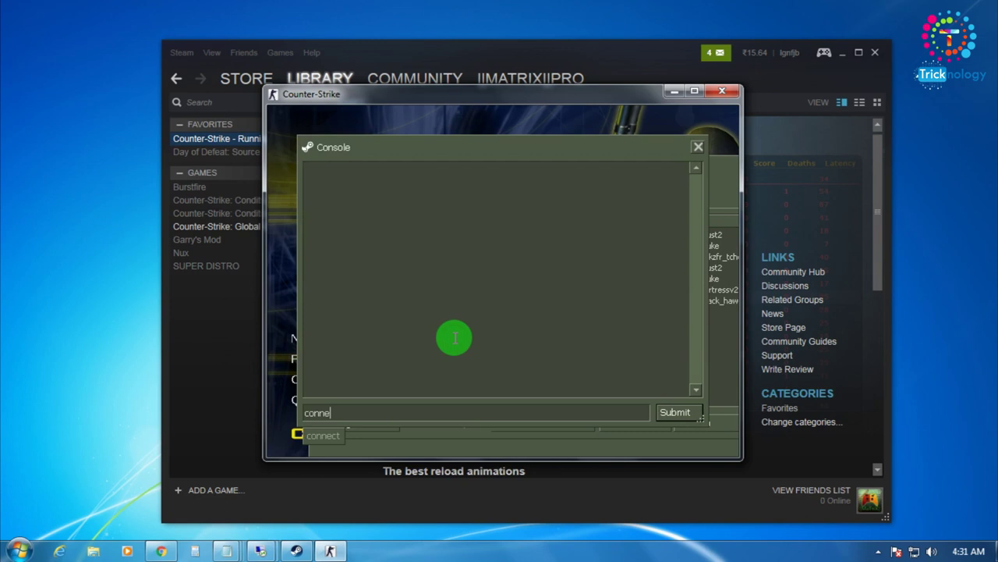
key(Return)
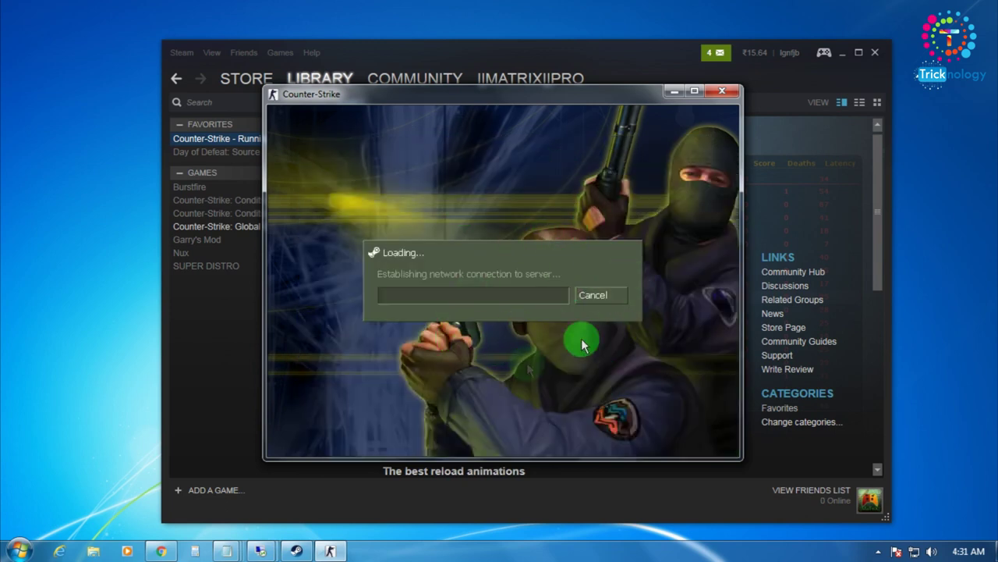
click(601, 294)
On the remote server, reach Windows Firewall settings via Network and Sharing Center, then close Control Panel
mouse_move(260, 550)
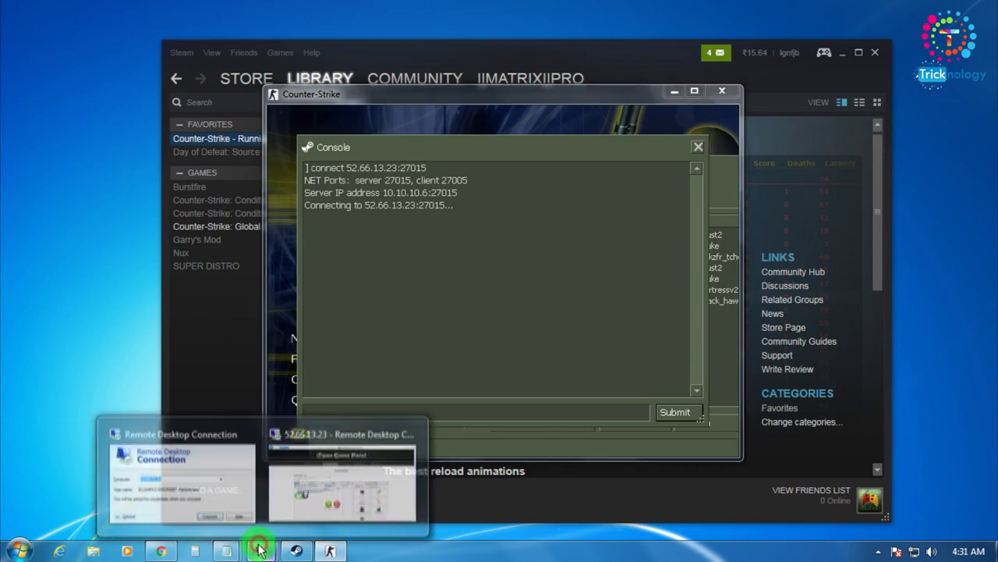
click(367, 479)
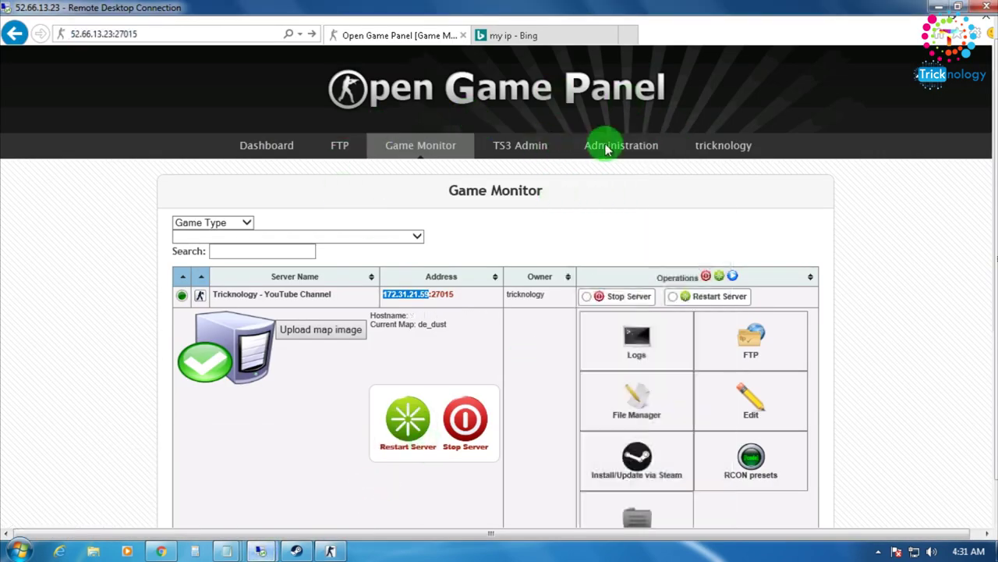
scroll(994, 104, down, 2)
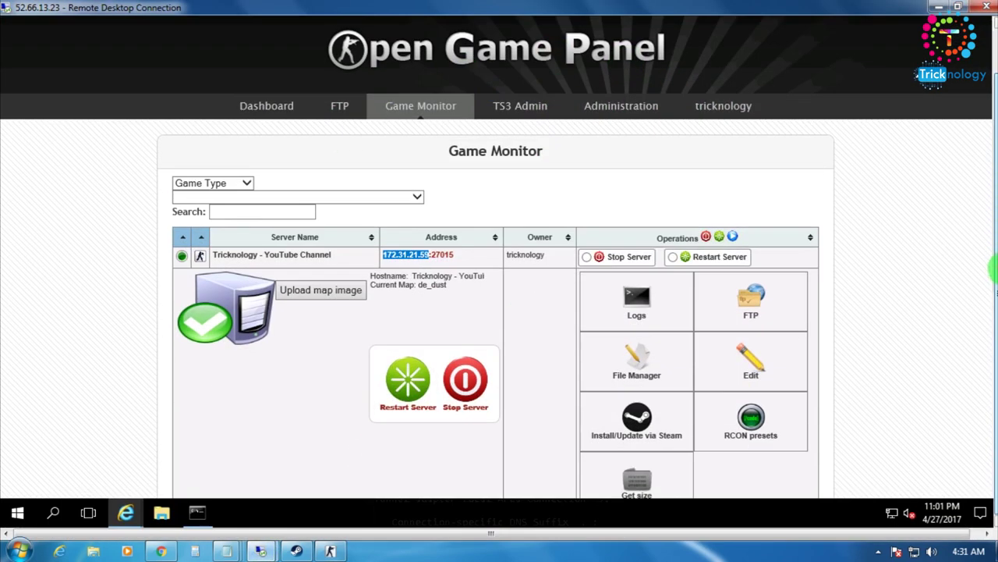
right_click(891, 517)
click(892, 502)
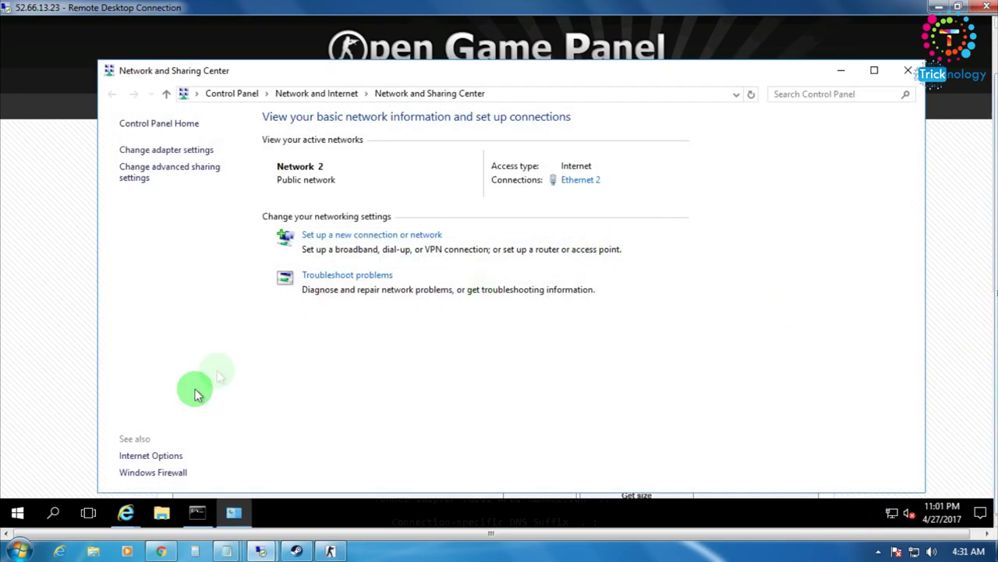
click(175, 474)
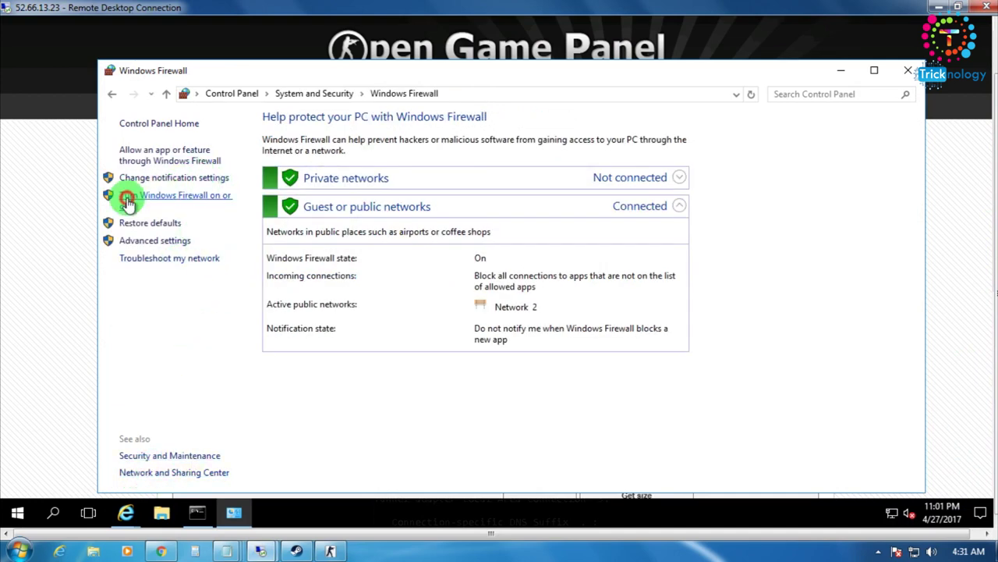
click(127, 197)
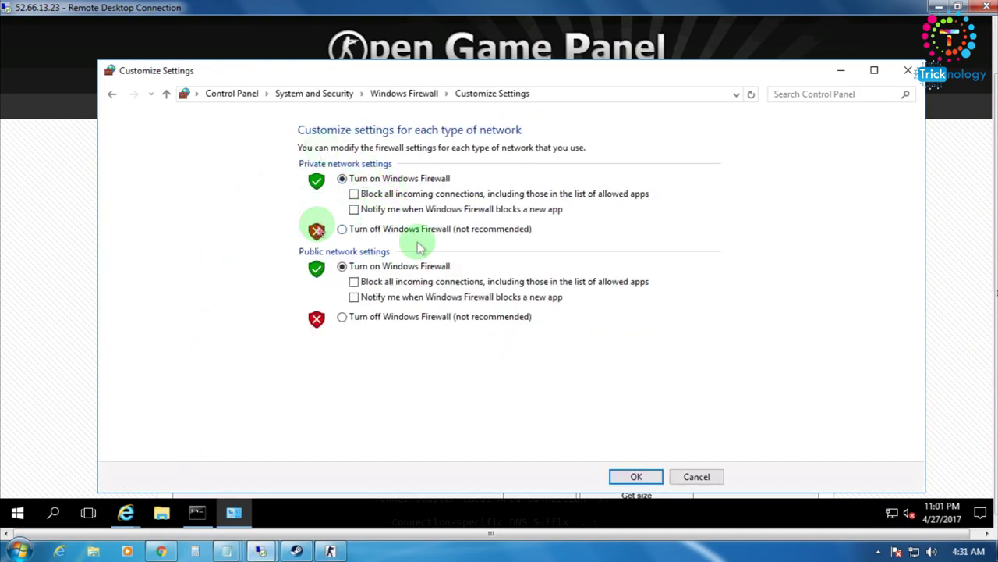
click(108, 96)
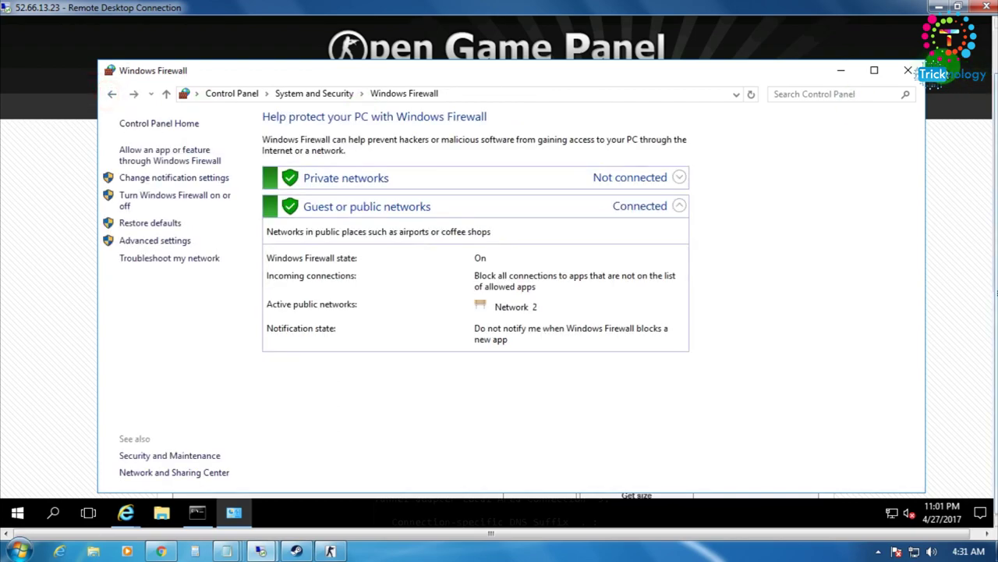
click(907, 70)
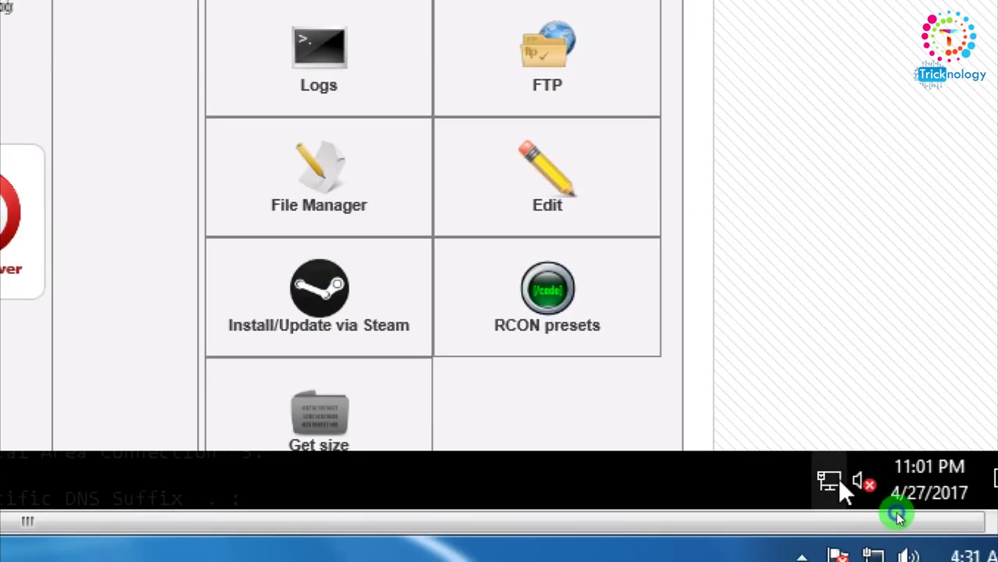
Turn off Windows Firewall for private and public networks, apply, and close the window
right_click(838, 477)
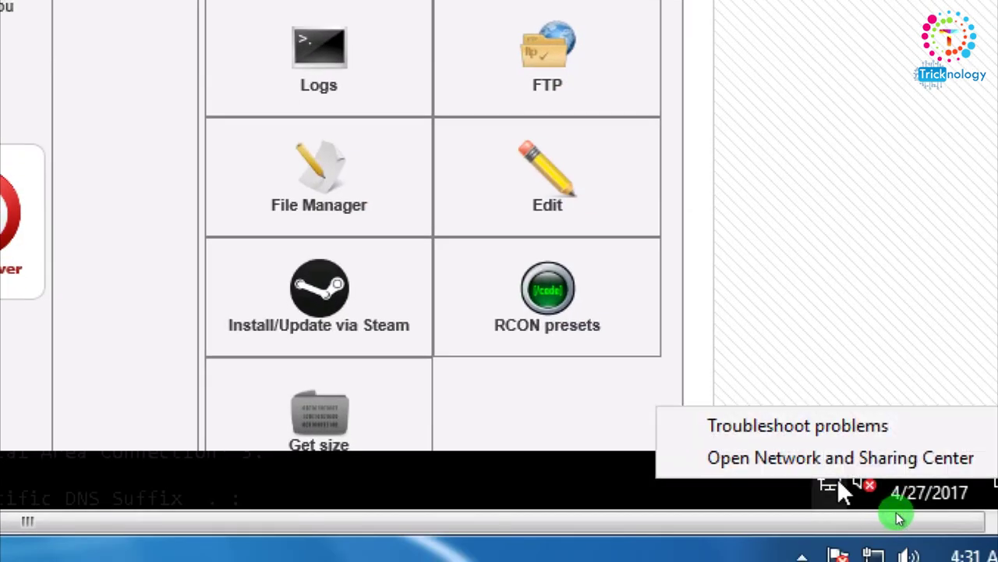
click(783, 461)
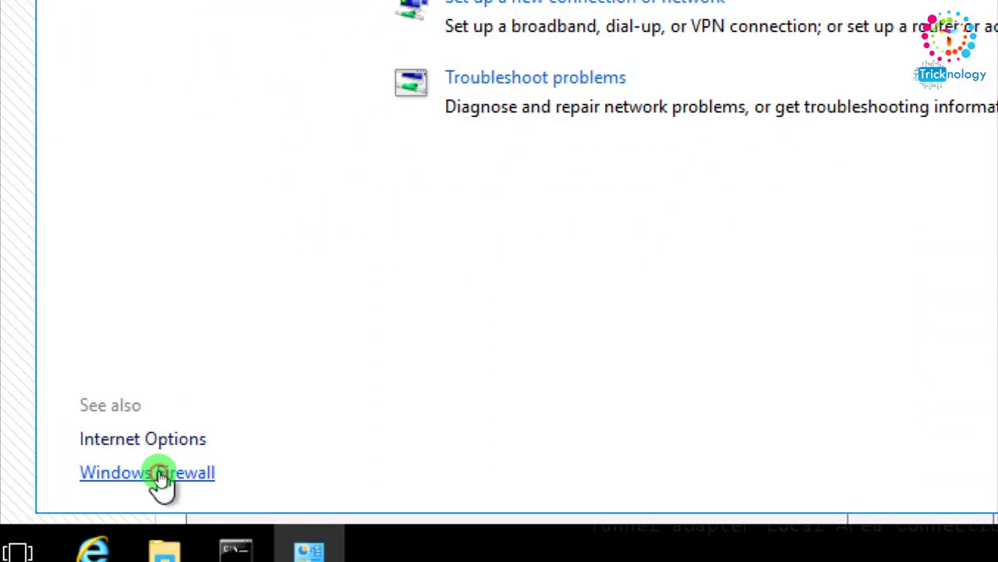
click(160, 473)
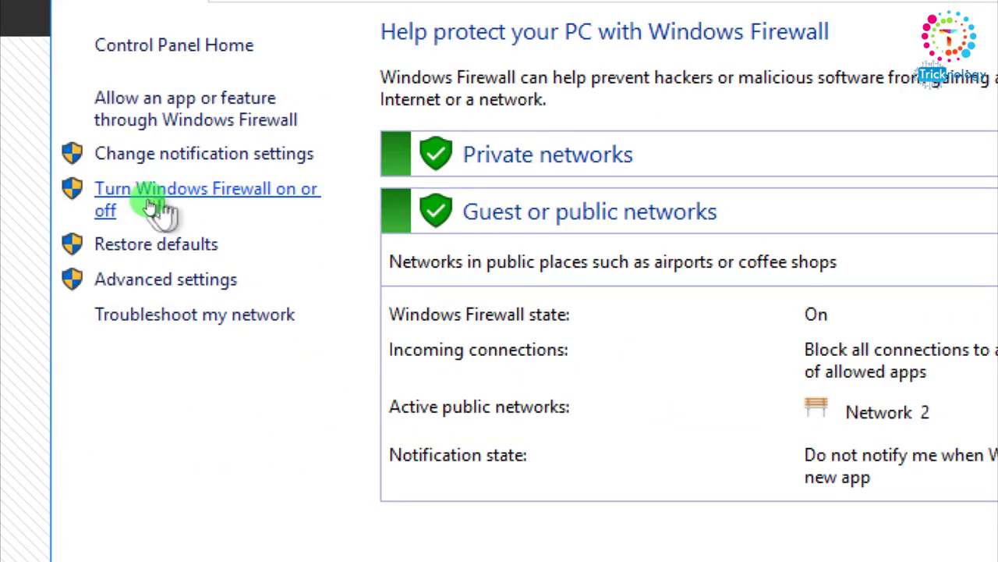
click(207, 205)
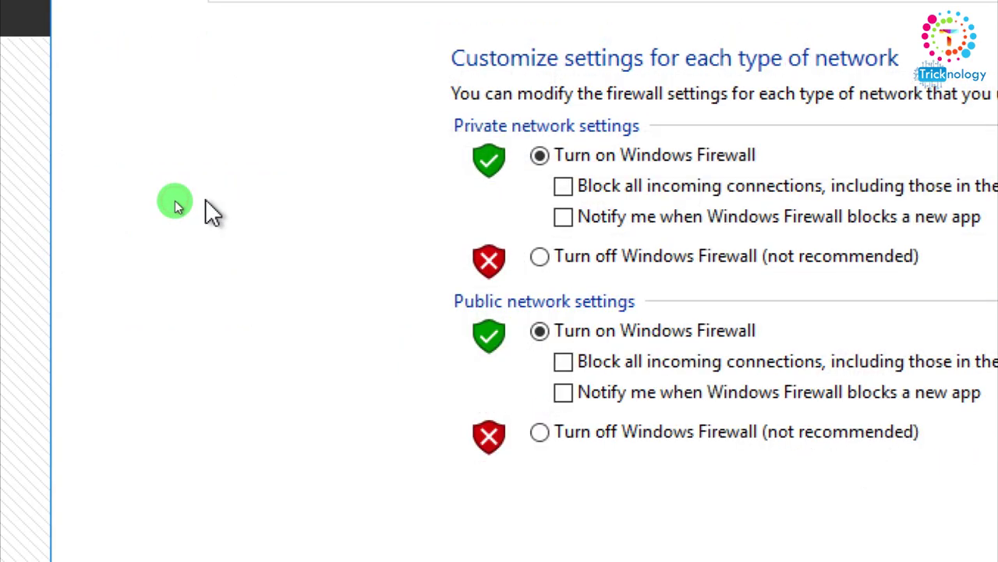
click(377, 232)
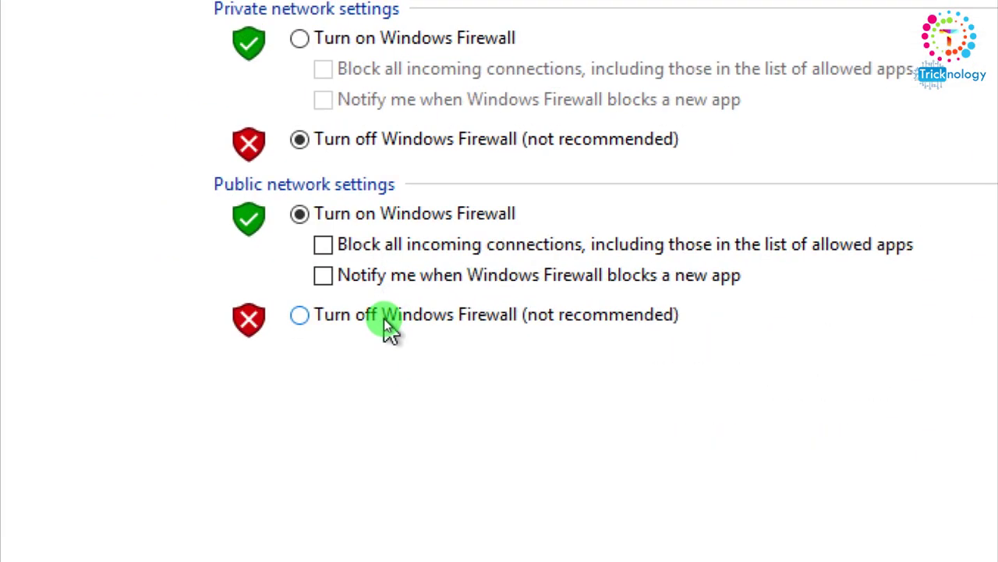
click(390, 328)
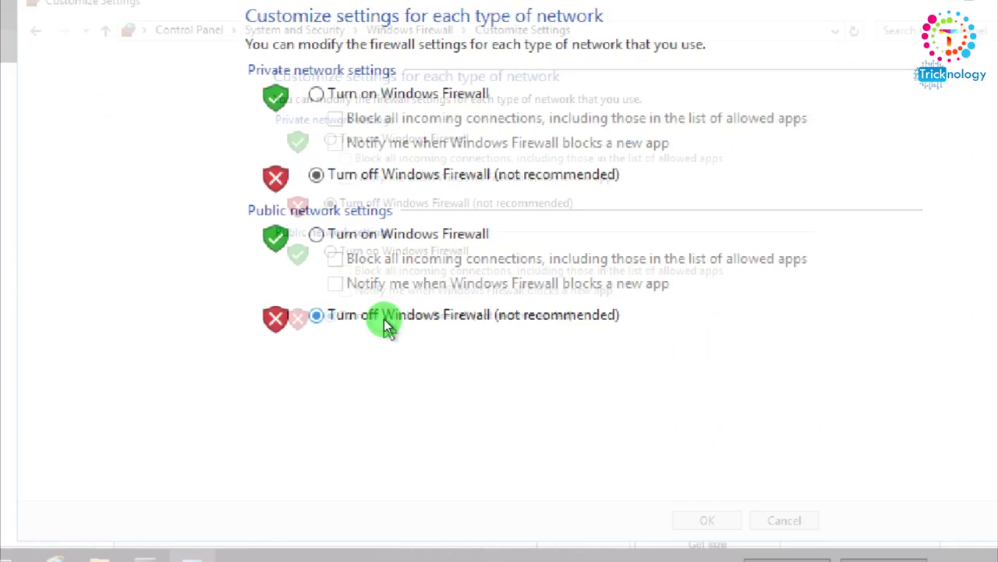
click(628, 477)
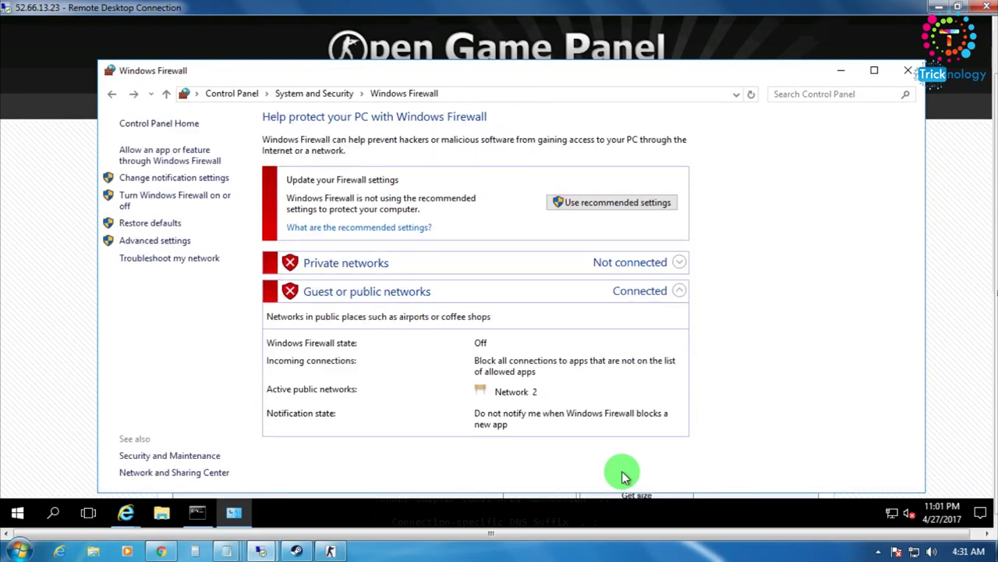
click(908, 69)
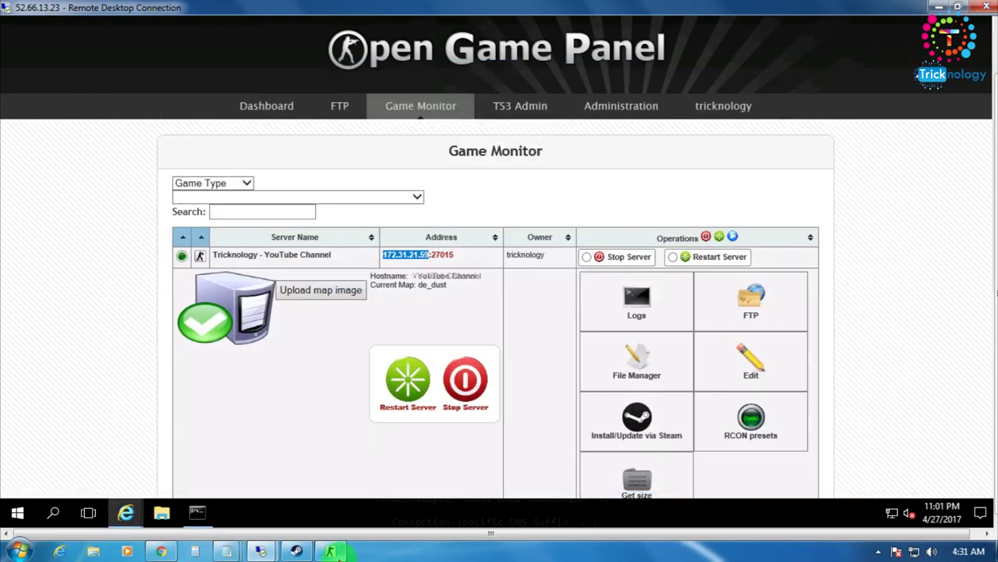
Reconnect to the Tricknology server and join the counter-terrorist team
click(330, 552)
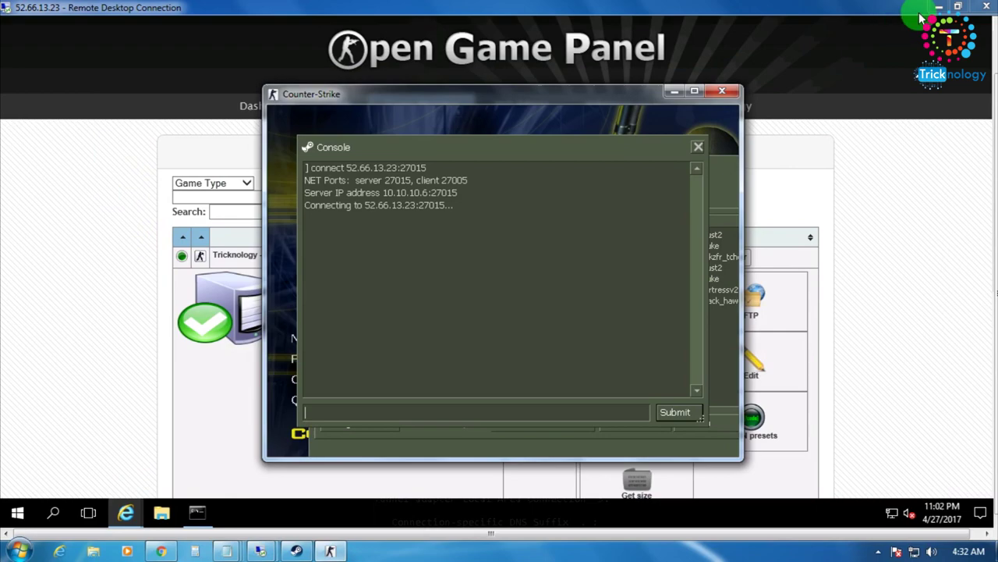
click(938, 7)
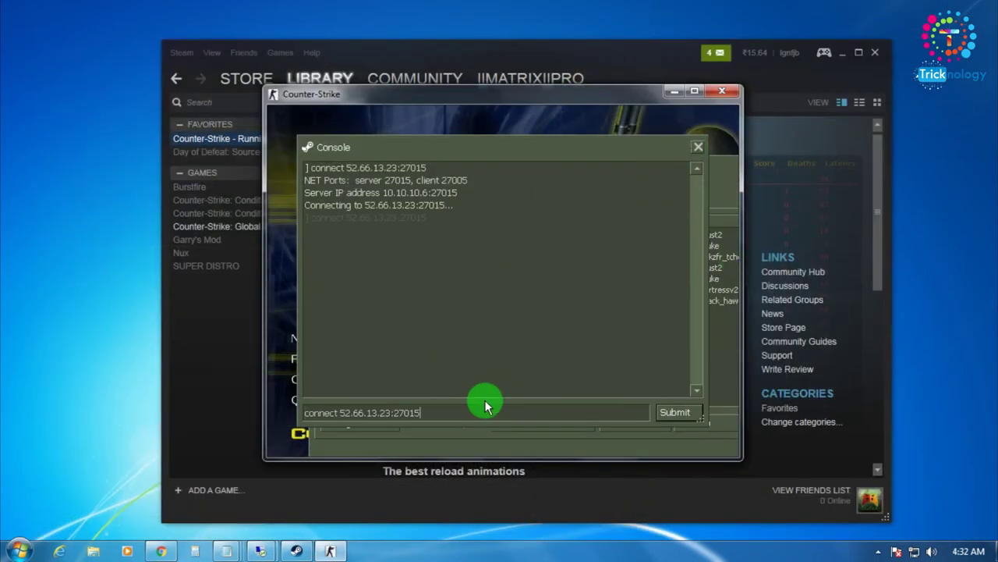
key(Return)
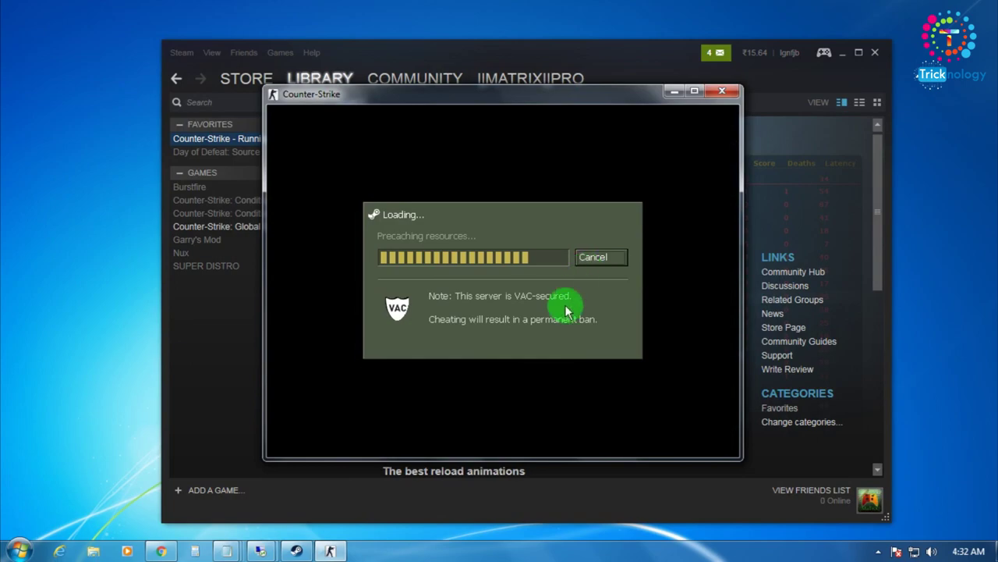
click(410, 376)
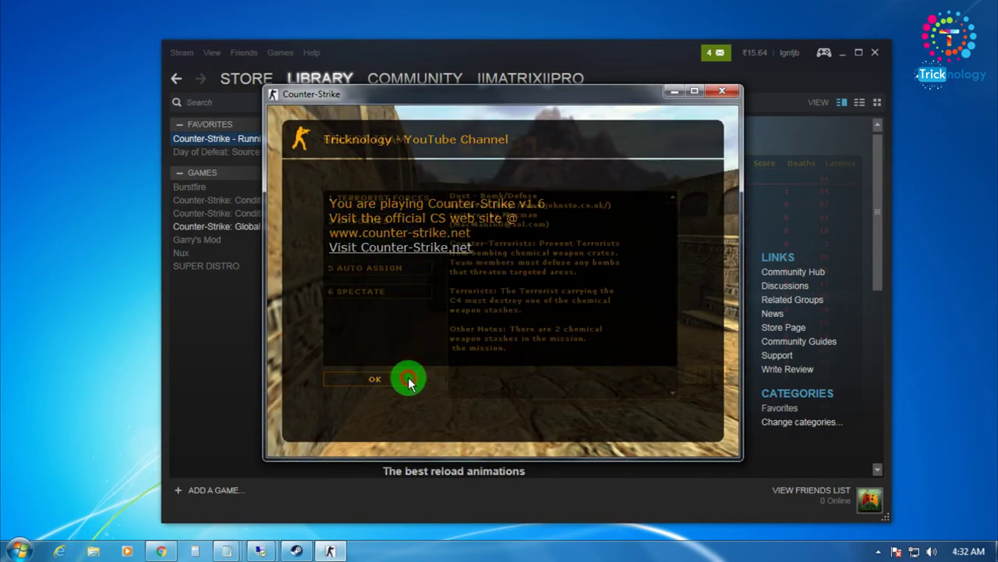
click(401, 226)
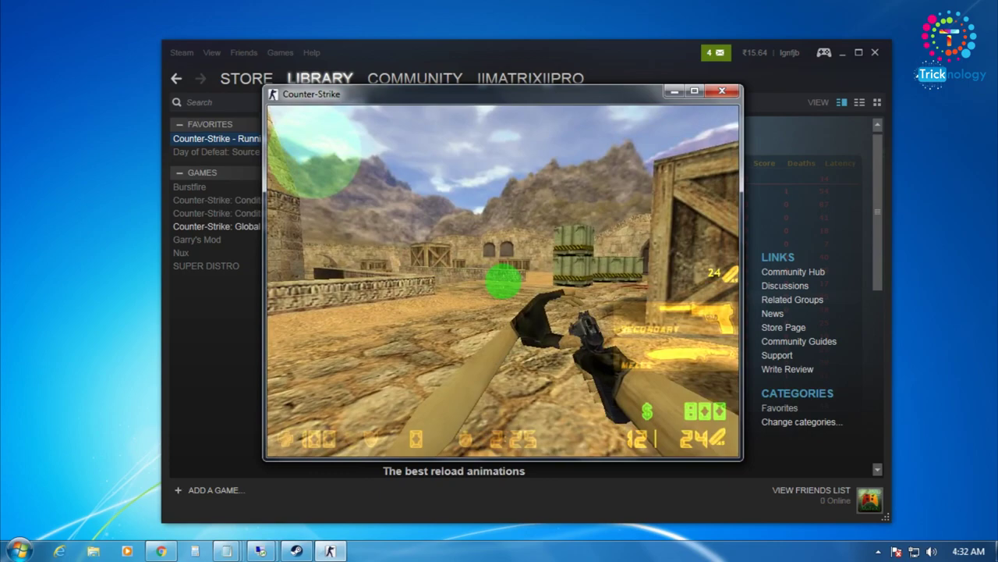
key(Tab)
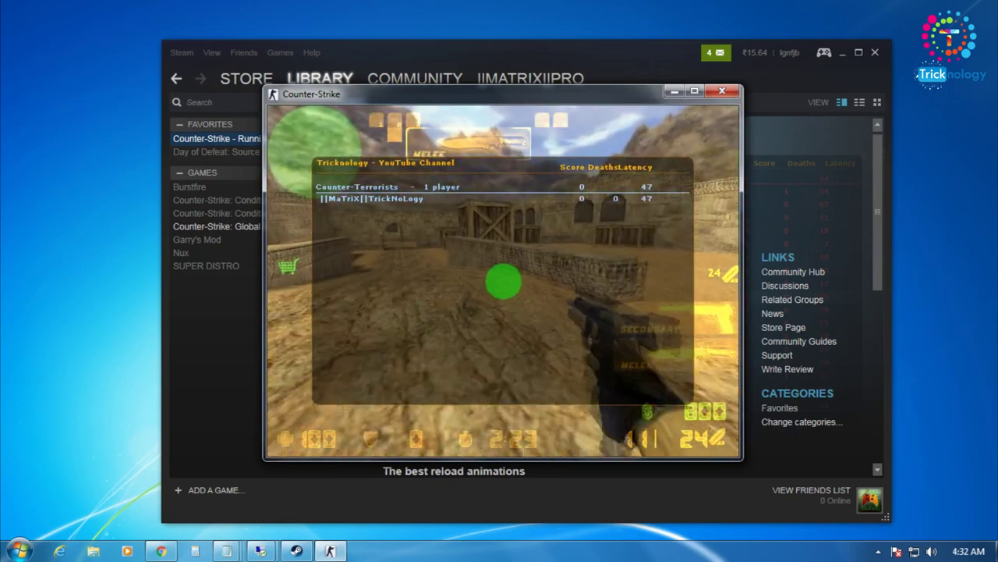
key(3)
key(2)
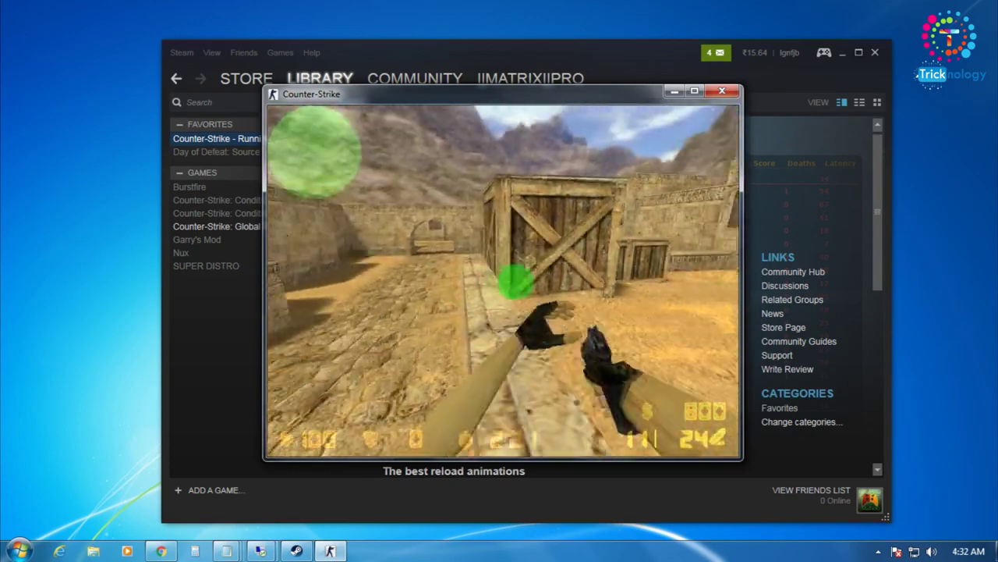
View the Tricknology server's game info from the Favorites list, then close it
key(Escape)
right_click(405, 312)
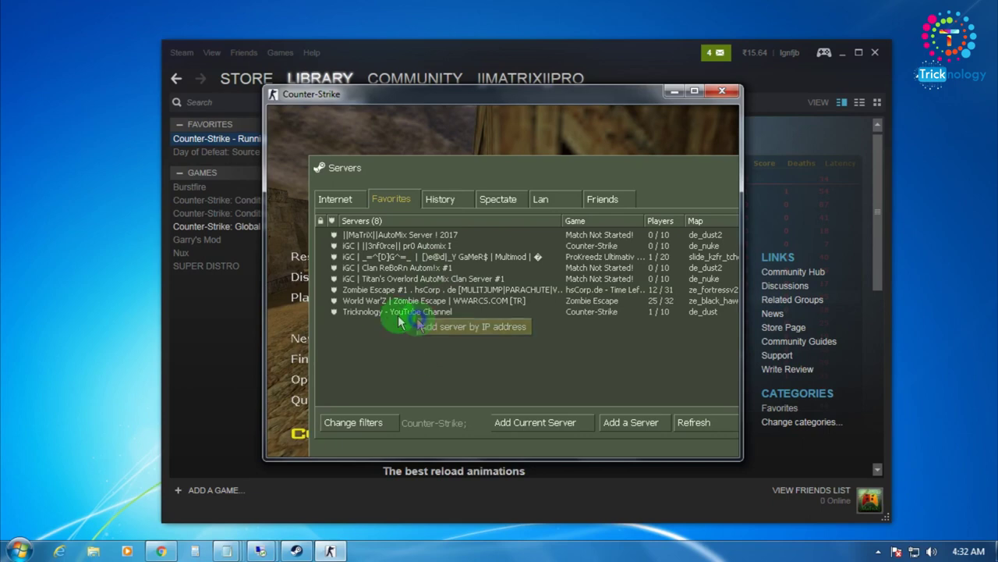
click(409, 337)
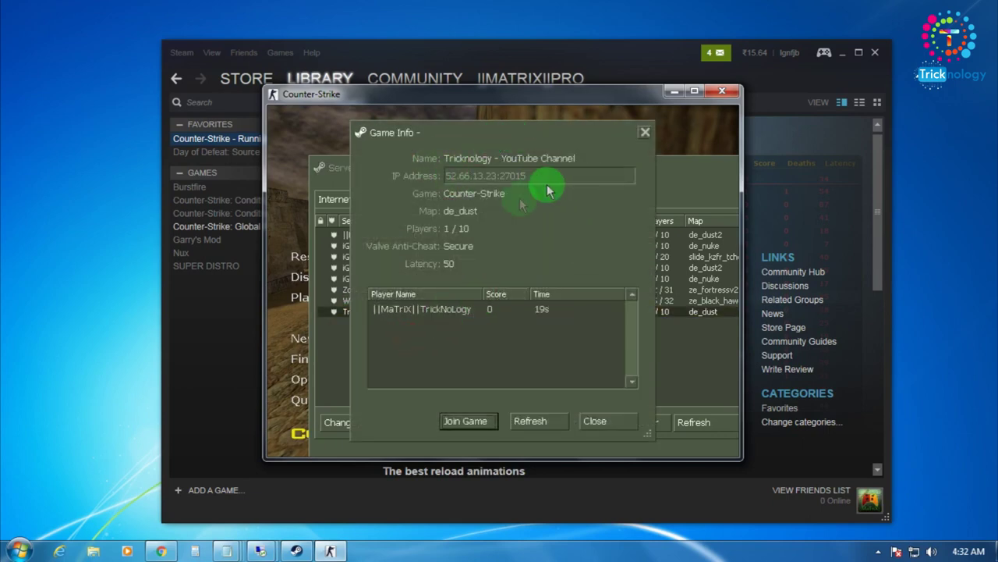
click(612, 426)
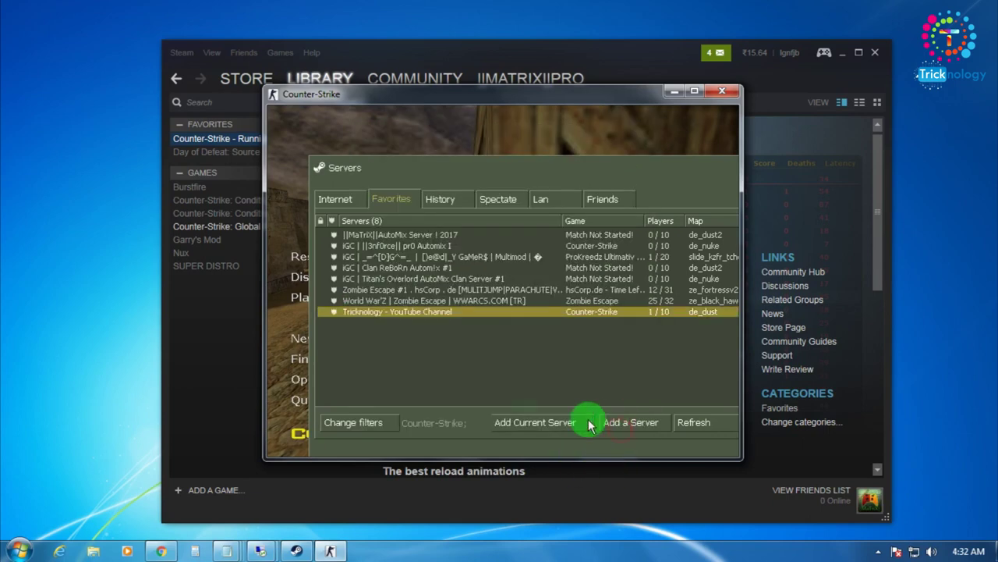
click(262, 548)
In the remote session, open the Tricknology - YouTube Channel server's monitor page
click(330, 474)
scroll(393, 398, down, 3)
scroll(508, 296, up, 3)
mouse_move(408, 101)
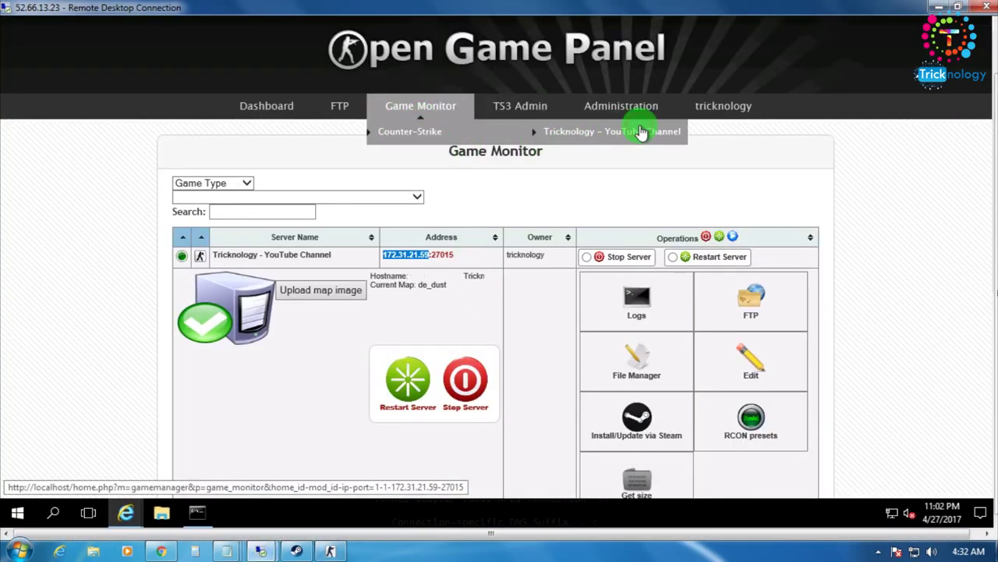
click(601, 136)
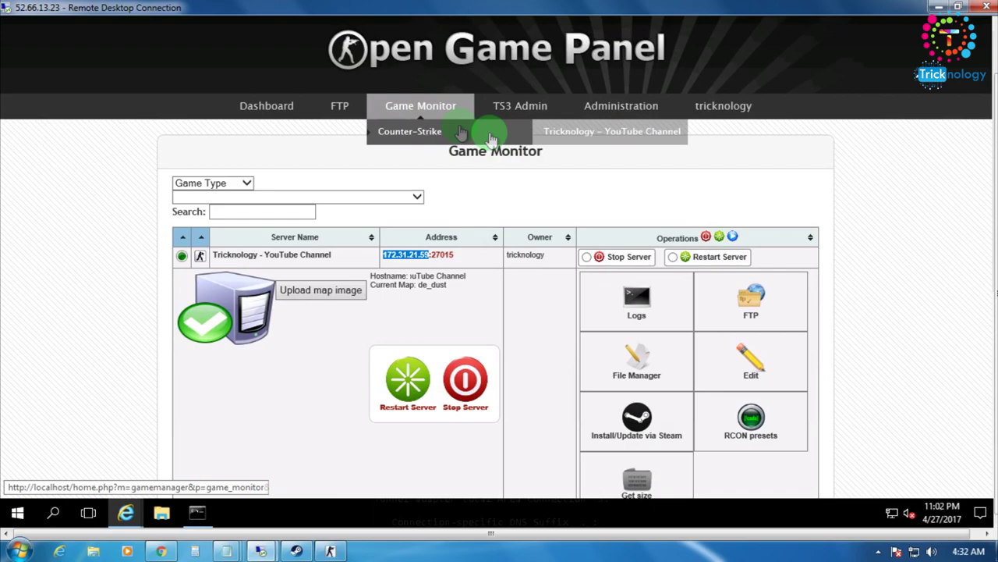
scroll(396, 352, down, 3)
scroll(417, 334, up, 1)
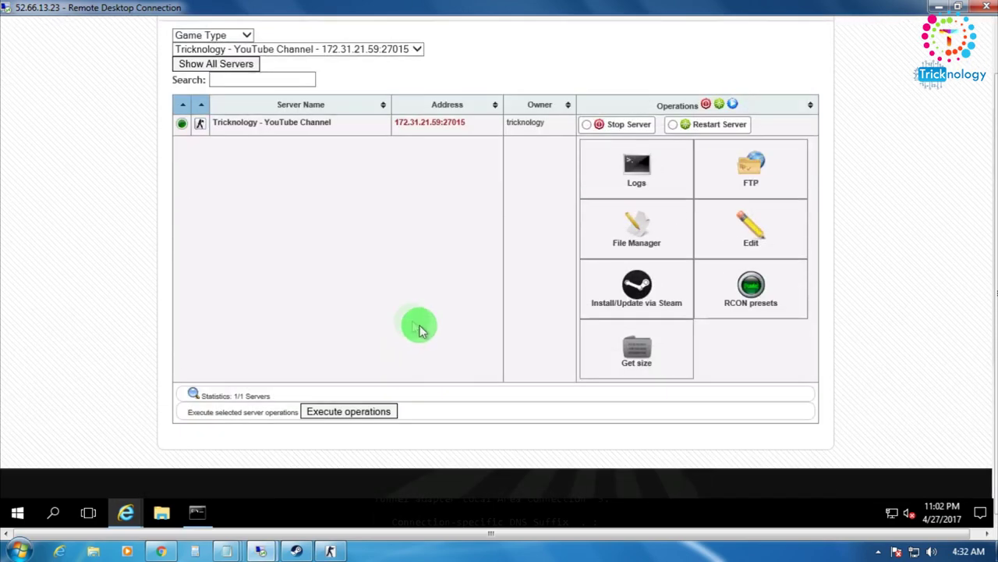
scroll(367, 335, up, 1)
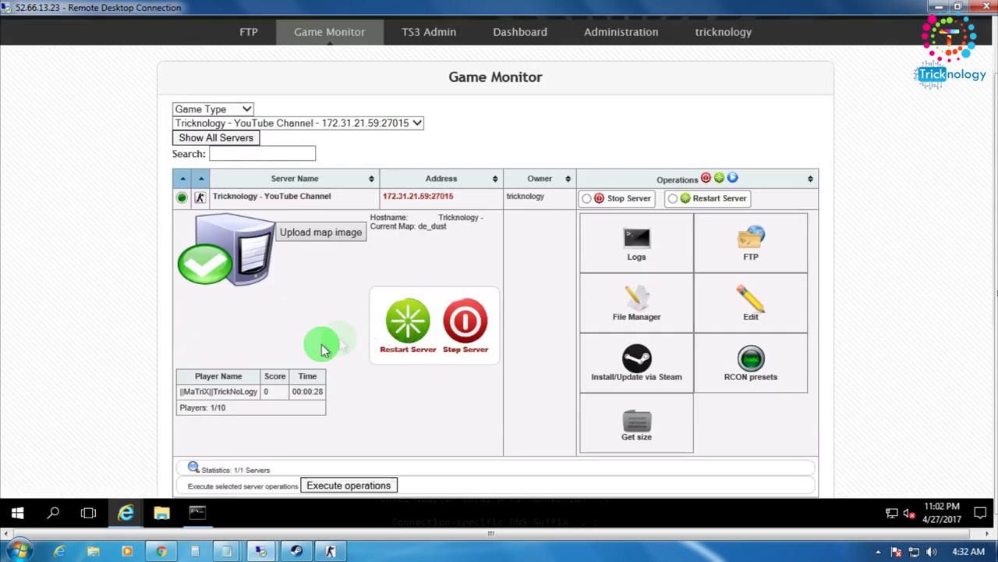
scroll(312, 336, down, 2)
Highlight the connected player's details, then open the server's console log for RCON input
drag(226, 251, 315, 246)
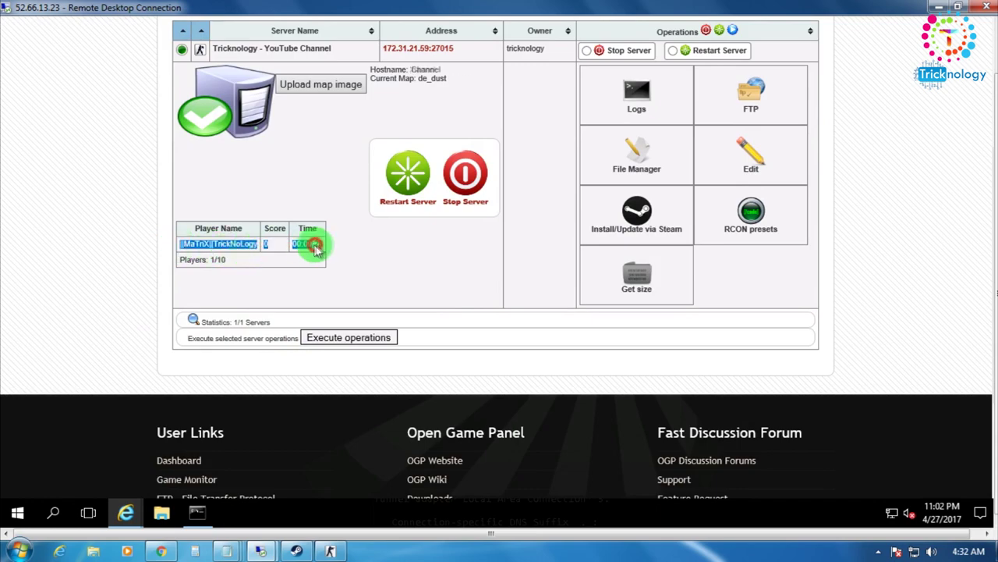
scroll(382, 277, up, 1)
click(195, 333)
drag(224, 315, 345, 319)
click(345, 319)
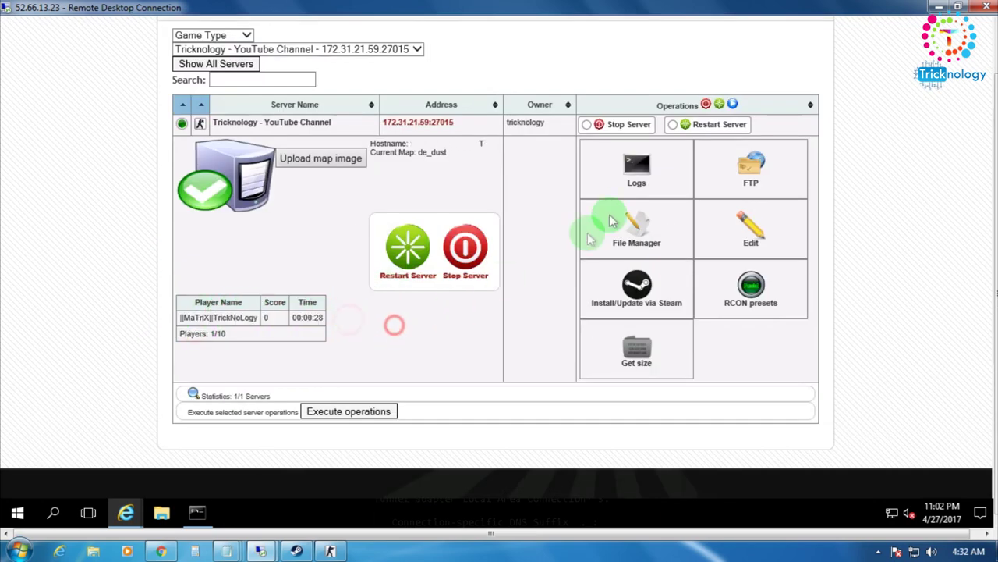
click(640, 179)
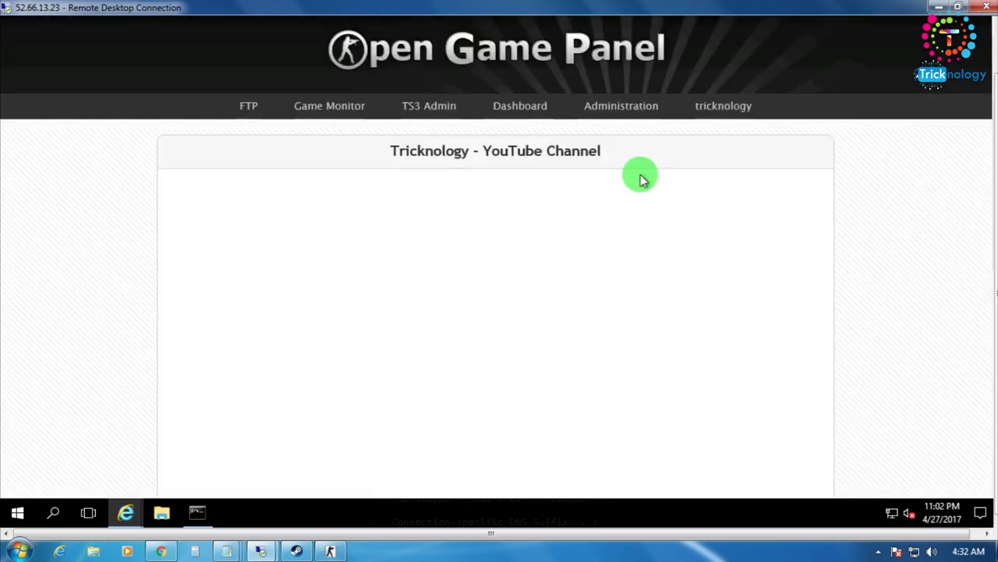
scroll(513, 343, down, 1)
scroll(265, 242, down, 2)
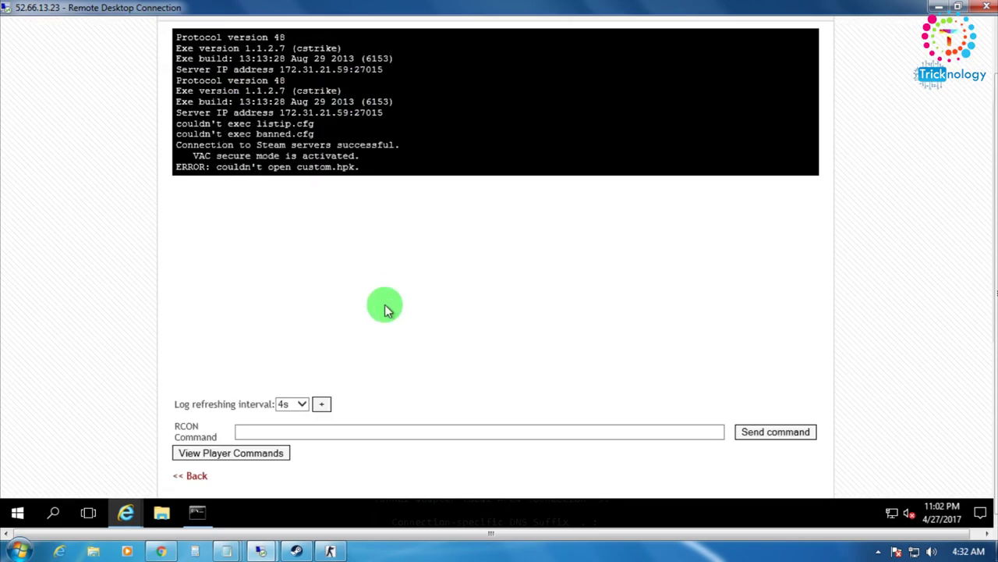
click(374, 356)
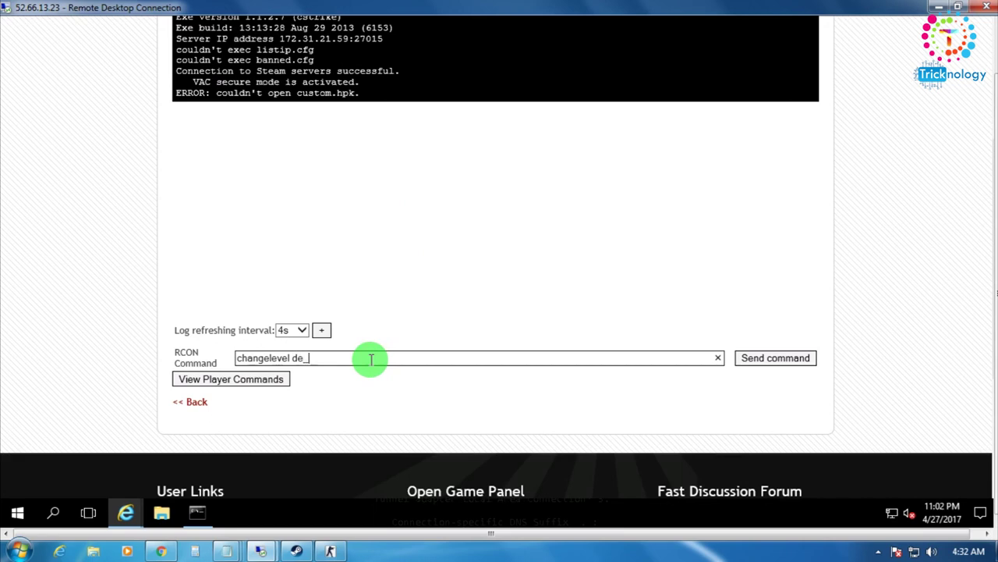
Send the RCON command 'changelevel de_dust2' and check the server log as the game reloads
text(changelevel de_dust2)
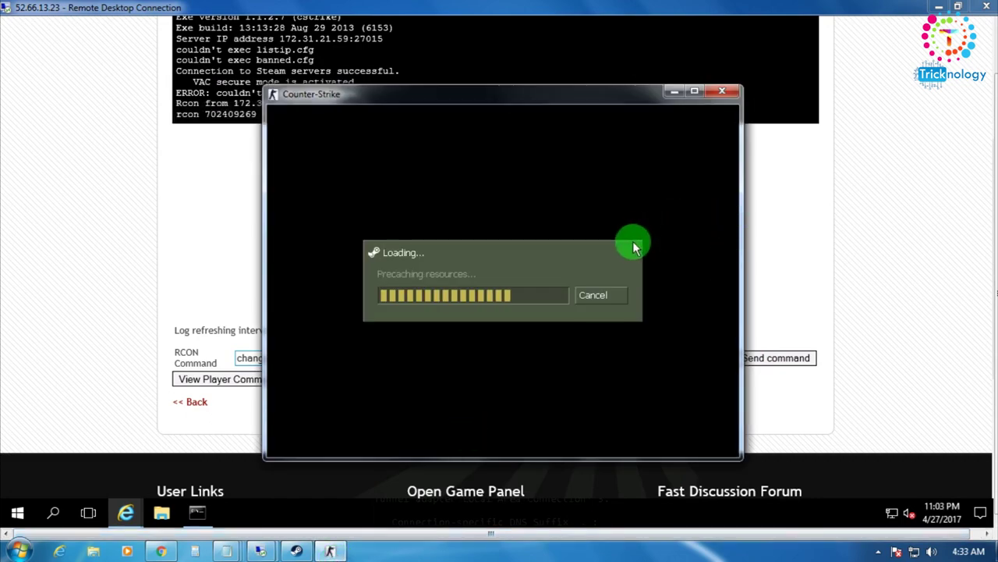
drag(531, 98, 719, 94)
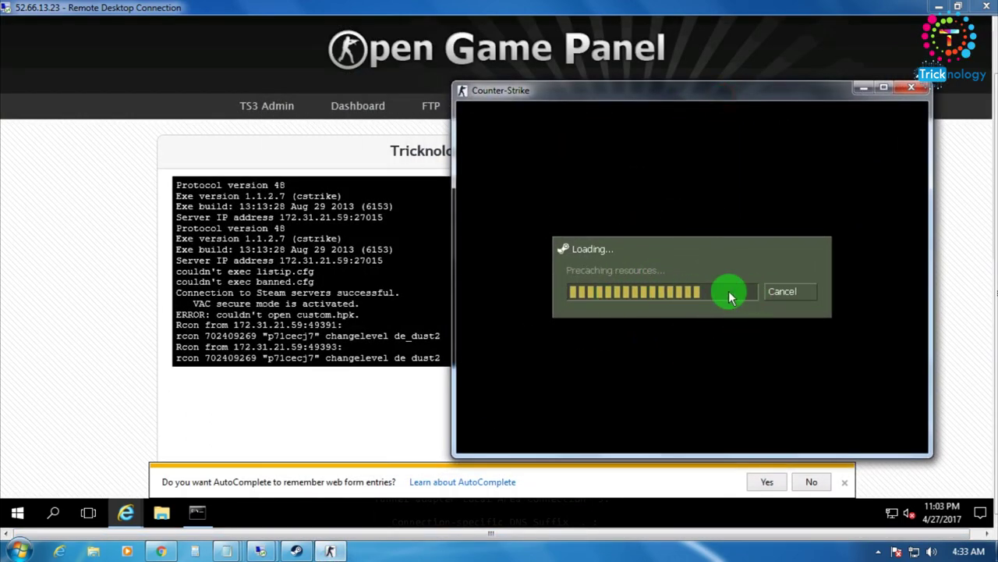
click(583, 373)
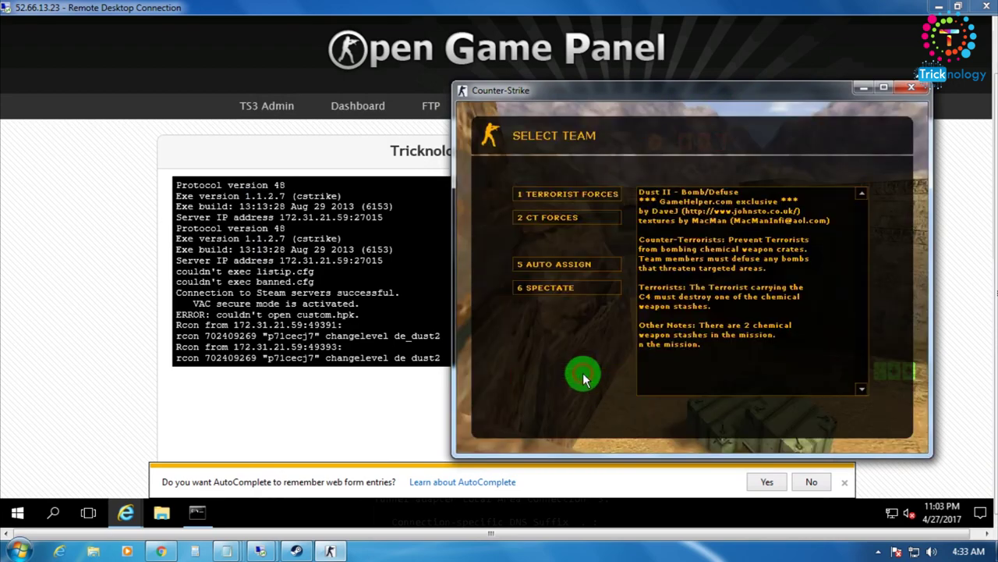
Join the Counter-Terrorist team, pick a character and spawn on de_dust2
key(2)
key(5)
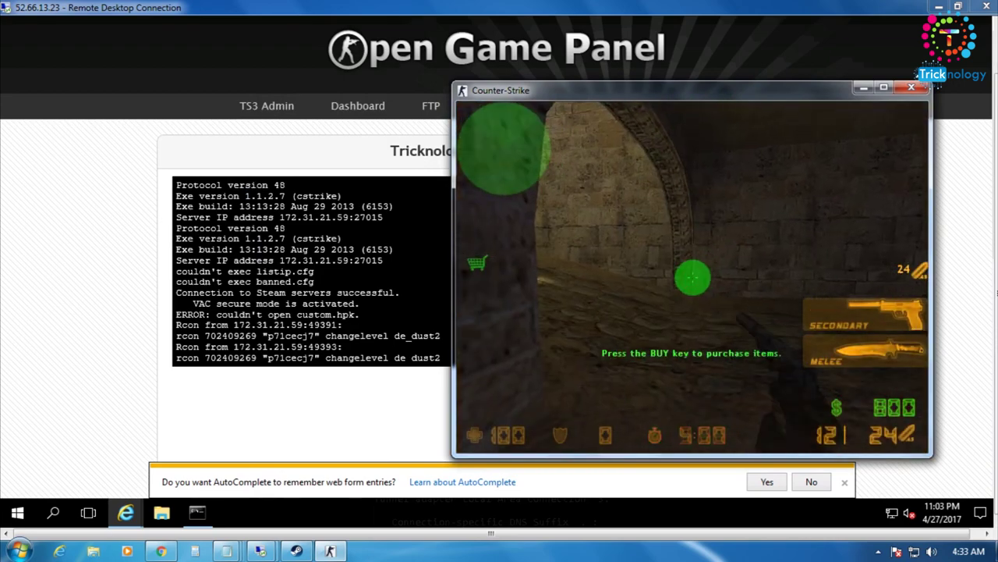
key(Tab)
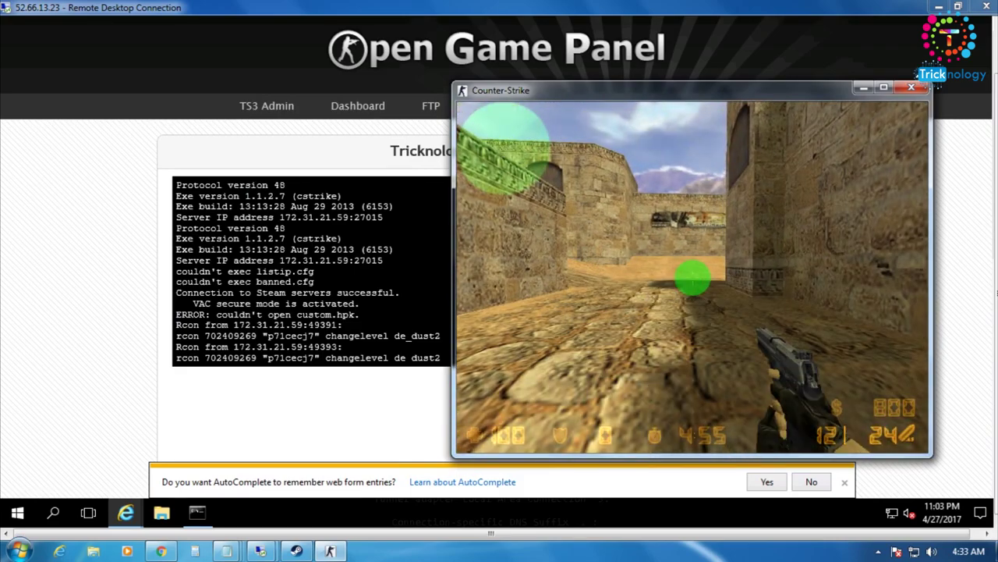
key(3)
Walk through Dust II toward the bridge, switching between pistol and knife
key(2)
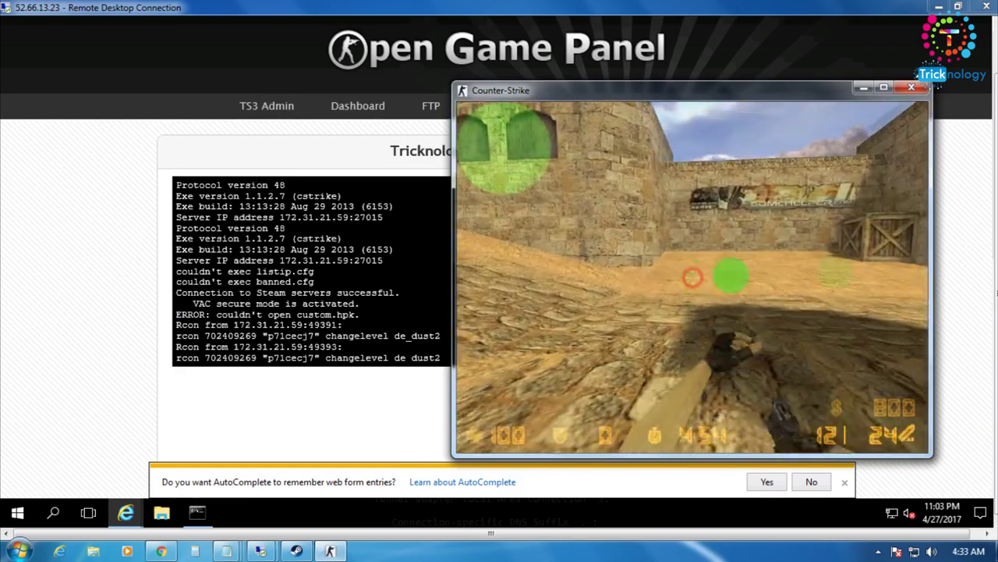
key(3)
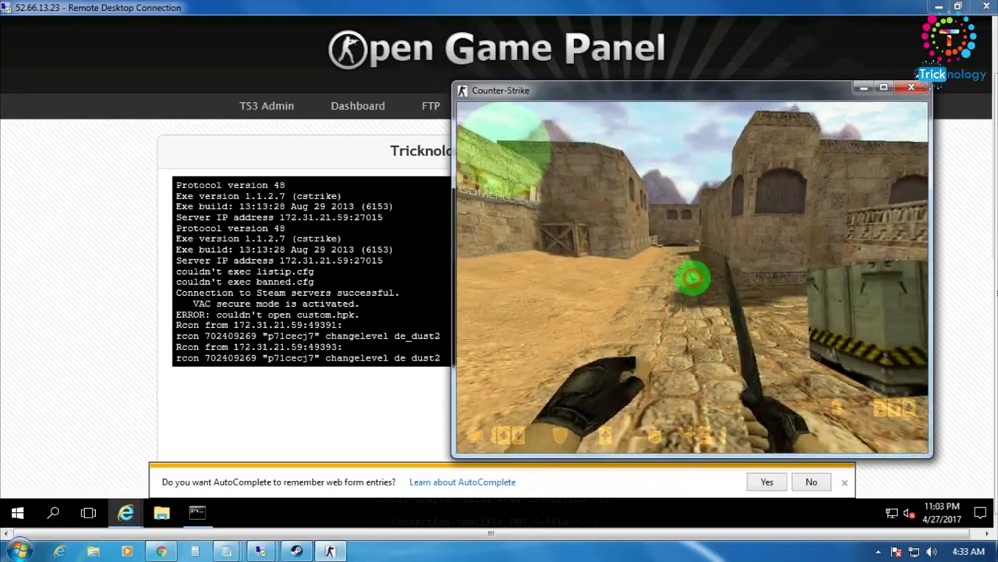
key(w)
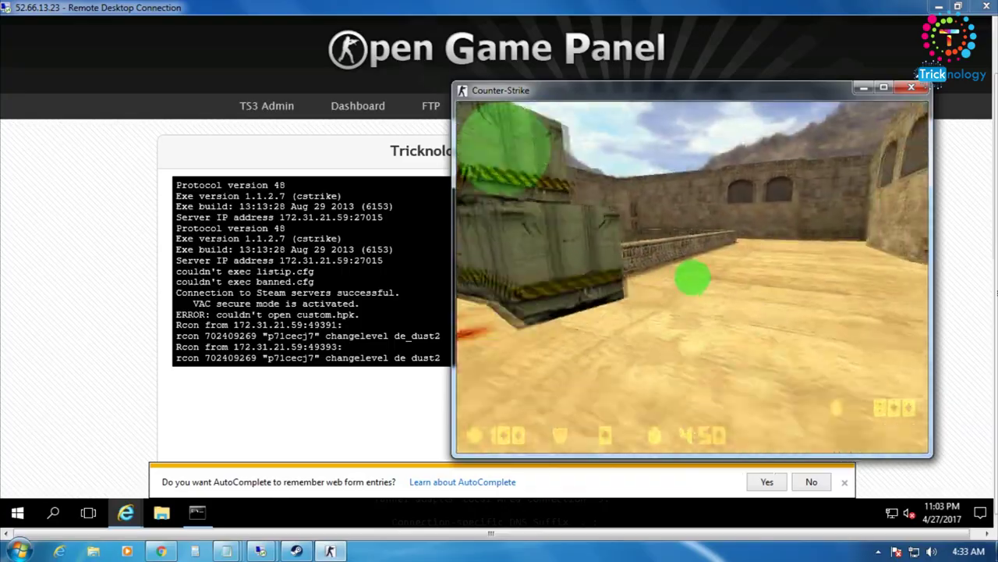
key(2)
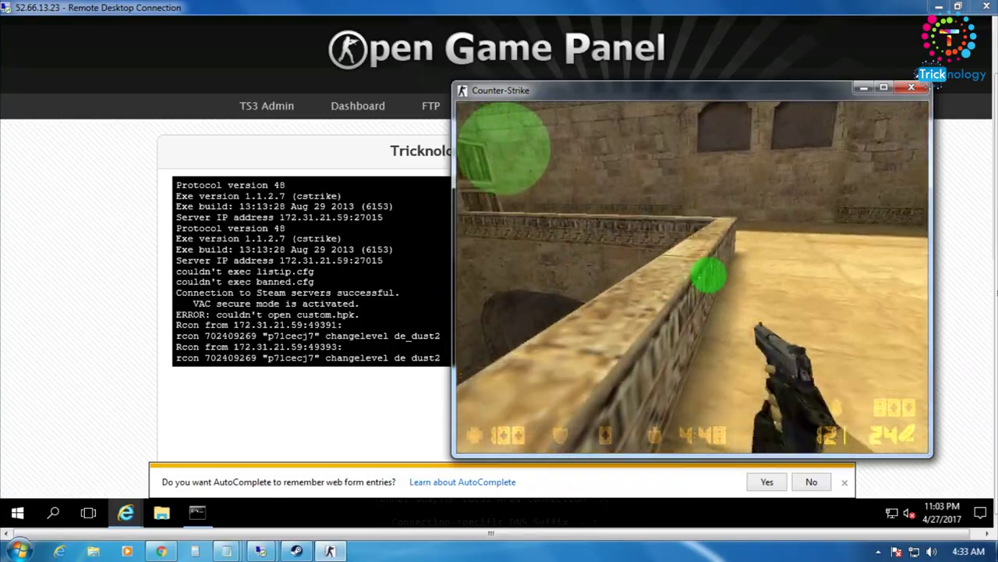
key(3)
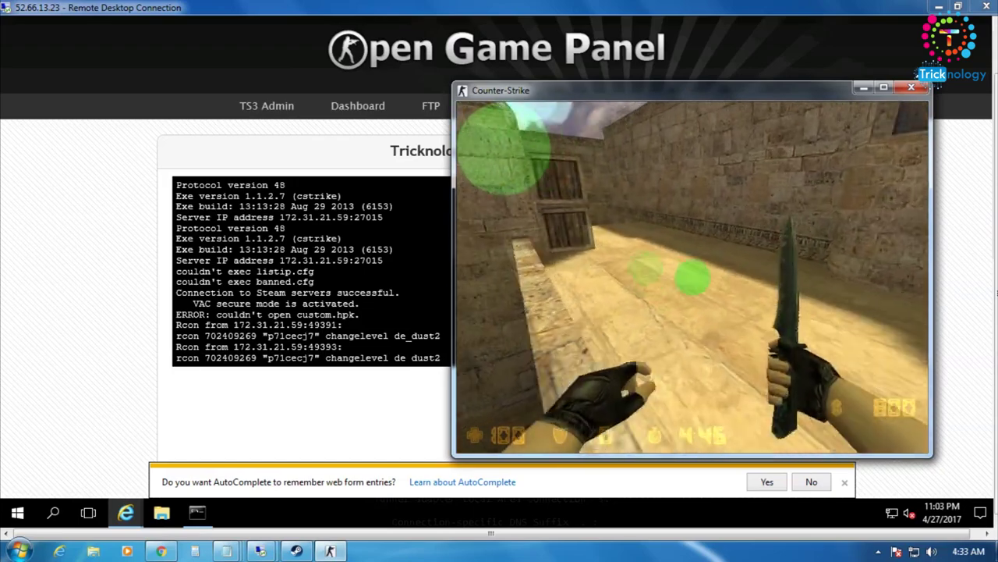